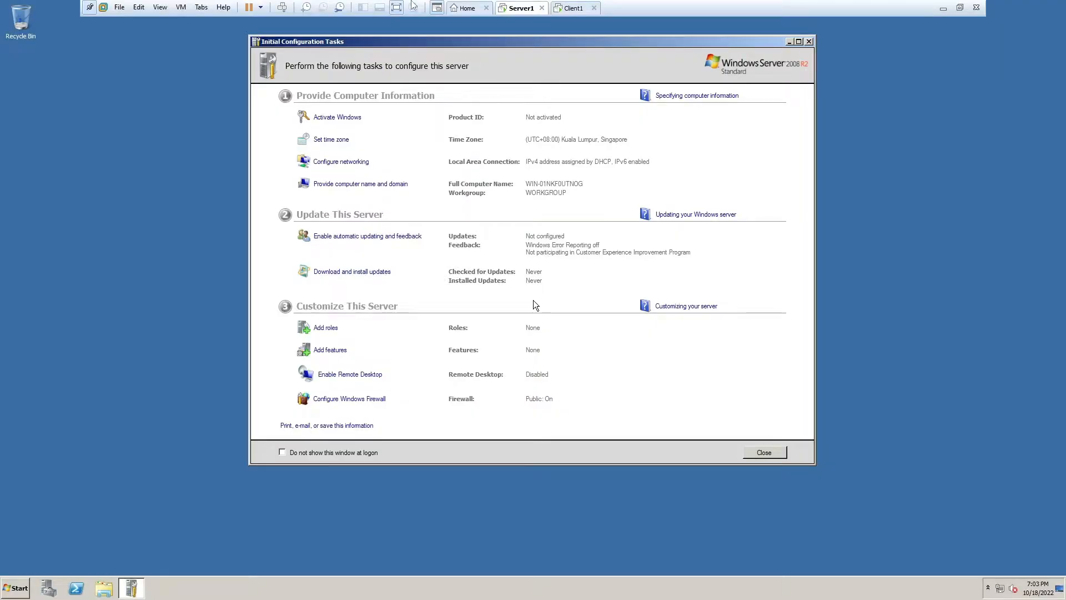
- Set the server's time zone to (UTC+08:00) Beijing, Chongqing, Hong Kong, Urumqi
{"action": "left_click", "coordinate": [572, 7]}
{"action": "left_click", "coordinate": [521, 8]}
{"action": "left_click", "coordinate": [575, 8]}
{"action": "right_click", "coordinate": [610, 145]}
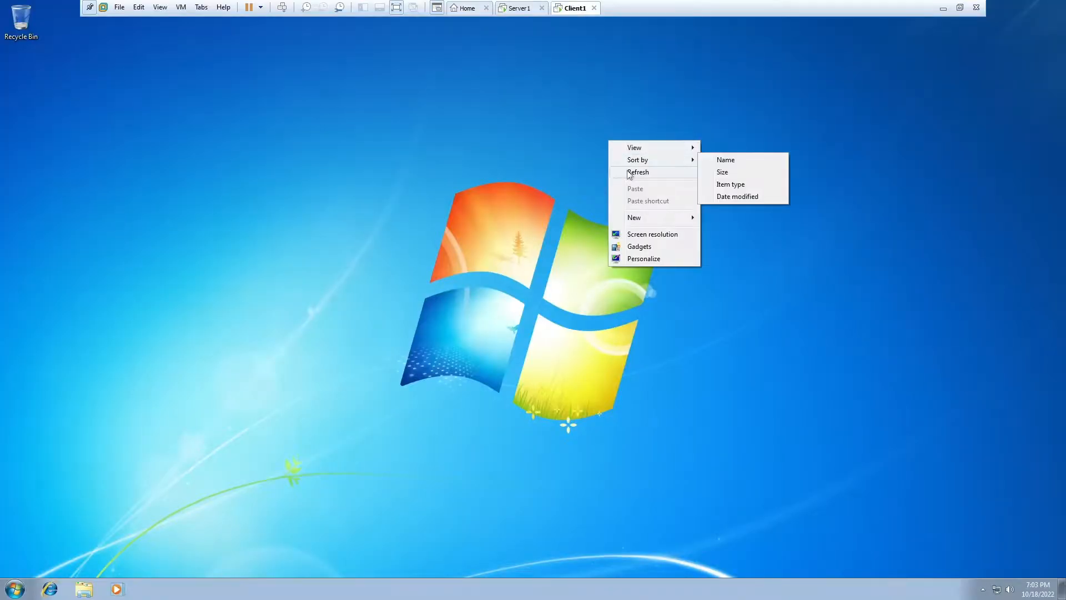
{"action": "left_click", "coordinate": [512, 10]}
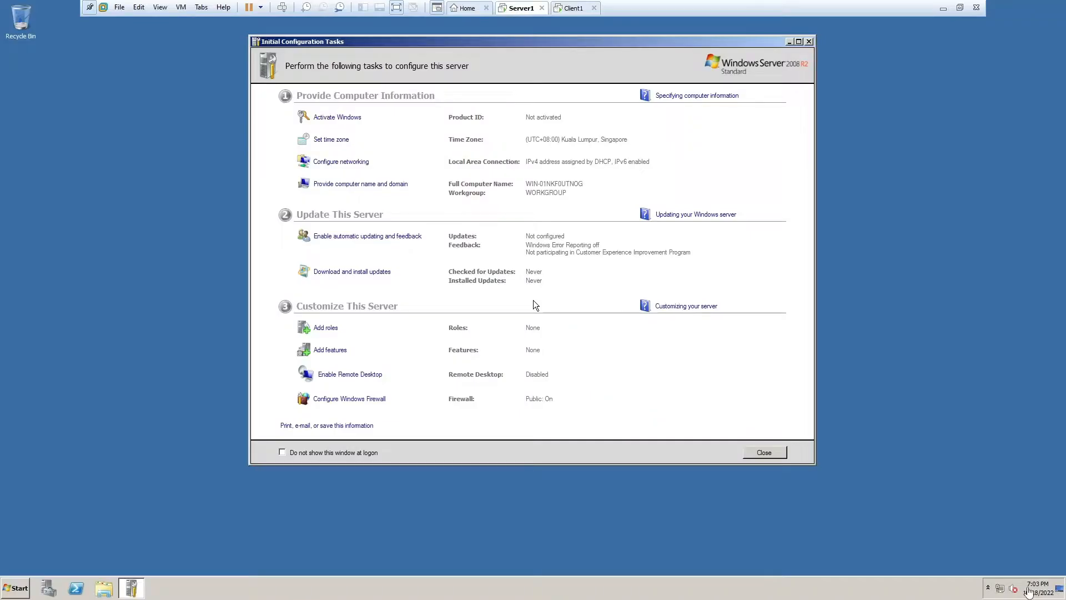
{"action": "left_click", "coordinate": [1037, 588]}
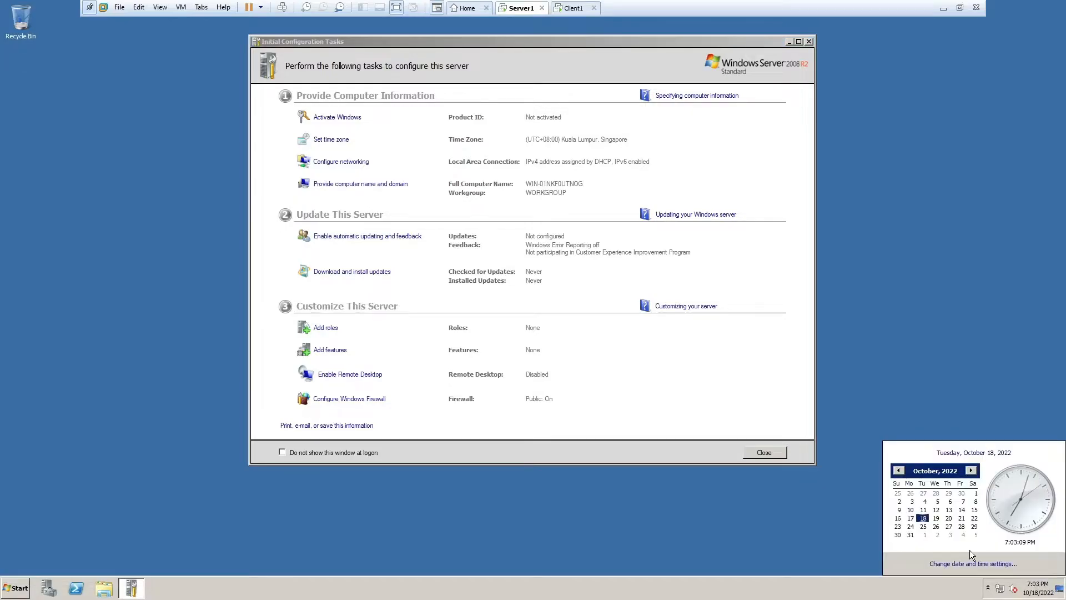
{"action": "left_click", "coordinate": [975, 564]}
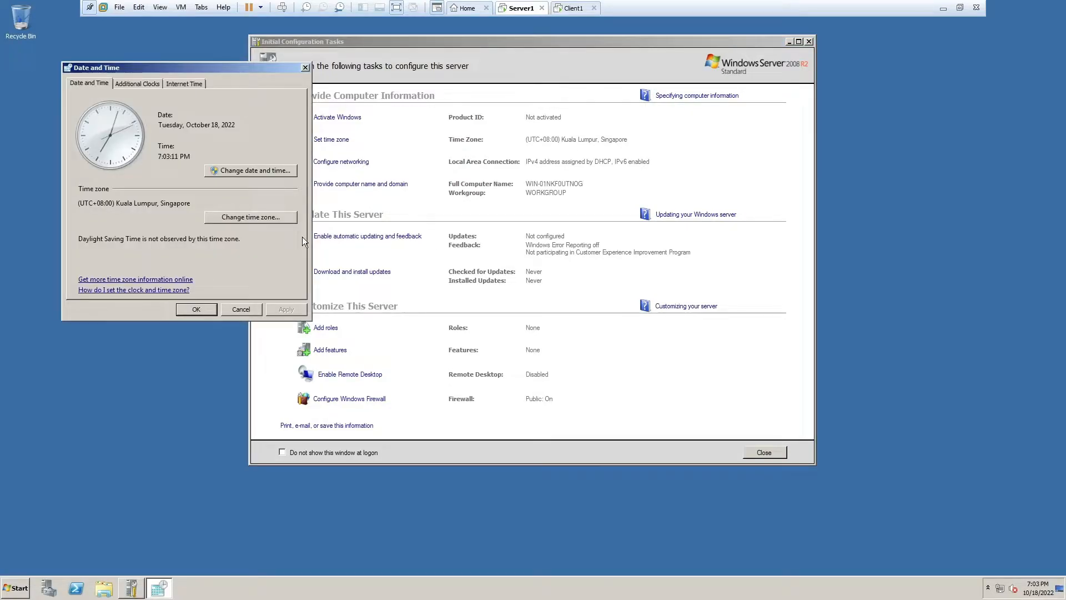
{"action": "left_click", "coordinate": [258, 217]}
{"action": "left_click", "coordinate": [248, 129]}
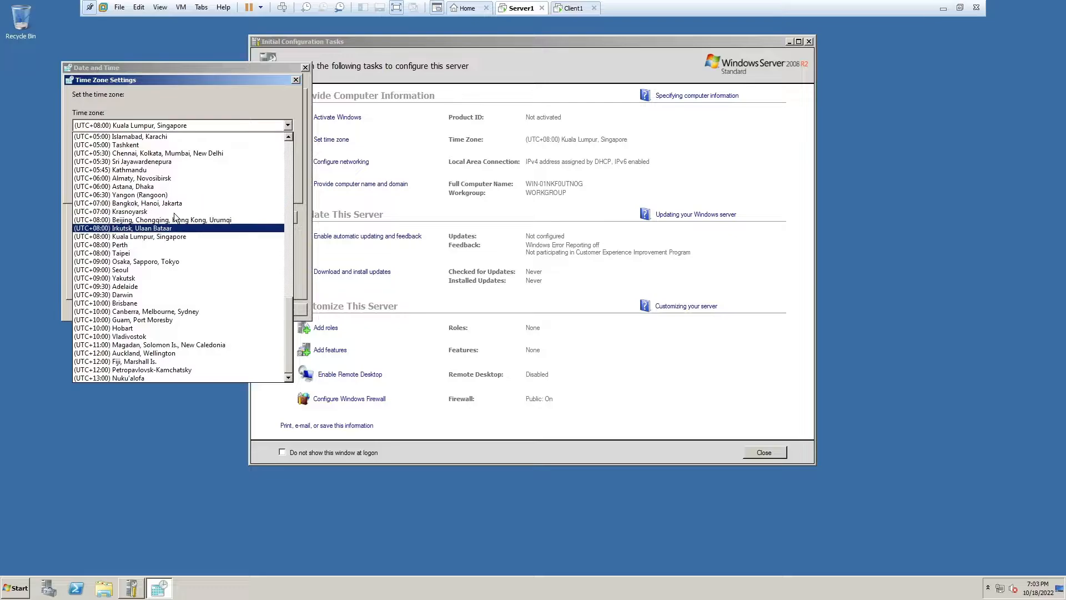
{"action": "left_click", "coordinate": [195, 220]}
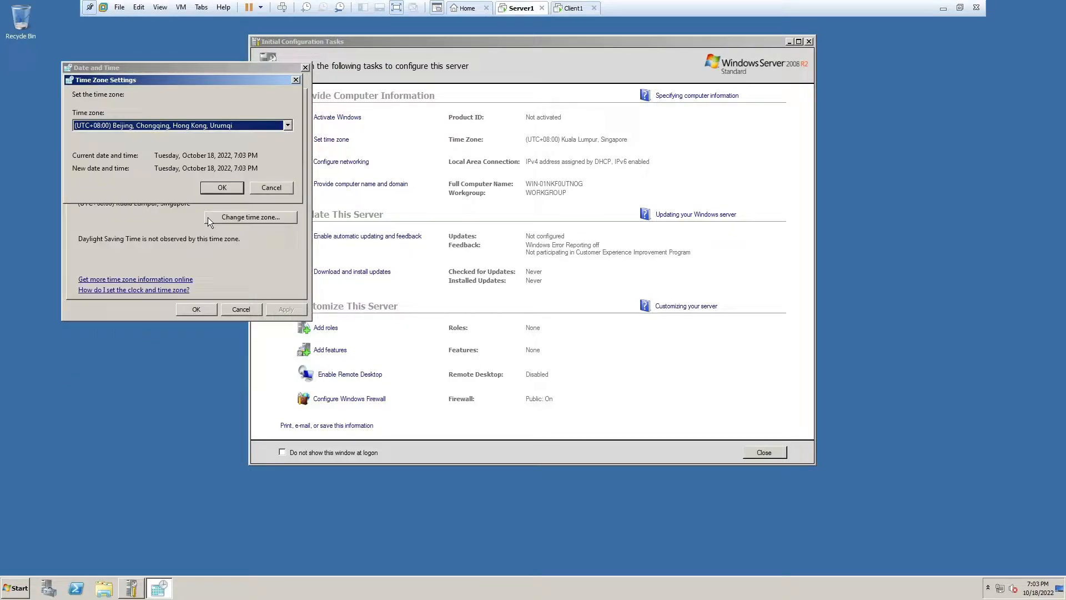
{"action": "left_click", "coordinate": [221, 189]}
{"action": "left_click", "coordinate": [238, 307]}
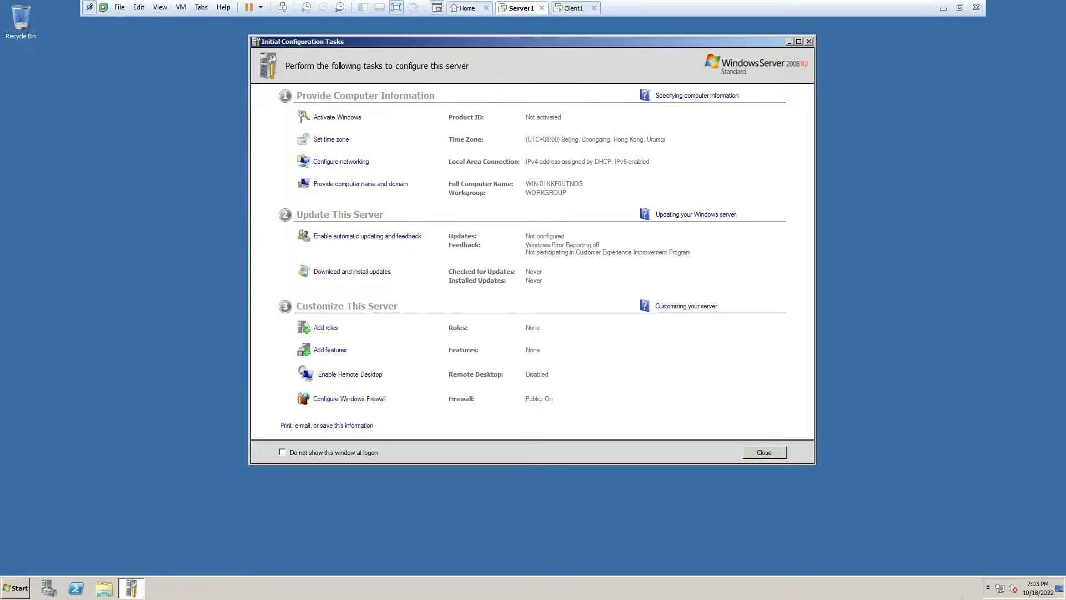
- Set the Windows 7 client's time zone to (UTC+08:00) Beijing, Chongqing, Hong Kong, Urumqi too
{"action": "left_click", "coordinate": [572, 8]}
{"action": "left_click", "coordinate": [1037, 588]}
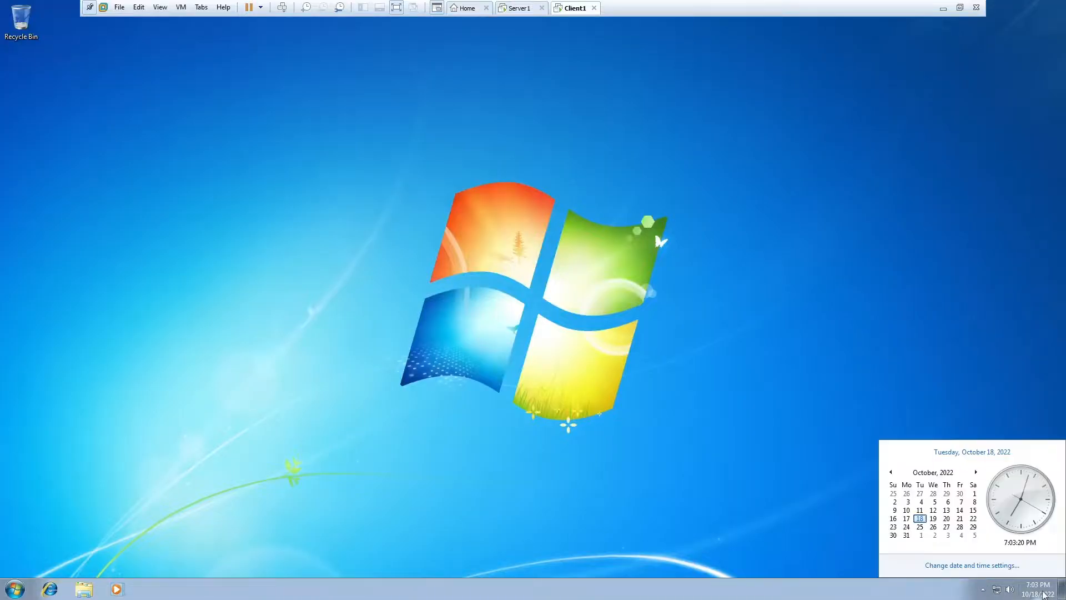
{"action": "left_click", "coordinate": [983, 565]}
{"action": "left_click", "coordinate": [297, 258]}
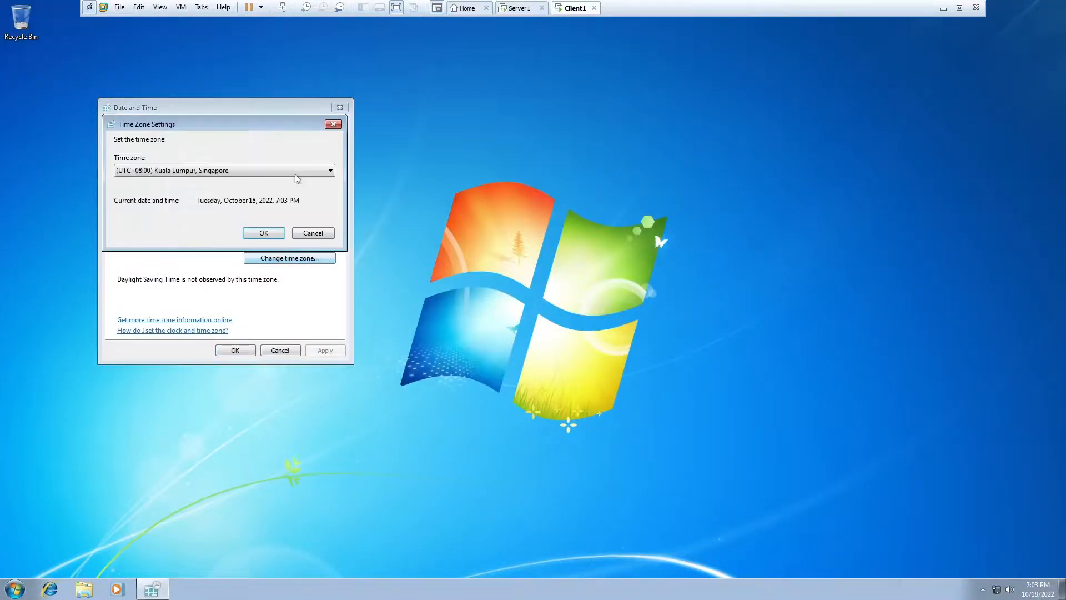
{"action": "left_click", "coordinate": [284, 175]}
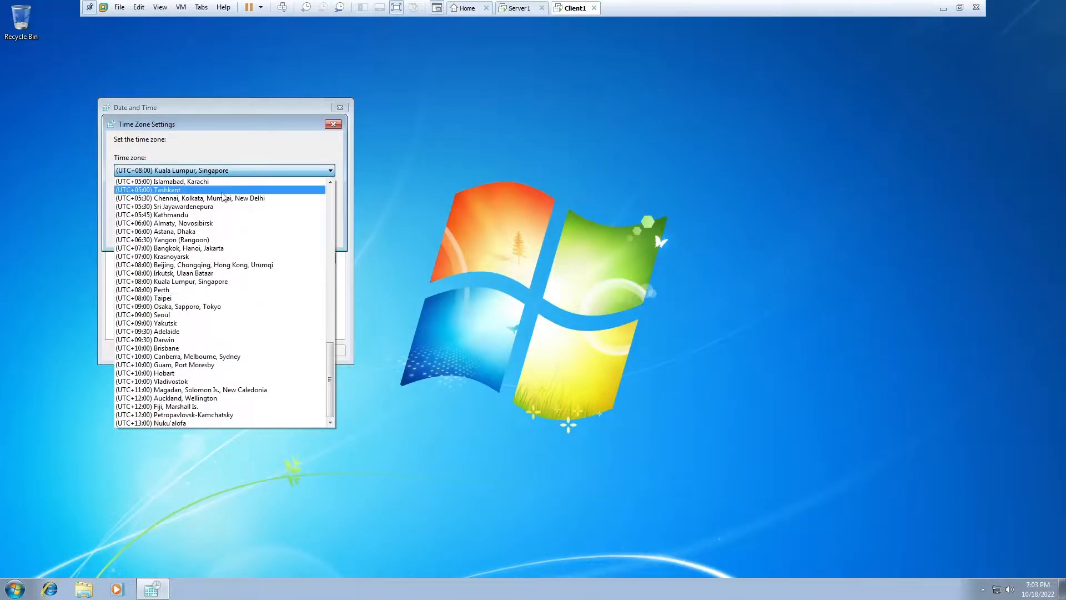
{"action": "left_click", "coordinate": [207, 265]}
{"action": "left_click", "coordinate": [264, 238]}
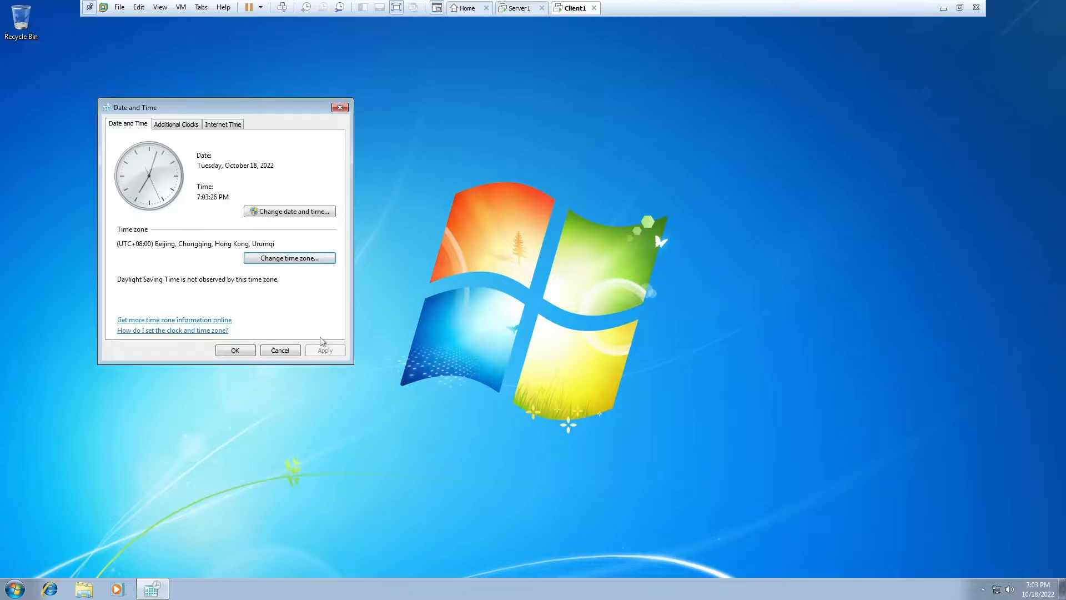
{"action": "left_click", "coordinate": [247, 350]}
{"action": "left_click", "coordinate": [516, 8]}
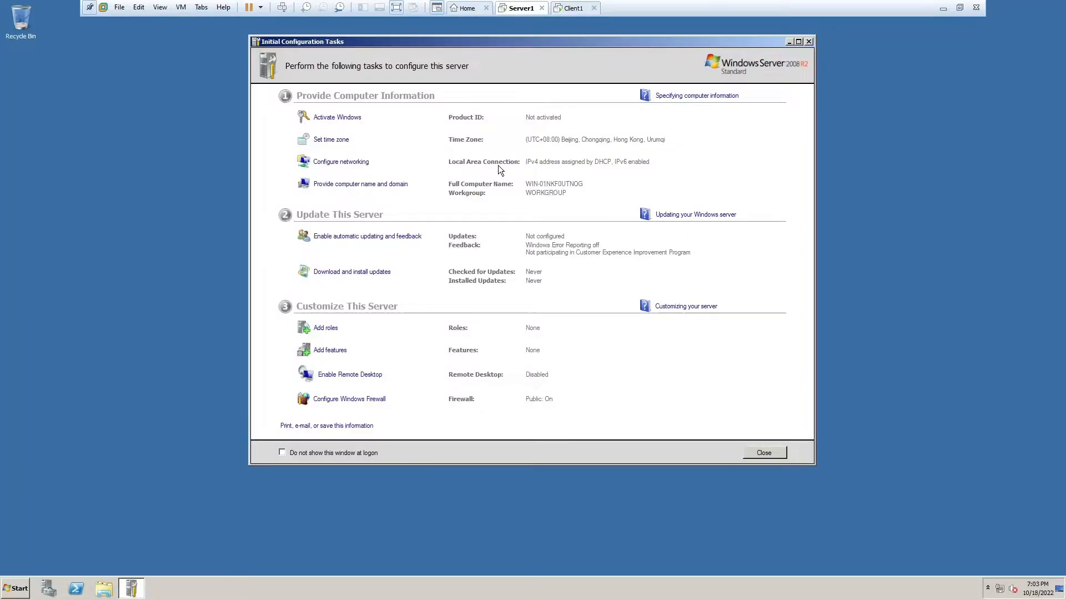
- Turn off IPv6 on the server's Local Area Connection
{"action": "left_click", "coordinate": [311, 165]}
{"action": "double_click", "coordinate": [288, 185]}
{"action": "left_click", "coordinate": [465, 384]}
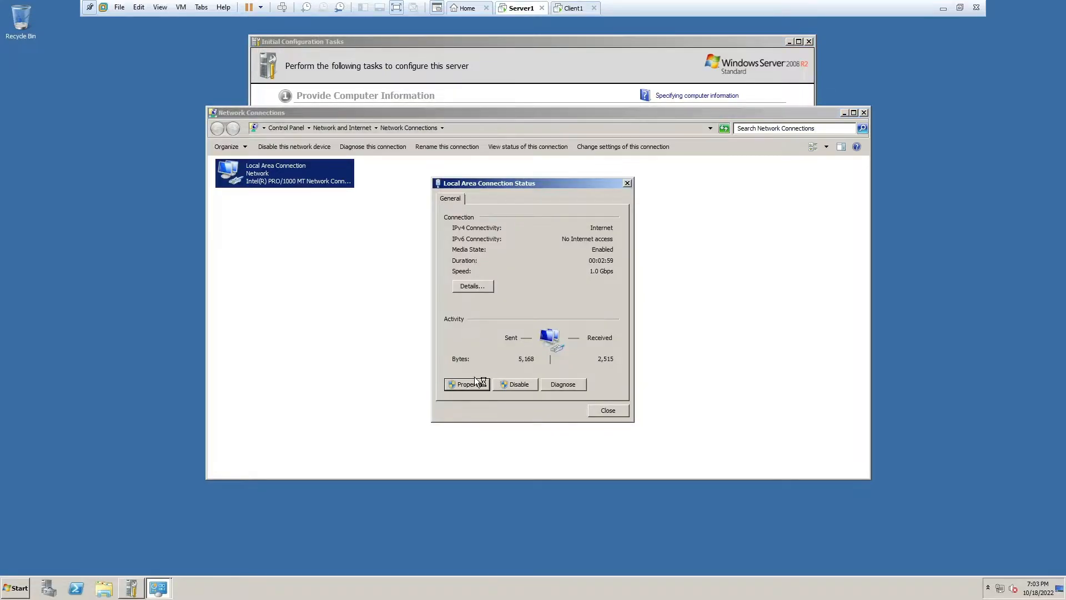
{"action": "left_click", "coordinate": [460, 308]}
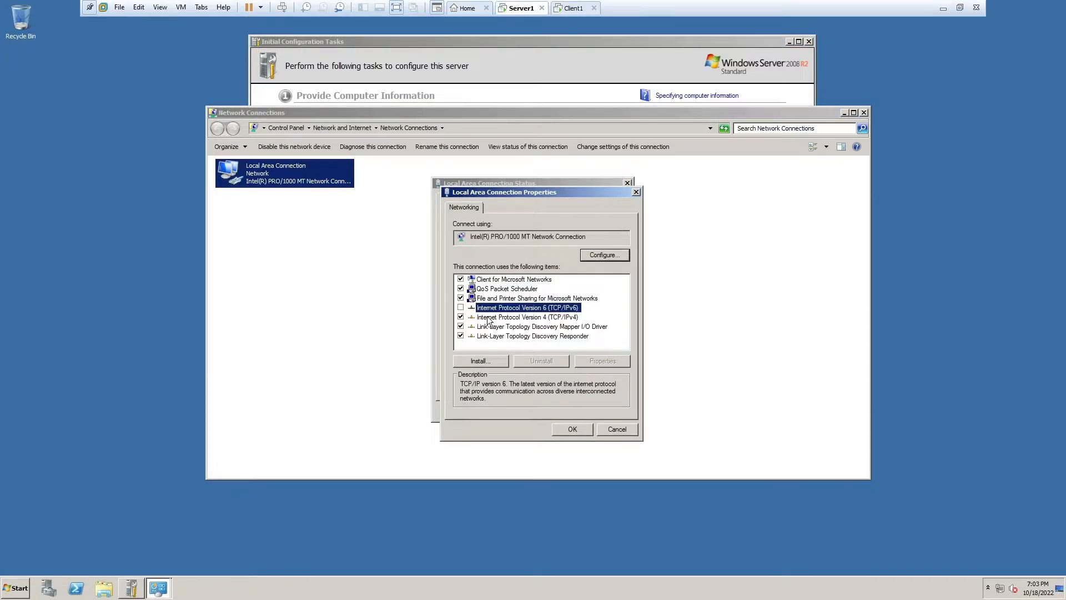
- Give the server static IPv4 192.168.101.1, mask 255.255.255.0, preferred DNS 192.168.101.1
{"action": "double_click", "coordinate": [489, 317]}
{"action": "left_click", "coordinate": [522, 307]}
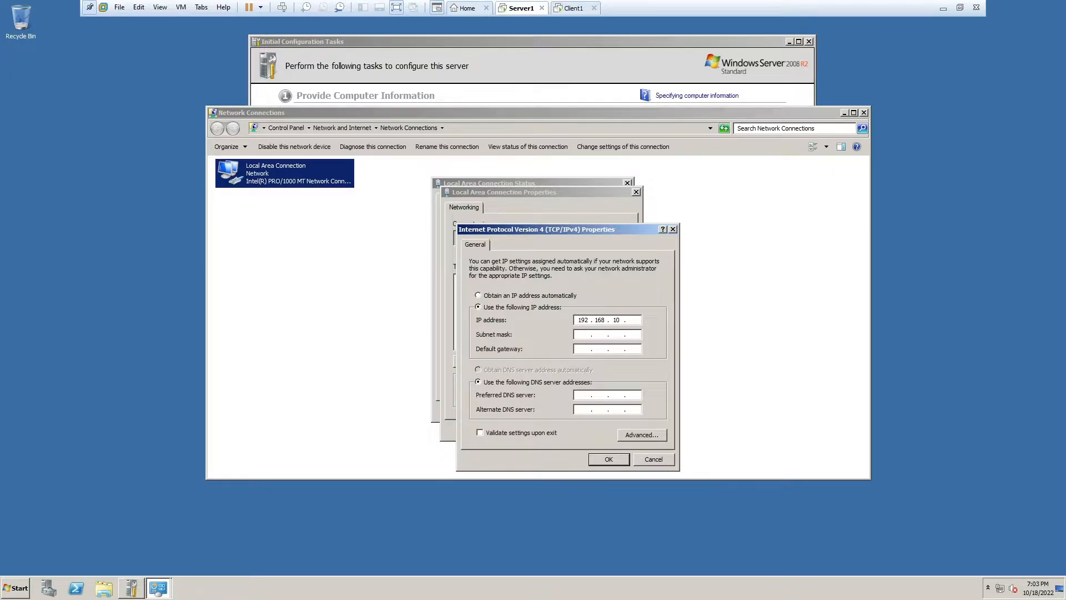
{"action": "type", "text": "192.168.101.1"}
{"action": "key", "text": "Tab"}
{"action": "left_click", "coordinate": [582, 395]}
{"action": "type", "text": "192 . 168 . 101 . 1"}
{"action": "left_click", "coordinate": [608, 459]}
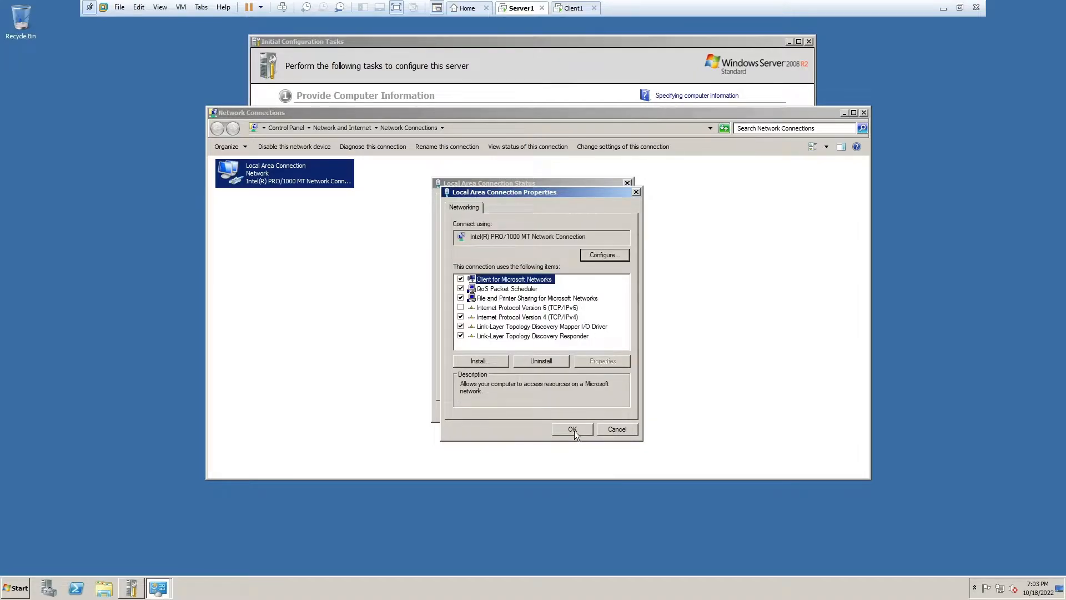
{"action": "left_click", "coordinate": [573, 430]}
{"action": "left_click", "coordinate": [616, 413]}
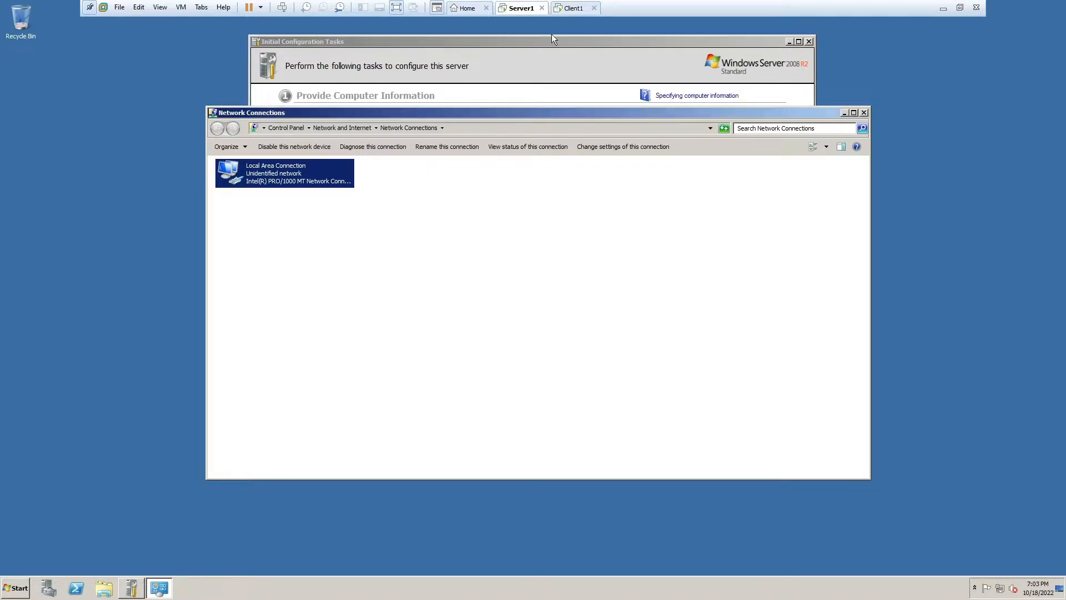
{"action": "left_click", "coordinate": [571, 7]}
- Turn off IPv6 on the client's Local Area Connection via Network and Sharing Center
{"action": "left_click", "coordinate": [996, 590]}
{"action": "right_click", "coordinate": [996, 591]}
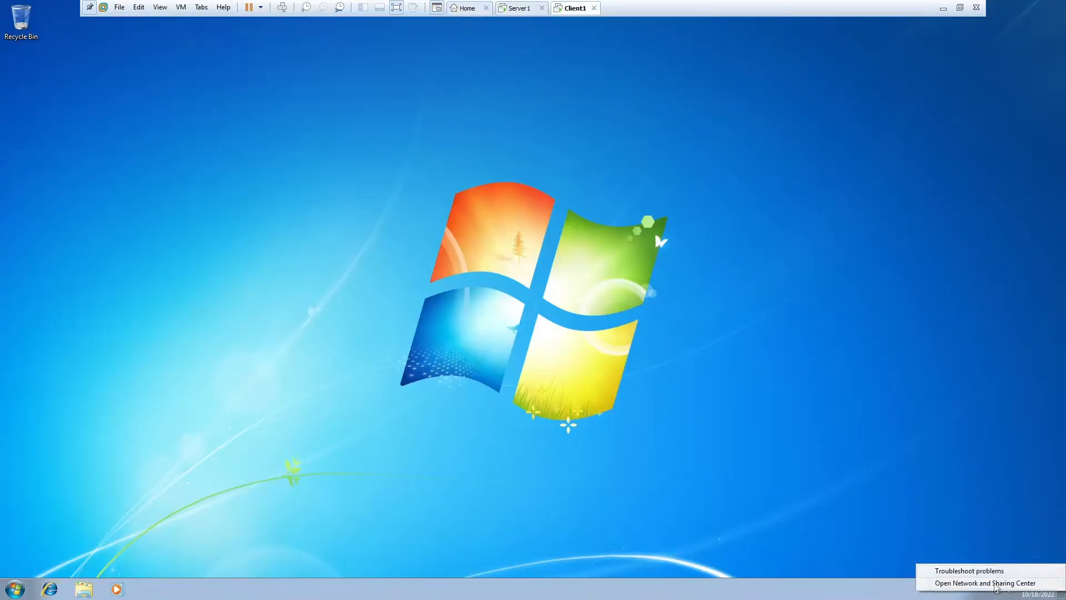
{"action": "left_click", "coordinate": [994, 583]}
{"action": "left_click", "coordinate": [581, 245]}
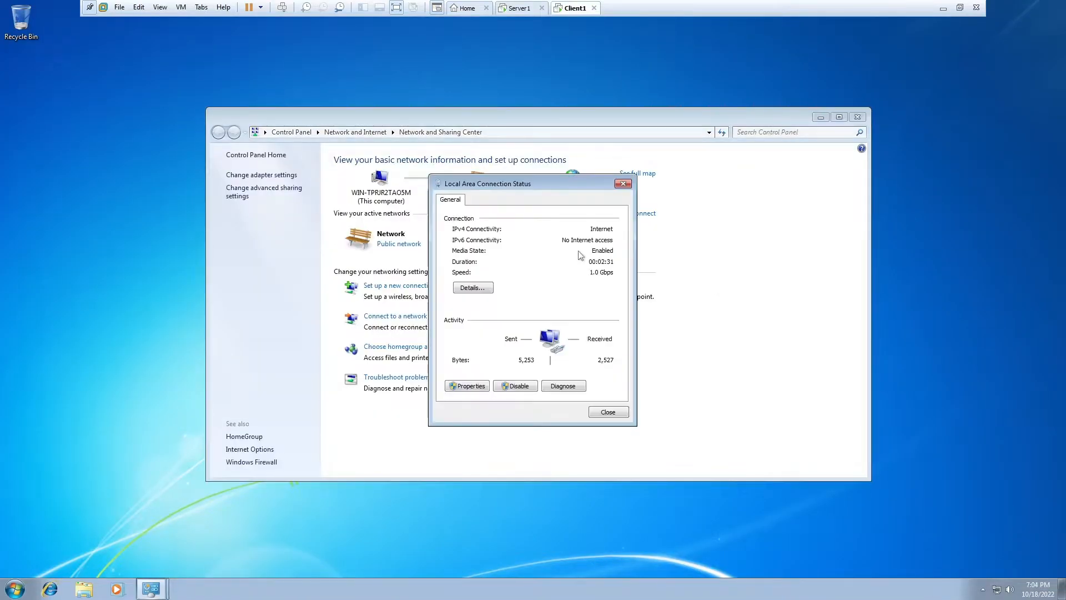
{"action": "left_click", "coordinate": [467, 386]}
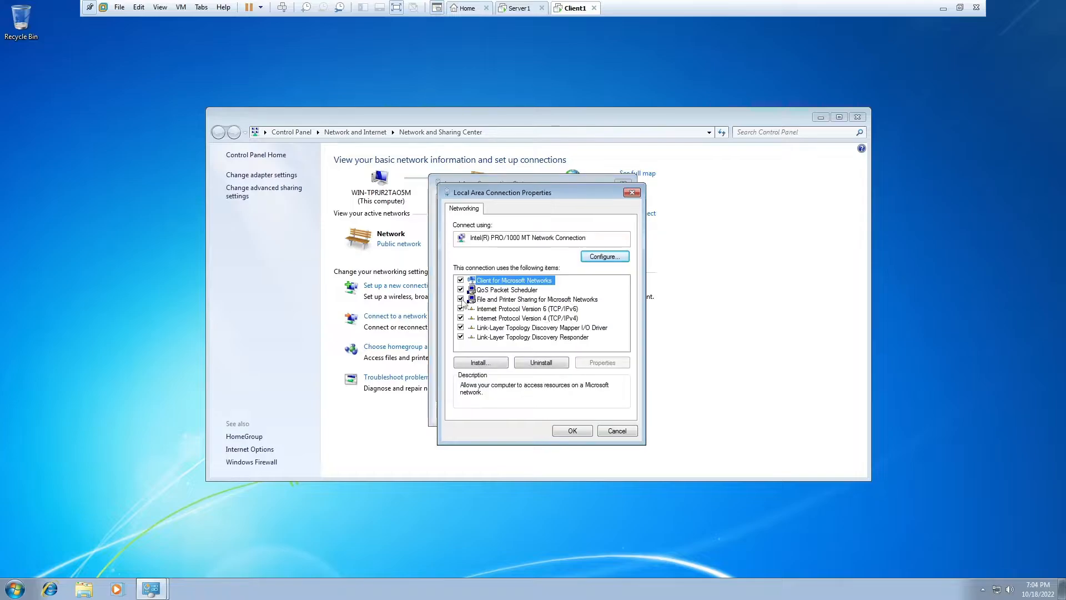
{"action": "left_click", "coordinate": [464, 300]}
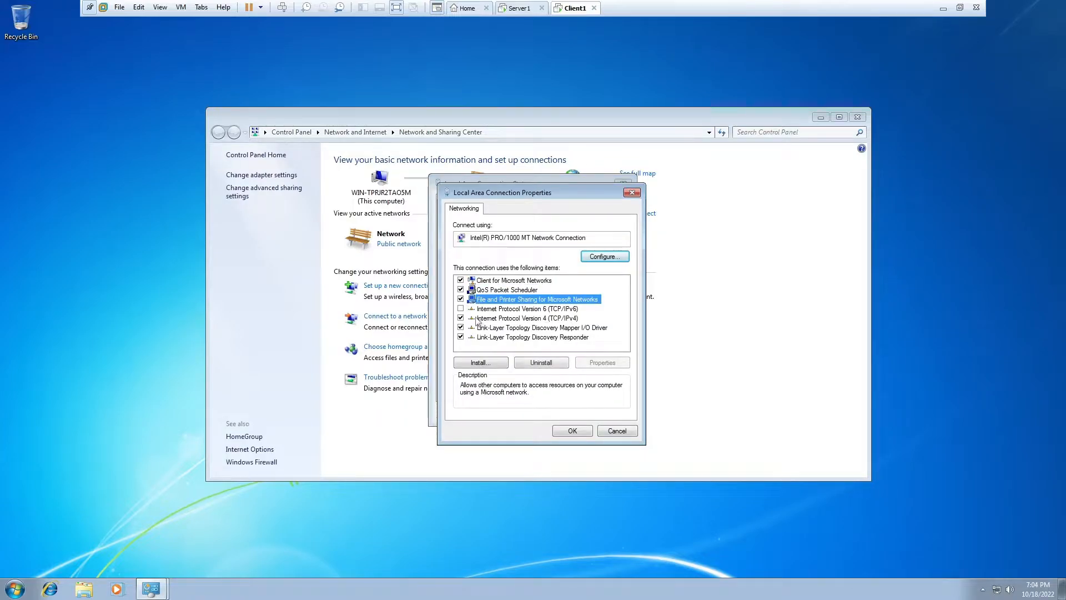
{"action": "left_click", "coordinate": [460, 309]}
- Give the client static IPv4 192.168.101.2, mask 255.255.255.0, preferred DNS 192.168.101.1
{"action": "left_click", "coordinate": [511, 317]}
{"action": "double_click", "coordinate": [511, 317]}
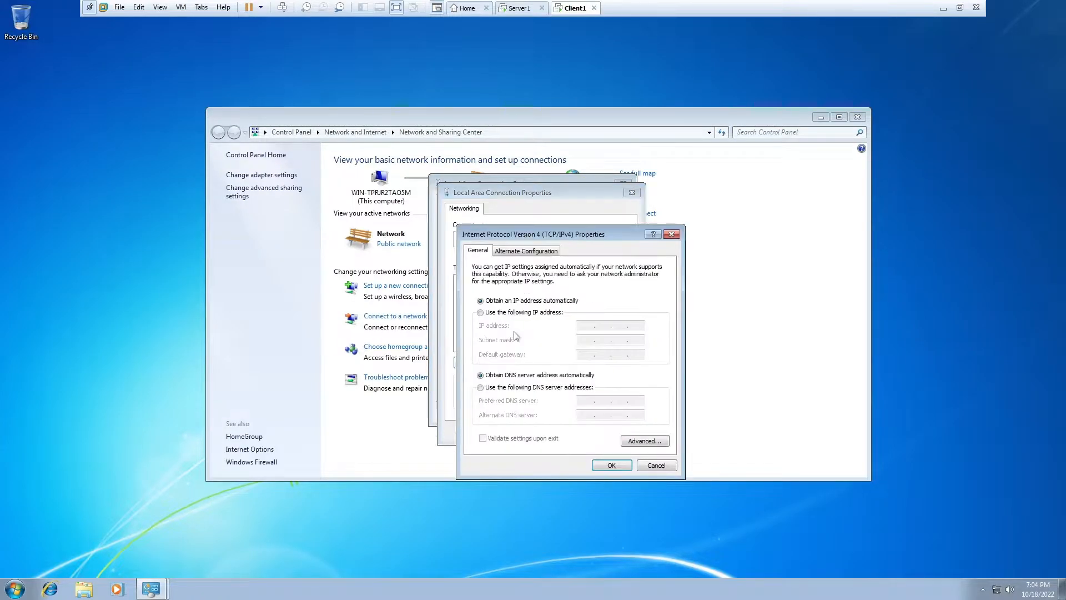
{"action": "left_click", "coordinate": [506, 312]}
{"action": "type", "text": "1"}
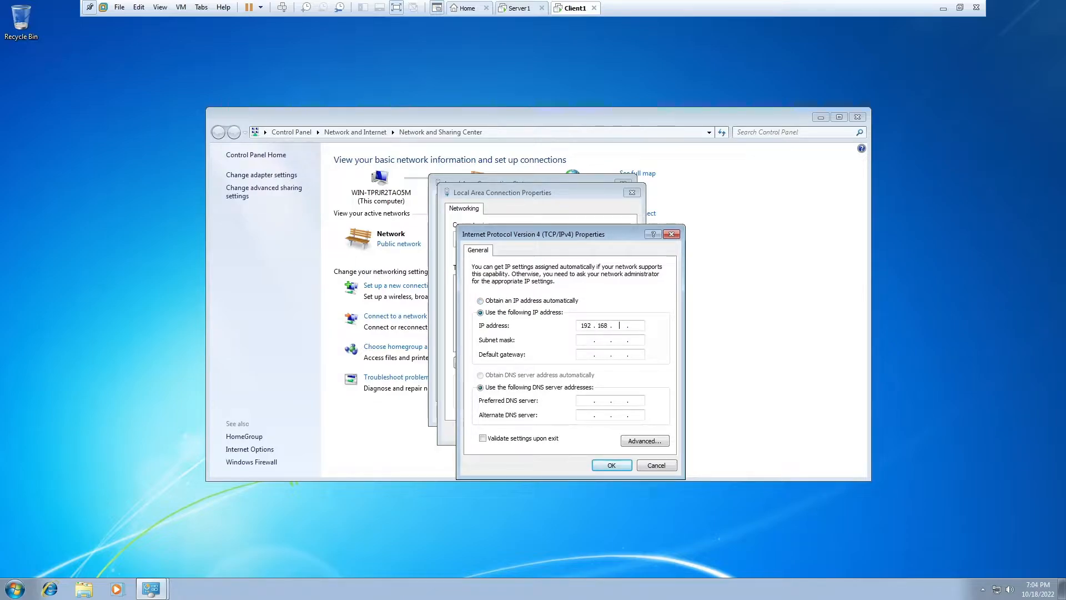
{"action": "type", "text": "92 . 168 . 101 . 2"}
{"action": "key", "text": "Tab"}
{"action": "left_click", "coordinate": [584, 401]}
{"action": "type", "text": "192 . 168 . 0"}
{"action": "left_click", "coordinate": [611, 466]}
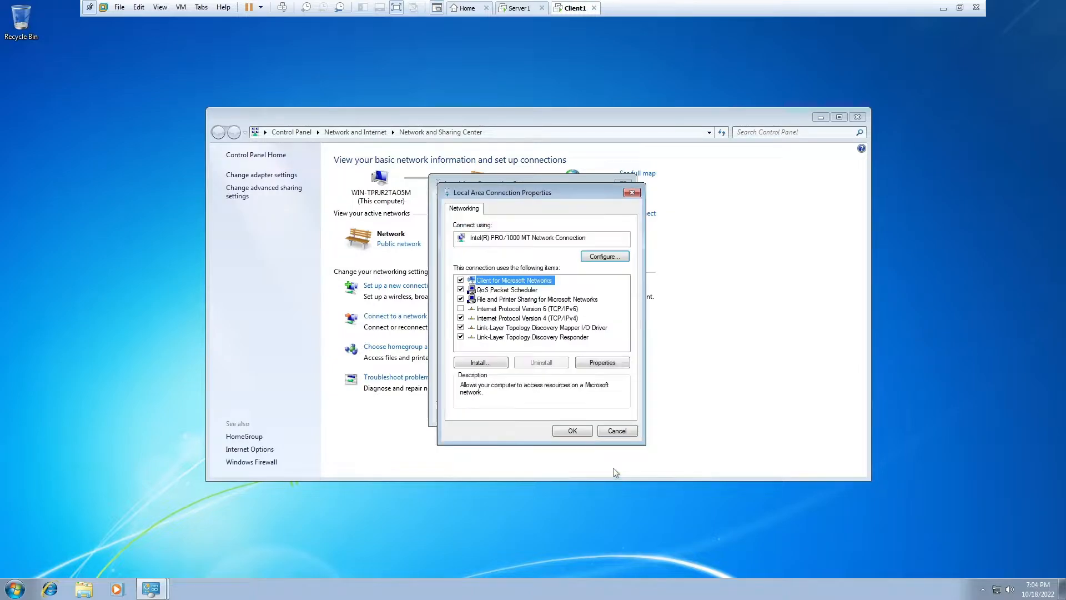
{"action": "left_click", "coordinate": [573, 434]}
{"action": "left_click", "coordinate": [624, 181]}
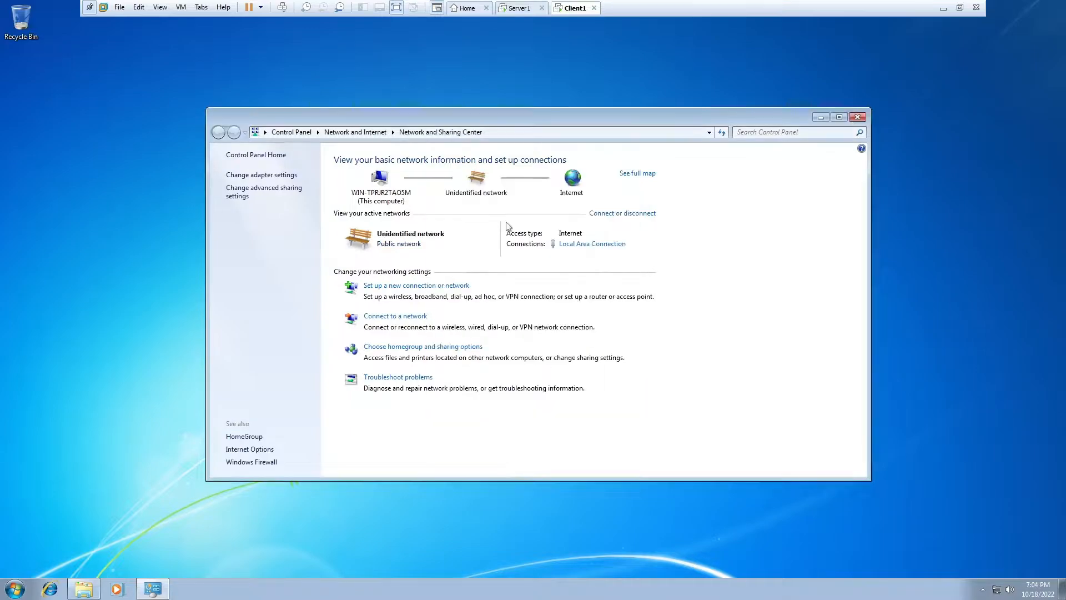
- Rename the server computer to SERVER
{"action": "left_click", "coordinate": [525, 8]}
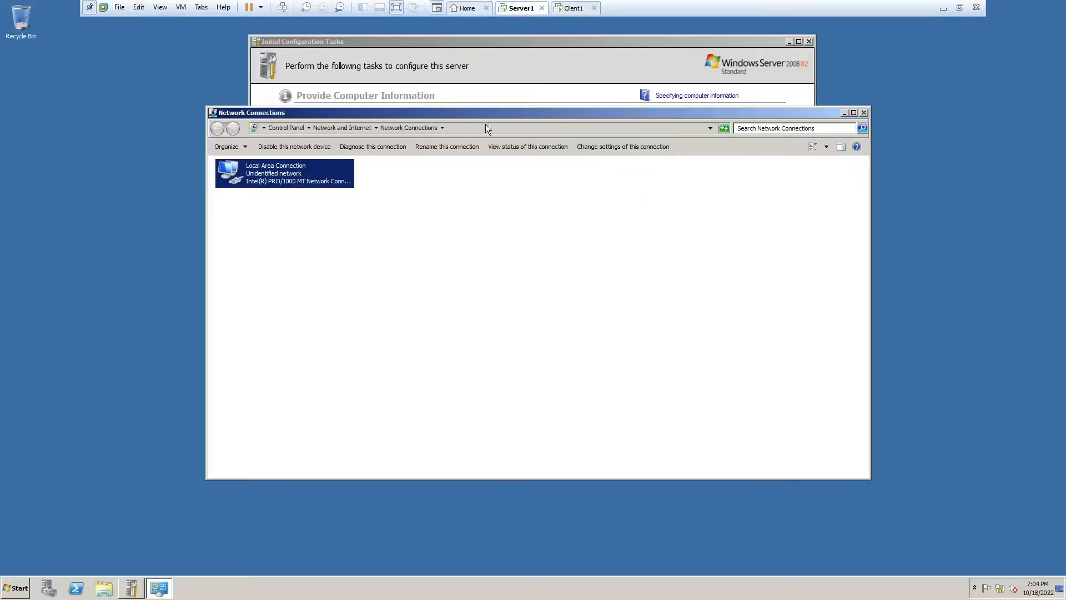
{"action": "left_click", "coordinate": [523, 66]}
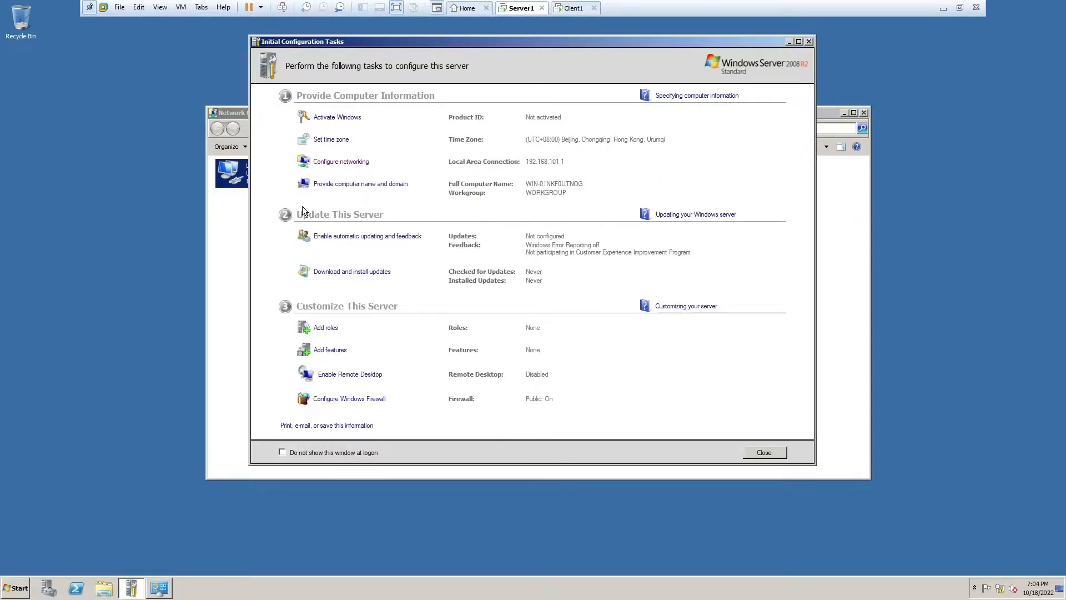
{"action": "left_click", "coordinate": [321, 185]}
{"action": "left_click", "coordinate": [294, 225]}
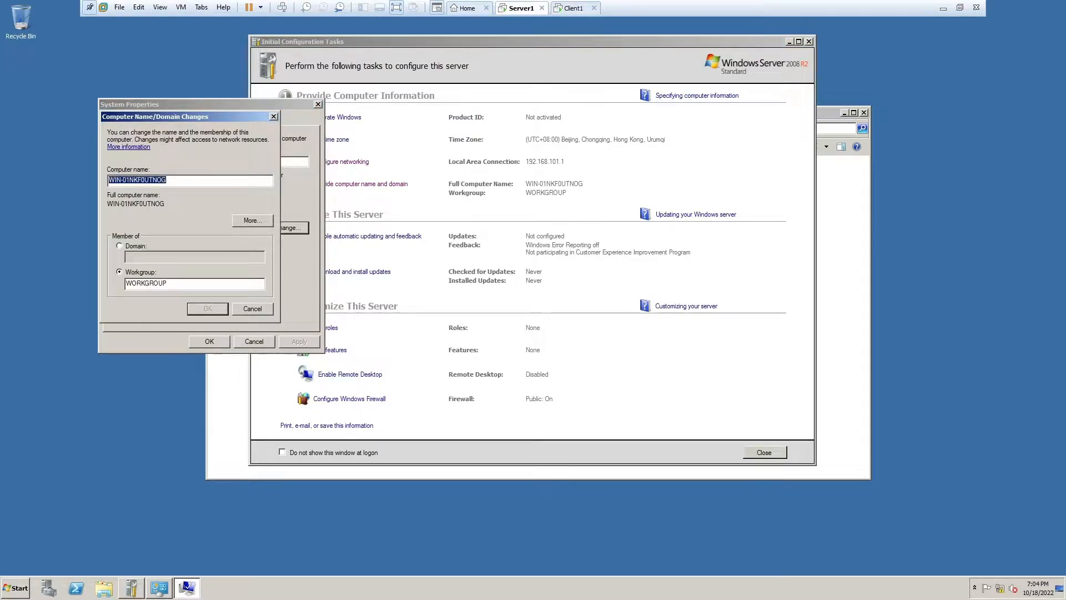
{"action": "type", "text": "SE"}
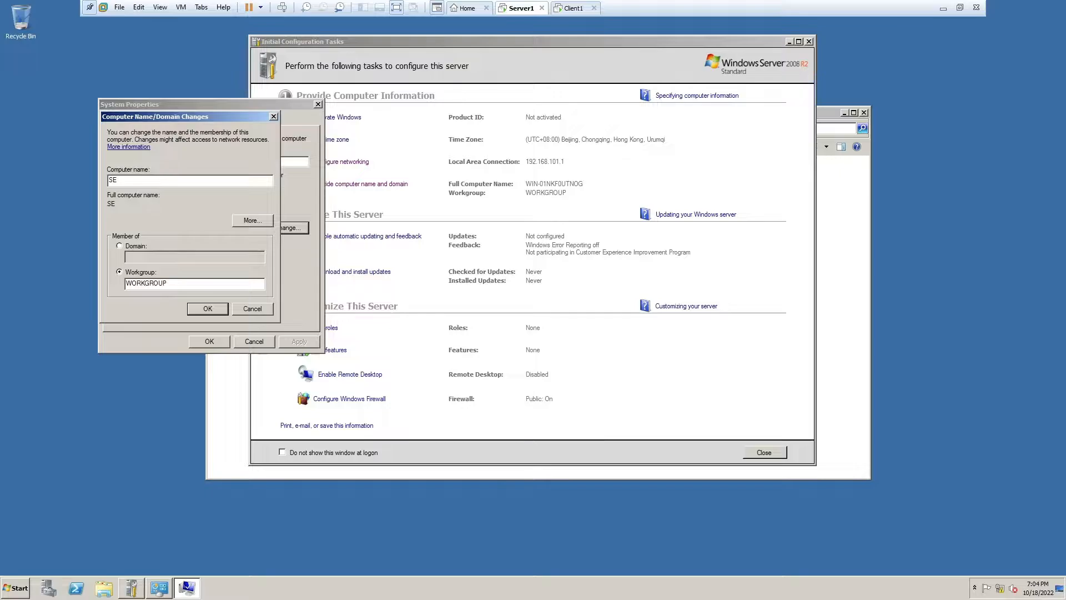
{"action": "type", "text": "RVER"}
{"action": "left_click", "coordinate": [205, 310]}
- Rename the Windows 7 client computer to CLIENT
{"action": "left_click", "coordinate": [573, 8]}
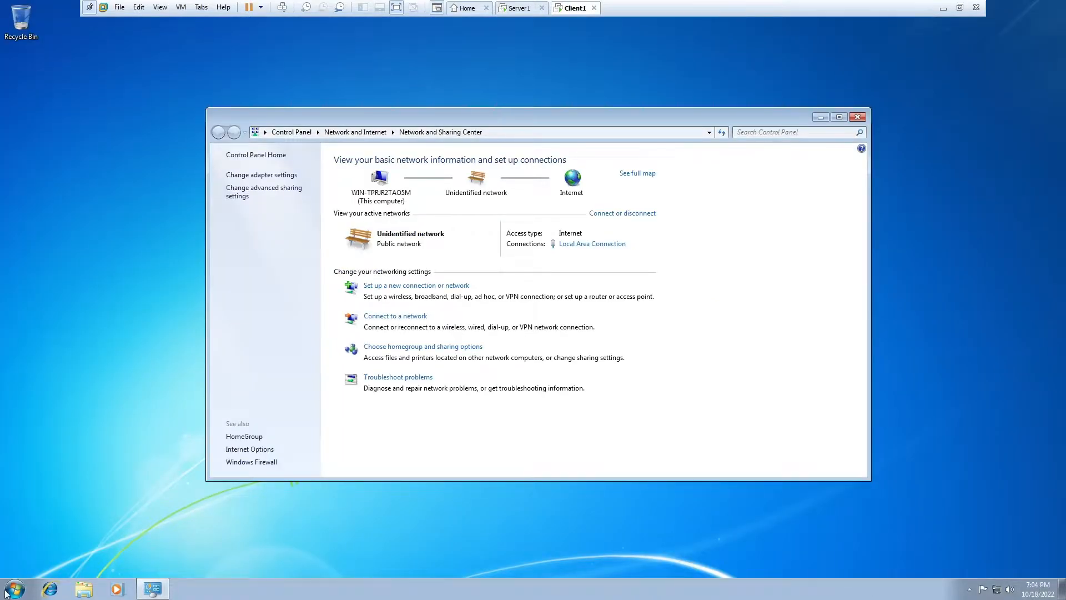
{"action": "key", "text": "super+e"}
{"action": "right_click", "coordinate": [407, 385]}
{"action": "left_click", "coordinate": [443, 488]}
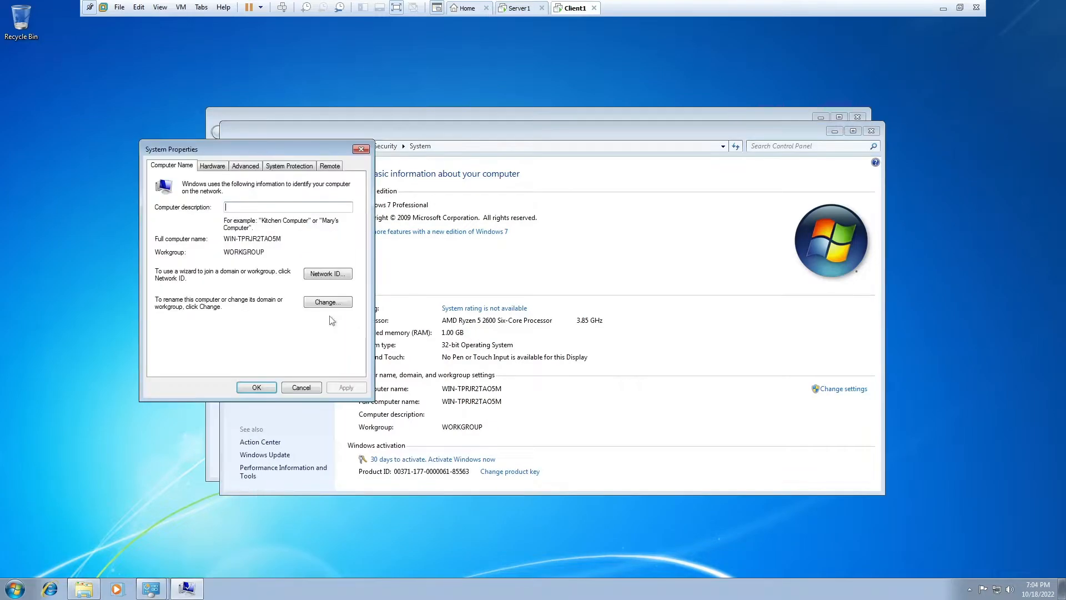
{"action": "left_click", "coordinate": [340, 302]}
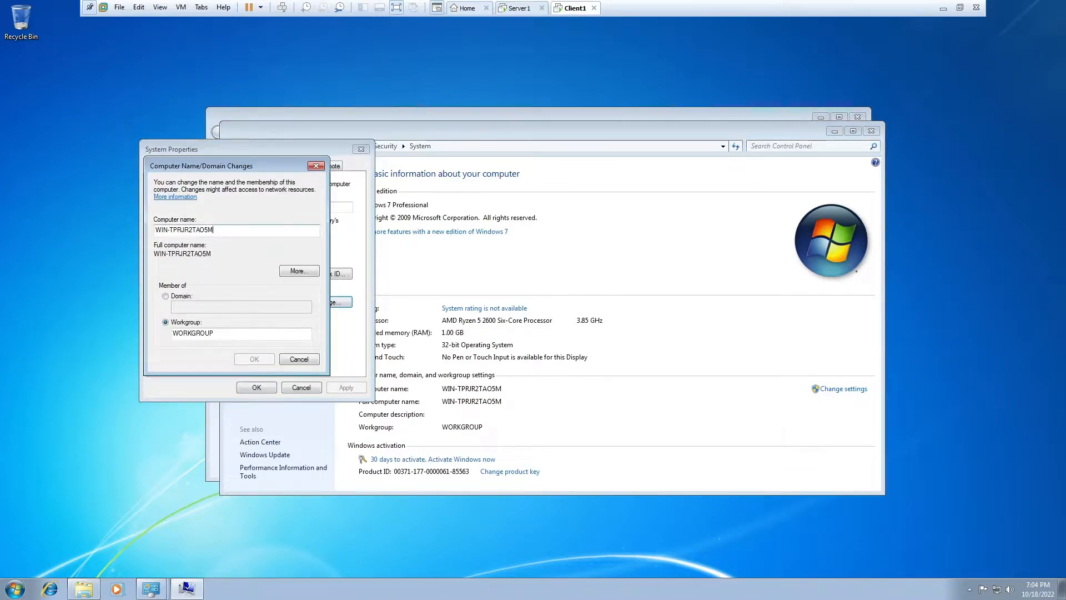
{"action": "key", "text": "ctrl+a"}
{"action": "type", "text": "CLIEN"}
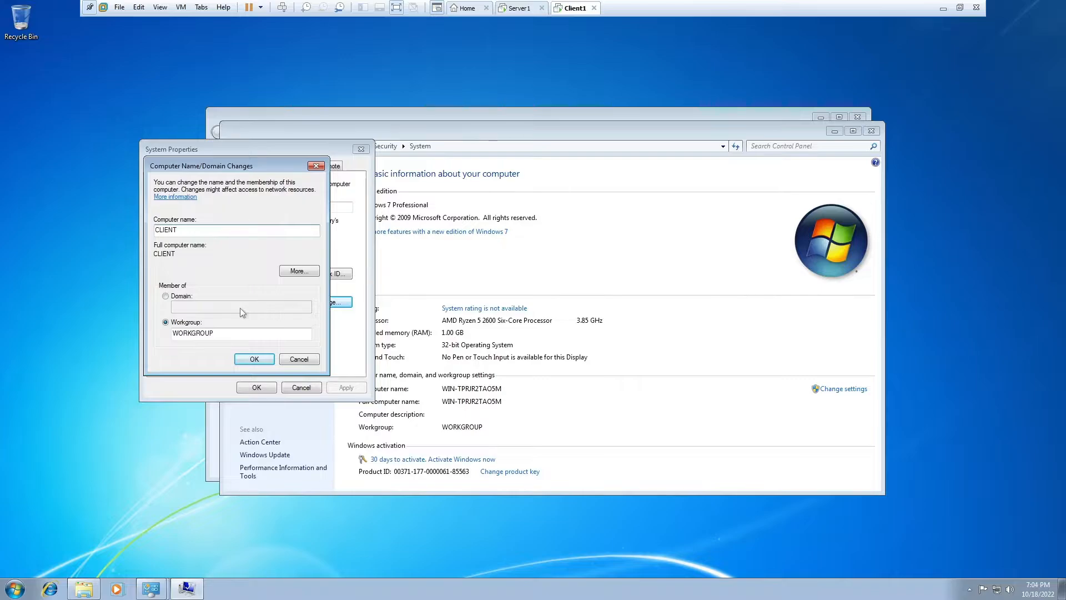
{"action": "left_click", "coordinate": [255, 359]}
- Restart the server from the Start menu, entering the comment 'a' as the reason
{"action": "left_click", "coordinate": [503, 16]}
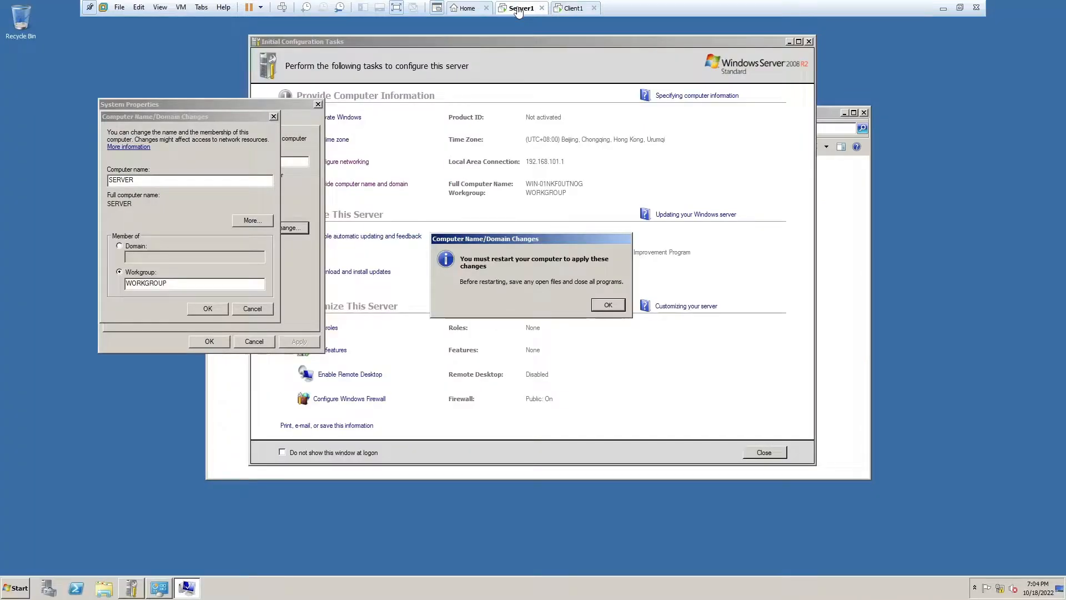
{"action": "key", "text": "Return"}
{"action": "left_click", "coordinate": [209, 342]}
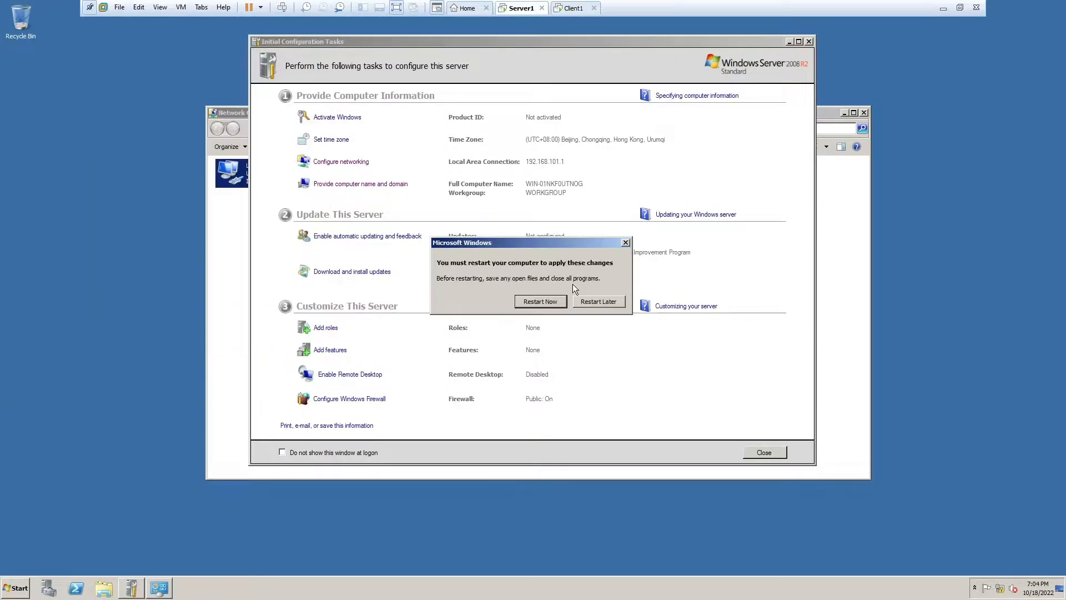
{"action": "key", "text": "Escape"}
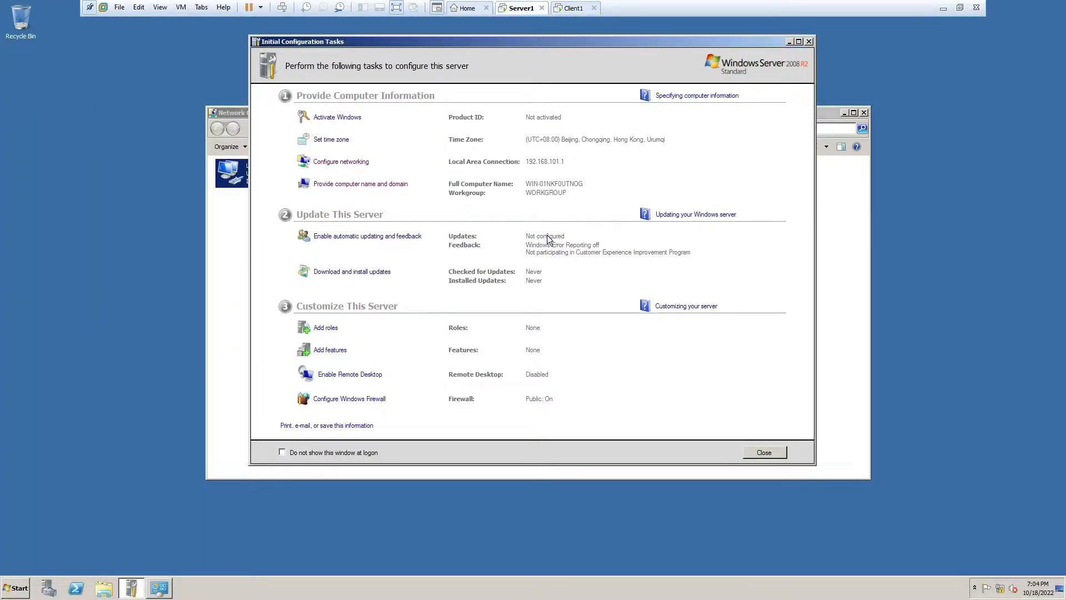
{"action": "key", "text": "super"}
{"action": "left_click", "coordinate": [181, 562]}
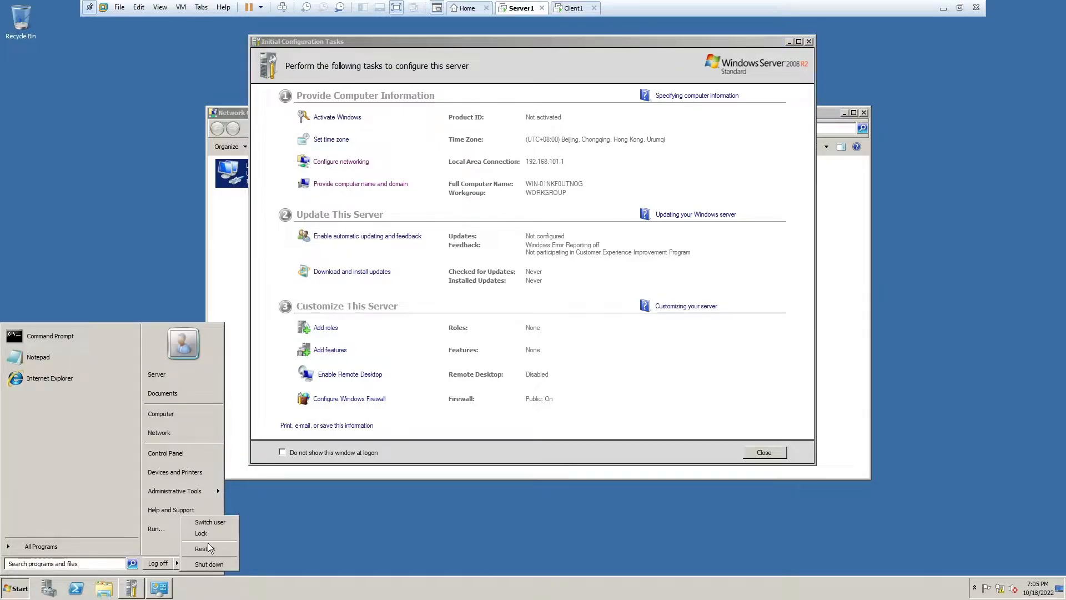
{"action": "left_click", "coordinate": [208, 551]}
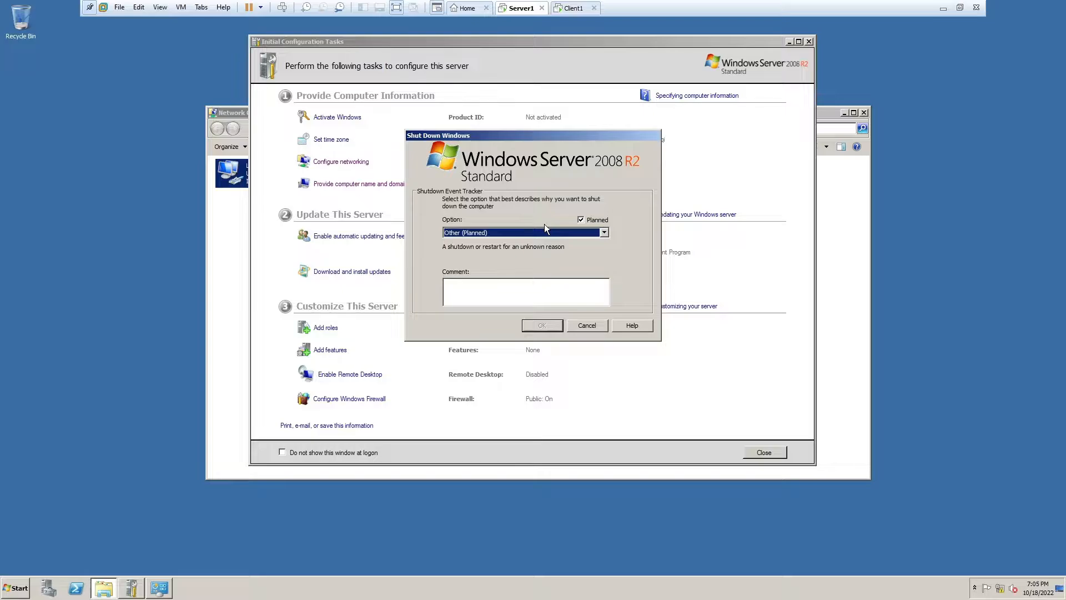
{"action": "key", "text": "Tab"}
{"action": "type", "text": "a"}
{"action": "left_click", "coordinate": [548, 325]}
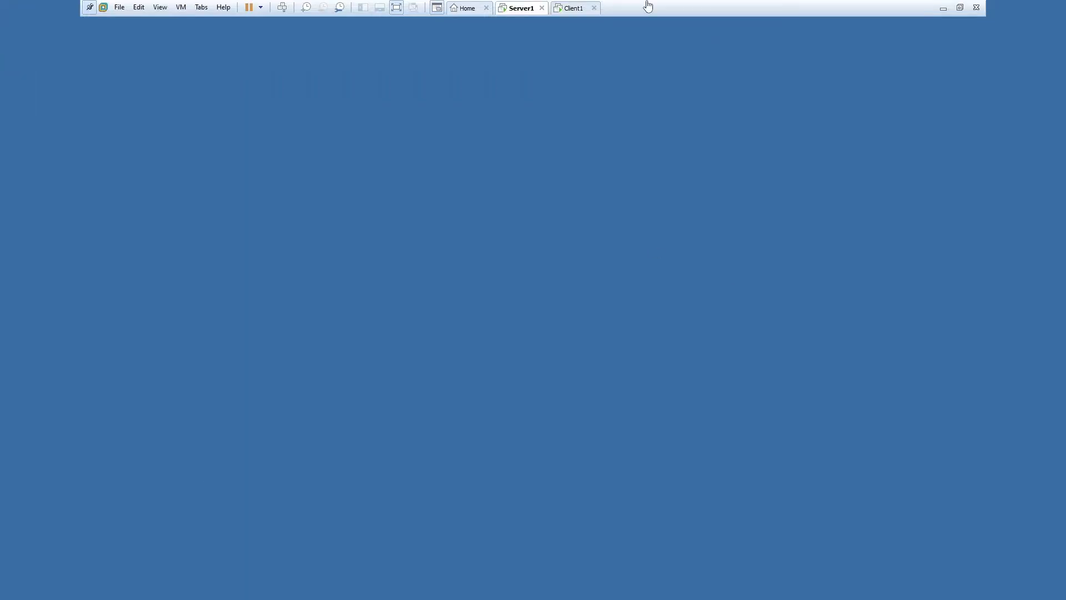
- Close the client's System Properties and restart the client now
{"action": "left_click", "coordinate": [575, 7]}
{"action": "key", "text": "Return"}
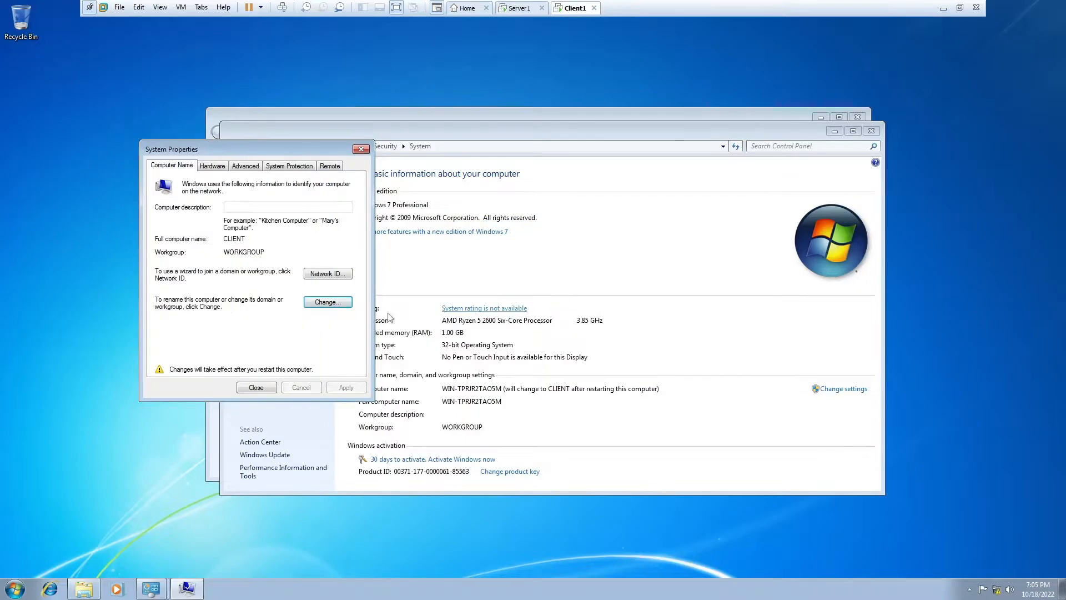
{"action": "key", "text": "Return"}
{"action": "key", "text": "super"}
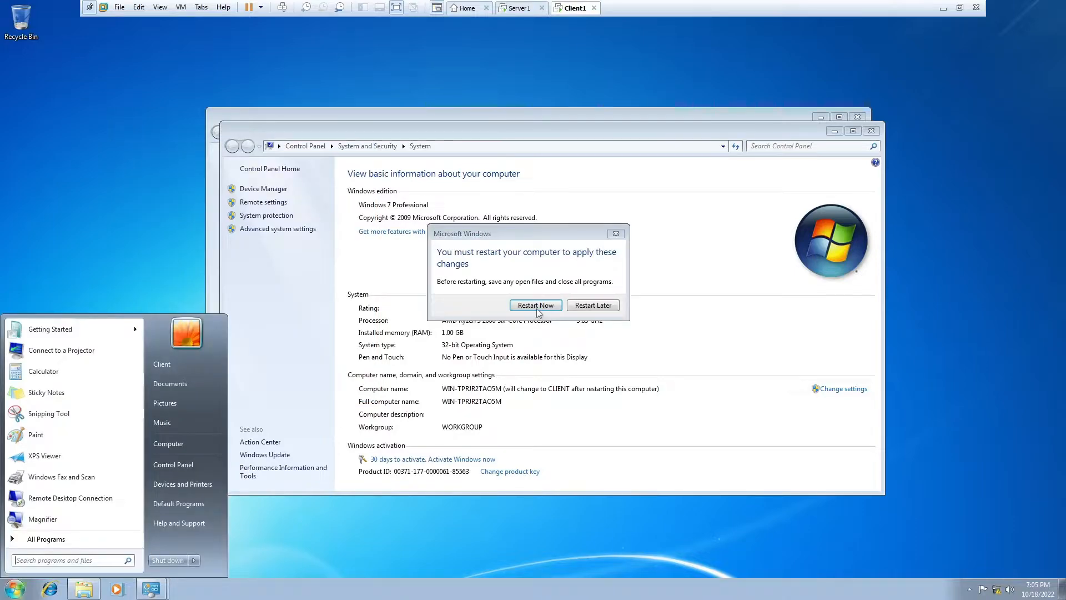
{"action": "key", "text": "ctrl+shift+Tab"}
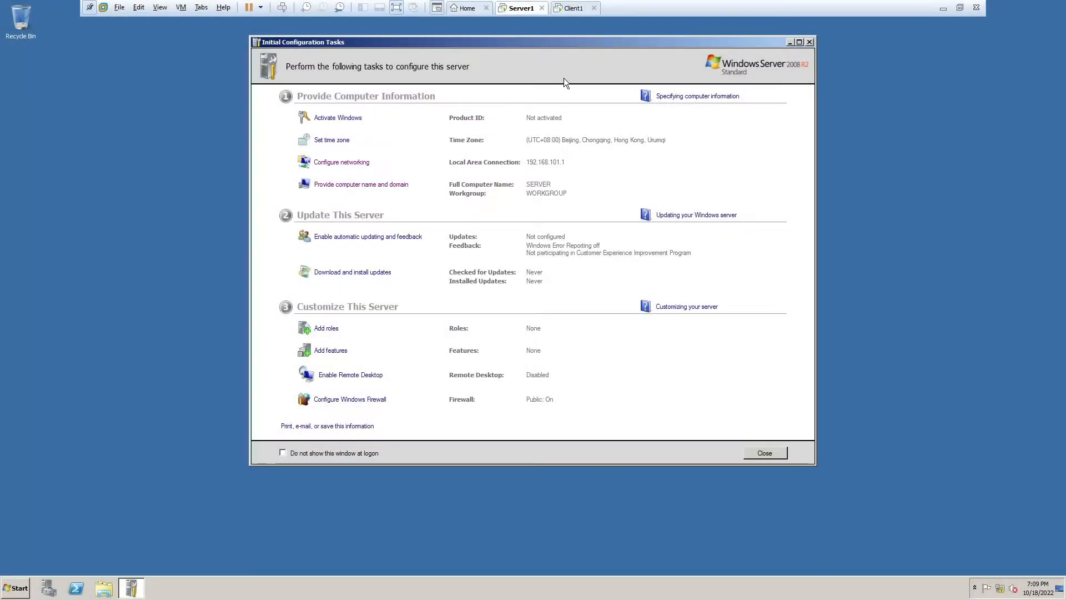
- Check both machines after the restart, then open the server's Control Panel
{"action": "left_click", "coordinate": [569, 7]}
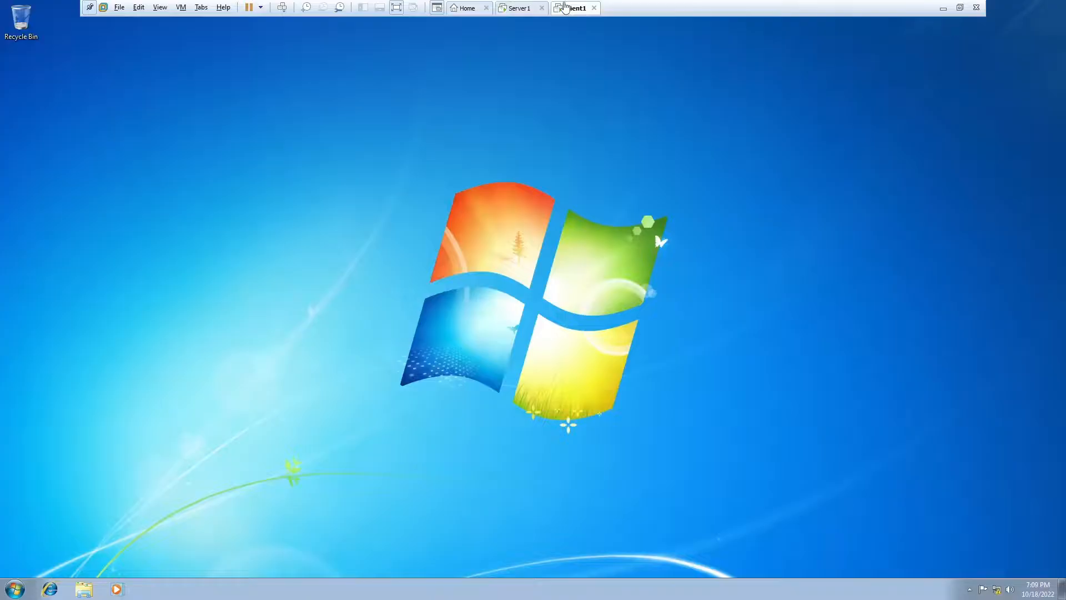
{"action": "left_click", "coordinate": [524, 8]}
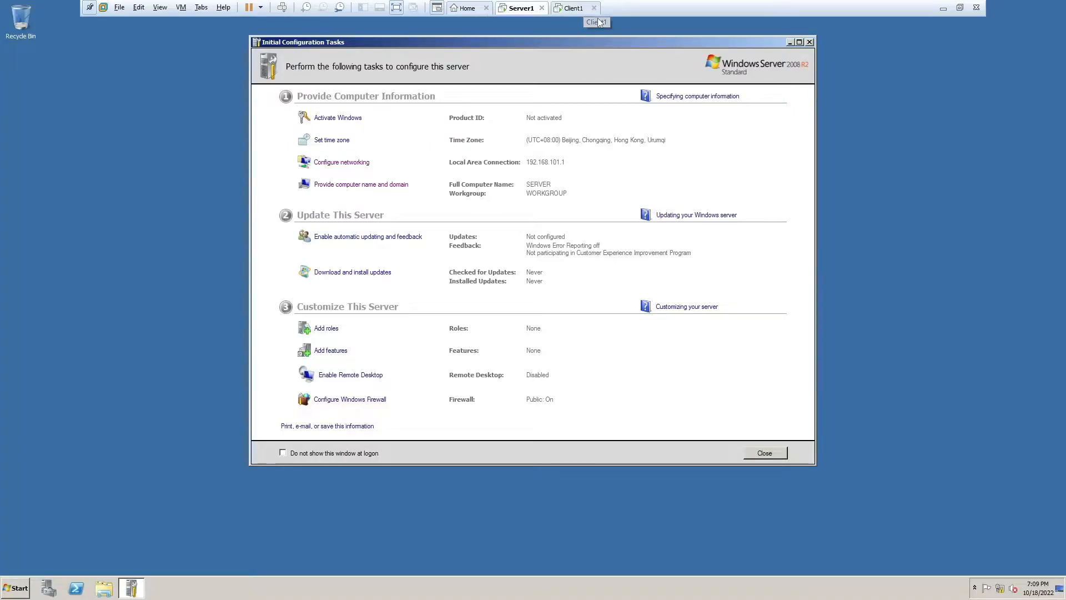
{"action": "left_click", "coordinate": [577, 10]}
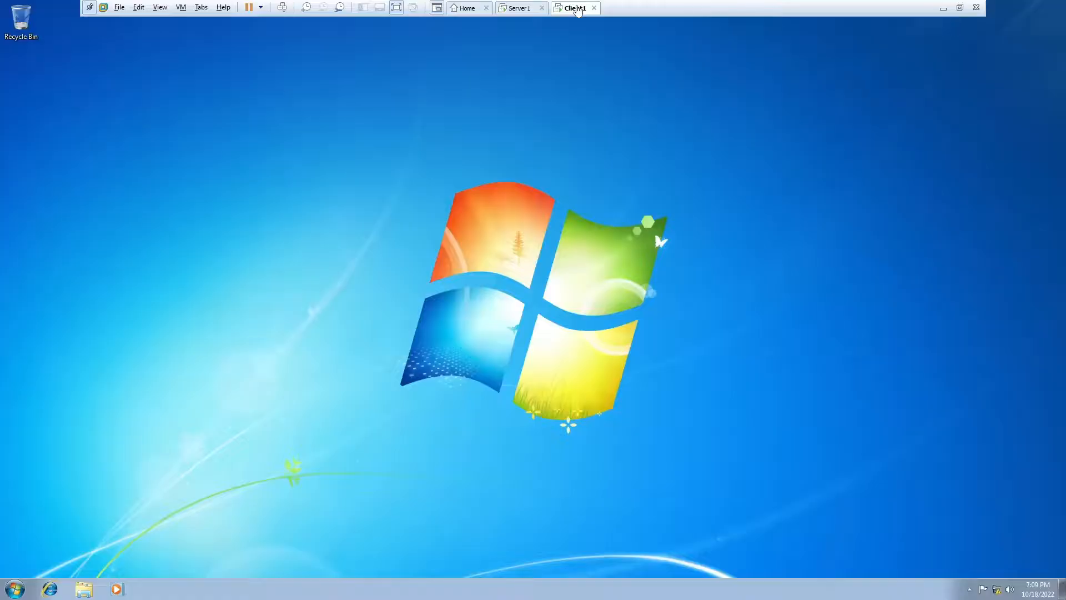
{"action": "left_click", "coordinate": [522, 7]}
{"action": "left_click", "coordinate": [15, 587]}
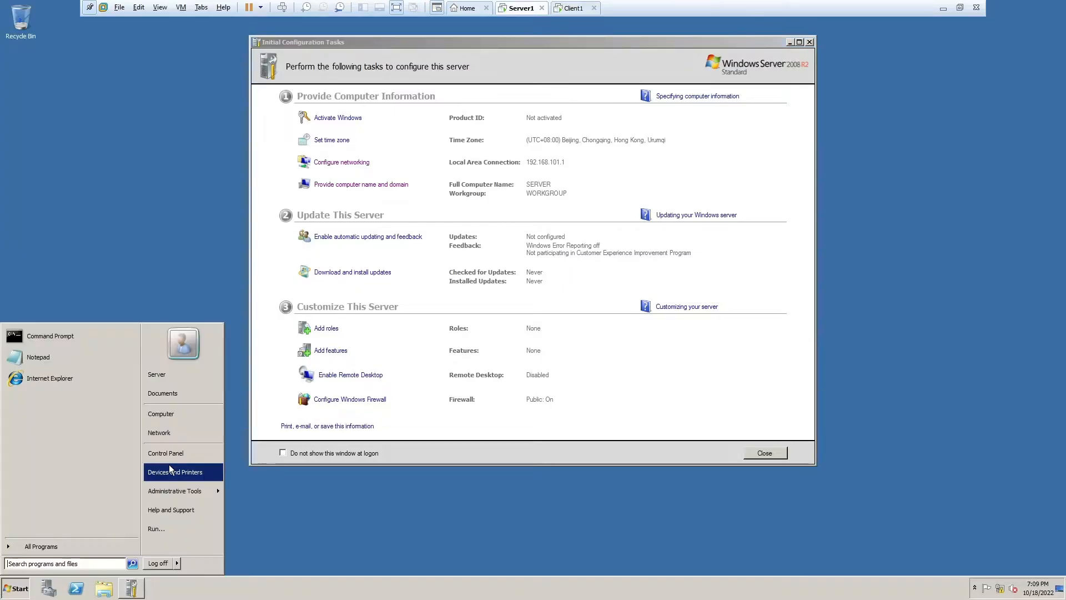
{"action": "left_click", "coordinate": [185, 383]}
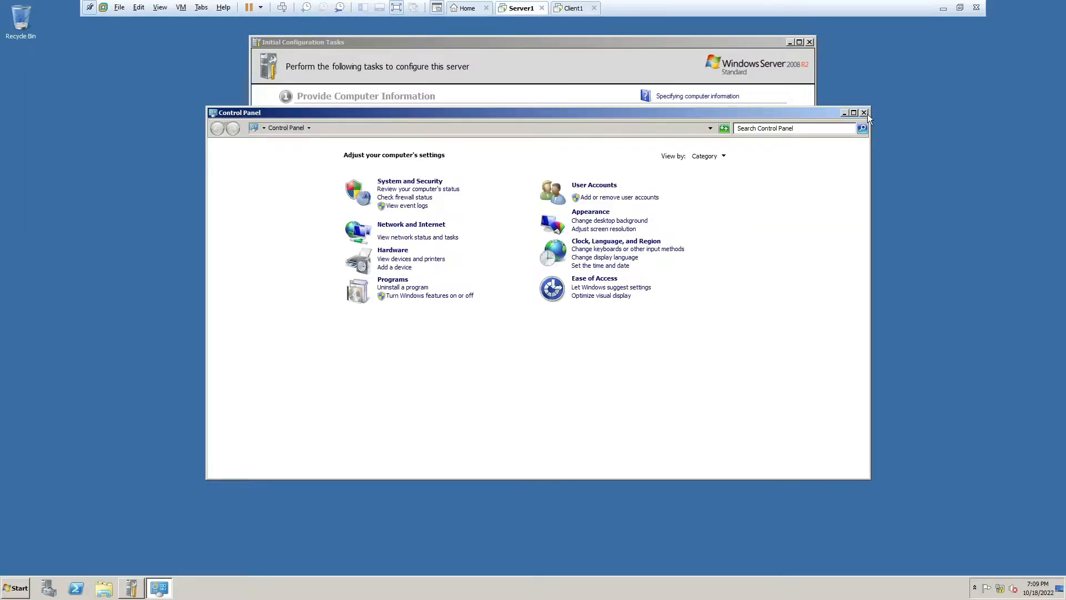
- Turn on network discovery and file sharing on the server from its Network folder
{"action": "left_click", "coordinate": [864, 112]}
{"action": "left_click", "coordinate": [15, 588]}
{"action": "left_click", "coordinate": [178, 415]}
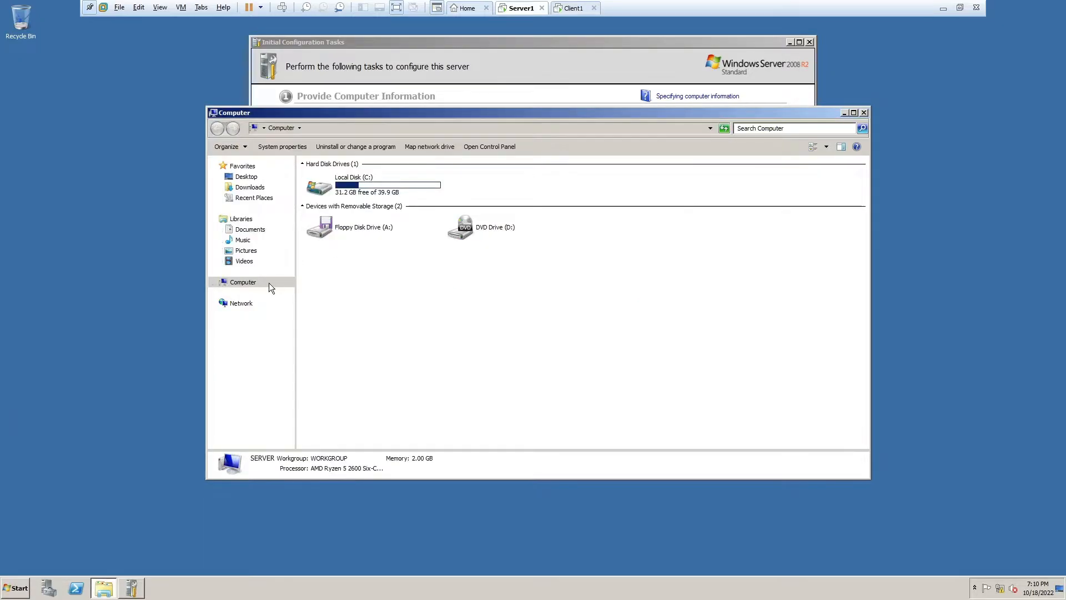
{"action": "left_click", "coordinate": [242, 302]}
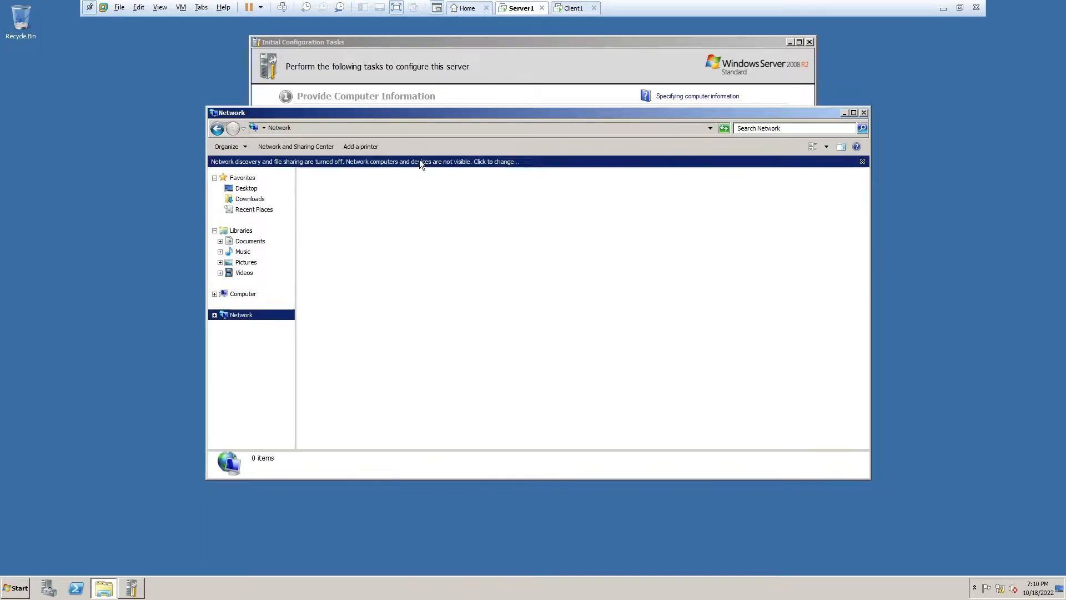
{"action": "left_click", "coordinate": [419, 161]}
{"action": "left_click", "coordinate": [488, 170]}
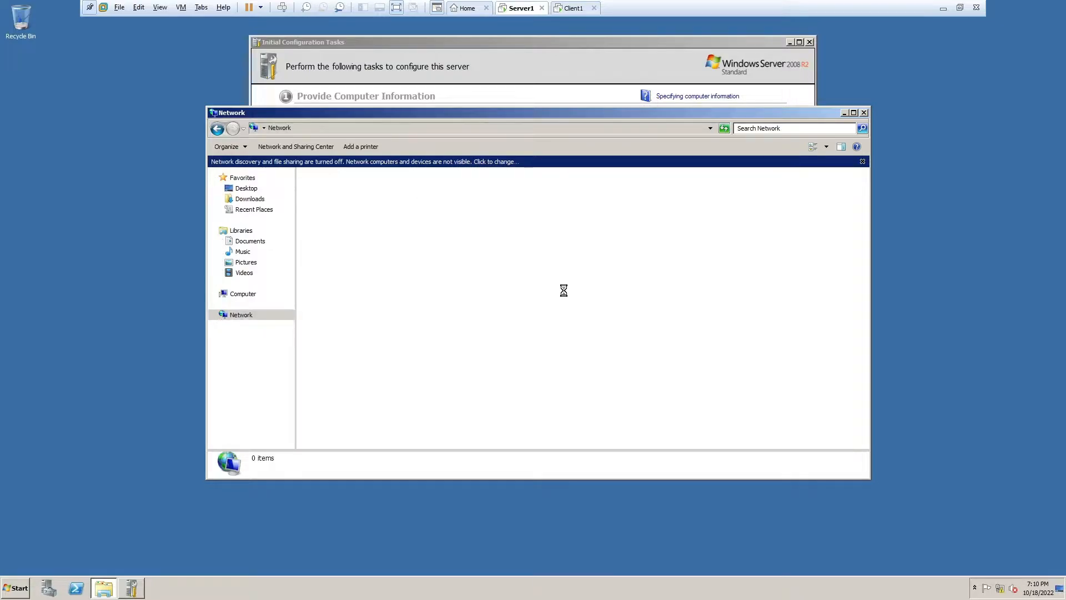
{"action": "left_click", "coordinate": [528, 300]}
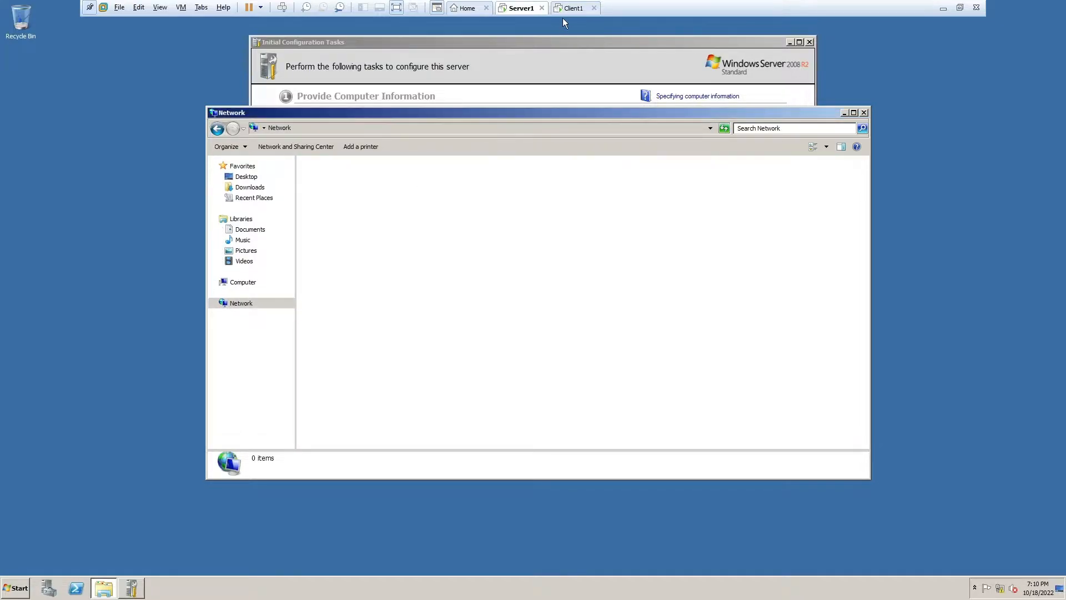
- Turn on network discovery and file sharing on the Windows 7 client
{"action": "left_click", "coordinate": [571, 8]}
{"action": "left_click", "coordinate": [15, 588]}
{"action": "left_click", "coordinate": [169, 443]}
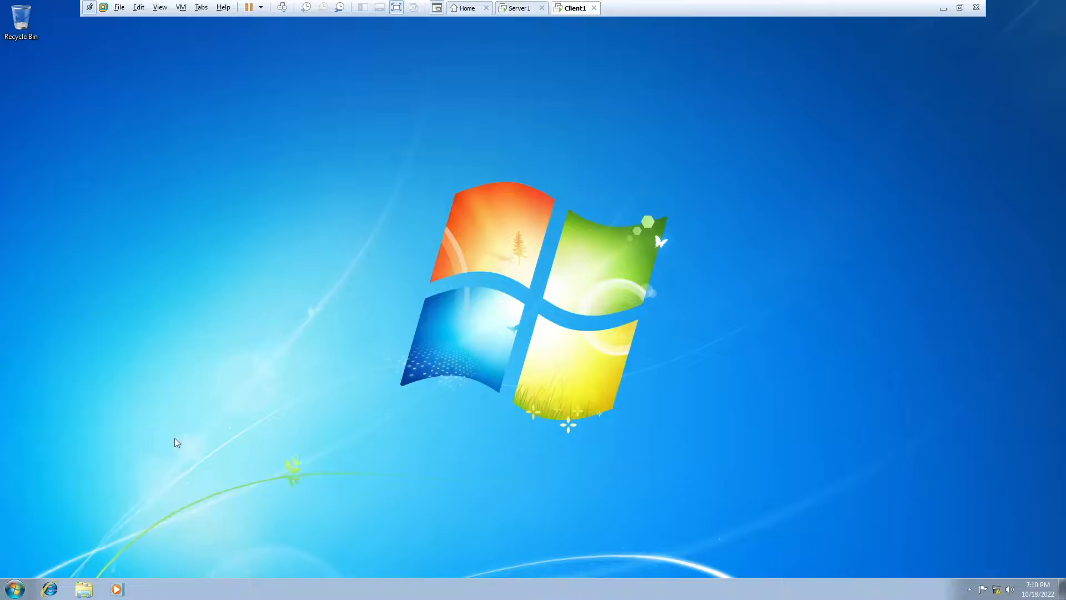
{"action": "left_click", "coordinate": [245, 322]}
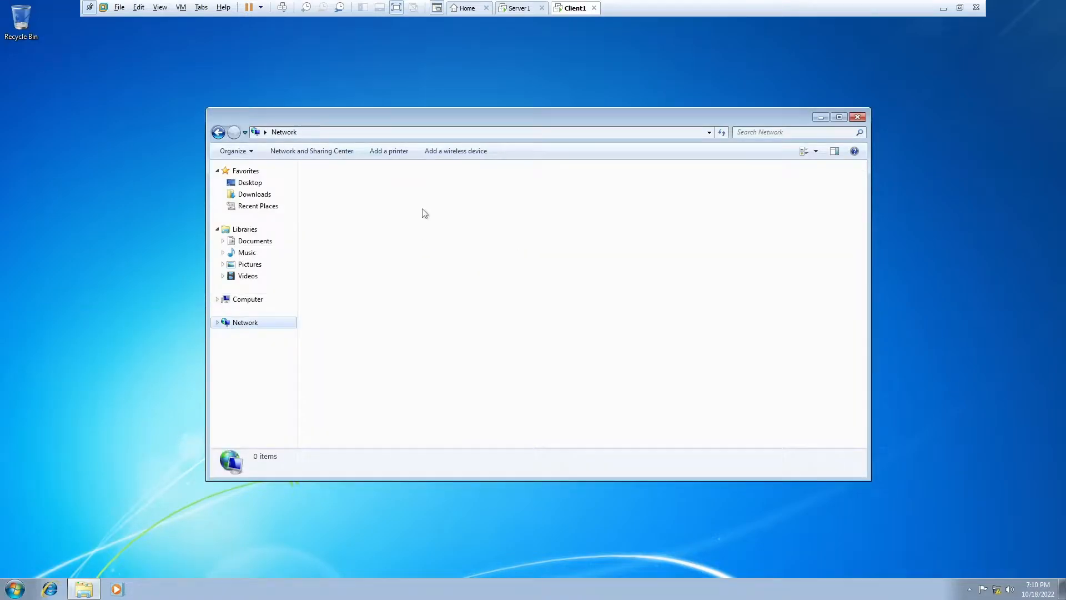
{"action": "left_click", "coordinate": [447, 168]}
{"action": "left_click", "coordinate": [519, 176]}
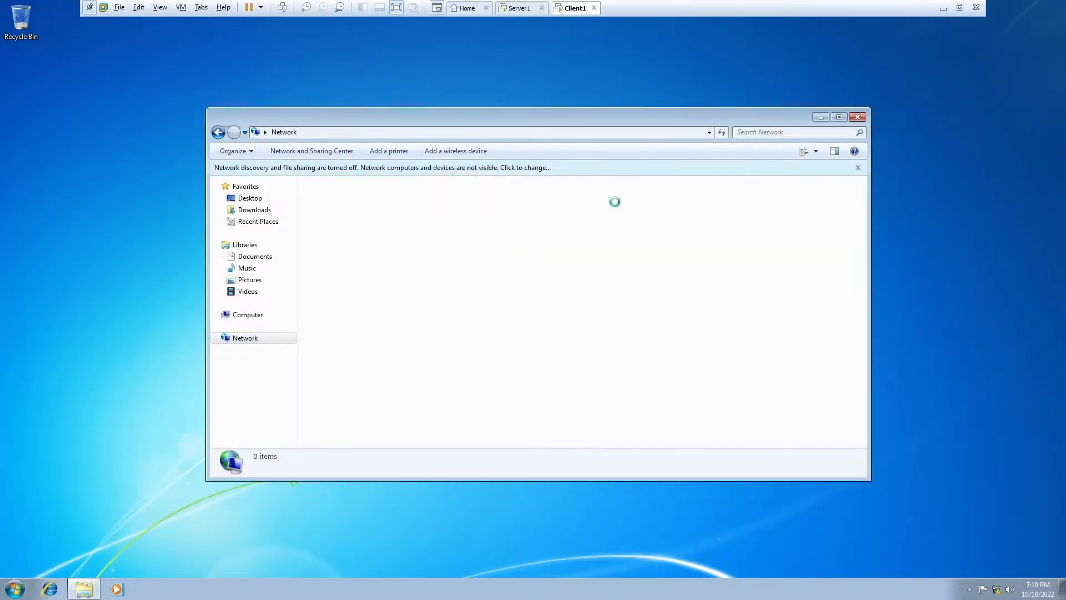
{"action": "left_click", "coordinate": [553, 309]}
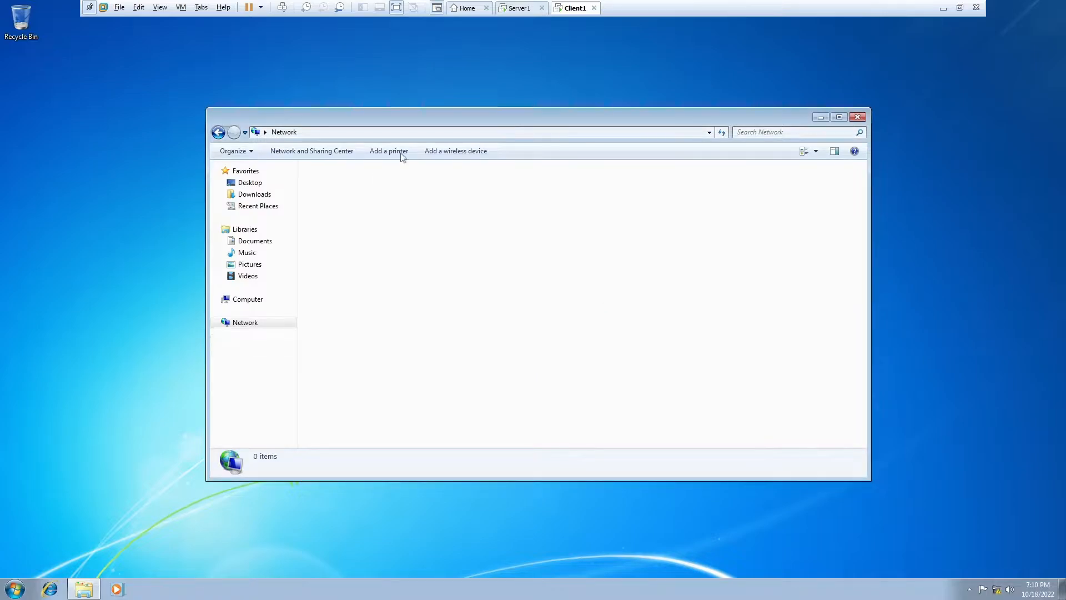
{"action": "left_click", "coordinate": [520, 8]}
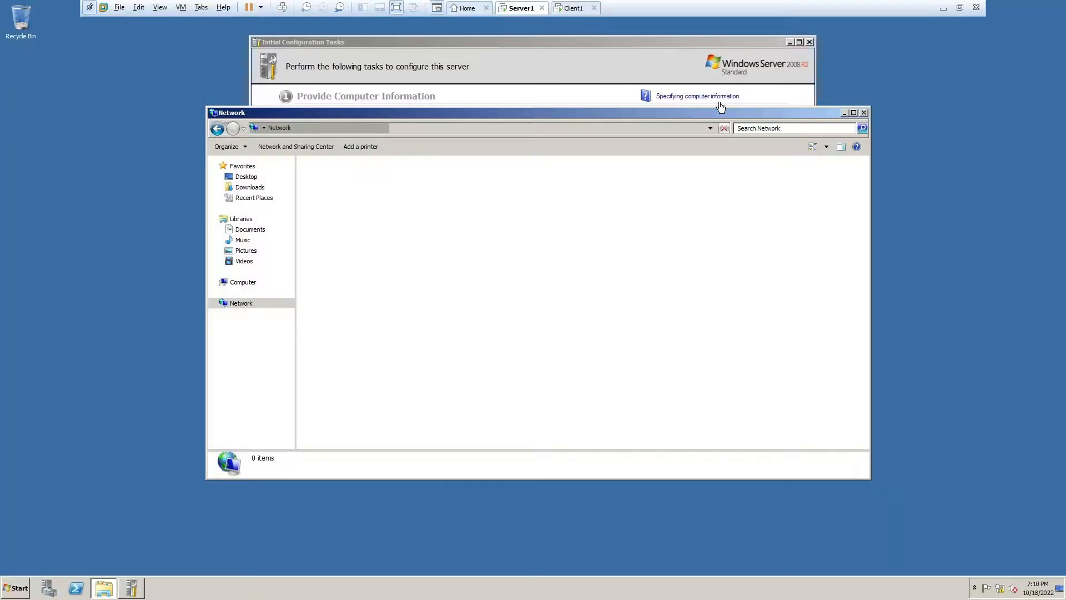
- Install the Active Directory Domain Services role with its required .NET Framework 3.5.1 features
{"action": "left_click", "coordinate": [864, 112]}
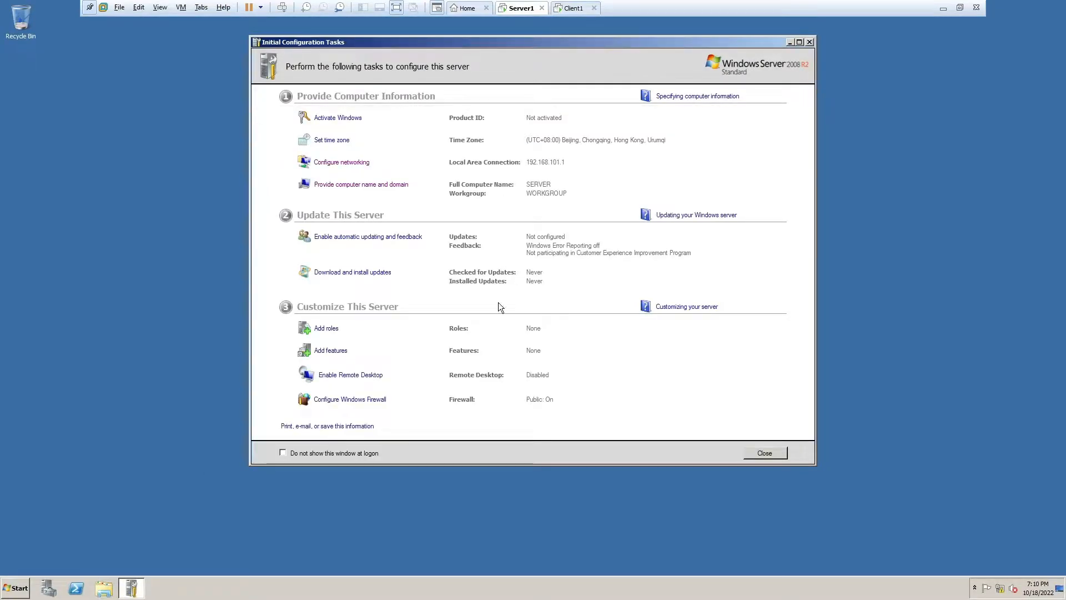
{"action": "left_click", "coordinate": [799, 42]}
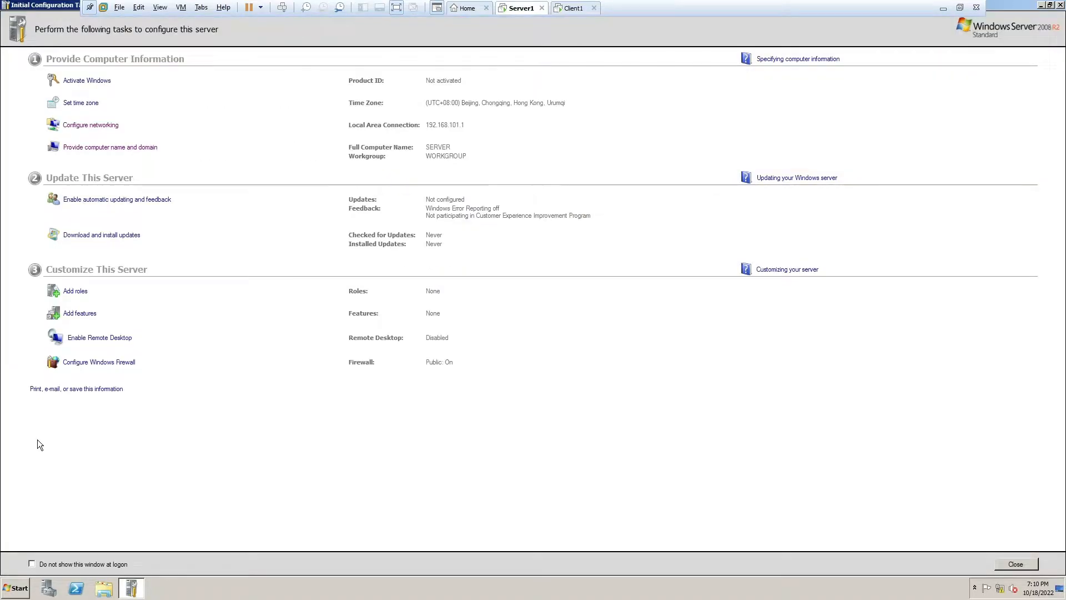
{"action": "left_click", "coordinate": [73, 291]}
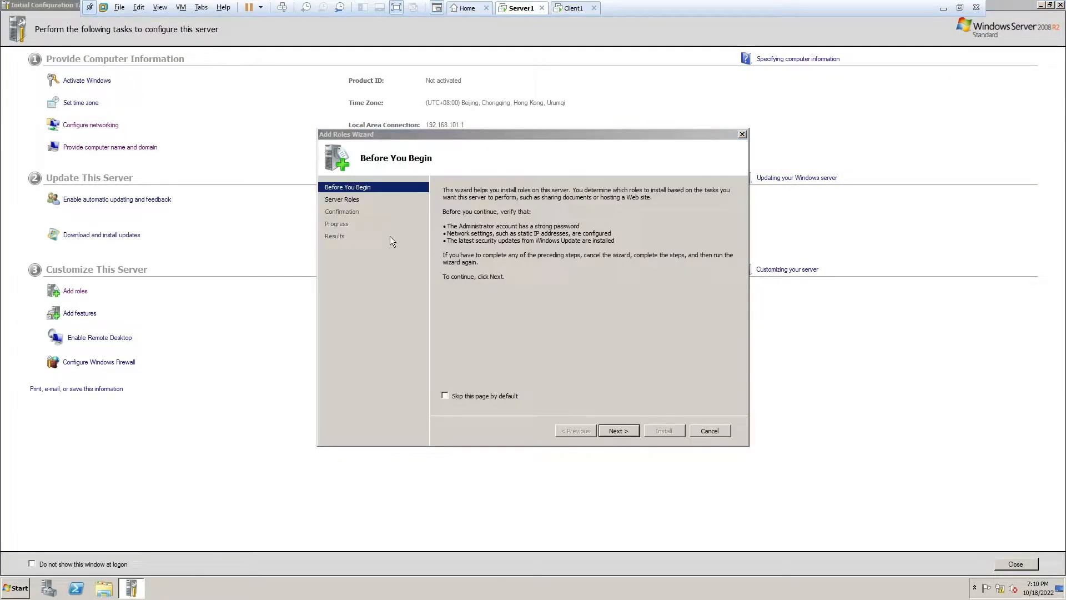
{"action": "left_click", "coordinate": [617, 431]}
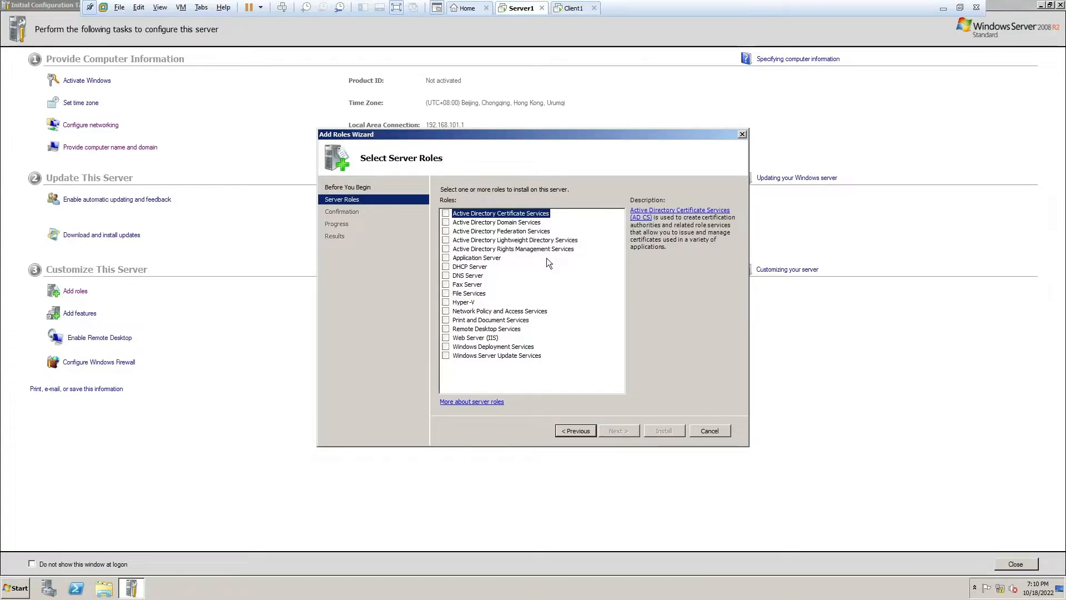
{"action": "left_click", "coordinate": [530, 223]}
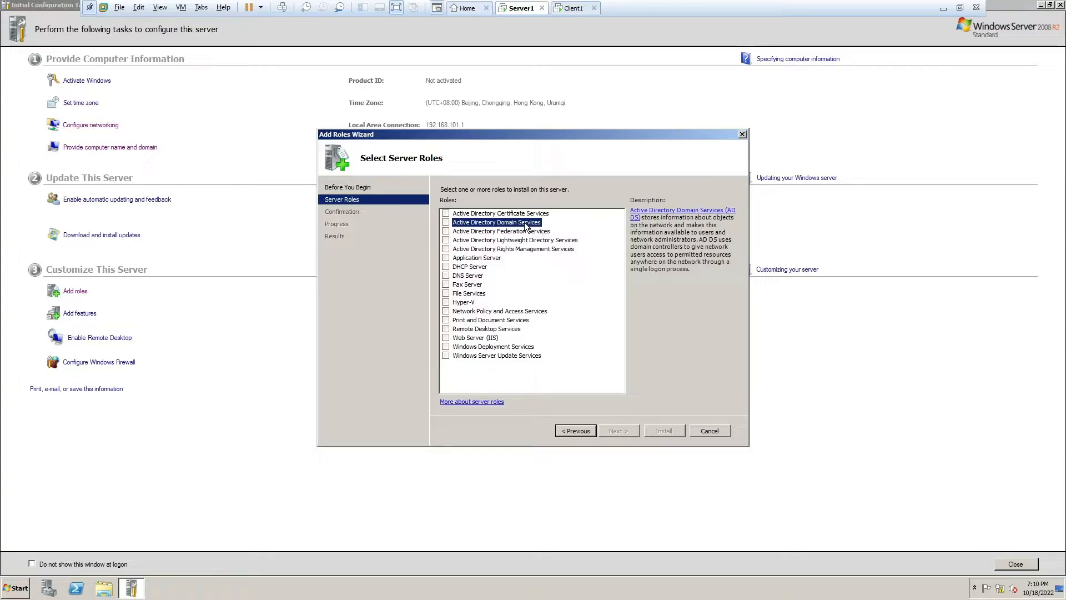
{"action": "left_click", "coordinate": [445, 223]}
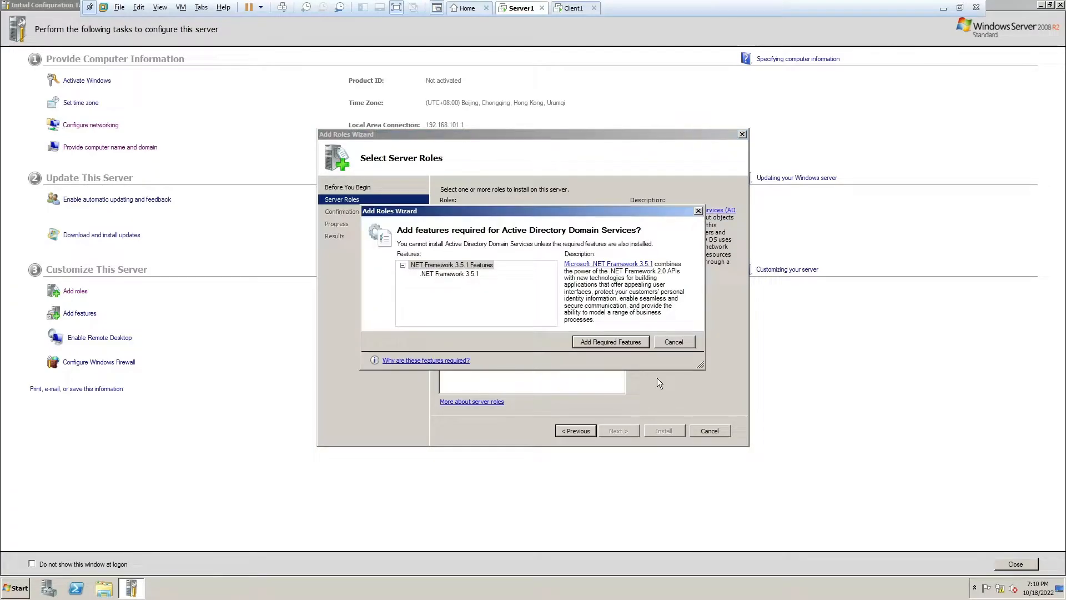
{"action": "left_click", "coordinate": [592, 345]}
{"action": "left_click", "coordinate": [616, 432]}
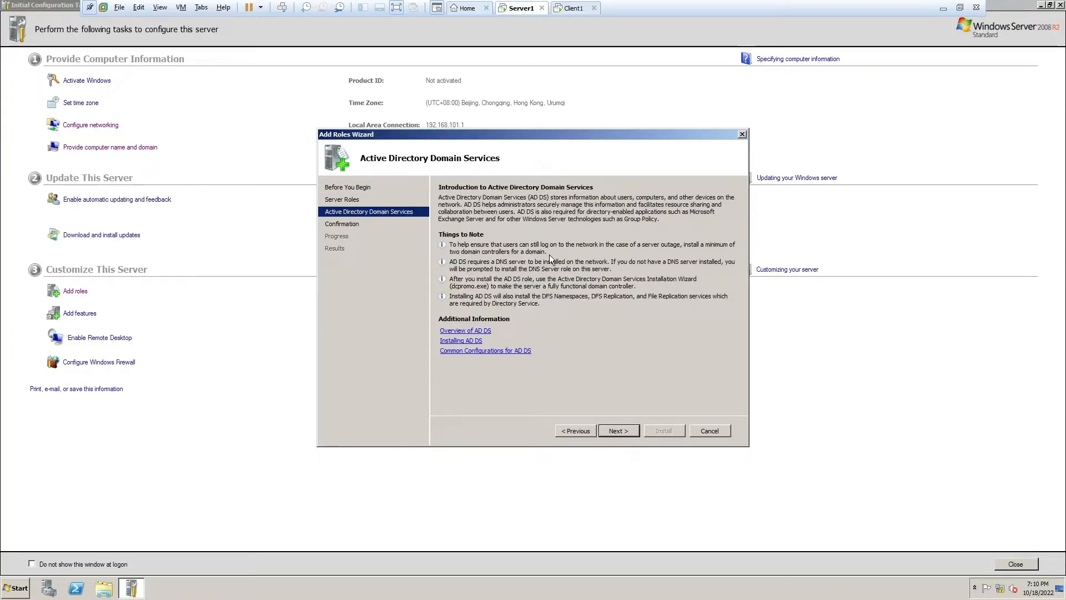
{"action": "left_click", "coordinate": [619, 431]}
{"action": "left_click", "coordinate": [663, 431]}
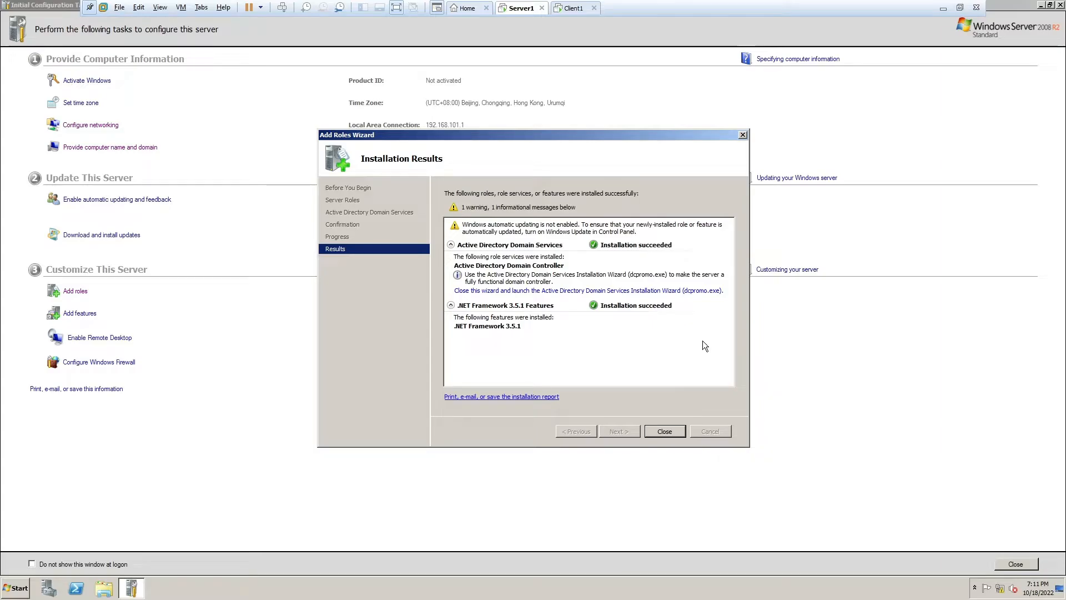
{"action": "left_click", "coordinate": [665, 431]}
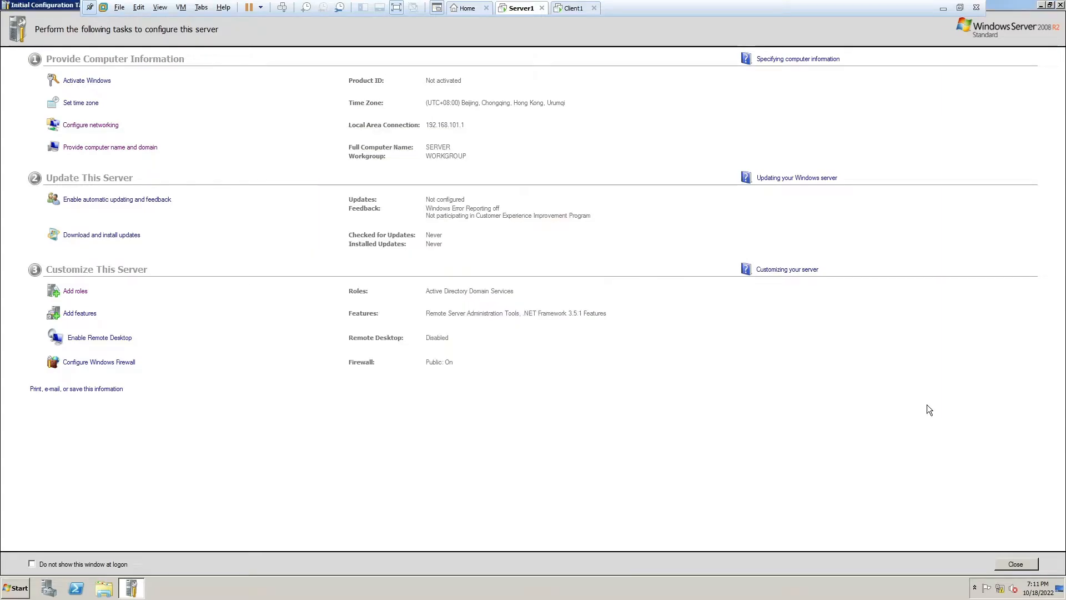
- Search for and launch dcpromo
{"action": "left_click", "coordinate": [16, 587]}
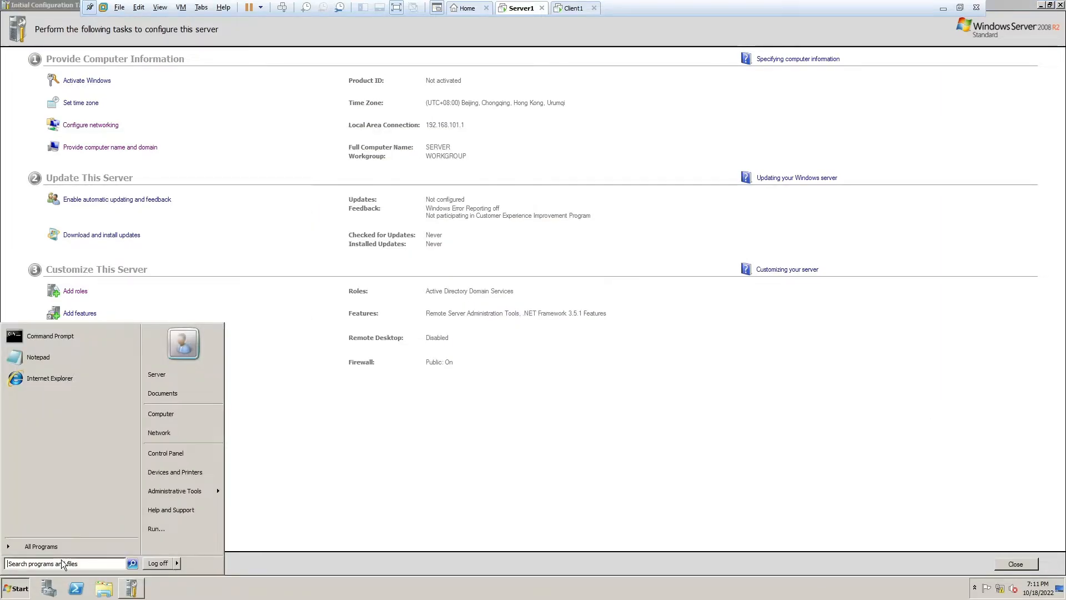
{"action": "type", "text": "dcpor"}
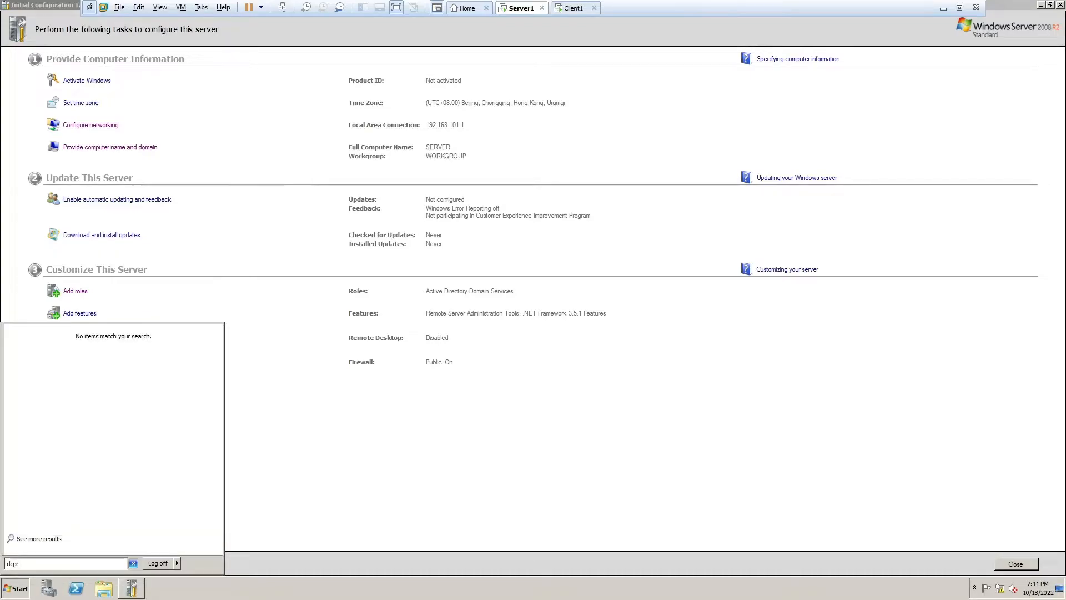
{"action": "key", "text": "BackSpace"}
{"action": "key", "text": "BackSpace"}
{"action": "type", "text": "romo"}
{"action": "left_click", "coordinate": [34, 345]}
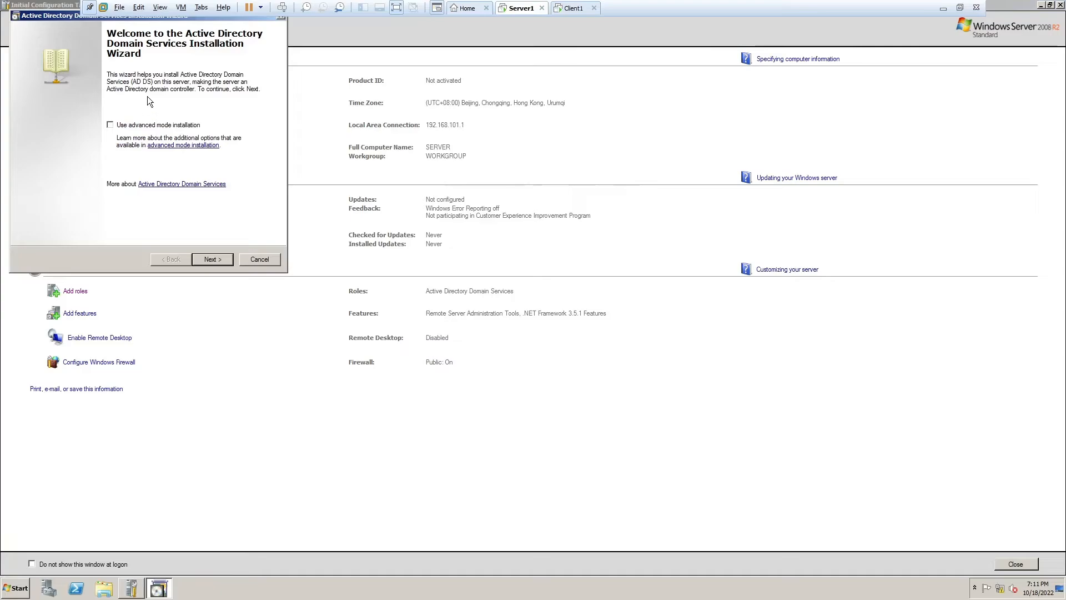
- Attempt a new domain in a new forest, then quit after the blank Administrator password error
{"action": "left_click", "coordinate": [213, 260]}
{"action": "left_click", "coordinate": [214, 260]}
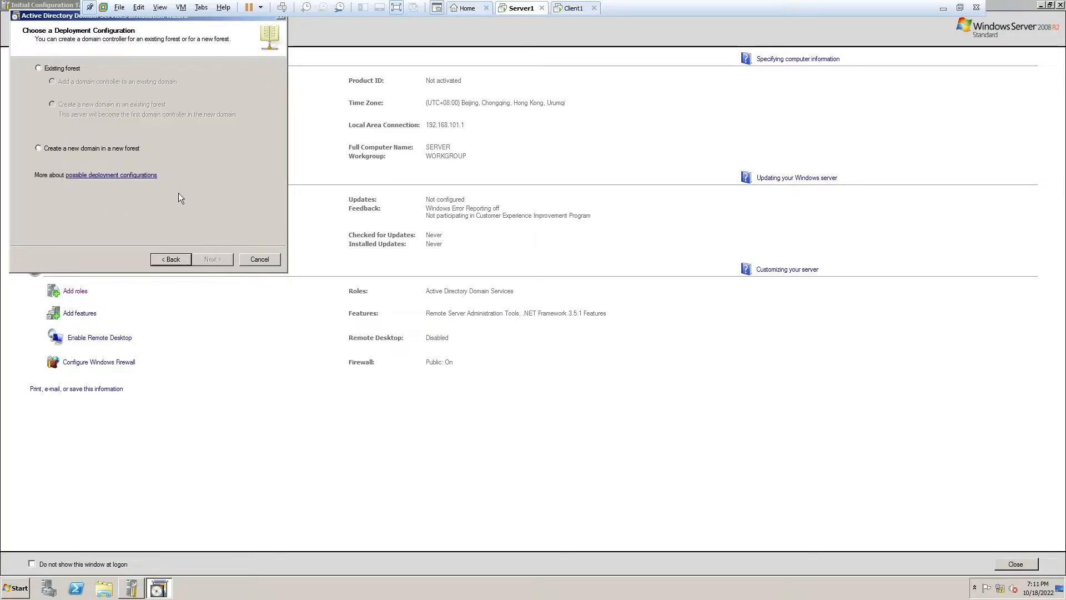
{"action": "key", "text": "alt+c"}
{"action": "left_click", "coordinate": [224, 260]}
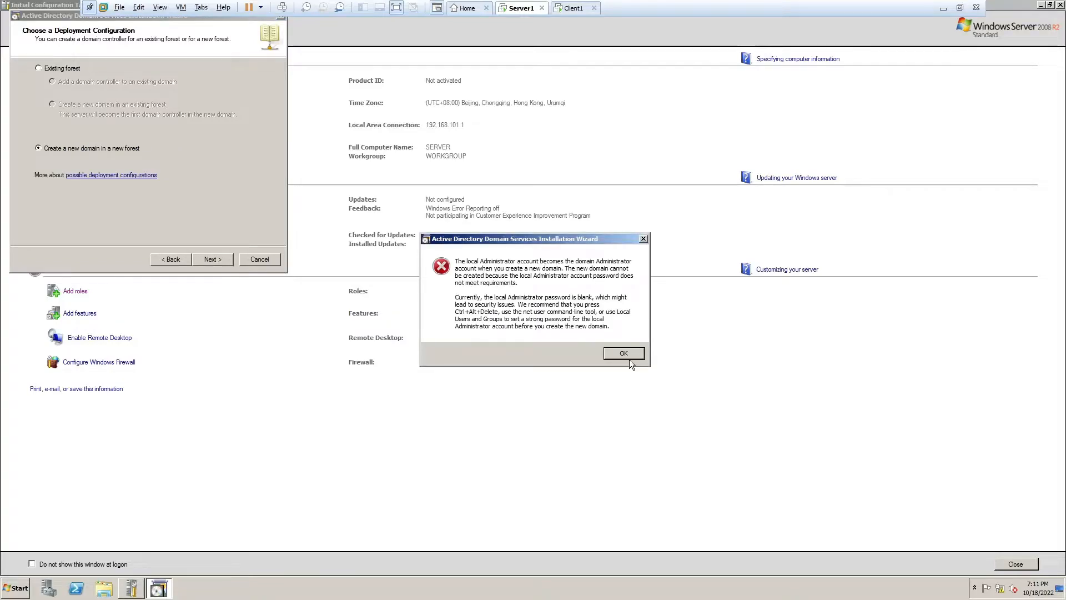
{"action": "left_click", "coordinate": [624, 354]}
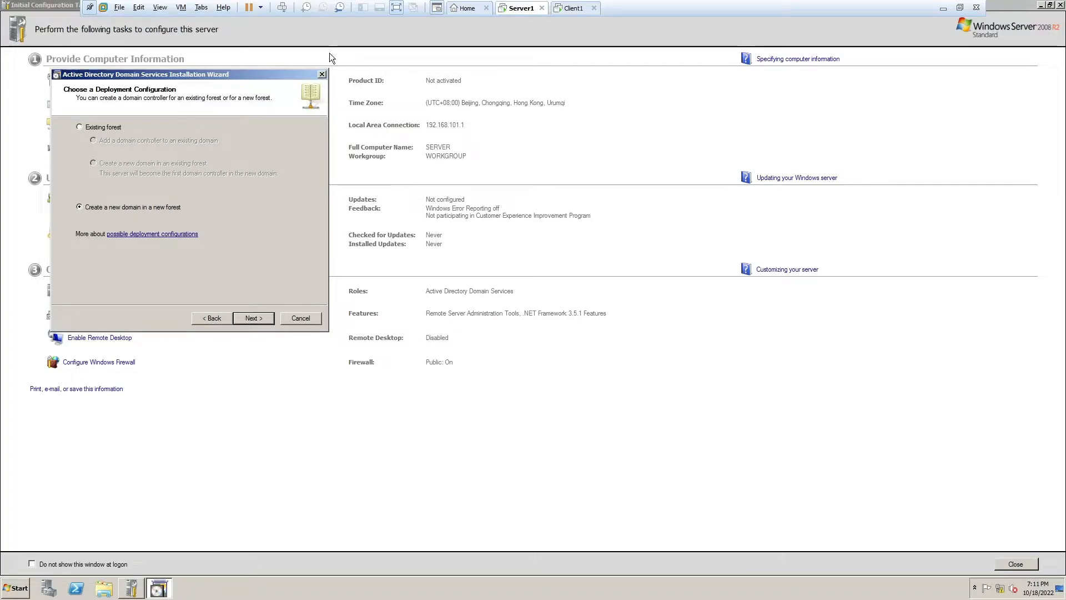
{"action": "left_click", "coordinate": [323, 74]}
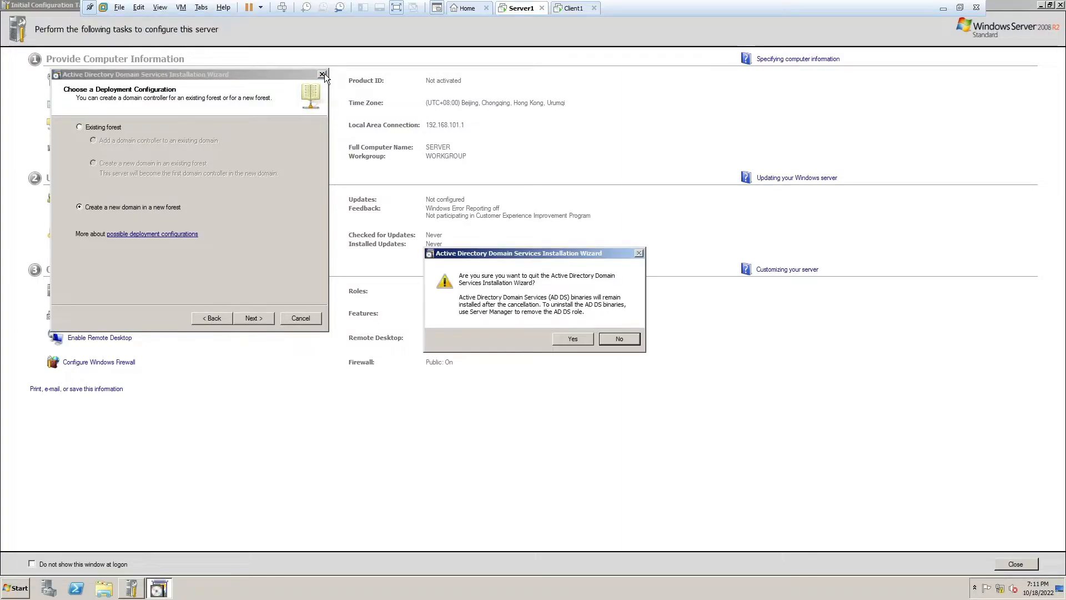
{"action": "left_click", "coordinate": [573, 338]}
{"action": "left_click", "coordinate": [15, 588]}
- Lock the server and set a new Administrator password when prompted, confirming it twice
{"action": "mouse_move", "coordinate": [177, 564]}
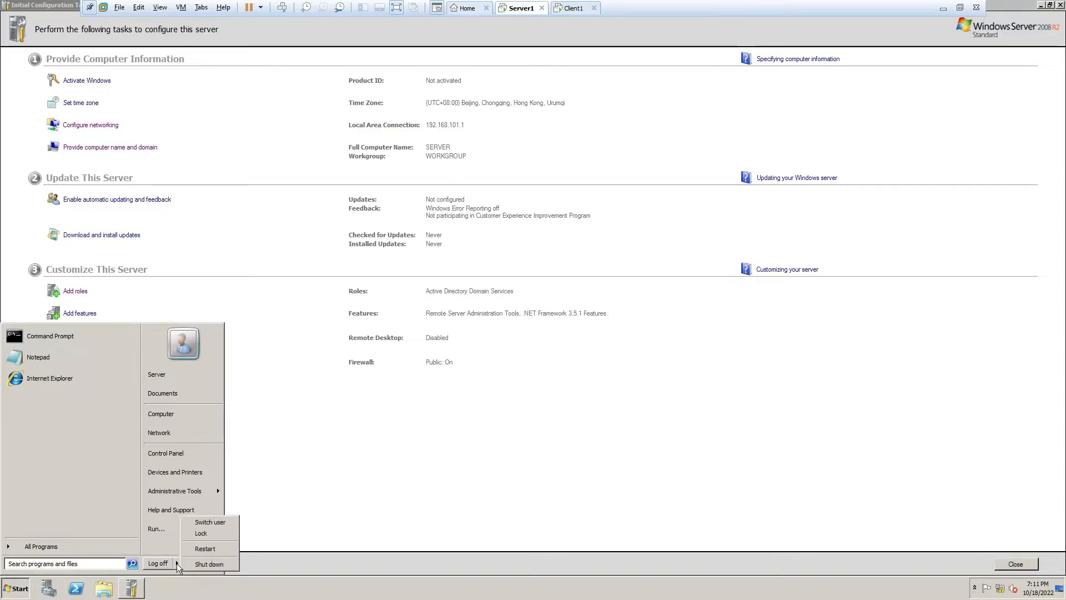
{"action": "left_click", "coordinate": [216, 532]}
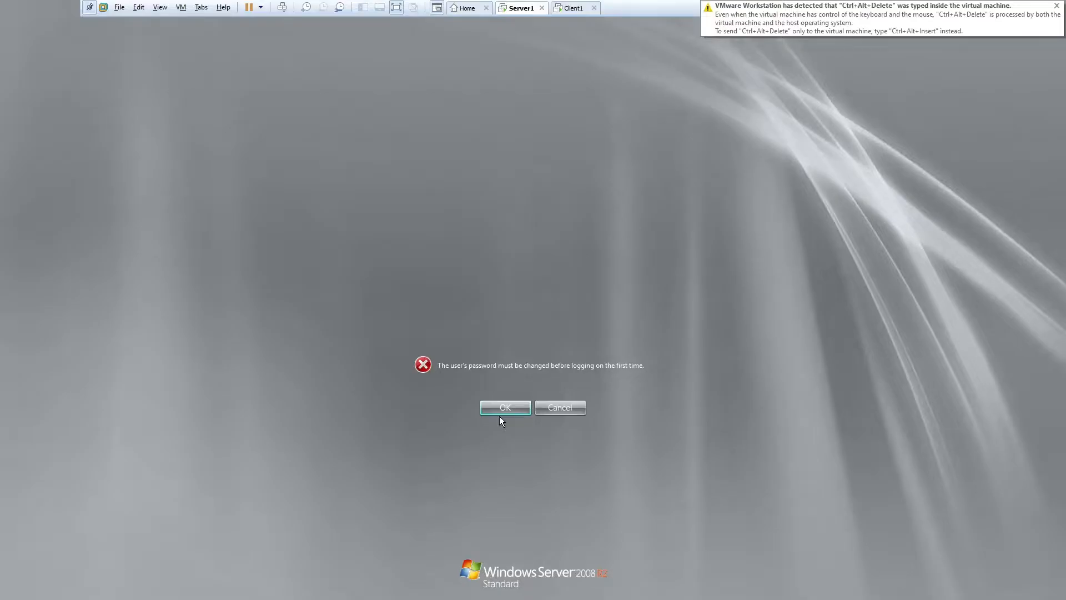
{"action": "left_click", "coordinate": [499, 414]}
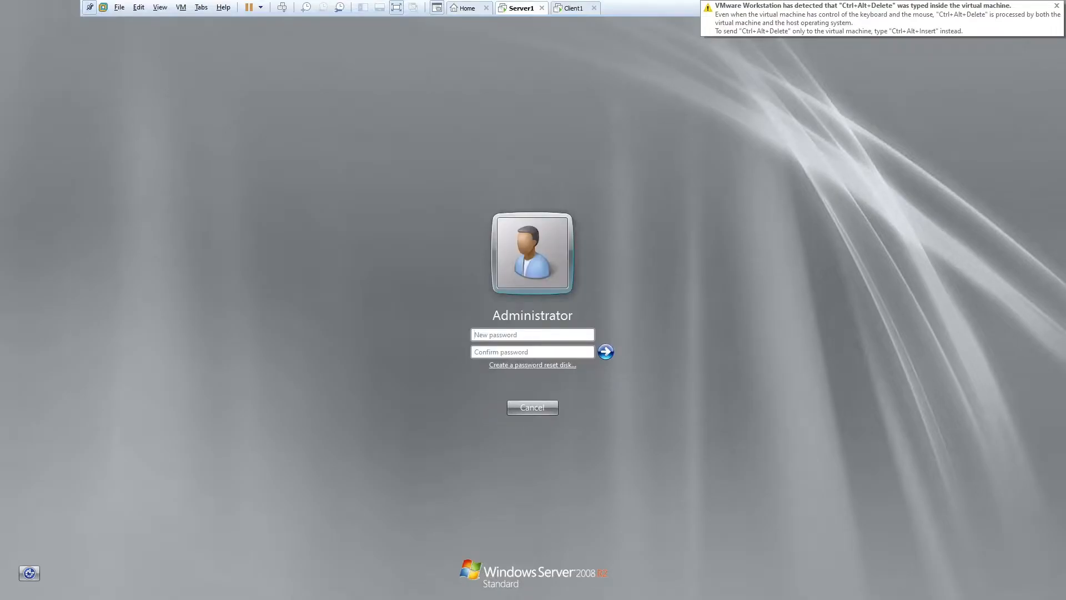
{"action": "type", "text": "P@ssw0rd1"}
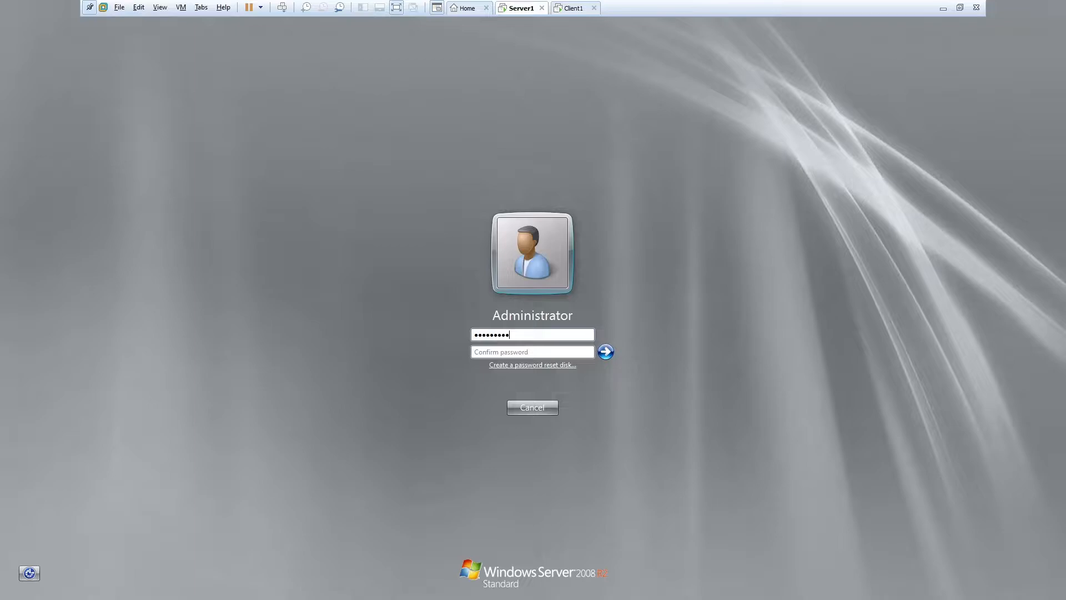
{"action": "type", "text": "P@ssw0rd1"}
{"action": "key", "text": "Return"}
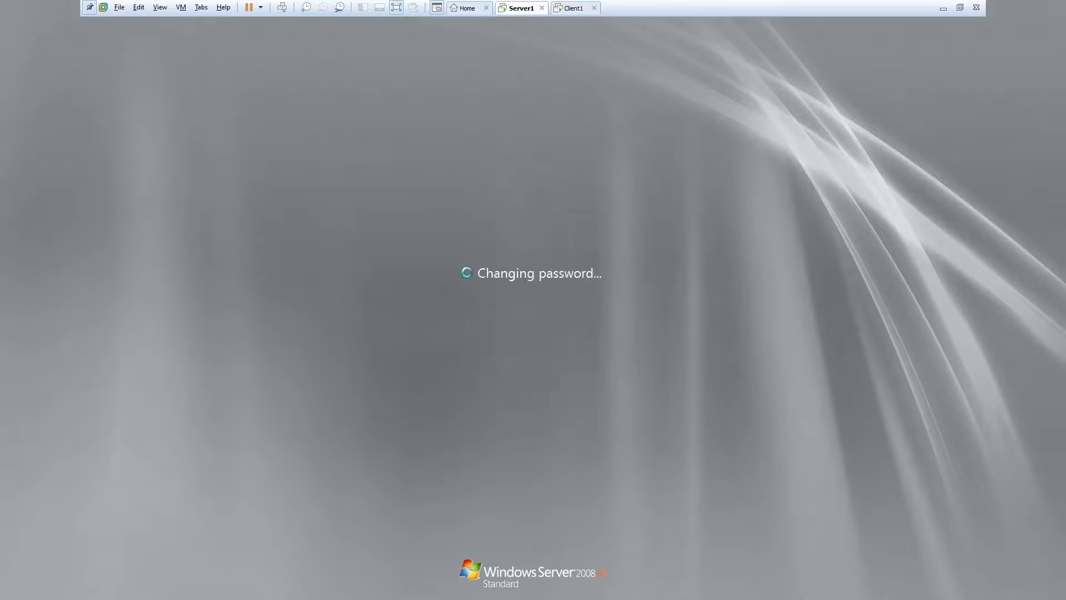
{"action": "left_click", "coordinate": [509, 404]}
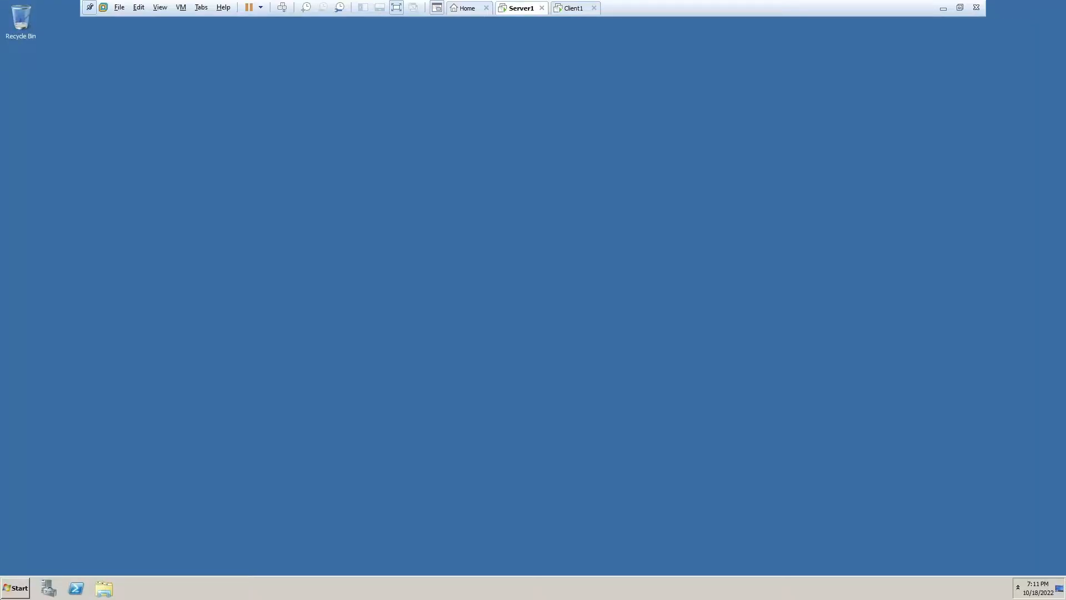
- Launch dcpromo and get past the wizard's welcome and compatibility pages
{"action": "key", "text": "super"}
{"action": "key", "text": "super"}
{"action": "key", "text": "super"}
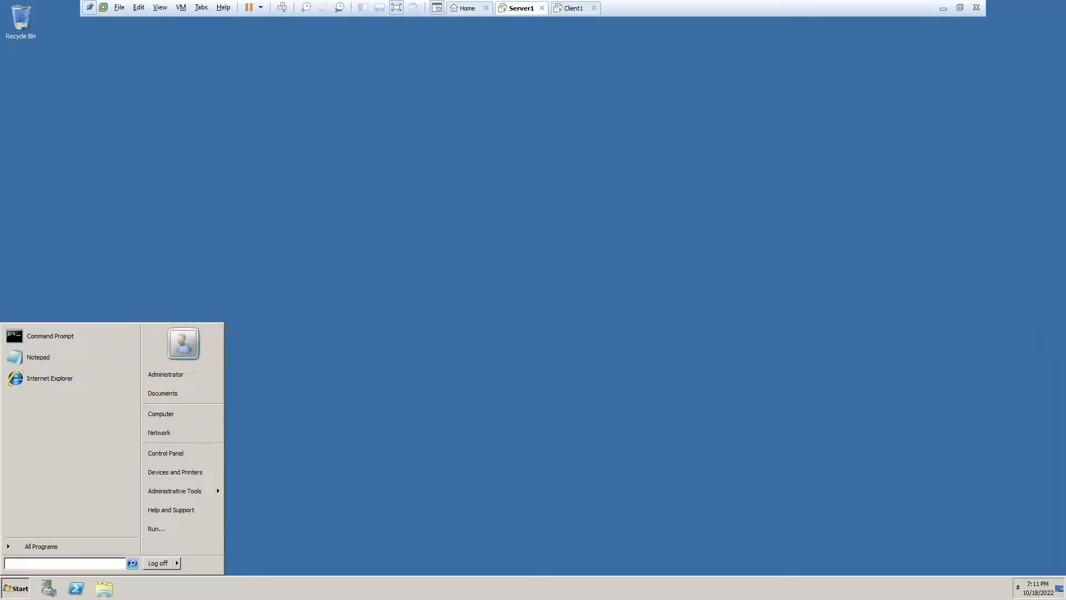
{"action": "type", "text": "dcprom"}
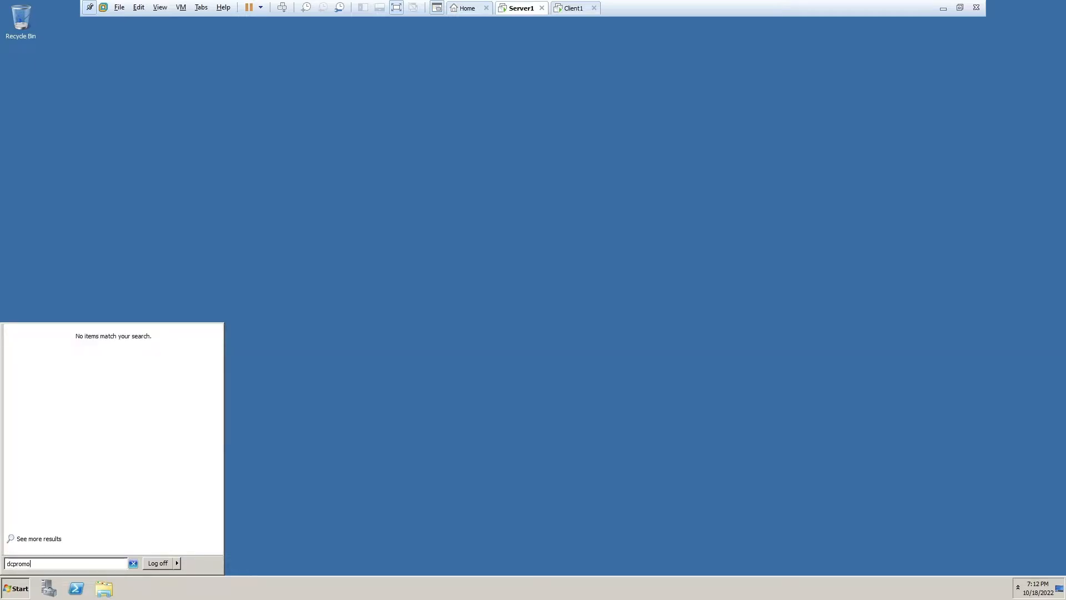
{"action": "type", "text": "o"}
{"action": "key", "text": "Return"}
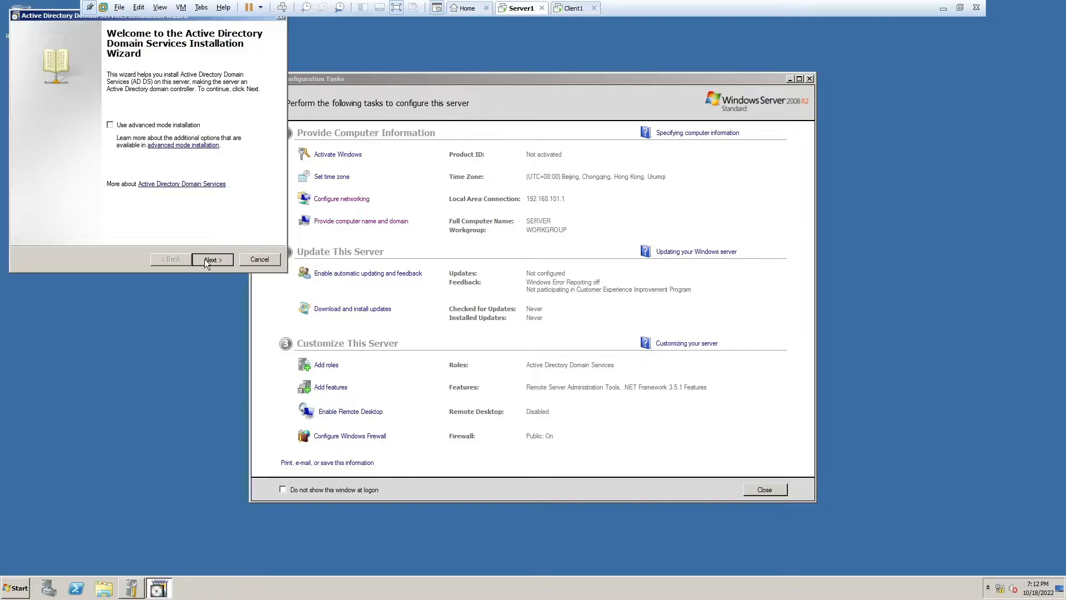
{"action": "left_click", "coordinate": [205, 261]}
{"action": "left_click", "coordinate": [204, 258]}
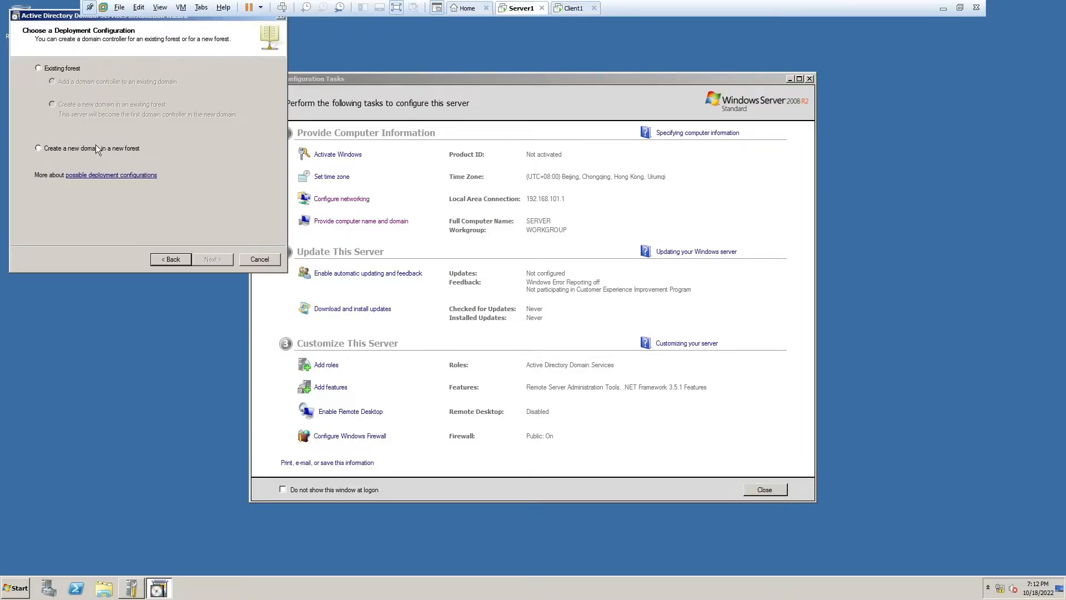
- Create a new domain in a new forest with root domain meow.mew.cat
{"action": "left_click", "coordinate": [96, 148]}
{"action": "left_click", "coordinate": [213, 260]}
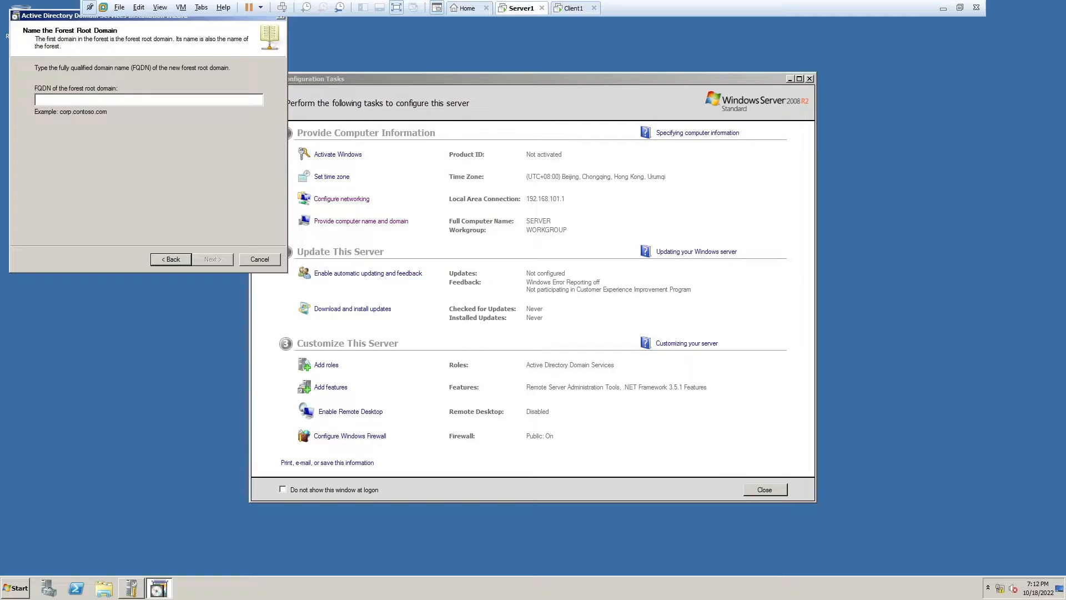
{"action": "type", "text": "meow"}
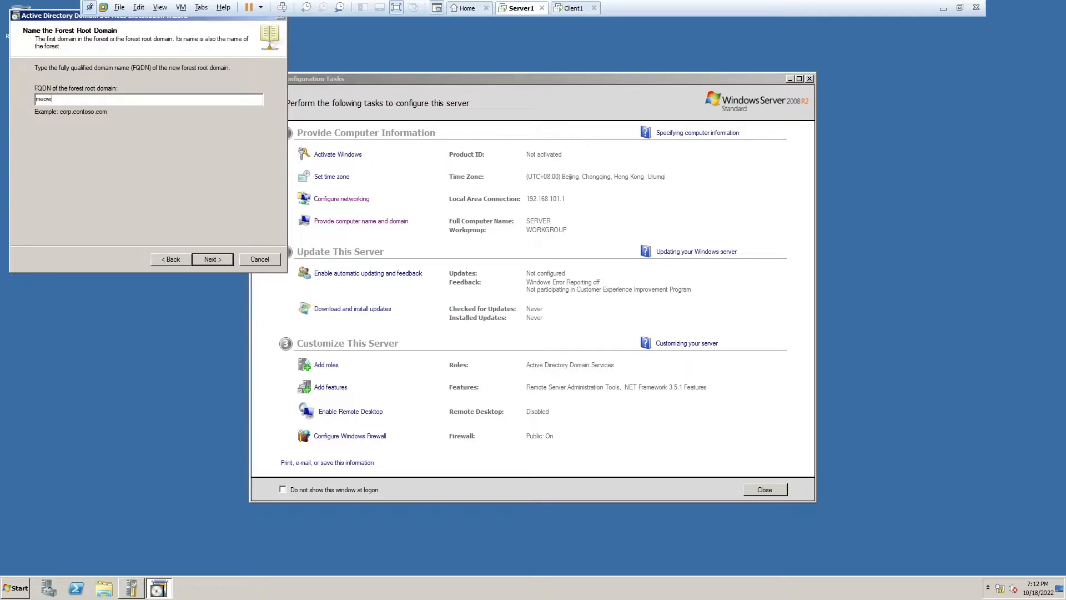
{"action": "type", "text": ".mew.cat"}
{"action": "left_click", "coordinate": [217, 261]}
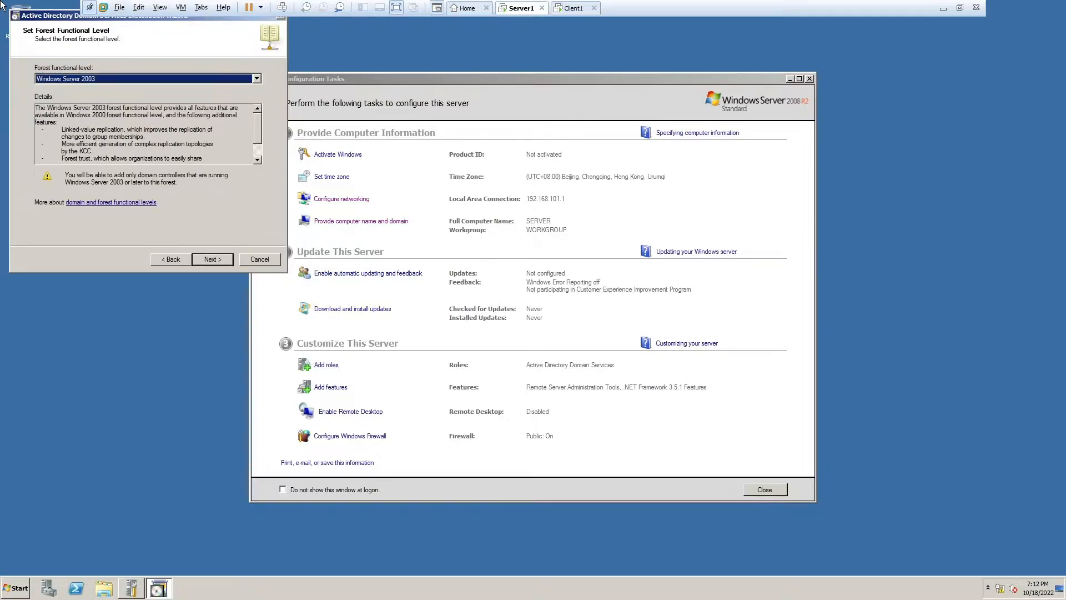
- Set forest and domain functional levels to Windows Server 2008, keeping DNS server as an option
{"action": "left_click", "coordinate": [83, 78]}
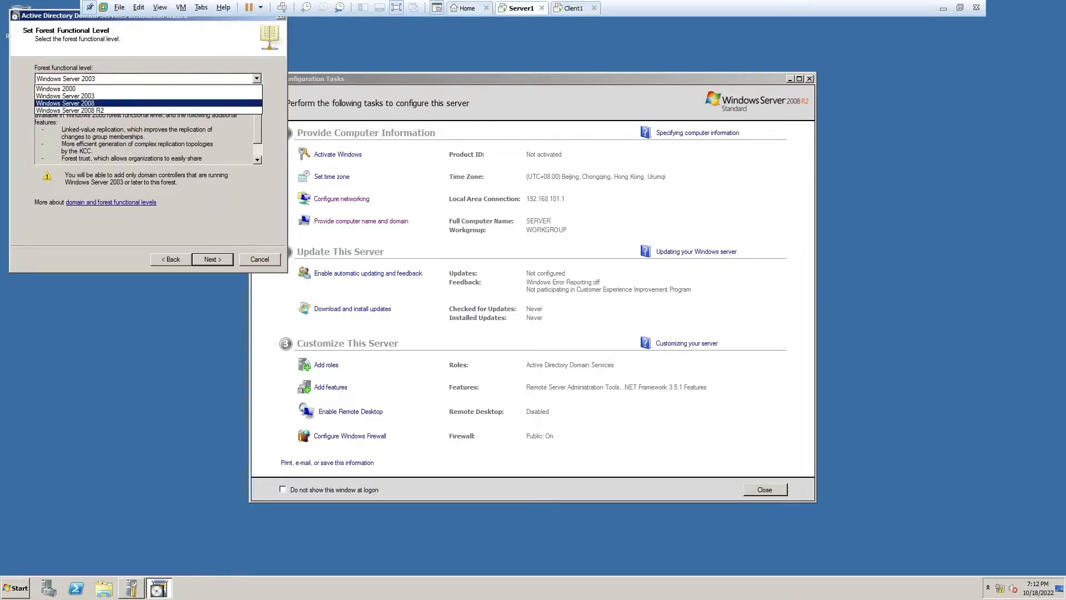
{"action": "left_click", "coordinate": [65, 103]}
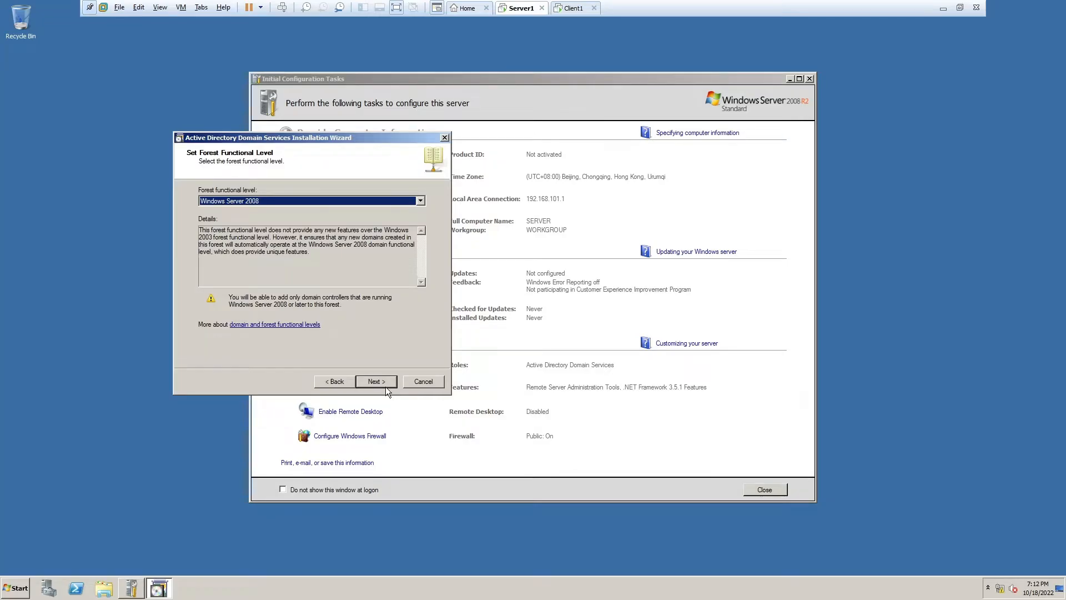
{"action": "left_click", "coordinate": [378, 382]}
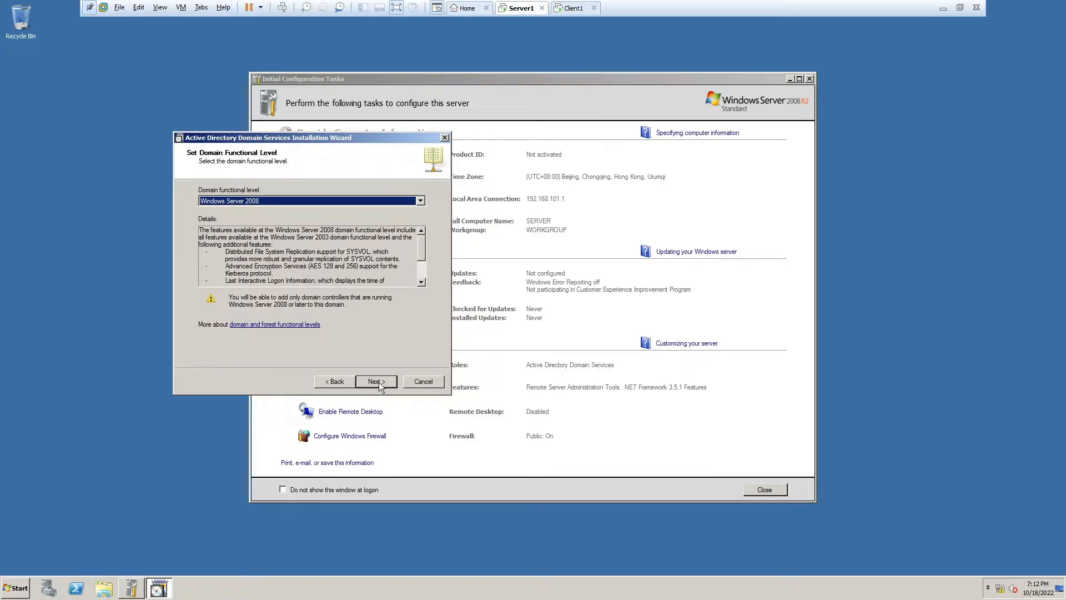
{"action": "left_click", "coordinate": [376, 381]}
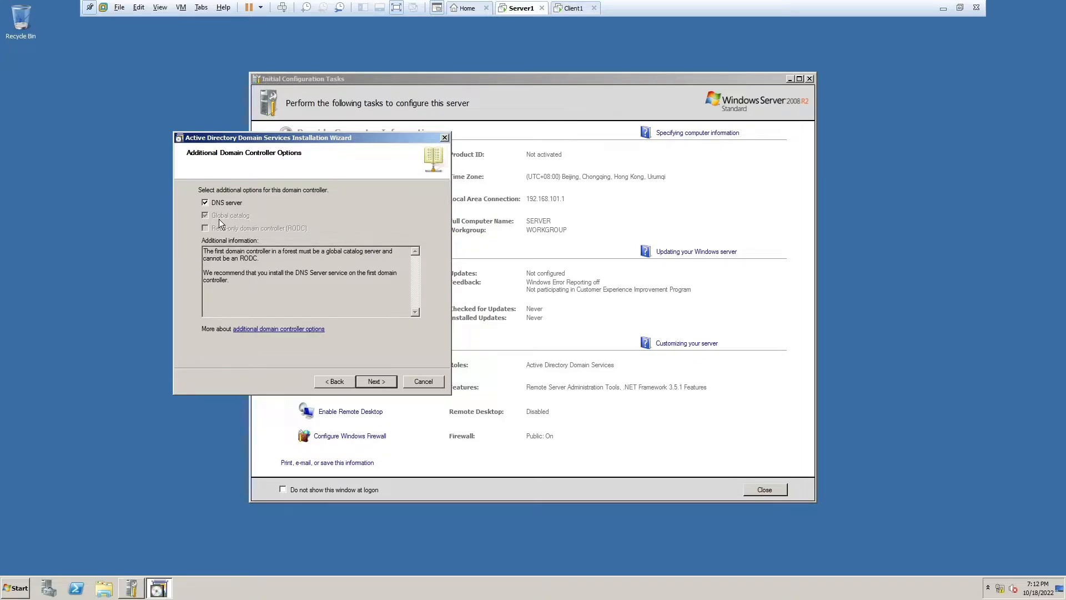
{"action": "left_click", "coordinate": [376, 381]}
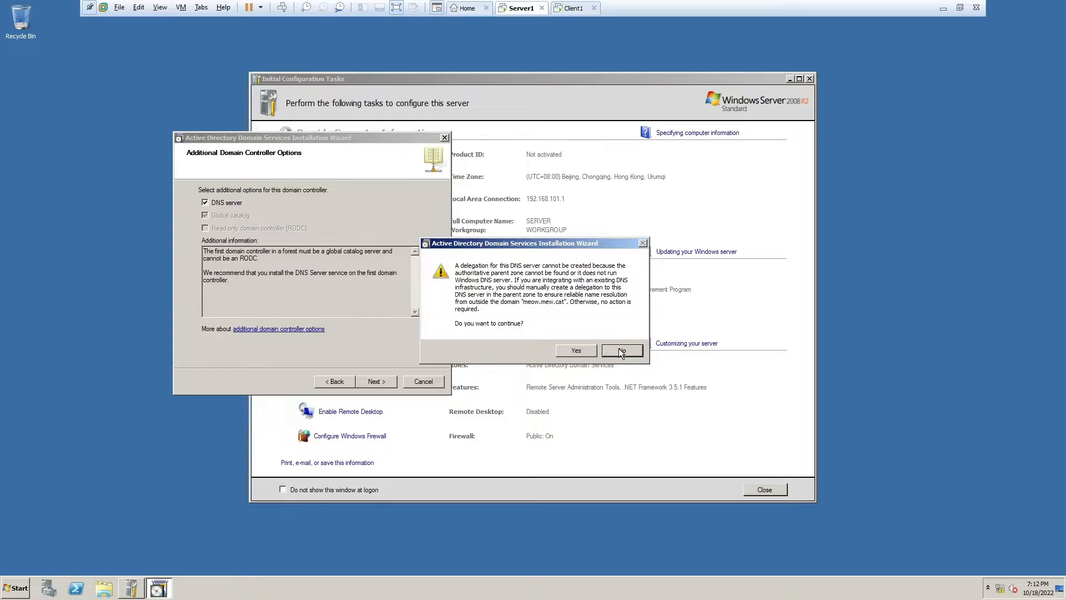
- Accept the delegation warning and default folders, set the restore-mode password, and start installation
{"action": "left_click", "coordinate": [571, 352]}
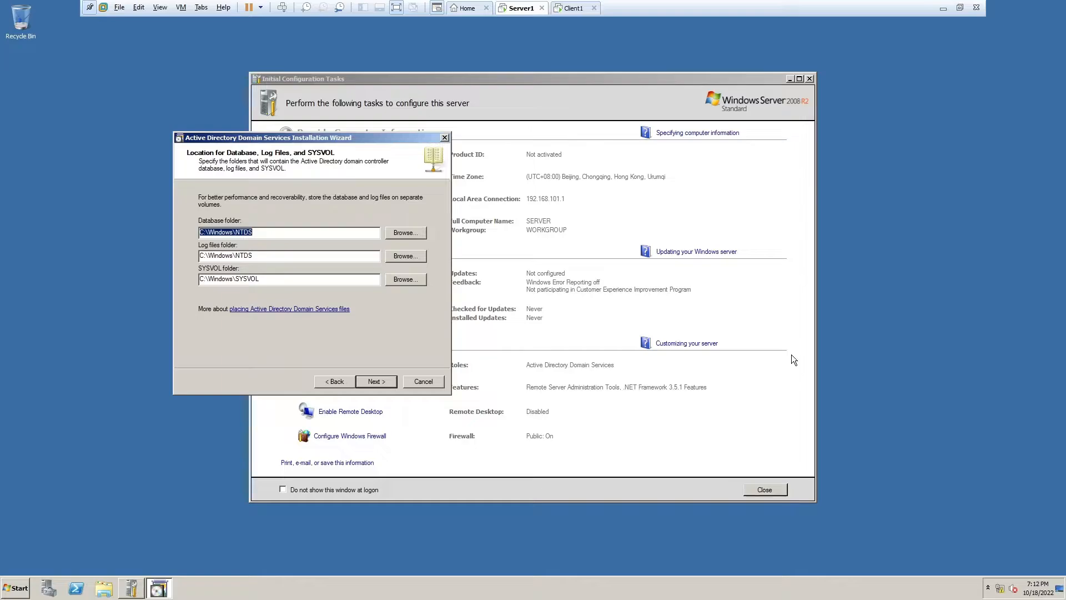
{"action": "key", "text": "Return"}
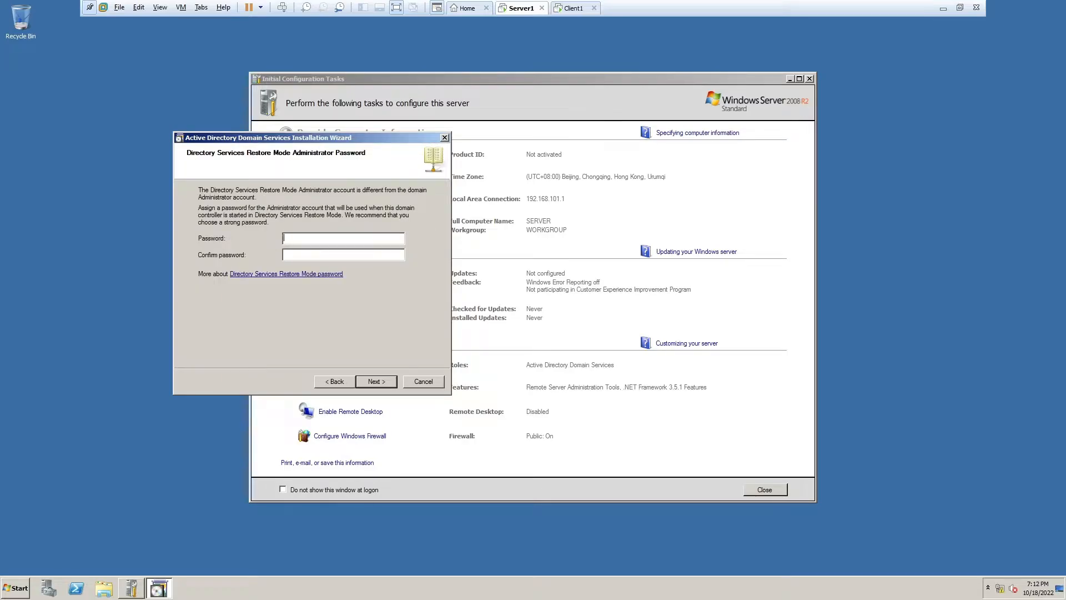
{"action": "type", "text": "******************"}
{"action": "left_click", "coordinate": [391, 380]}
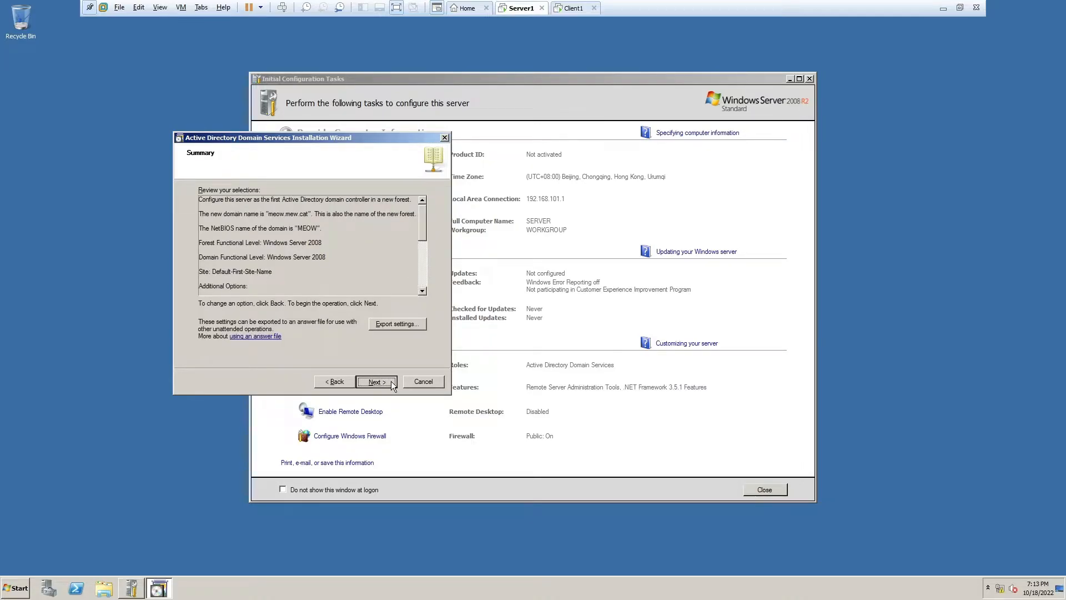
{"action": "left_click", "coordinate": [391, 380]}
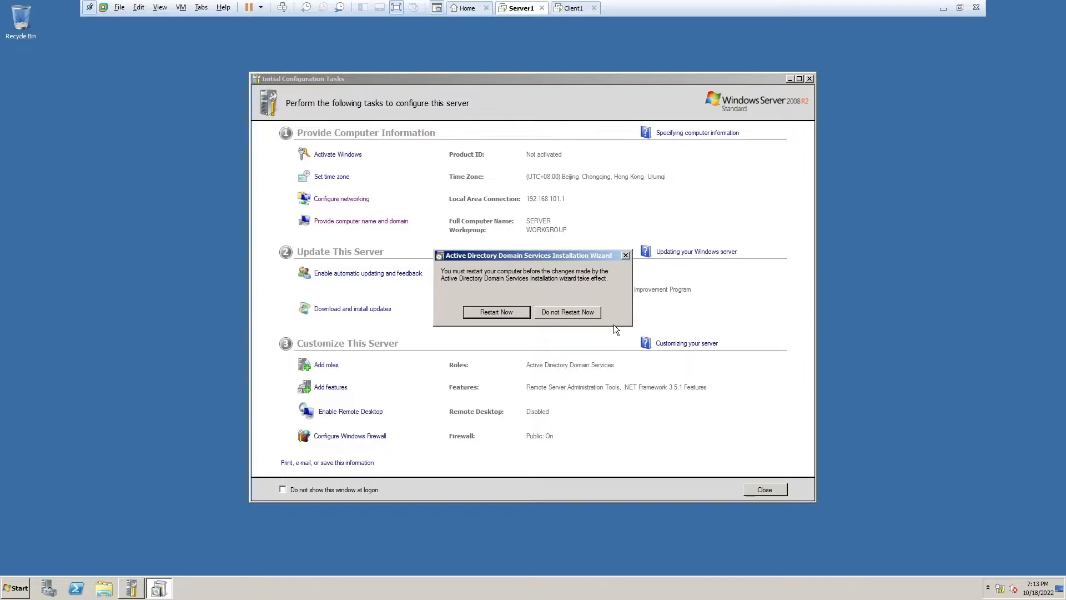
- Restart Server1 to finish the domain controller setup and switch to Client1
{"action": "left_click", "coordinate": [581, 311]}
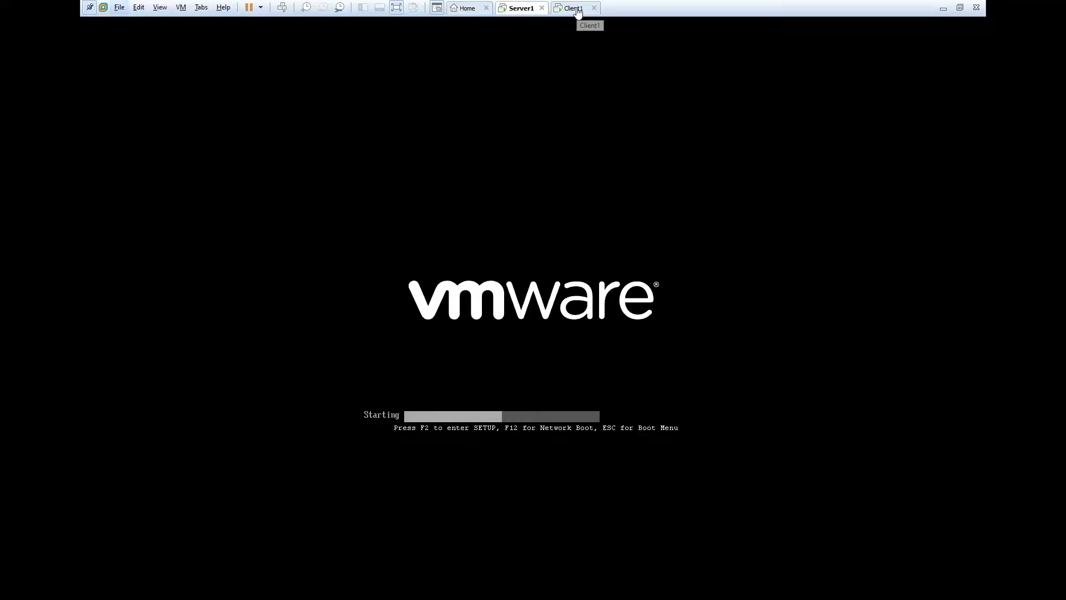
{"action": "left_click", "coordinate": [577, 11]}
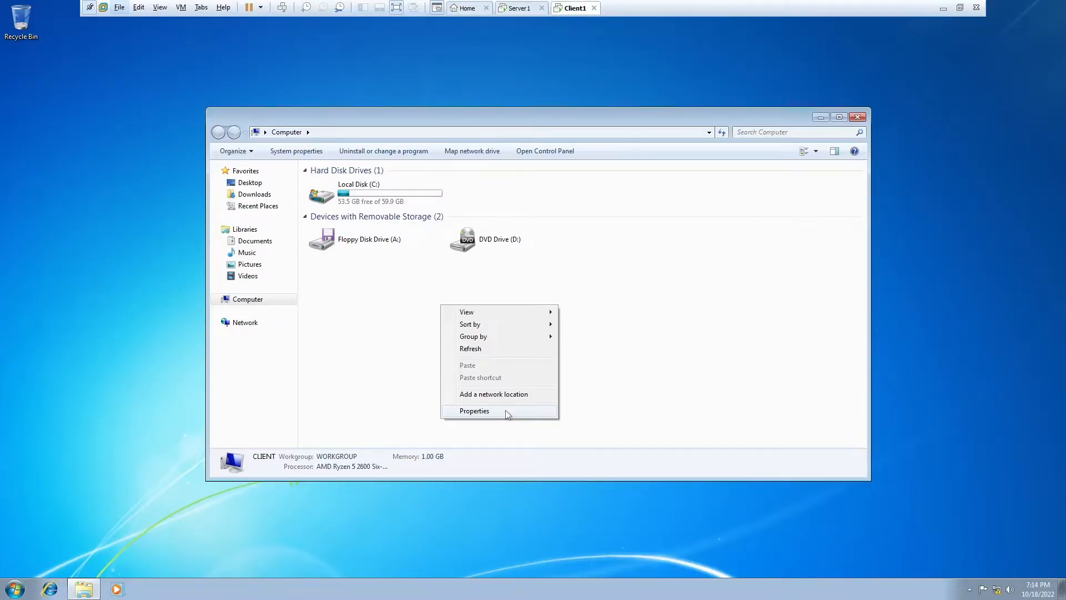
- Review Client1's system properties, close the Computer window, and return to Server1
{"action": "left_click", "coordinate": [505, 411]}
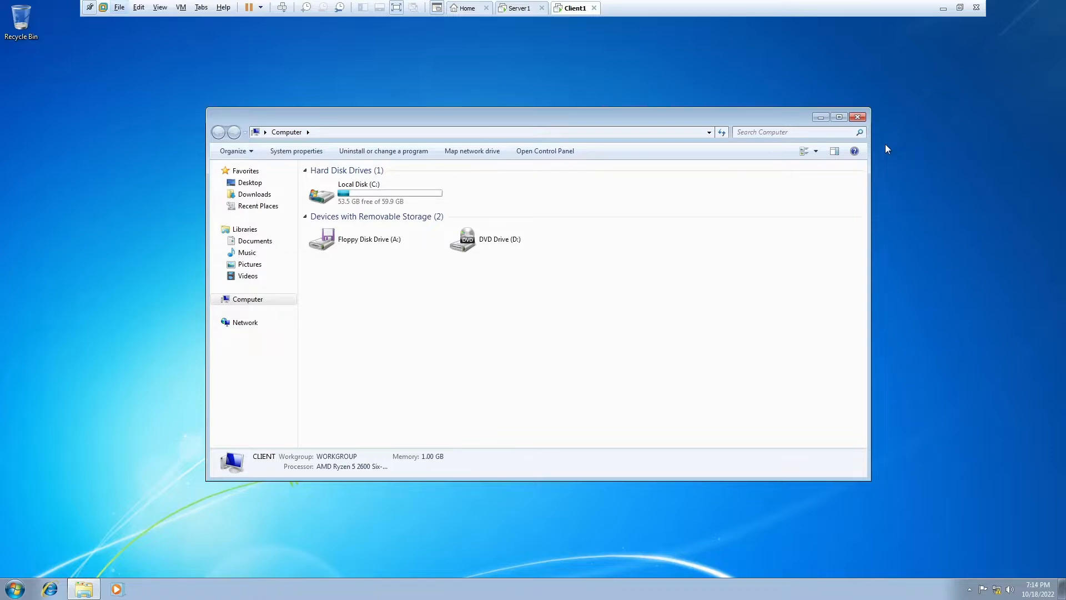
{"action": "left_click", "coordinate": [857, 116]}
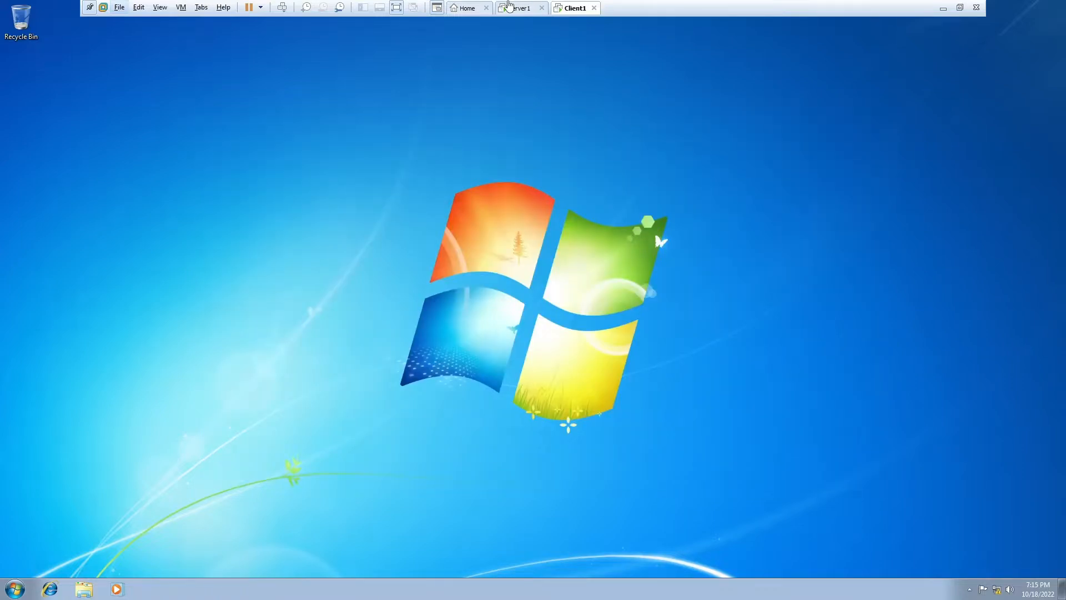
{"action": "left_click", "coordinate": [508, 6]}
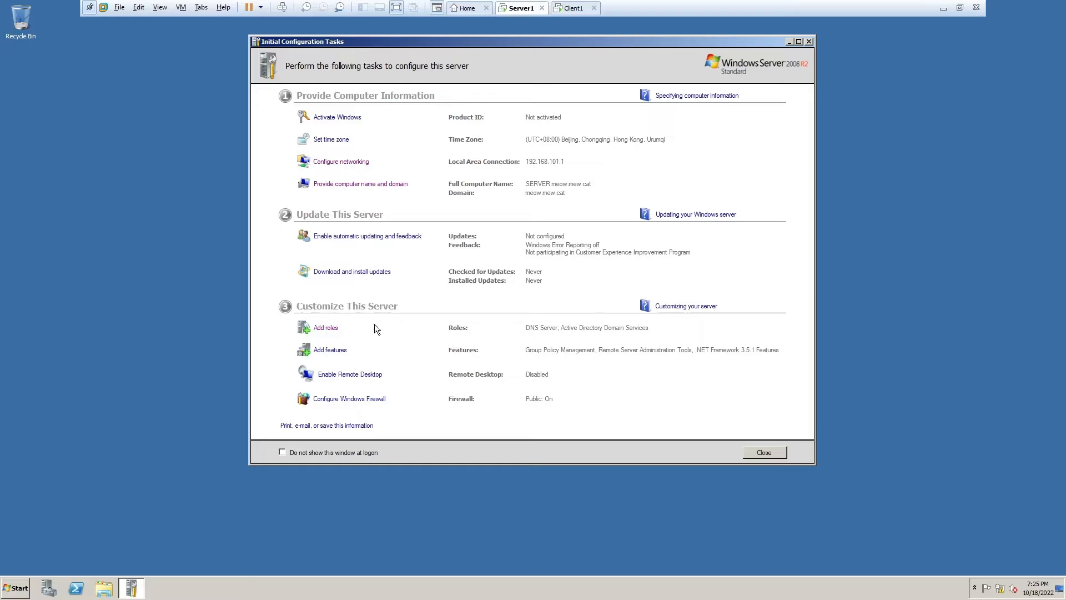
- Select the DHCP Server role and keep the 192.168.101.1 network binding
{"action": "left_click", "coordinate": [326, 327]}
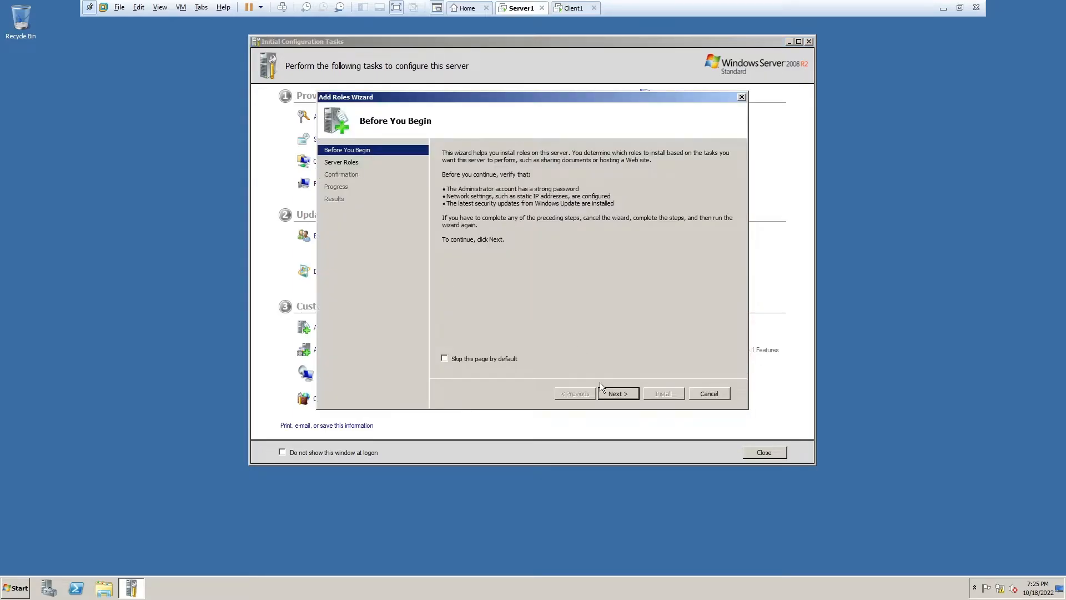
{"action": "left_click", "coordinate": [618, 393]}
{"action": "left_click", "coordinate": [469, 230]}
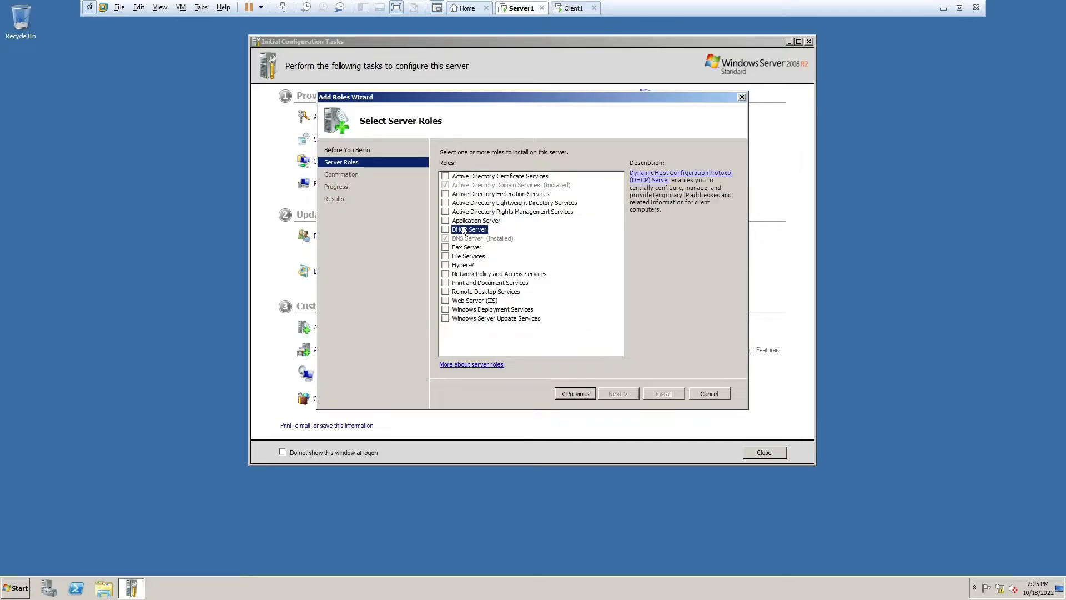
{"action": "left_click", "coordinate": [445, 230]}
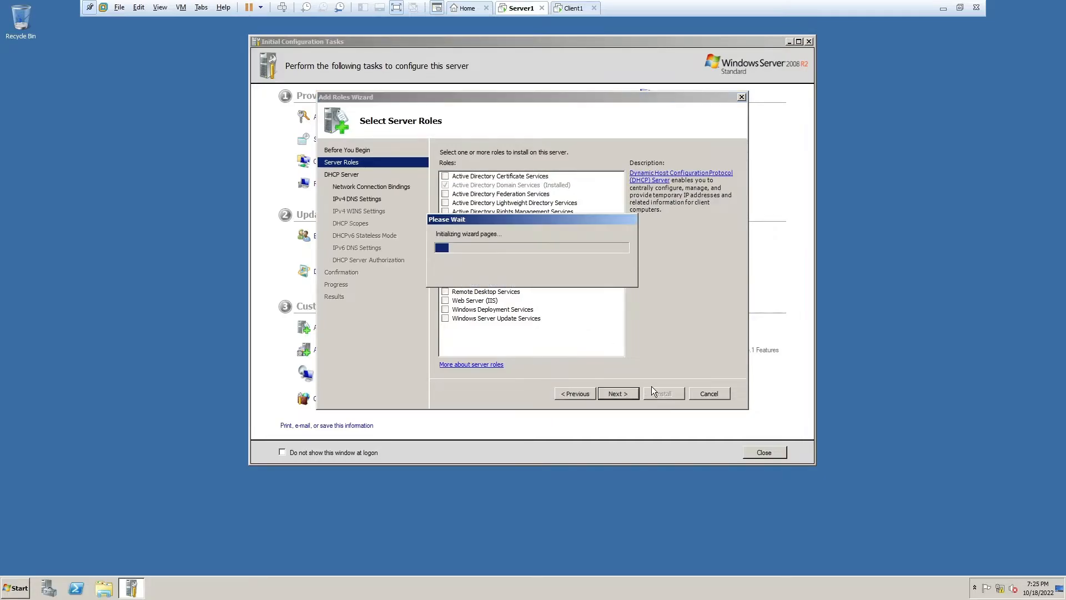
{"action": "left_click", "coordinate": [618, 393]}
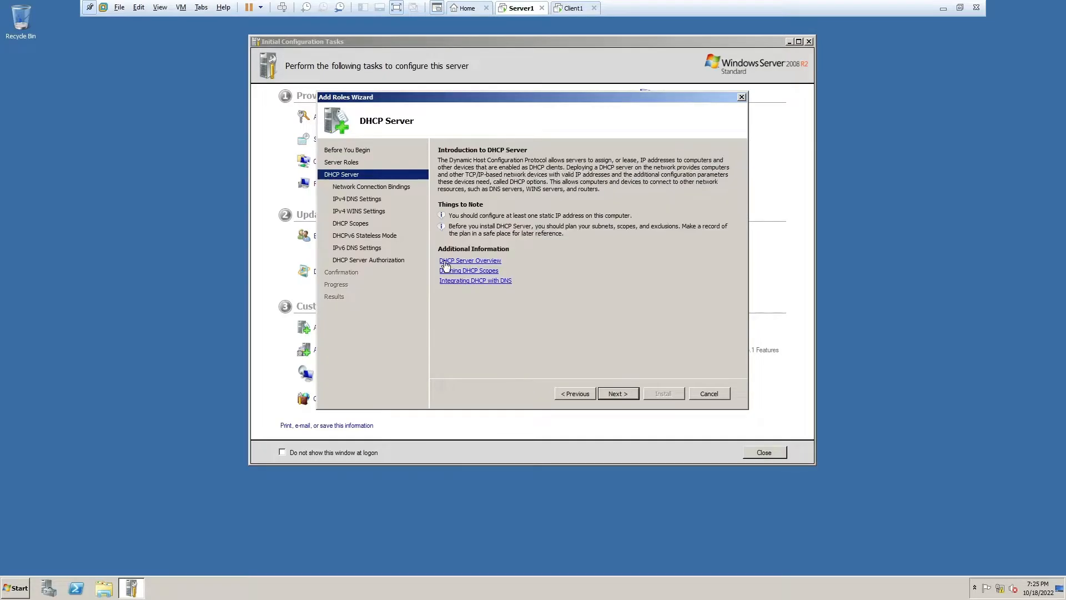
{"action": "left_click", "coordinate": [631, 394]}
{"action": "left_click", "coordinate": [631, 242]}
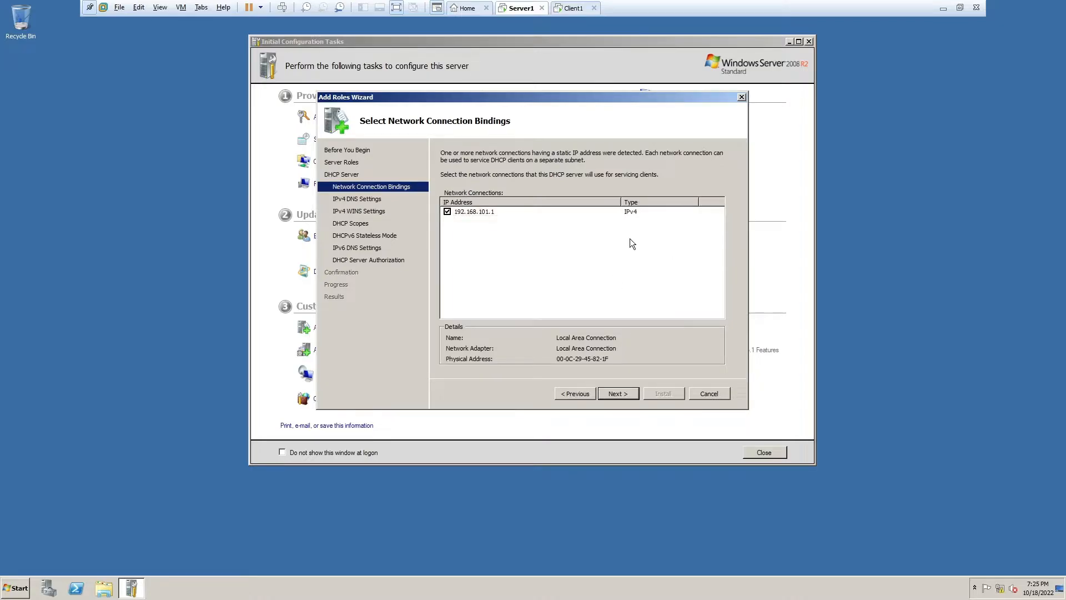
{"action": "left_click", "coordinate": [621, 394]}
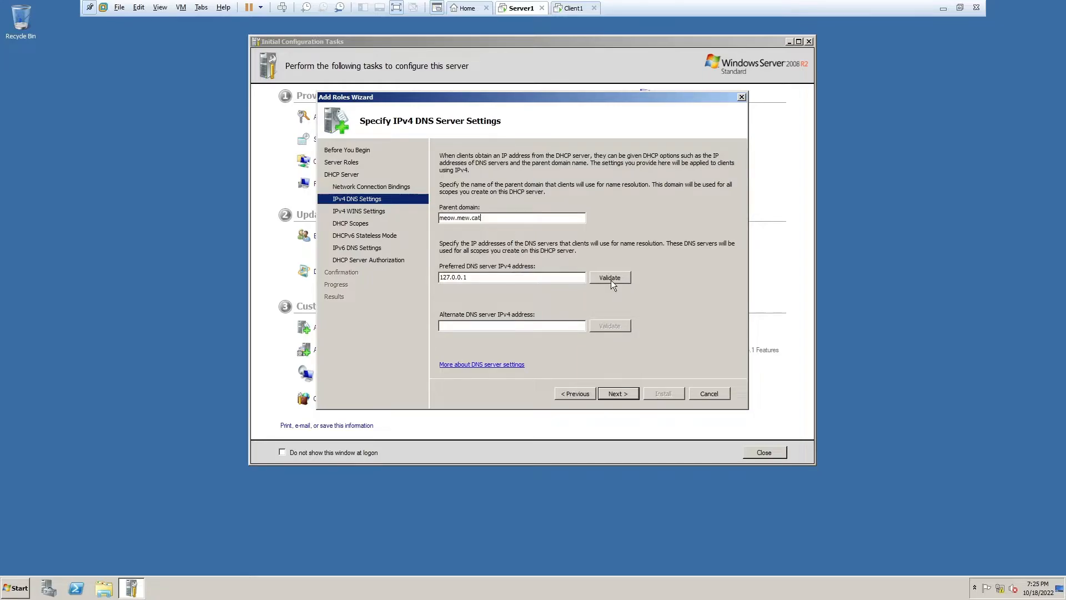
- Set and validate preferred DNS 192.168.101.1, leave WINS unrequired, and begin adding a scope
{"action": "key", "text": "Tab"}
{"action": "type", "text": "192.168.101.1"}
{"action": "left_click", "coordinate": [621, 281]}
{"action": "left_click", "coordinate": [619, 392]}
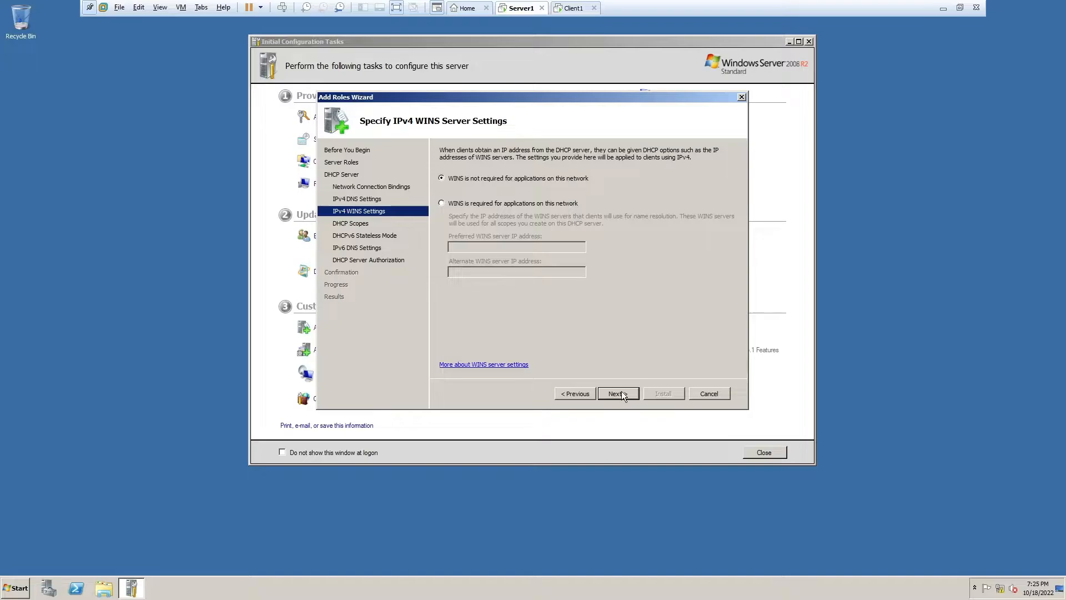
{"action": "left_click", "coordinate": [618, 393]}
{"action": "left_click", "coordinate": [687, 178]}
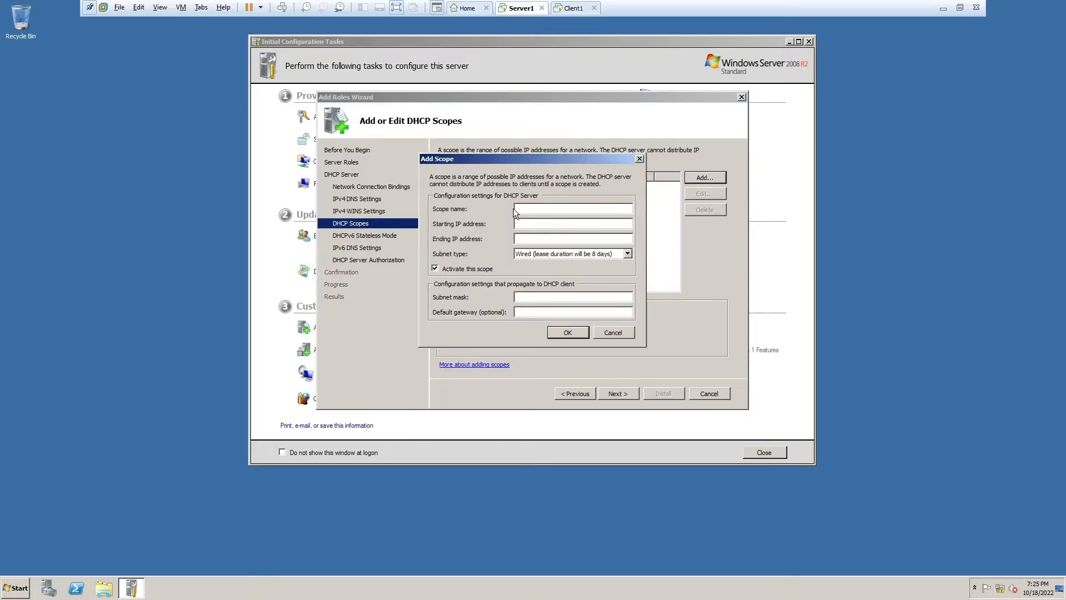
- Add scope 'scope' covering 192.168.101.2–192.168.101.199, then disable DHCPv6 stateless mode
{"action": "type", "text": "scope"}
{"action": "type", "text": "192"}
{"action": "type", "text": ".168.101"}
{"action": "type", "text": ".2"}
{"action": "key", "text": "shift+Home"}
{"action": "key", "text": "ctrl+c"}
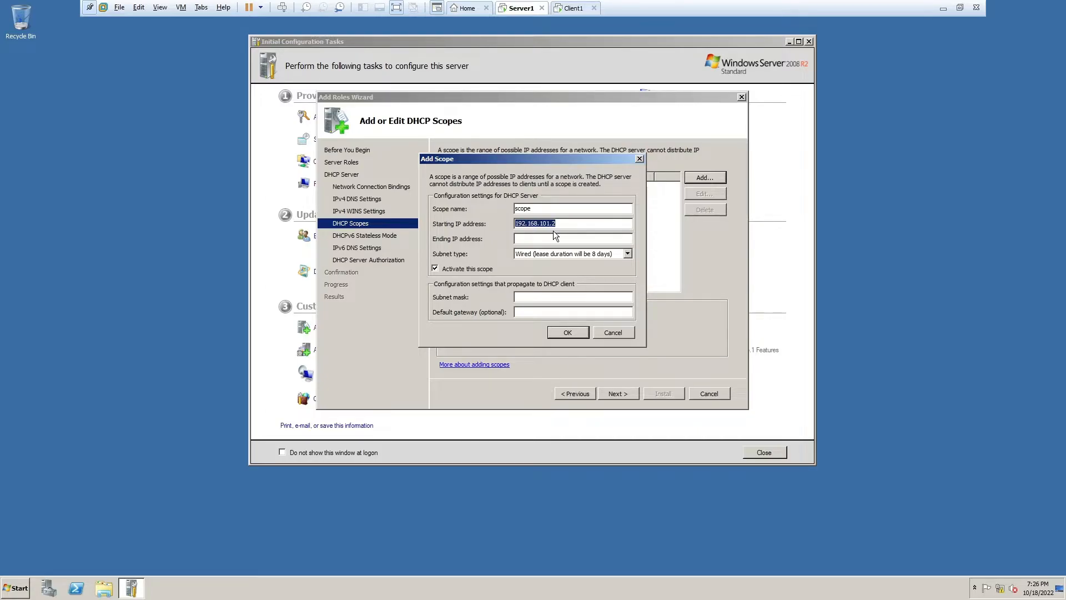
{"action": "key", "text": "Tab"}
{"action": "key", "text": "ctrl+v"}
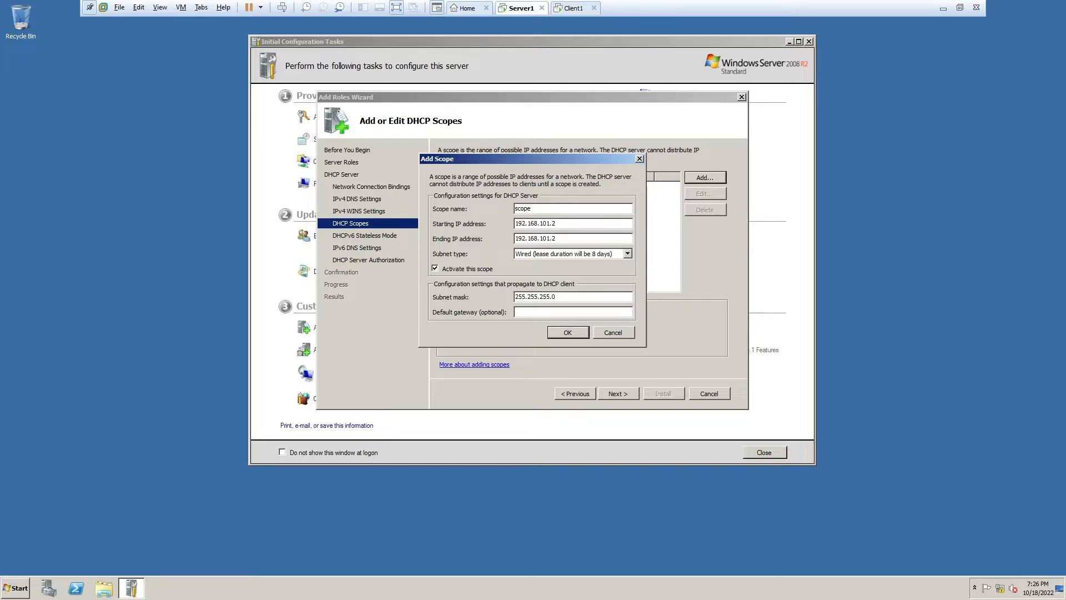
{"action": "key", "text": "BackSpace"}
{"action": "type", "text": "199"}
{"action": "left_click", "coordinate": [568, 331]}
{"action": "left_click", "coordinate": [619, 394]}
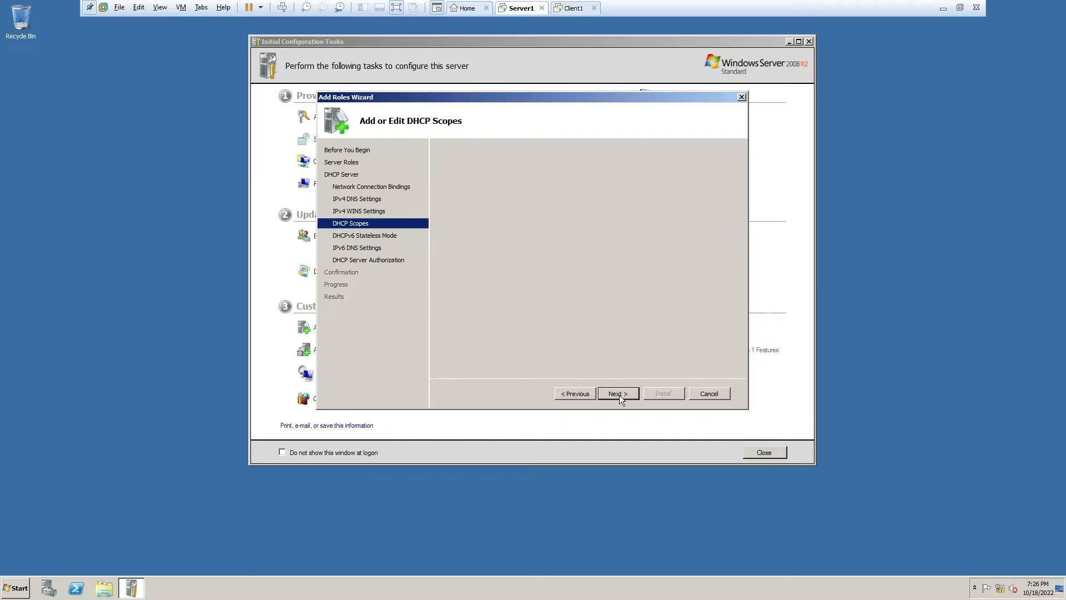
{"action": "left_click", "coordinate": [496, 238]}
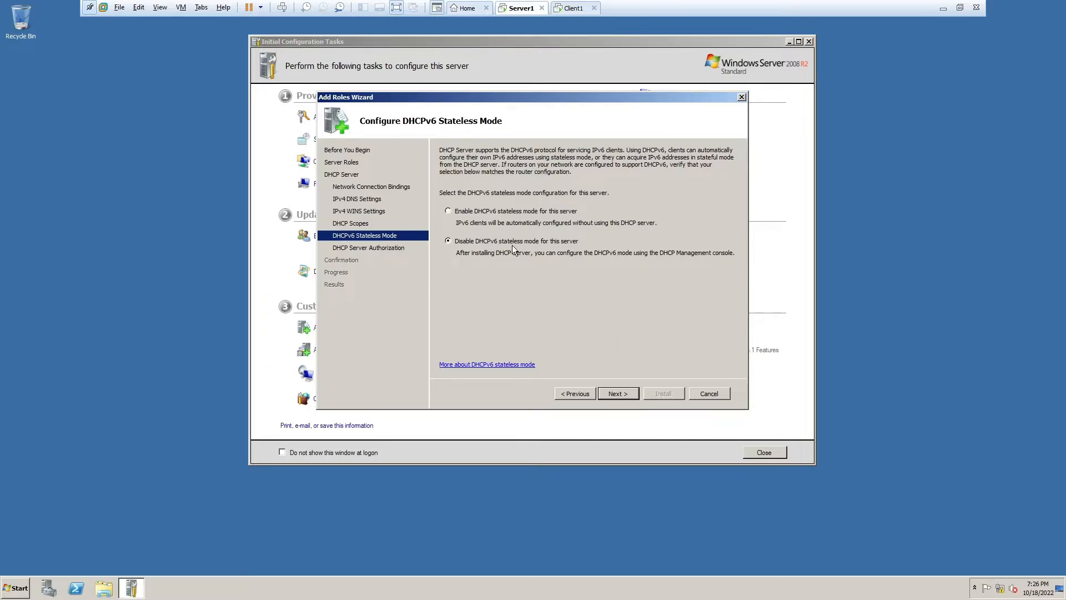
- Authorize DHCP with current credentials, install the role, and close the results page
{"action": "left_click", "coordinate": [633, 397]}
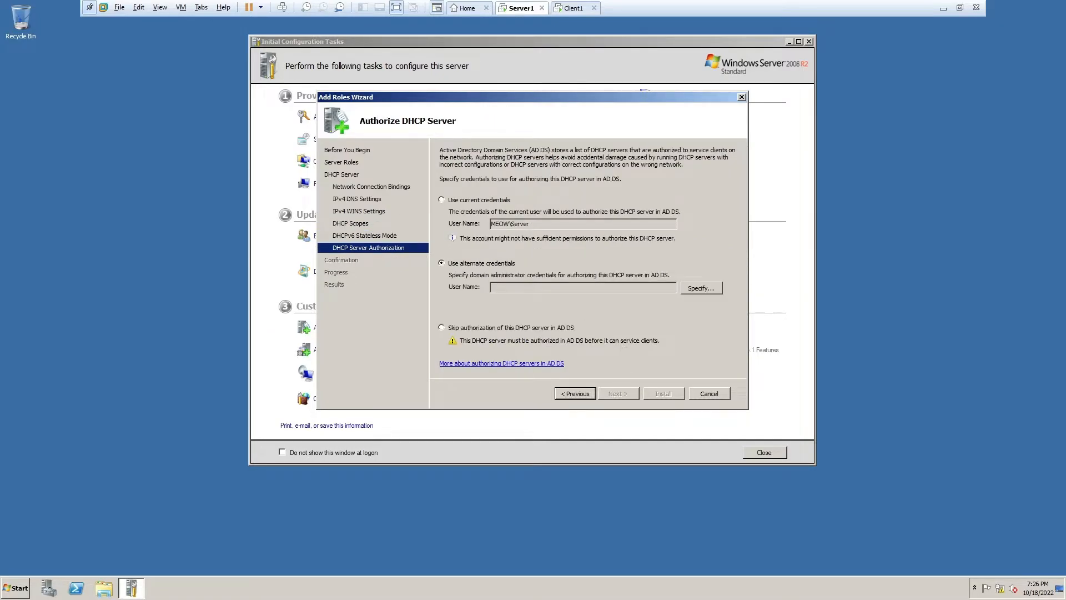
{"action": "left_click", "coordinate": [466, 201]}
{"action": "left_click", "coordinate": [625, 392]}
{"action": "left_click", "coordinate": [660, 392]}
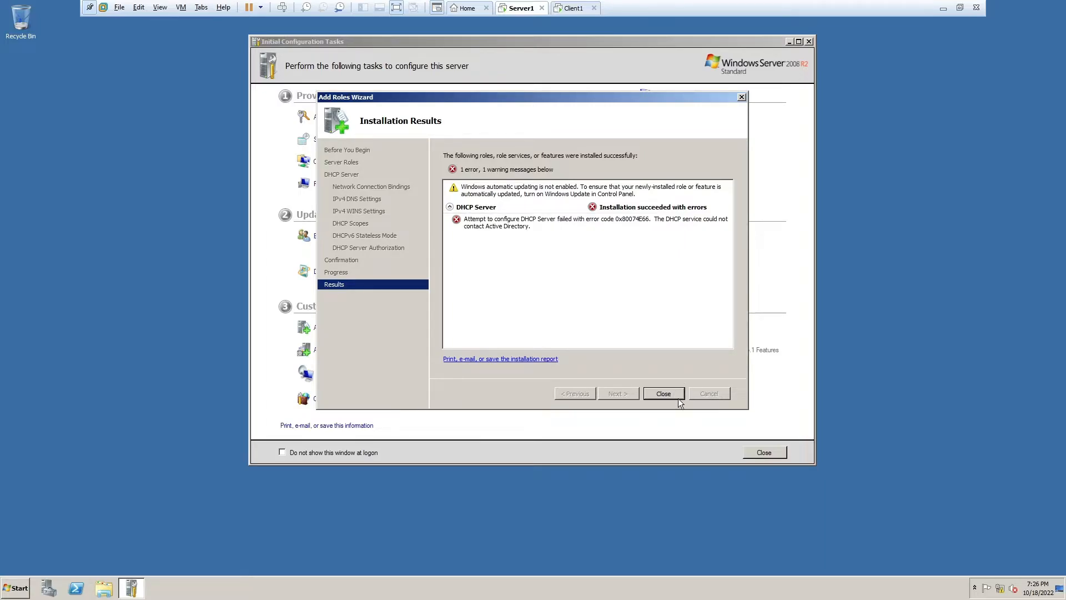
{"action": "left_click", "coordinate": [672, 395]}
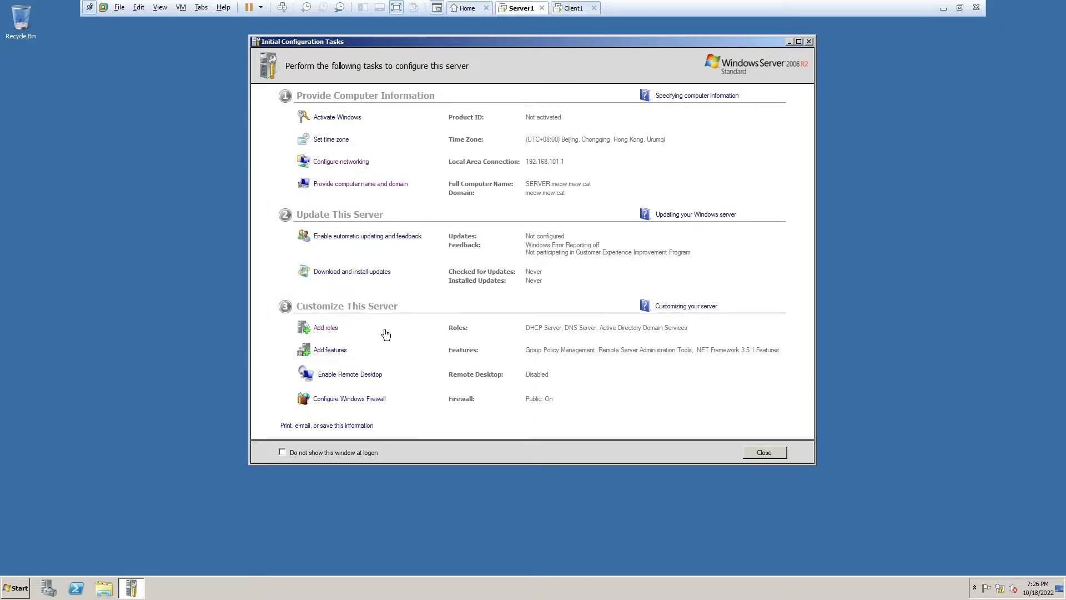
- Add File Services and Print and Document Services roles, keeping Print Server
{"action": "left_click", "coordinate": [328, 329]}
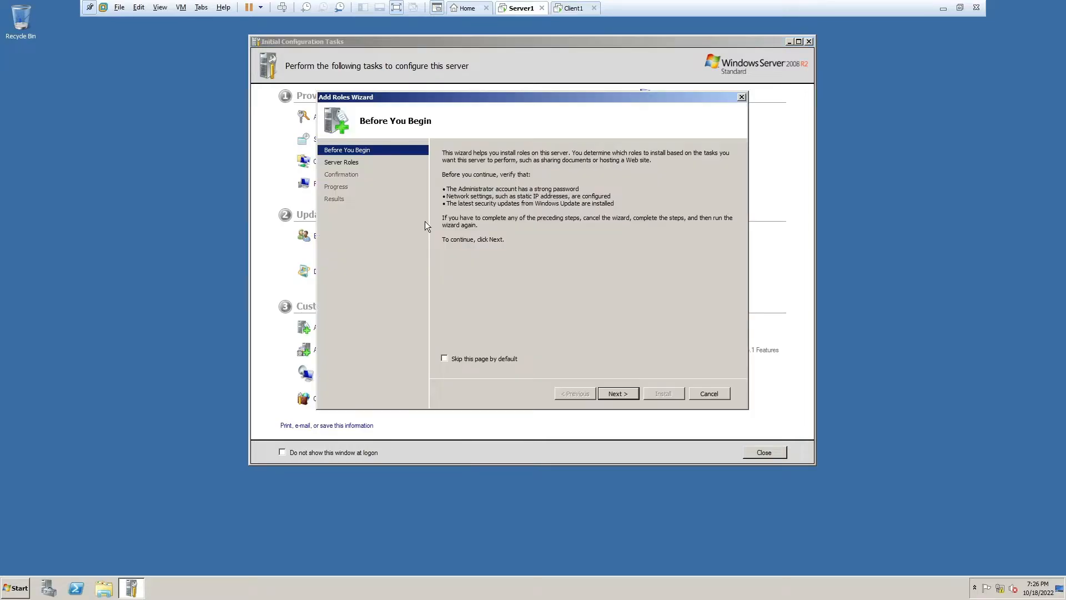
{"action": "left_click", "coordinate": [617, 393]}
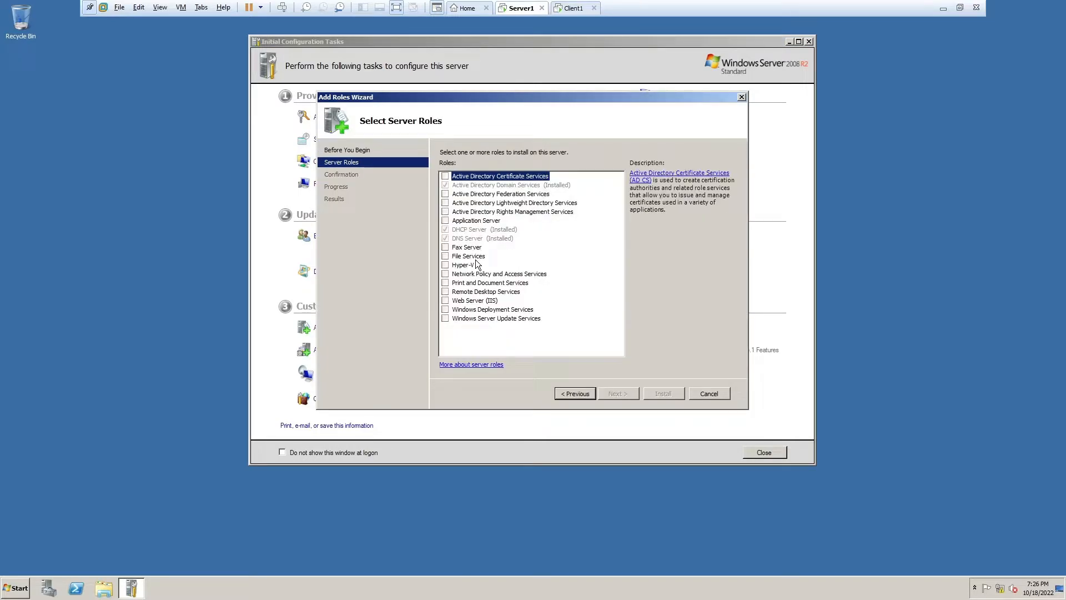
{"action": "left_click", "coordinate": [445, 256]}
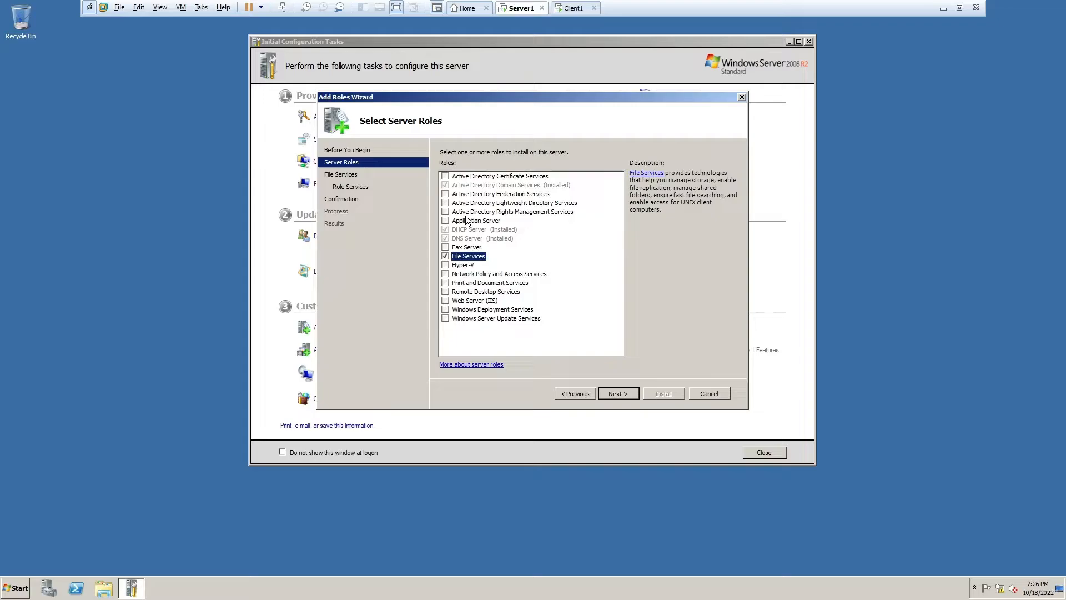
{"action": "left_click", "coordinate": [445, 283]}
{"action": "left_click", "coordinate": [616, 394]}
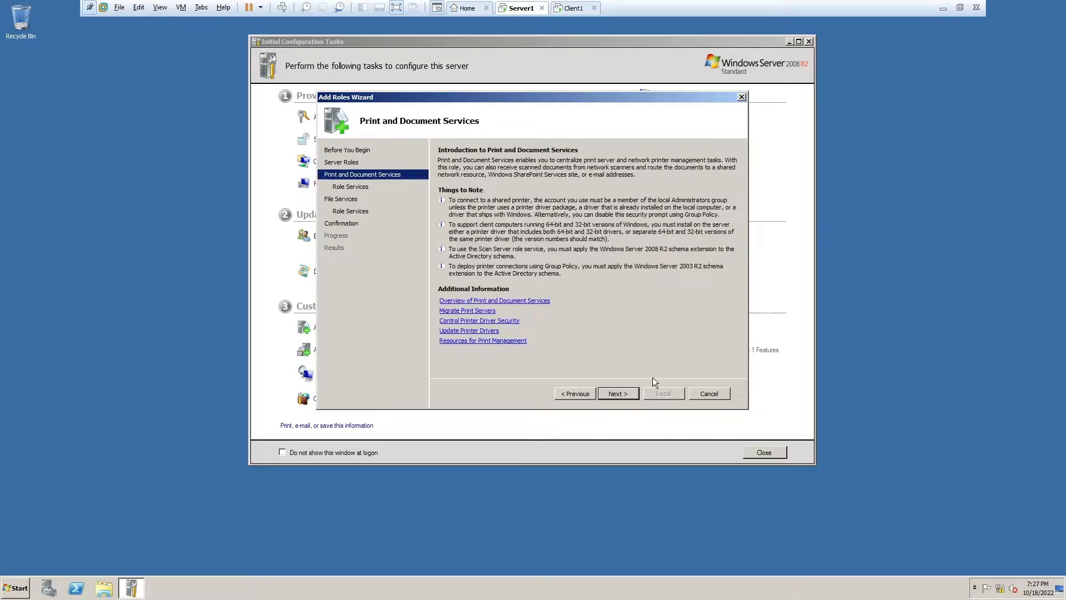
{"action": "left_click", "coordinate": [629, 394]}
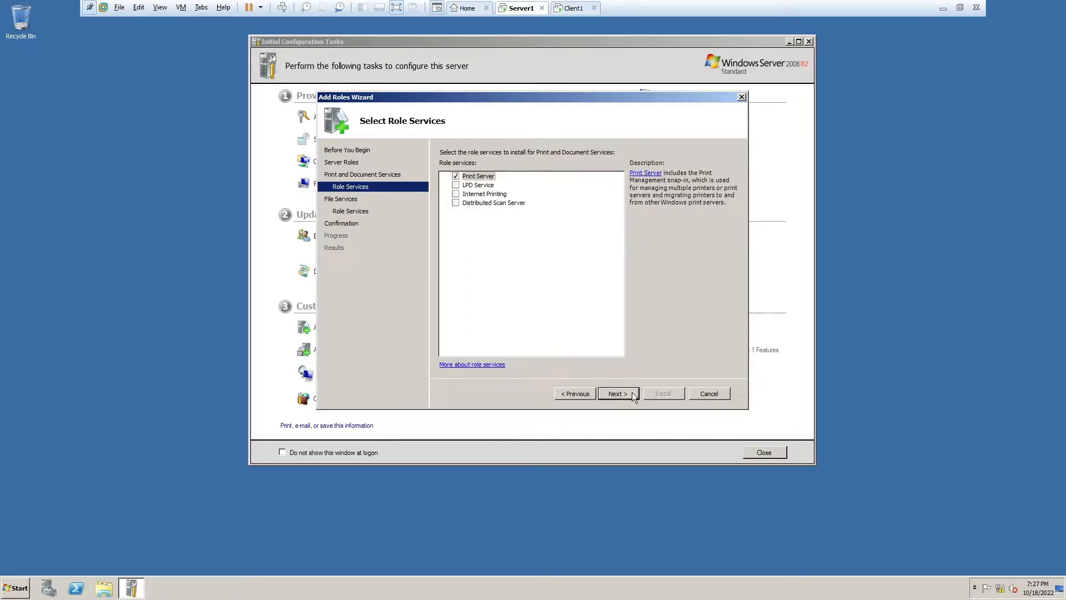
{"action": "left_click", "coordinate": [633, 395]}
- Add File Server Resource Manager, keep C: monitoring at 85%, and save reports to C:\
{"action": "left_click", "coordinate": [617, 394]}
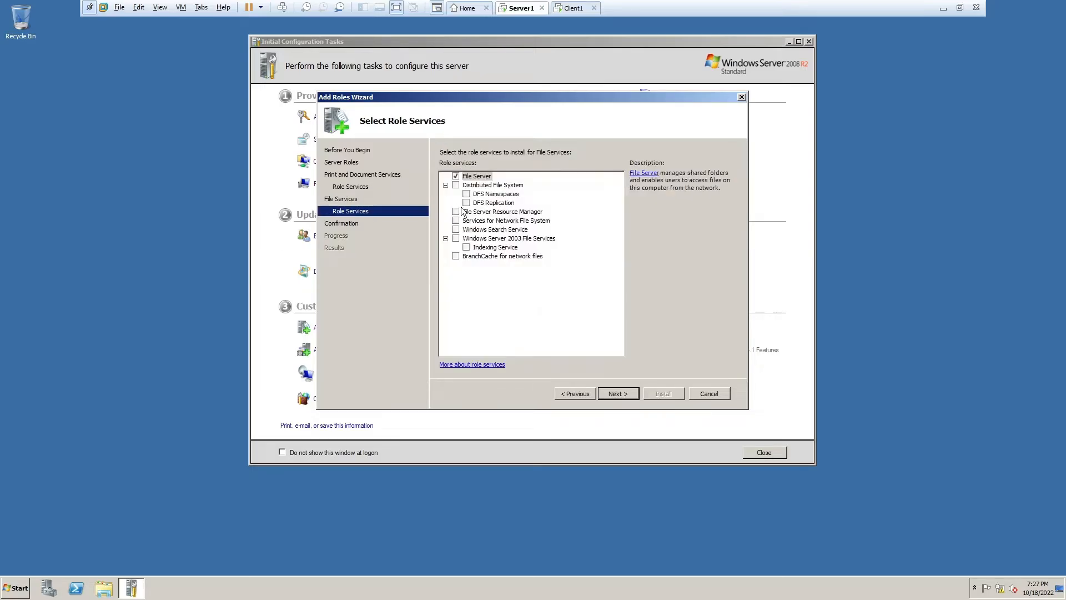
{"action": "left_click", "coordinate": [455, 211]}
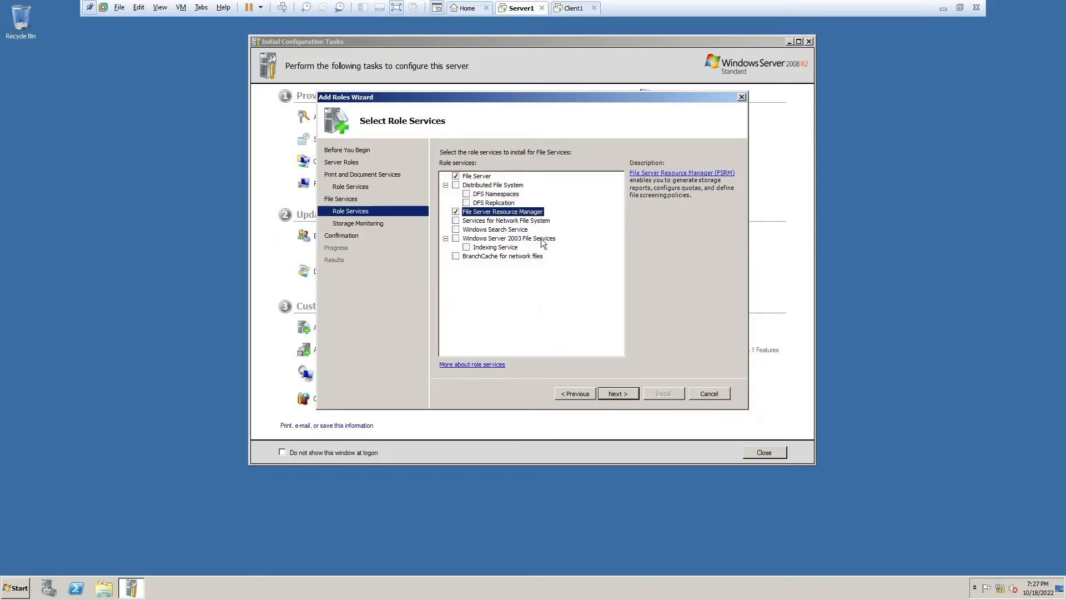
{"action": "left_click", "coordinate": [631, 391]}
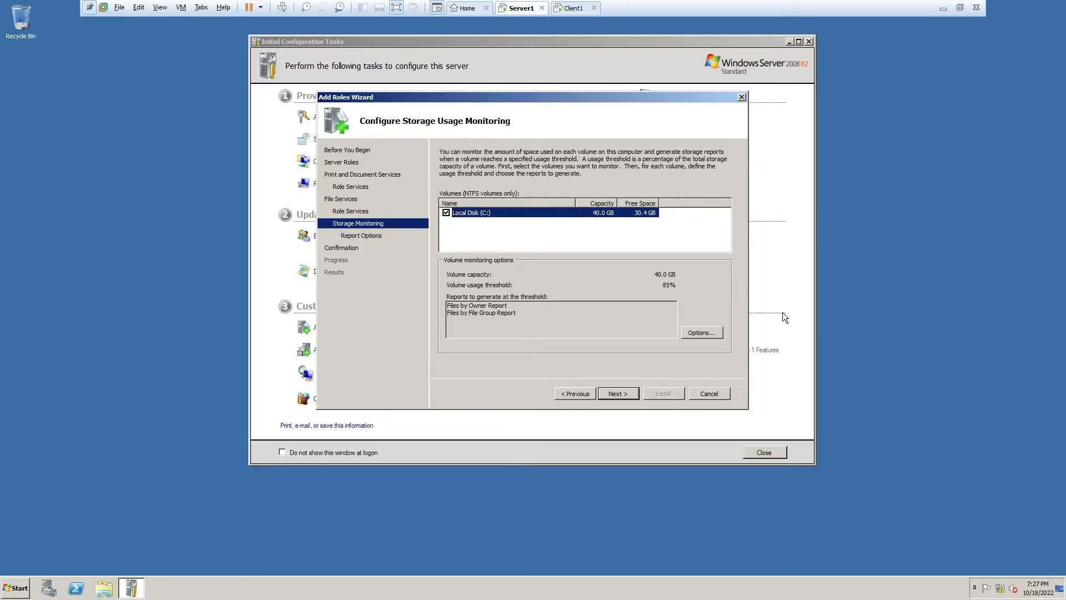
{"action": "left_click", "coordinate": [605, 395]}
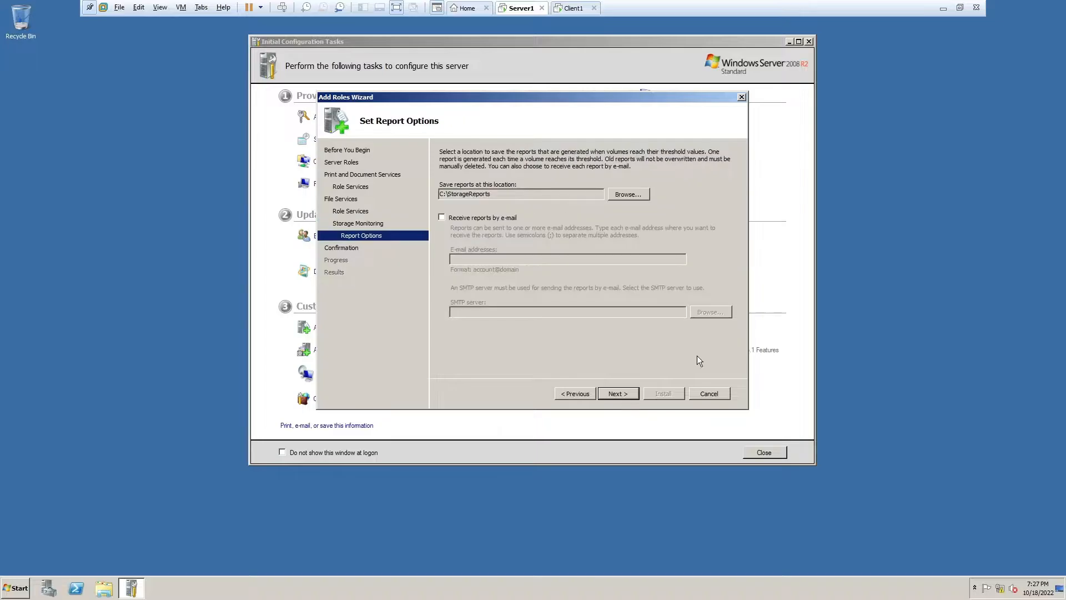
{"action": "left_click", "coordinate": [637, 198]}
{"action": "left_click", "coordinate": [461, 285]}
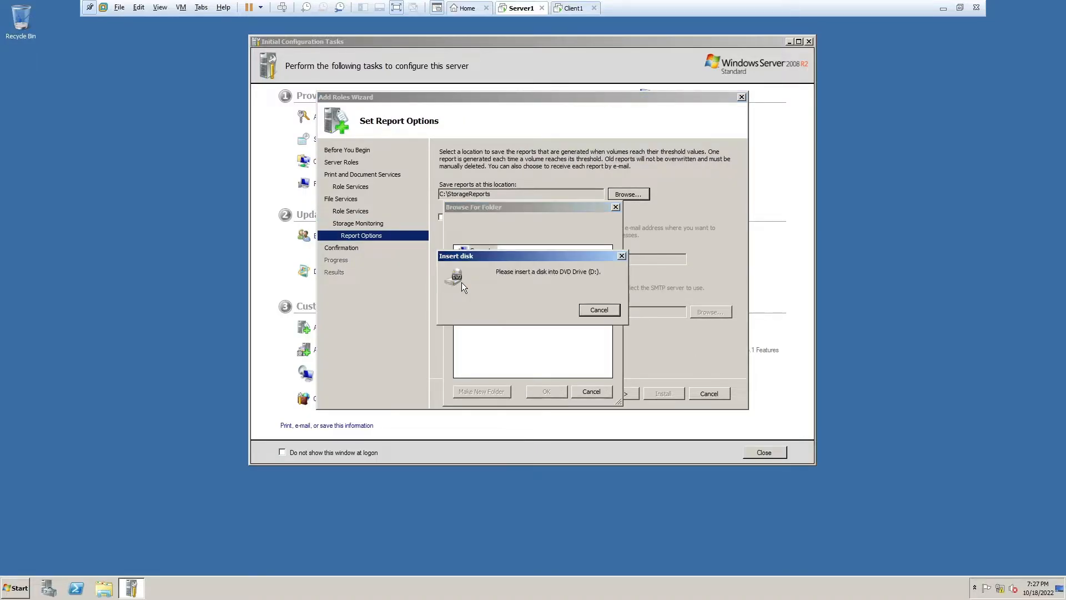
{"action": "left_click", "coordinate": [599, 311]}
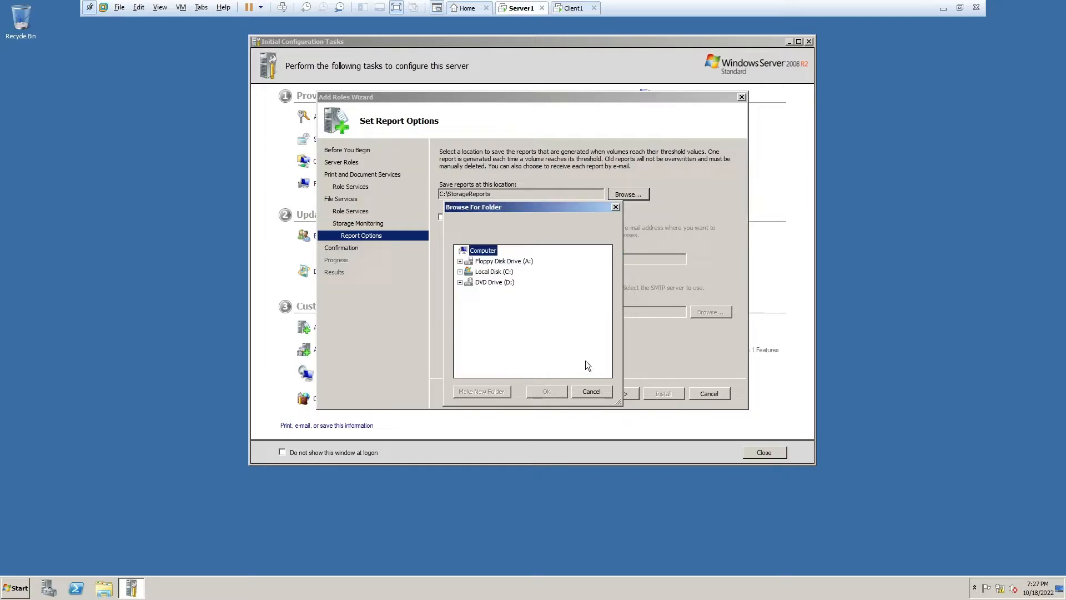
{"action": "left_click", "coordinate": [489, 272]}
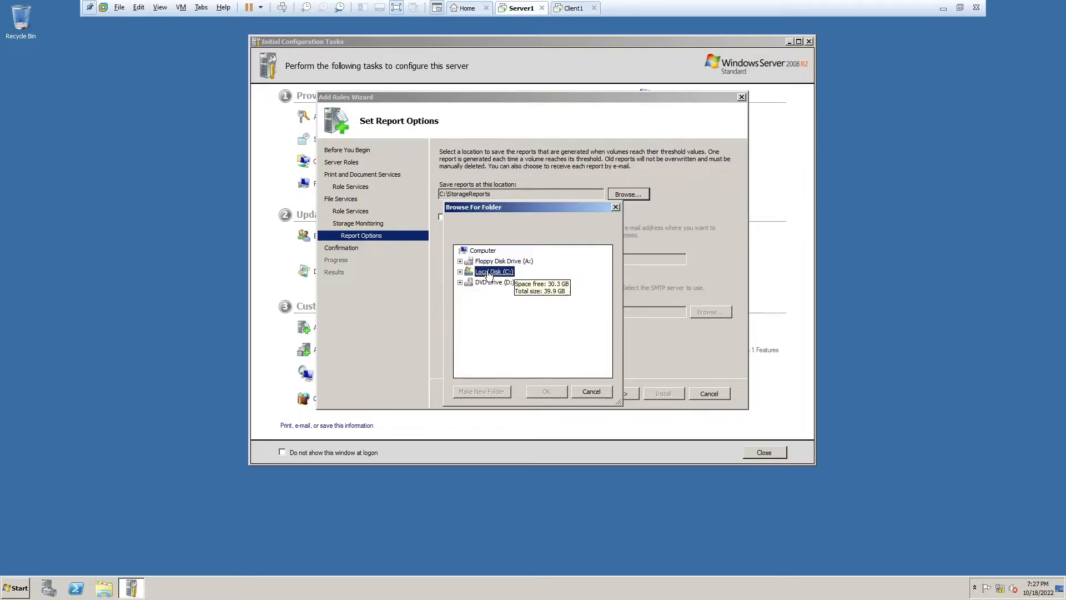
{"action": "left_click", "coordinate": [546, 391]}
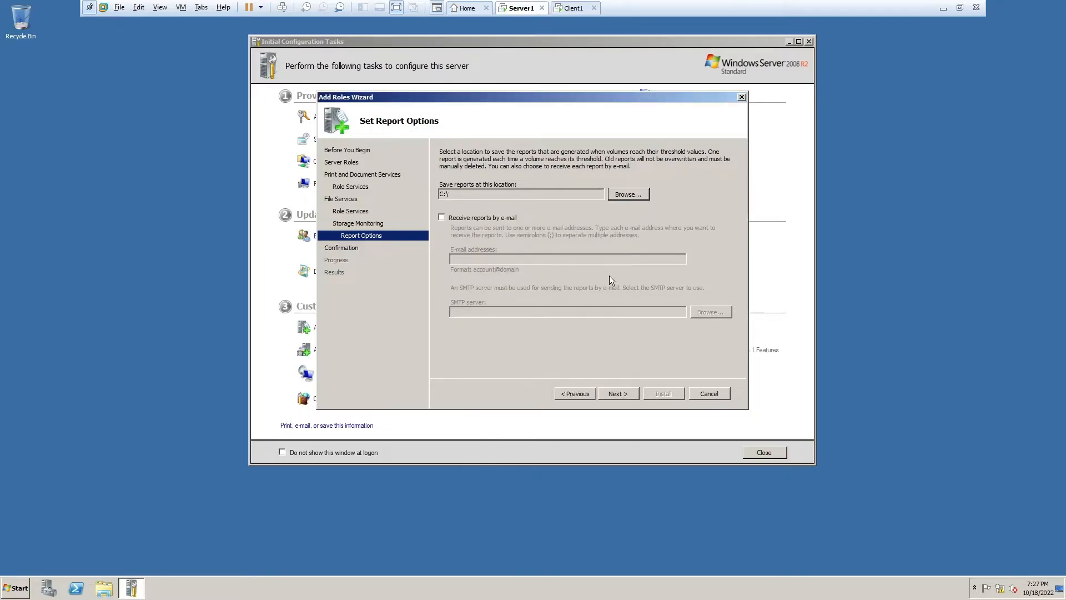
{"action": "left_click", "coordinate": [630, 393]}
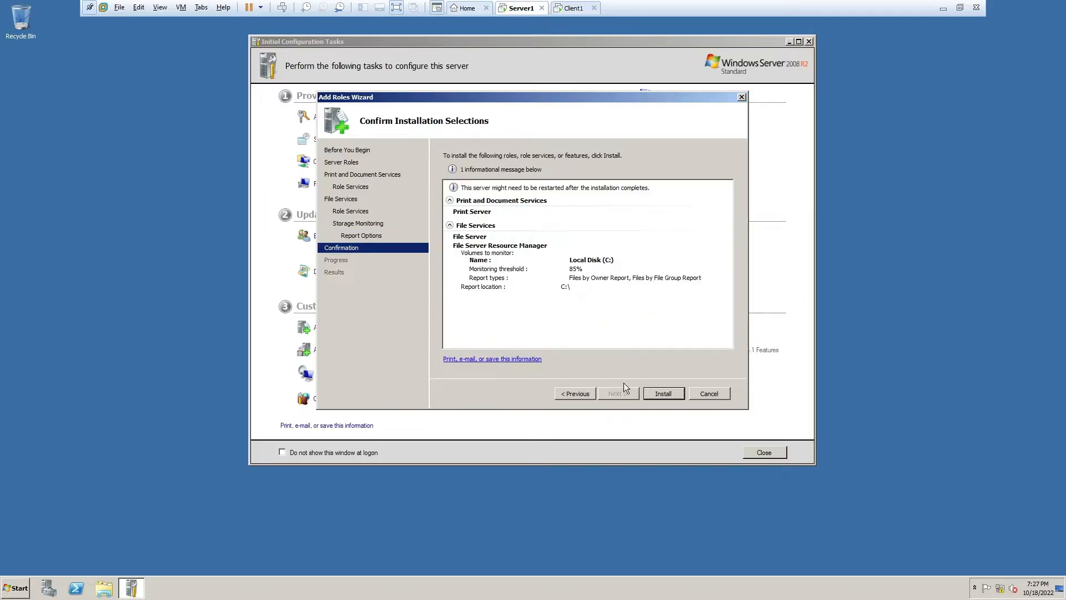
- Install Print Server, File Server and FSRM, then close the finished roles wizard
{"action": "left_click", "coordinate": [673, 394]}
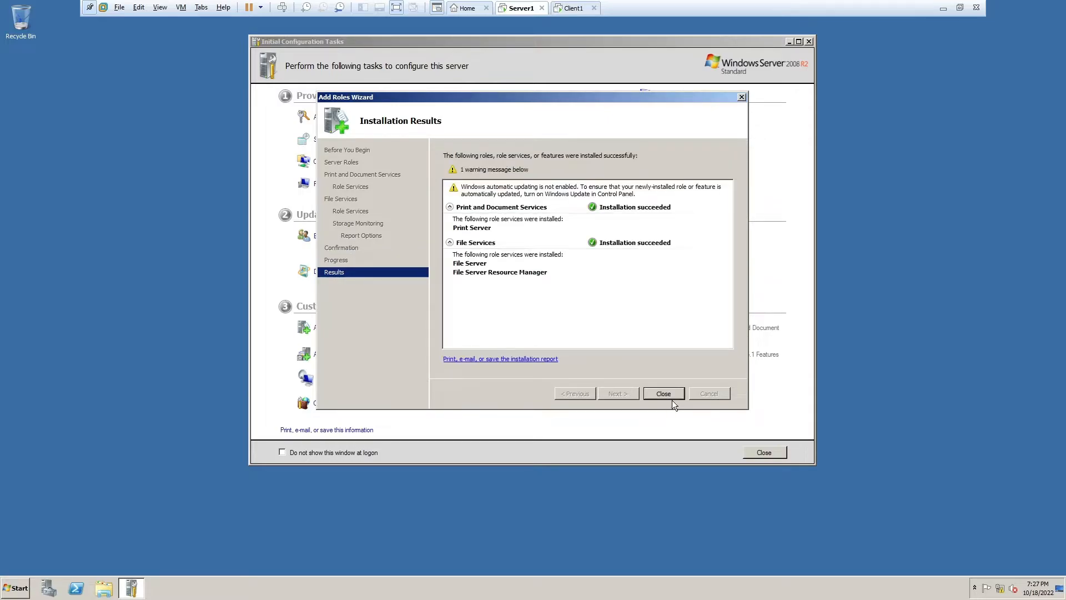
{"action": "left_click", "coordinate": [669, 397]}
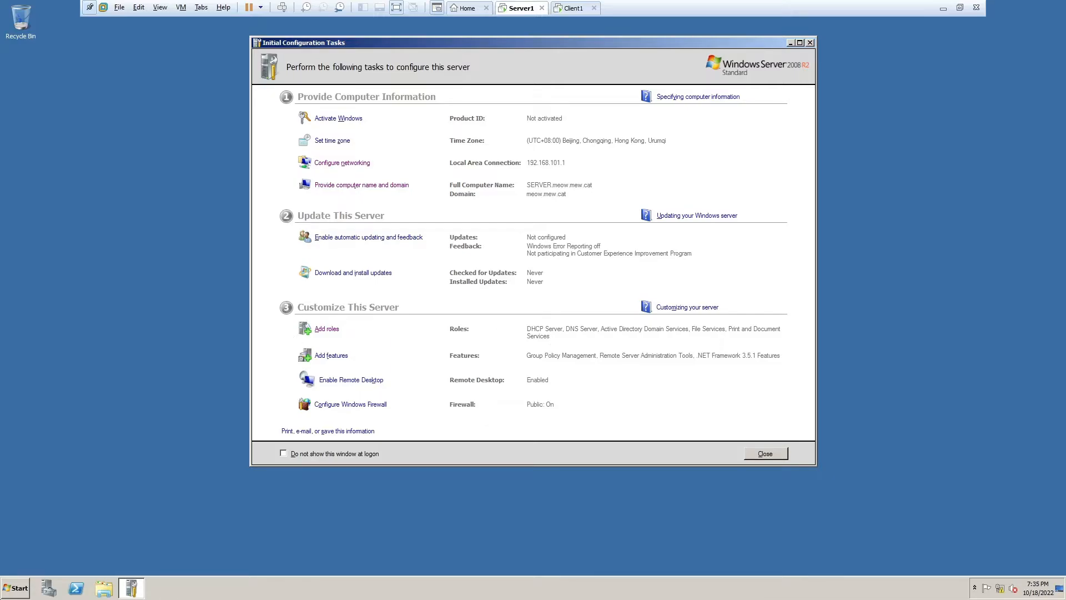
{"action": "key", "text": "super"}
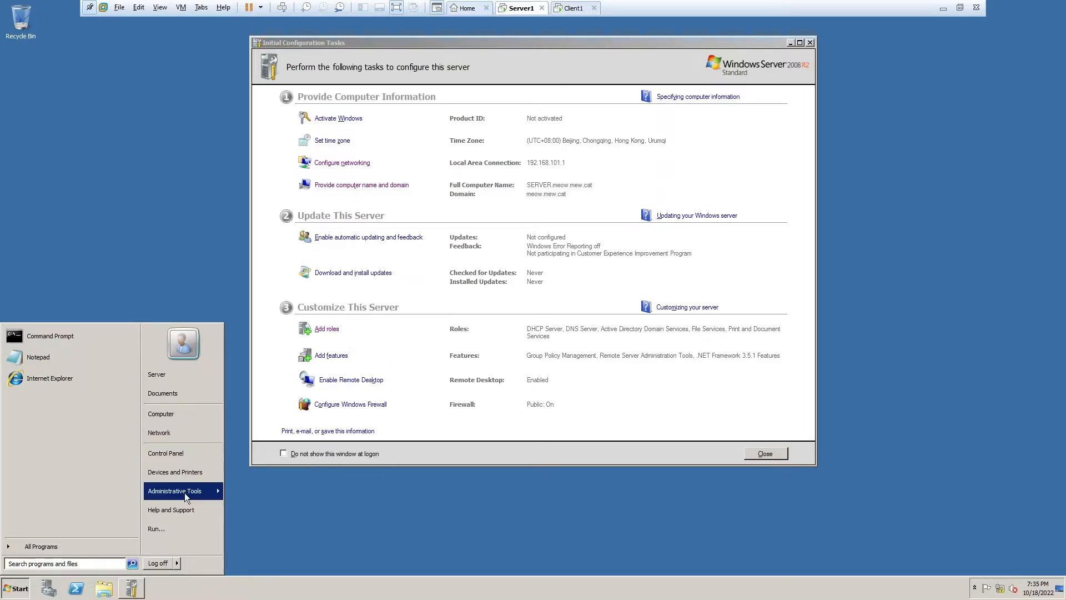
- Open DNS Manager and start a new zone under Reverse Lookup Zones
{"action": "mouse_move", "coordinate": [184, 492]}
{"action": "left_click", "coordinate": [255, 294]}
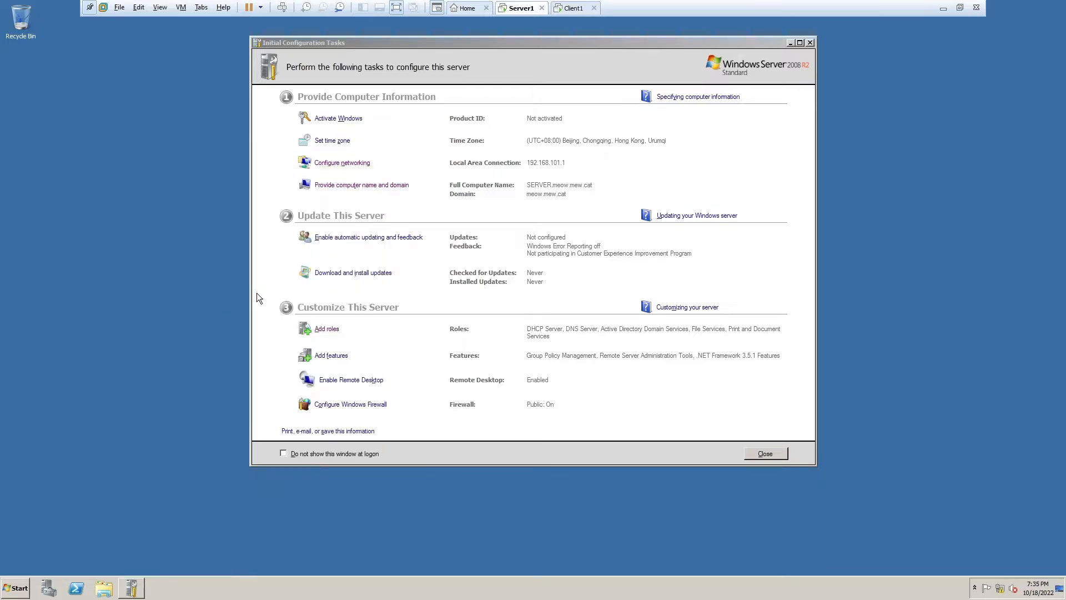
{"action": "double_click", "coordinate": [45, 82]}
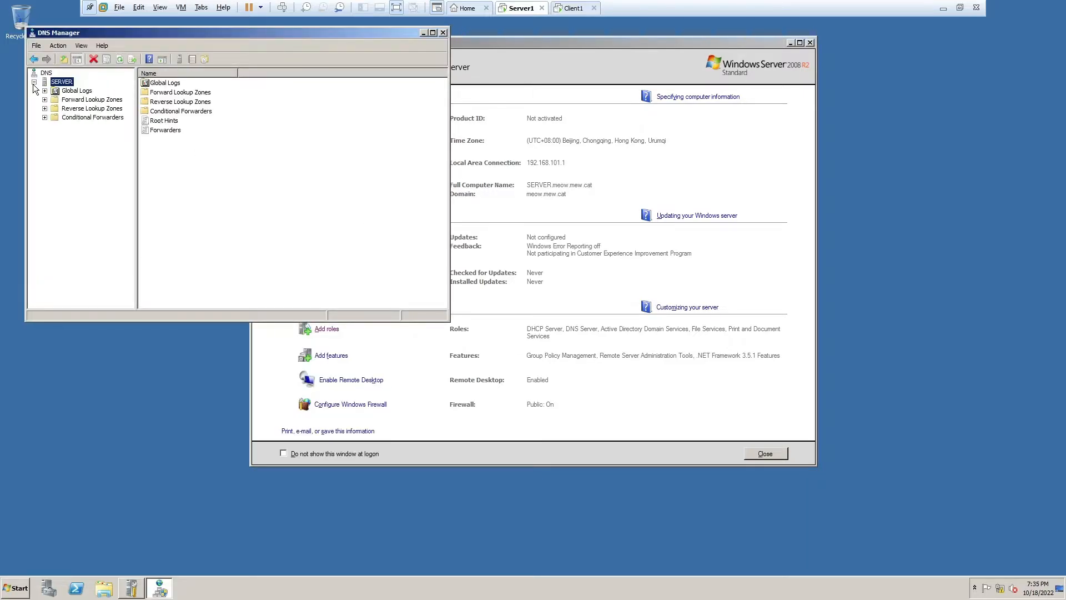
{"action": "left_click", "coordinate": [56, 108]}
{"action": "right_click", "coordinate": [59, 108]}
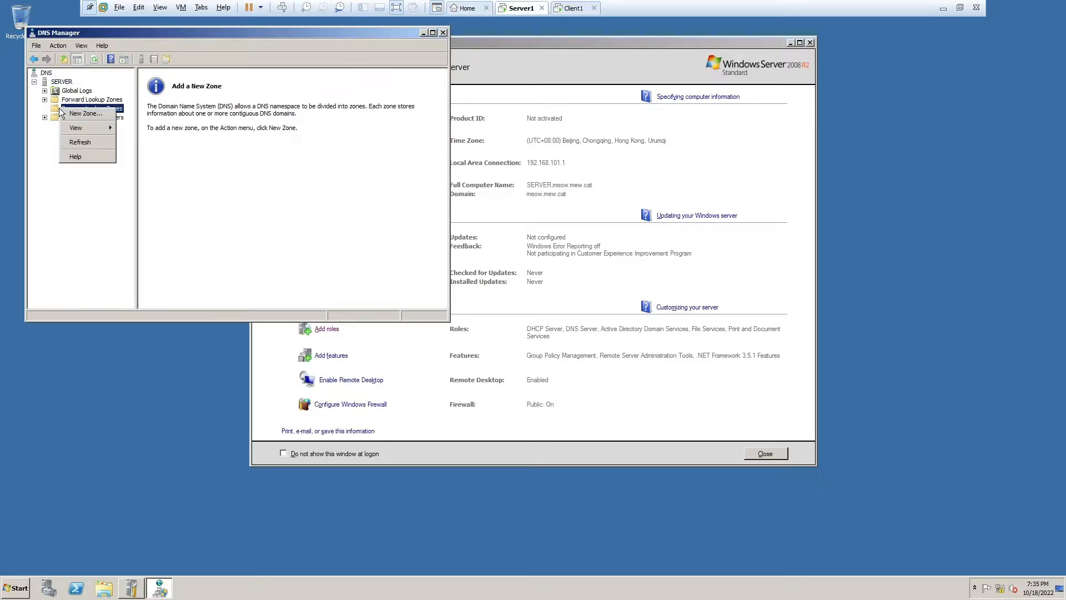
{"action": "left_click", "coordinate": [94, 115]}
- Create an AD-integrated primary IPv4 reverse zone for network ID 192.168.101
{"action": "left_click", "coordinate": [236, 235]}
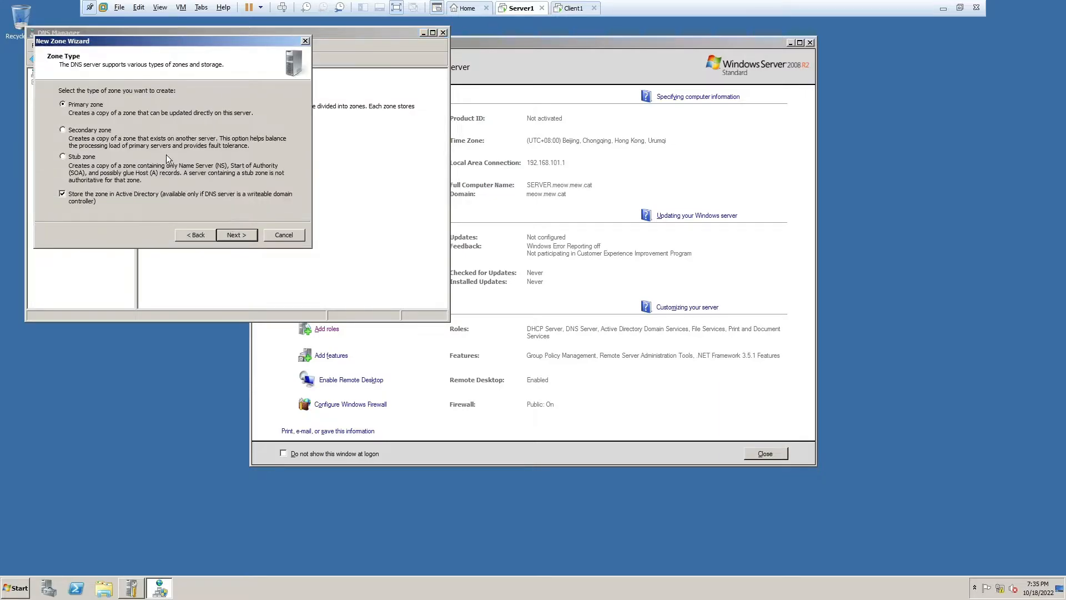
{"action": "left_click", "coordinate": [243, 235]}
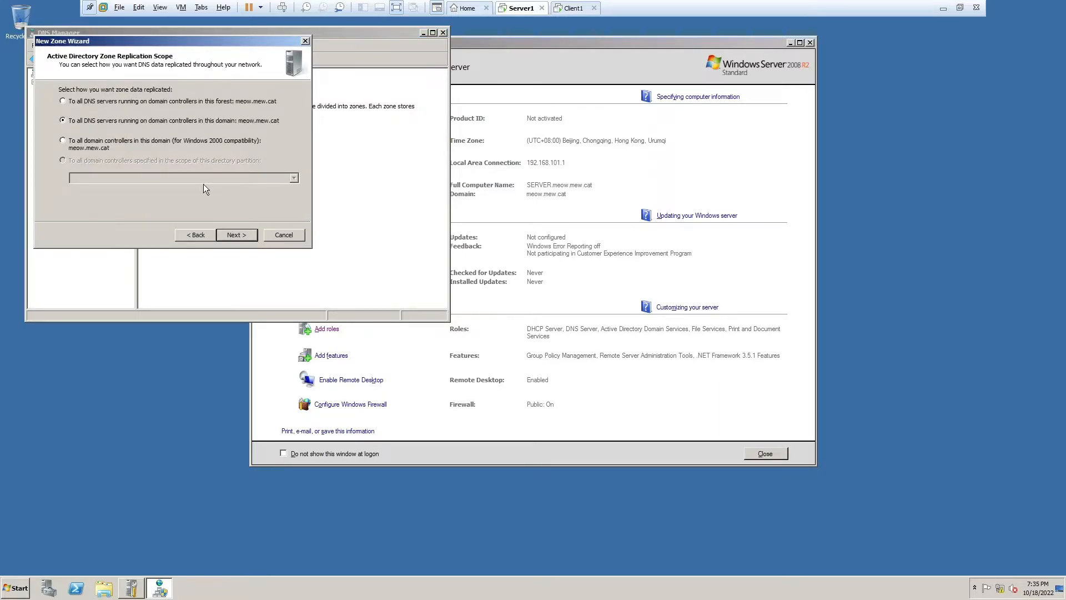
{"action": "left_click", "coordinate": [235, 228]}
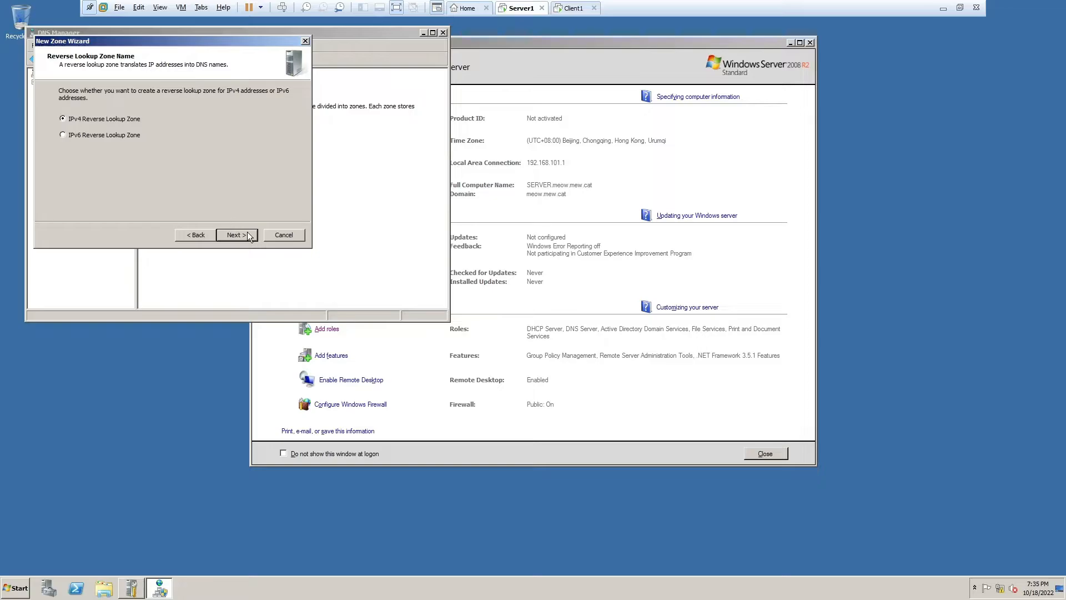
{"action": "left_click", "coordinate": [247, 232]}
{"action": "type", "text": "192 .1"}
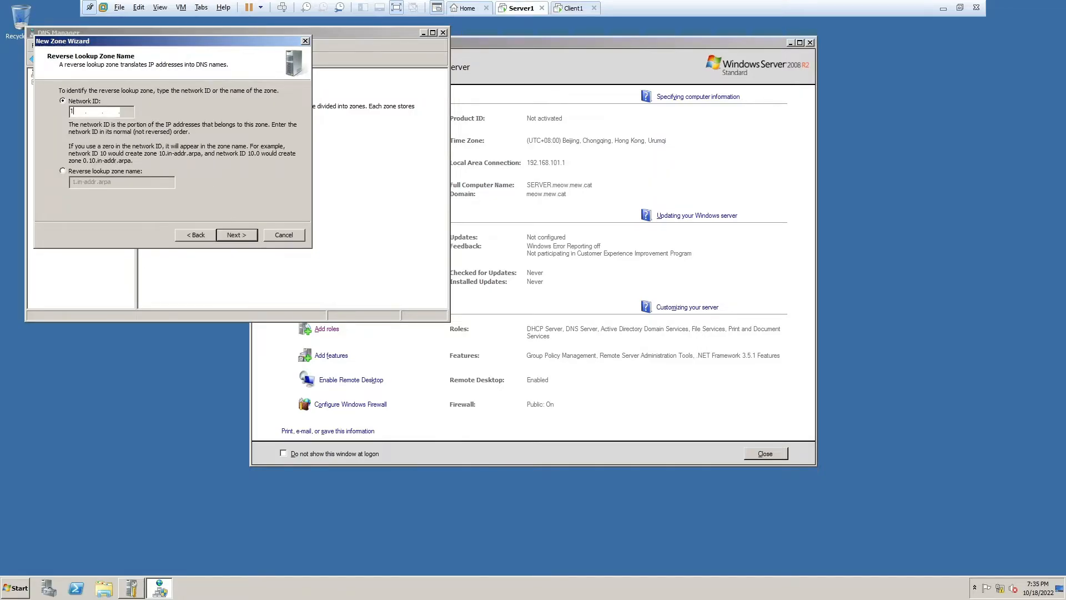
{"action": "type", "text": "5"}
{"action": "key", "text": "BackSpace"}
{"action": "type", "text": "68.101"}
{"action": "key", "text": "Return"}
{"action": "left_click", "coordinate": [229, 239]}
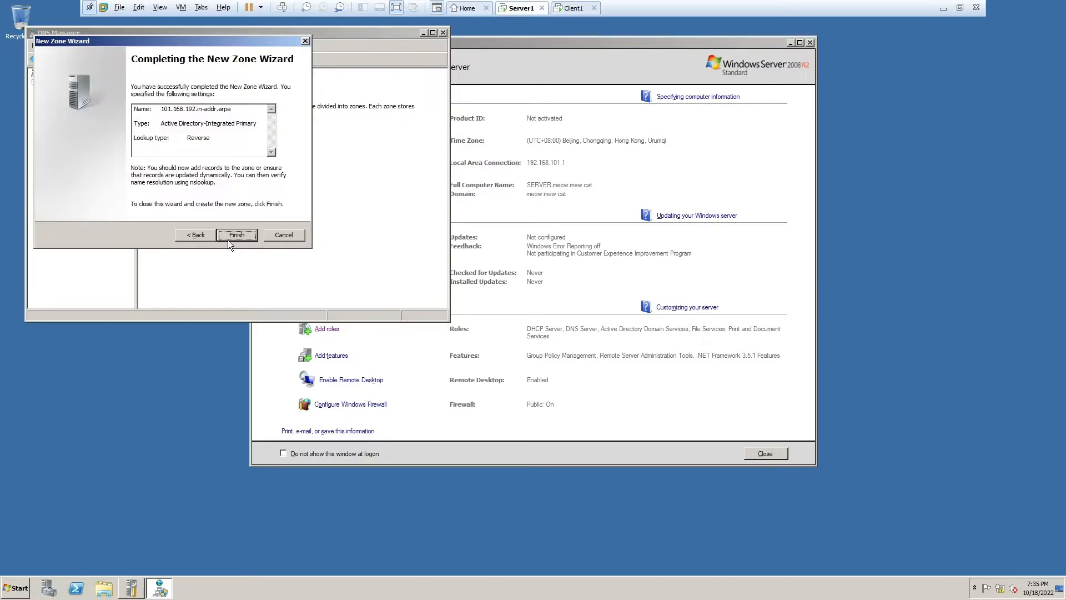
{"action": "left_click", "coordinate": [224, 235]}
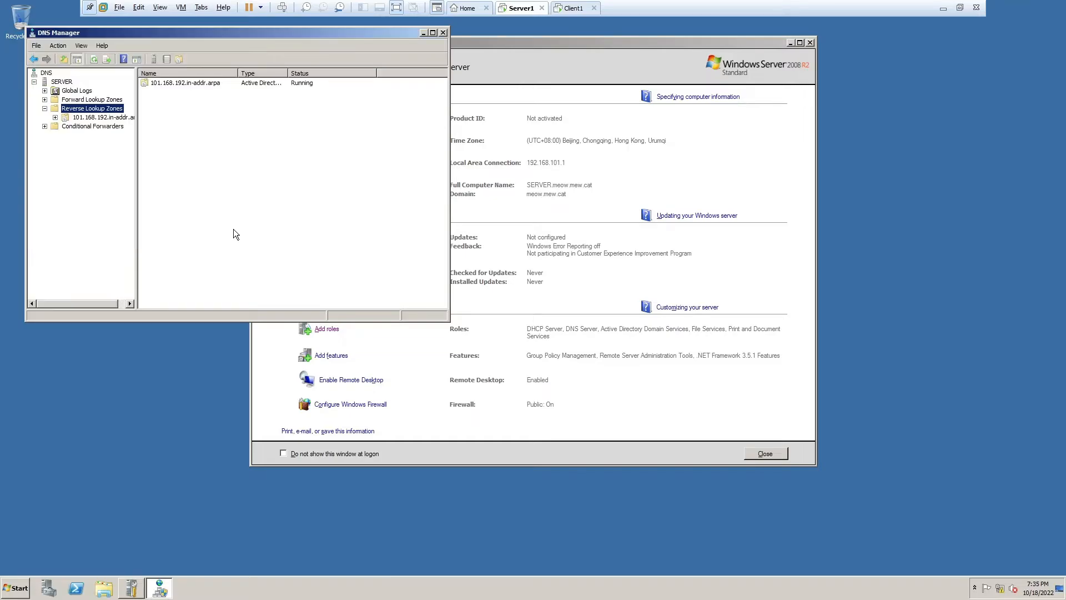
{"action": "right_click", "coordinate": [96, 118]}
- Add a PTR record for 192.168.101.1 pointing to a host browsed from the meow.mew.cat zone
{"action": "left_click", "coordinate": [139, 141]}
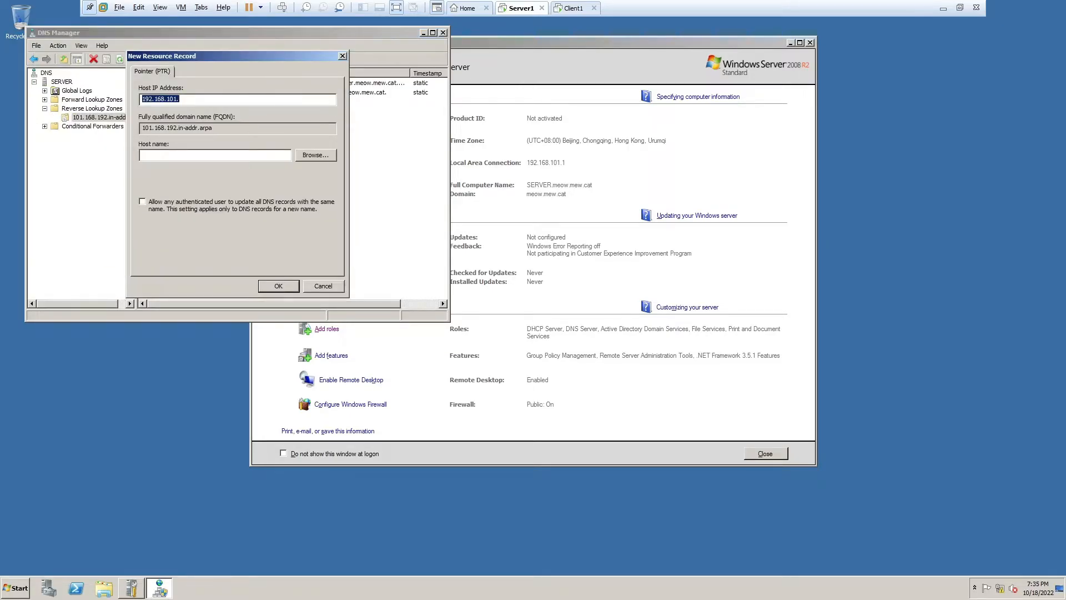
{"action": "key", "text": "End"}
{"action": "type", "text": "1"}
{"action": "left_click", "coordinate": [325, 156]}
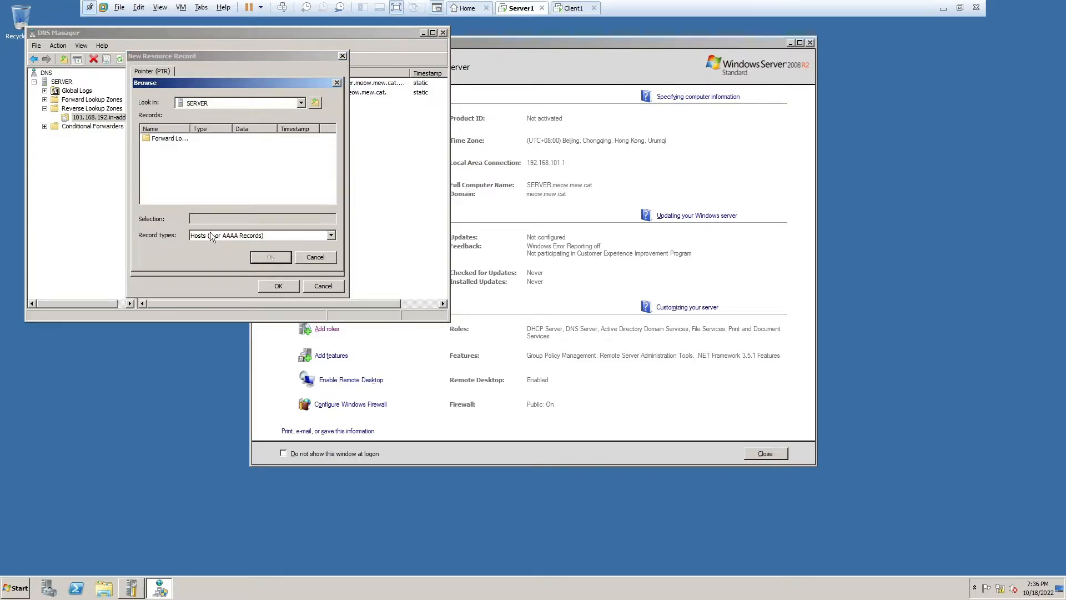
{"action": "double_click", "coordinate": [167, 138]}
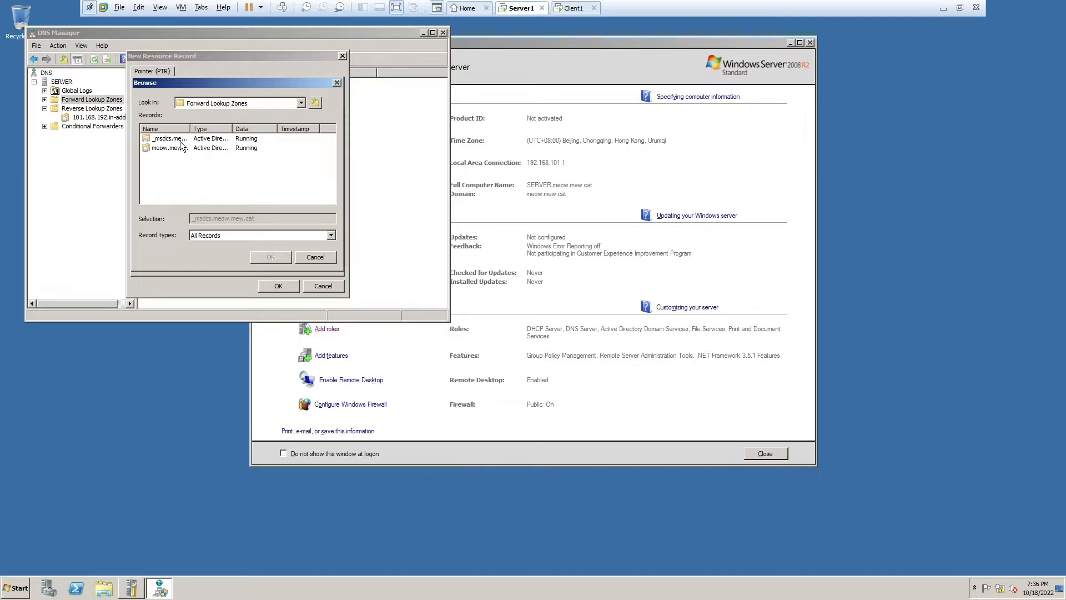
{"action": "double_click", "coordinate": [180, 148]}
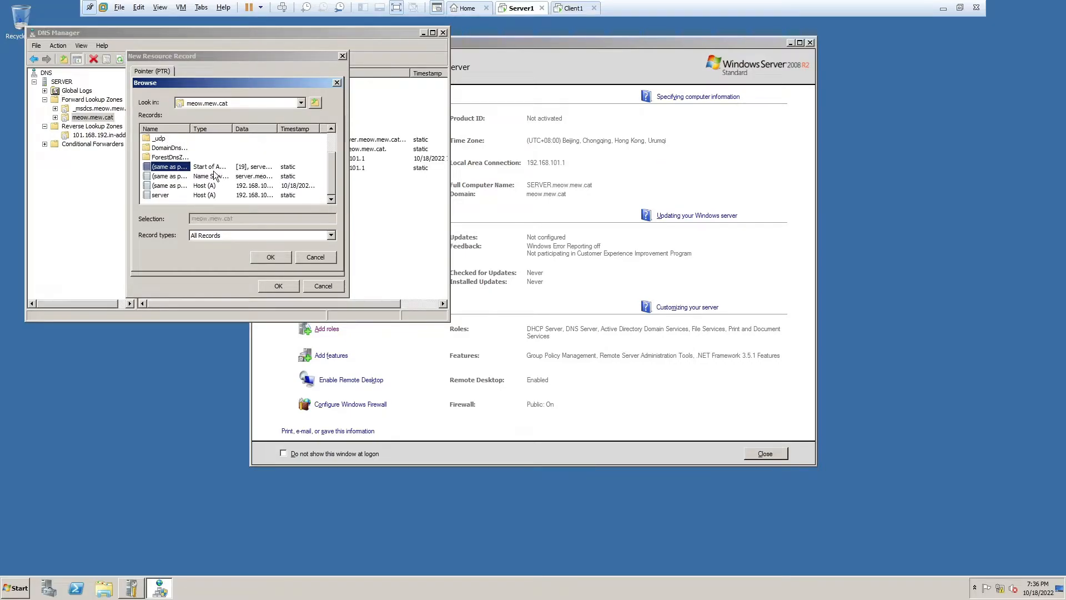
{"action": "left_click", "coordinate": [273, 258]}
{"action": "left_click", "coordinate": [278, 286]}
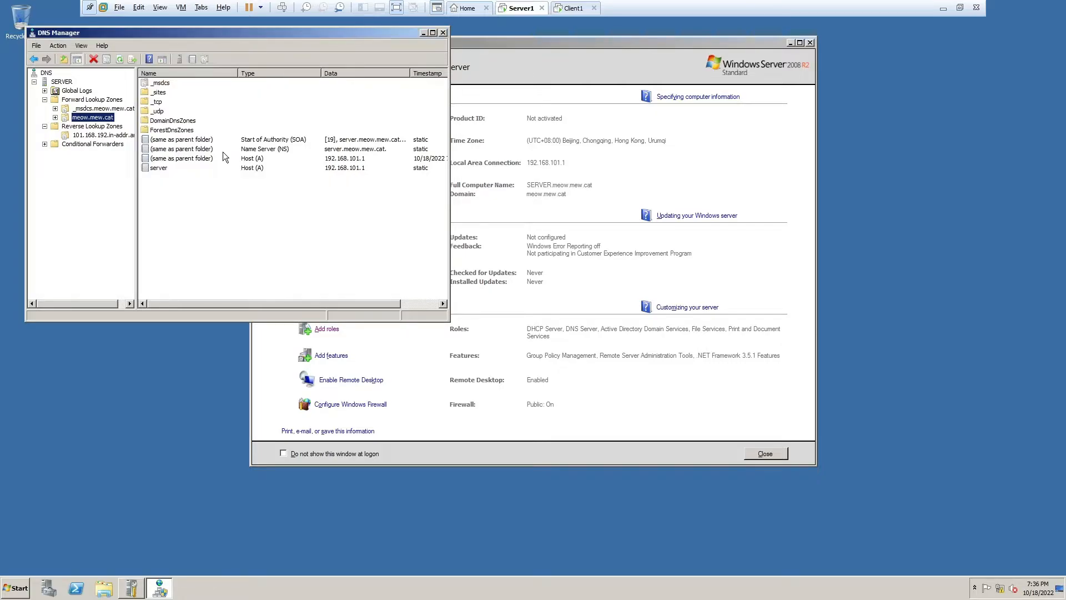
{"action": "right_click", "coordinate": [93, 127]}
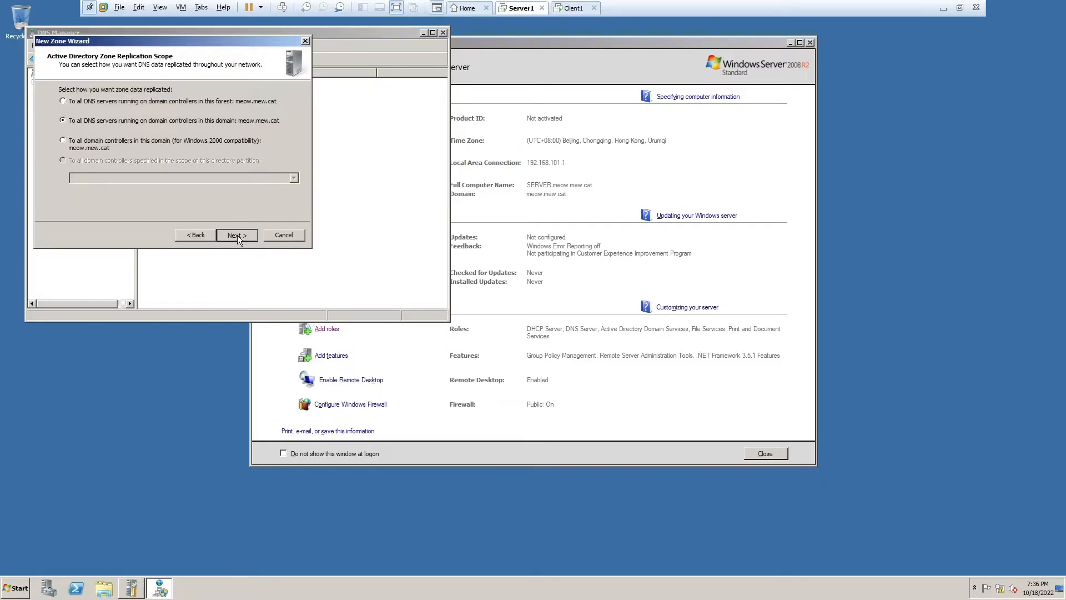
- Create another IPv4 reverse lookup zone with network ID 127.0.0 using default settings
{"action": "left_click", "coordinate": [238, 235]}
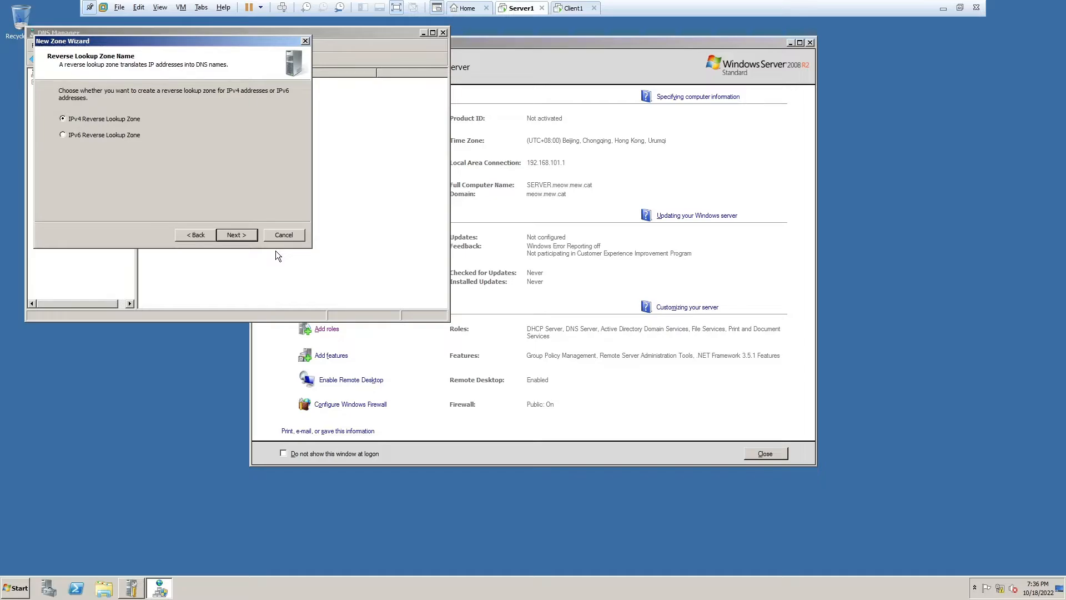
{"action": "key", "text": "Return"}
{"action": "type", "text": "127 .0 .0 ."}
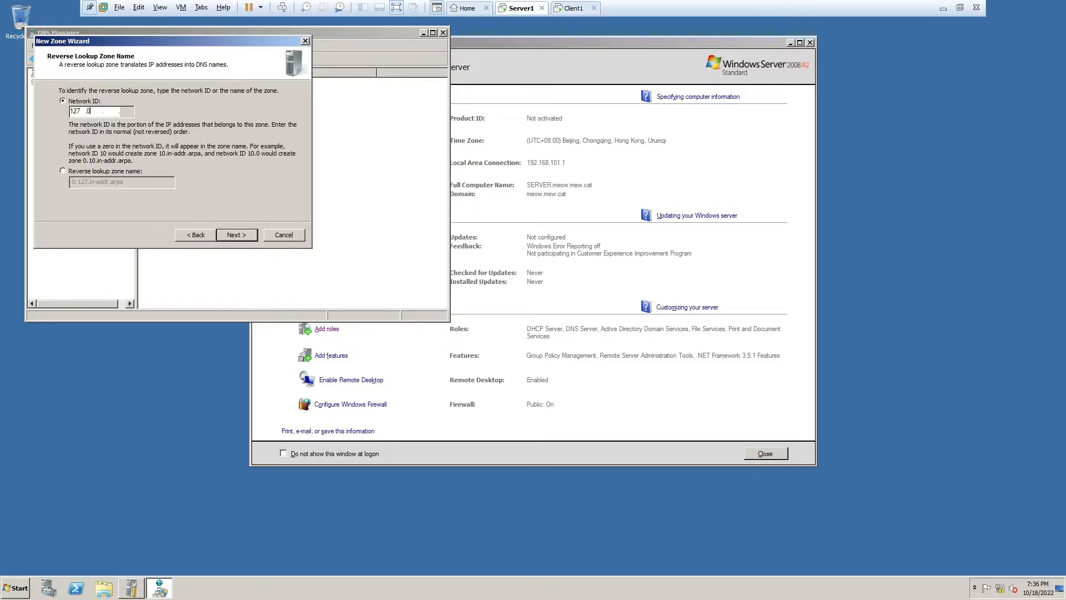
{"action": "left_click", "coordinate": [234, 235]}
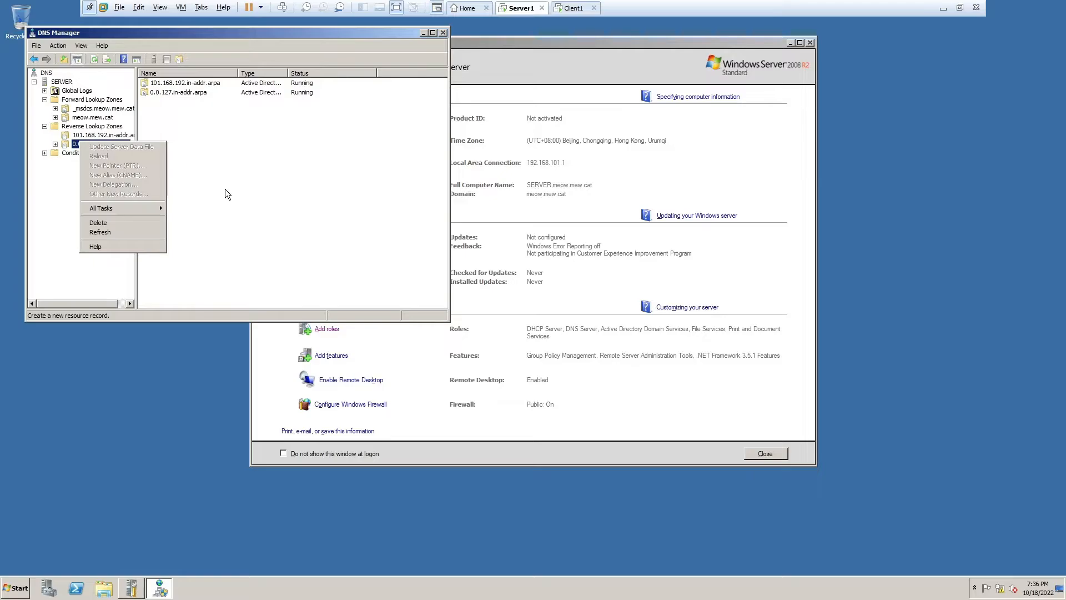
- Add a 127.0.0.1 pointer record targeting meow.mew.cat in 0.0.127.in-addr.arpa, then close DNS Manager
{"action": "left_click", "coordinate": [225, 189]}
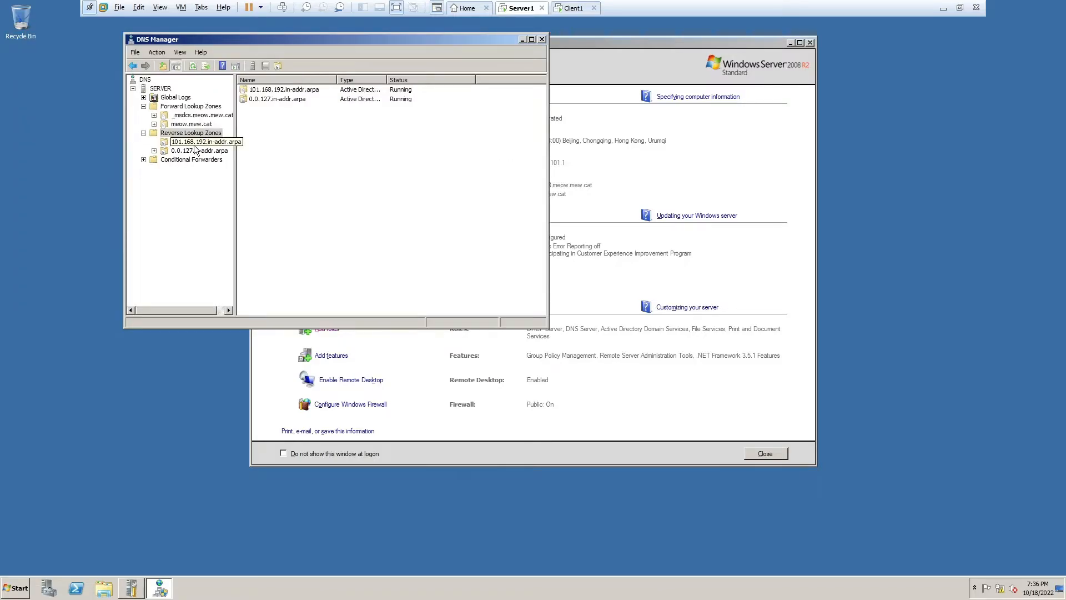
{"action": "left_click", "coordinate": [196, 150]}
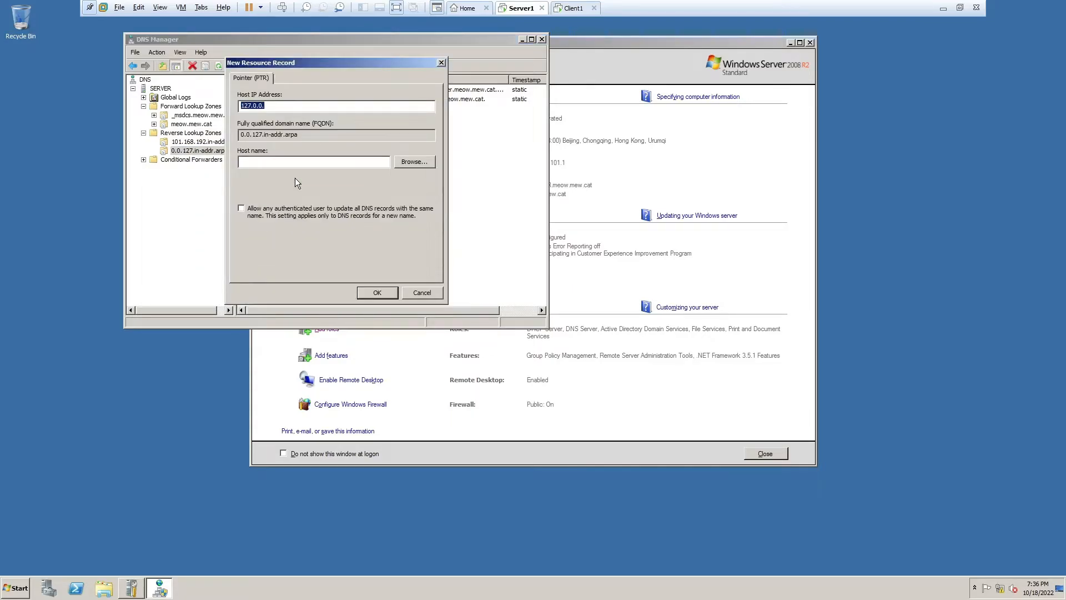
{"action": "key", "text": "End"}
{"action": "left_click", "coordinate": [414, 161]}
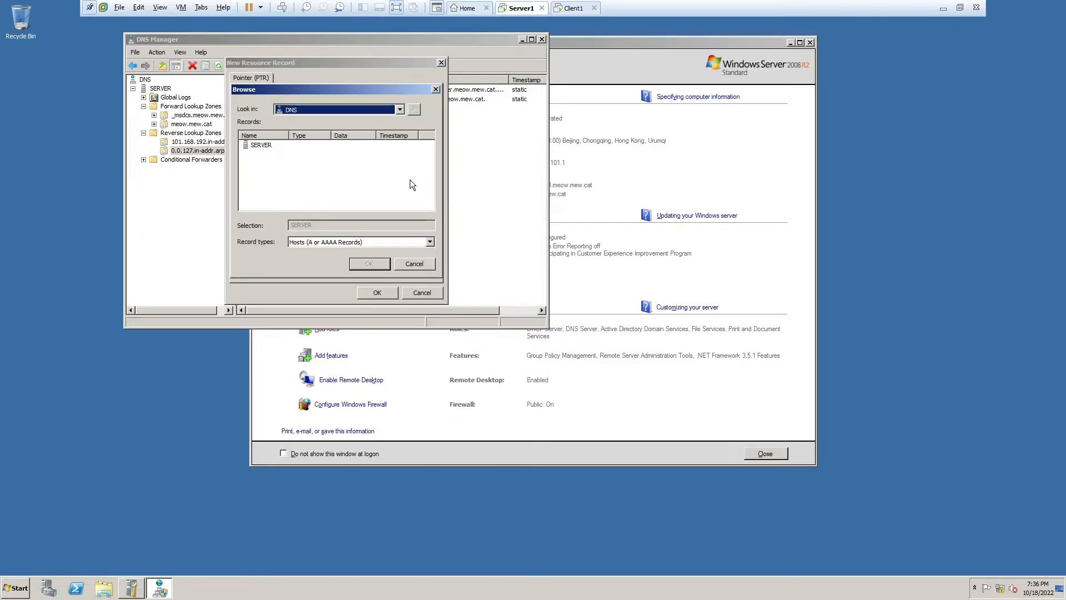
{"action": "double_click", "coordinate": [268, 144]}
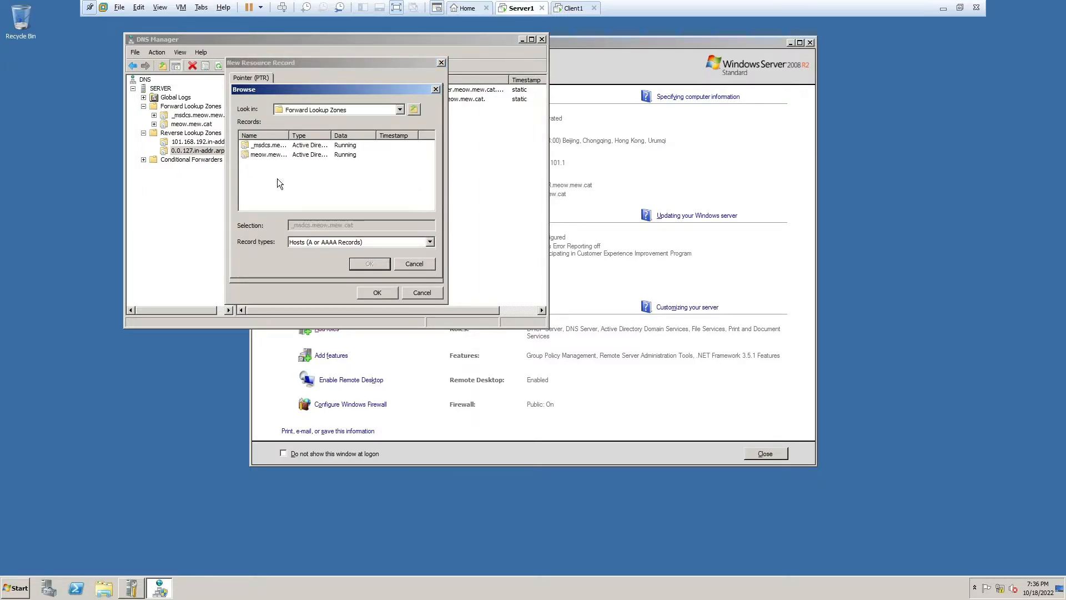
{"action": "double_click", "coordinate": [269, 155]}
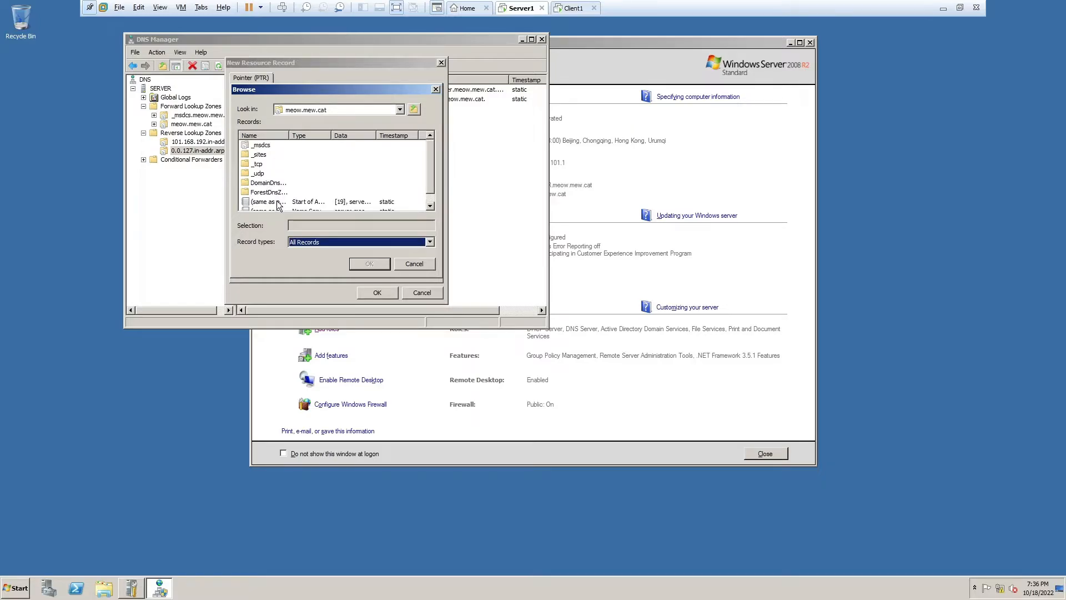
{"action": "double_click", "coordinate": [278, 202]}
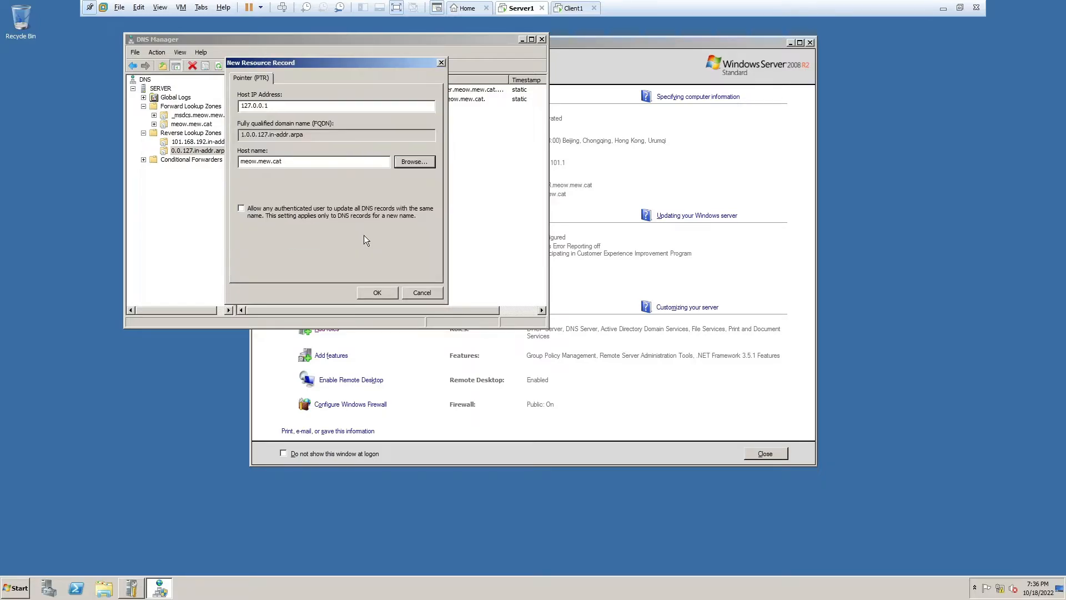
{"action": "key", "text": "Return"}
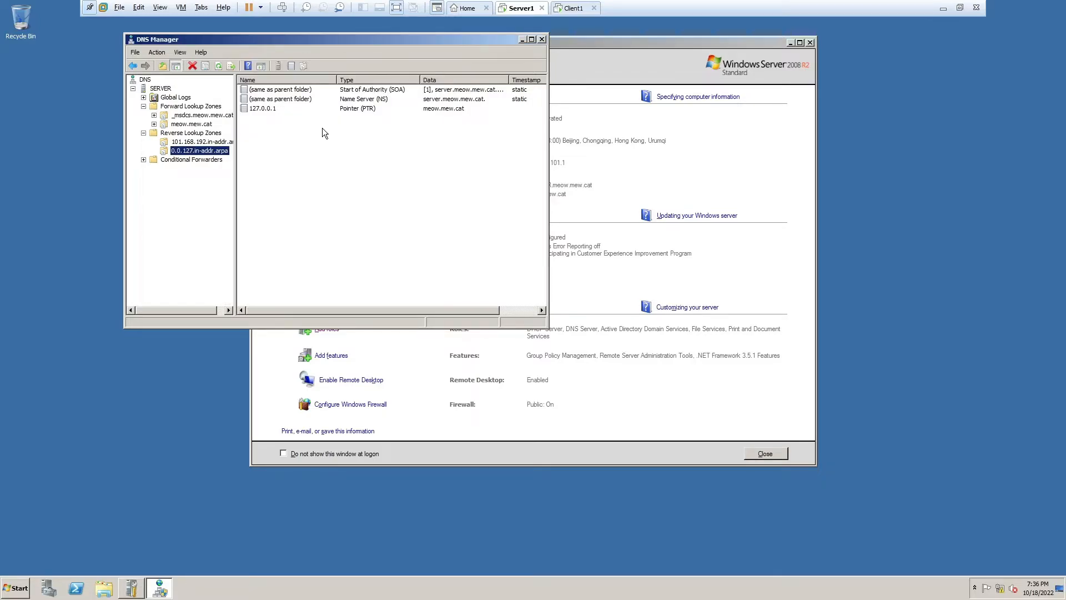
{"action": "left_click", "coordinate": [541, 38]}
{"action": "left_click", "coordinate": [16, 587]}
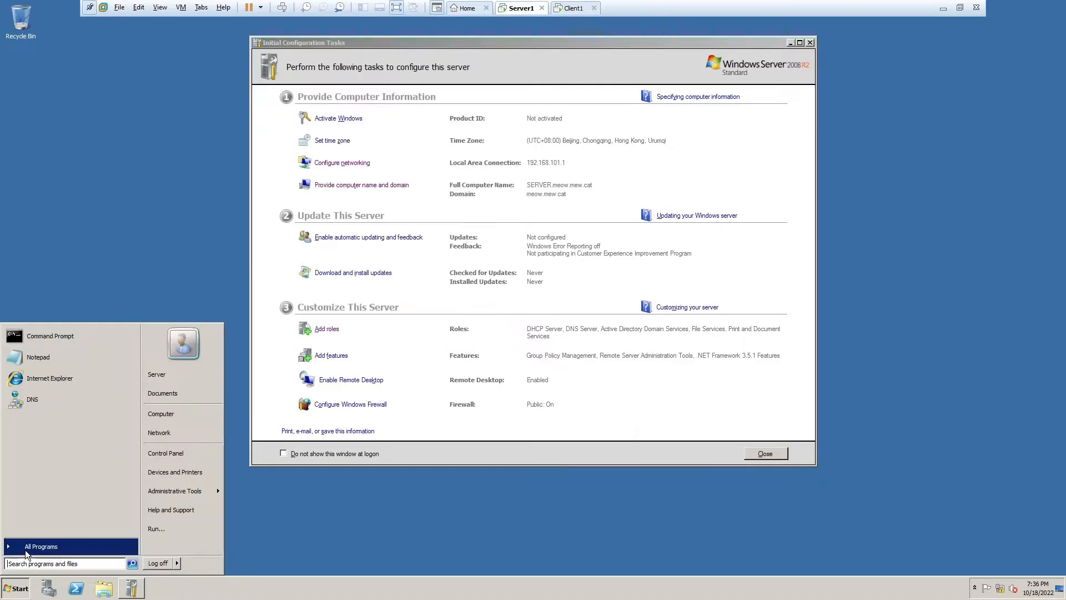
{"action": "left_click", "coordinate": [50, 336]}
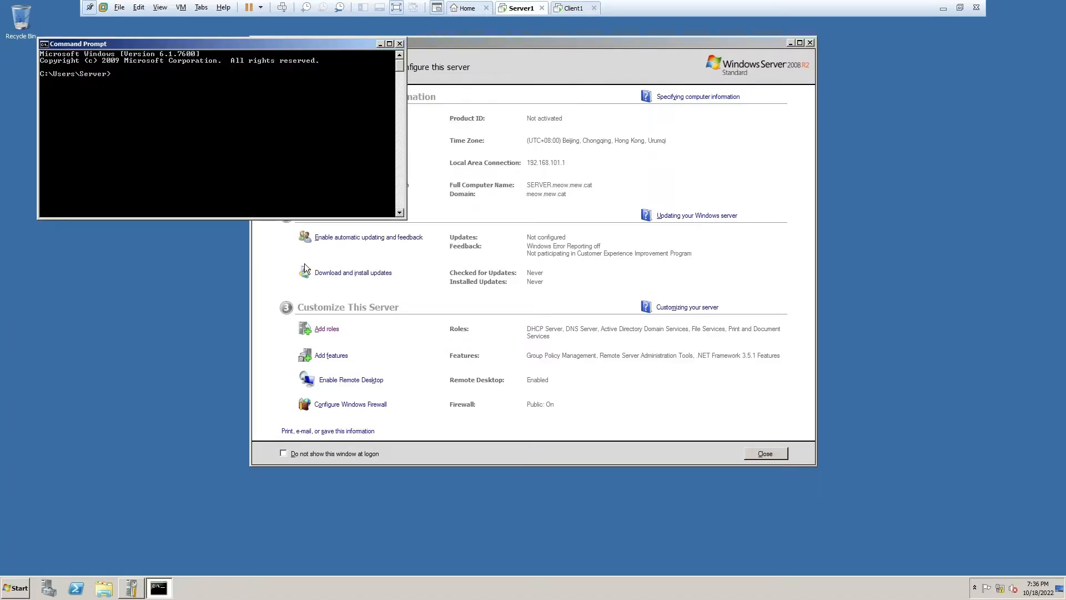
{"action": "type", "text": "nslookup"}
{"action": "key", "text": "Return"}
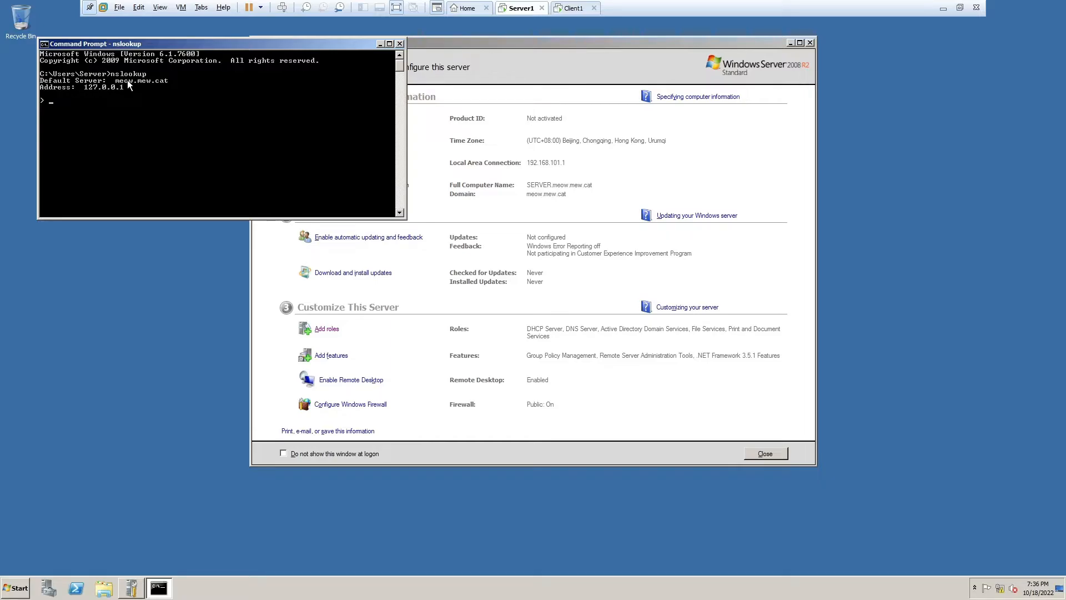
{"action": "key", "text": "alt+F4"}
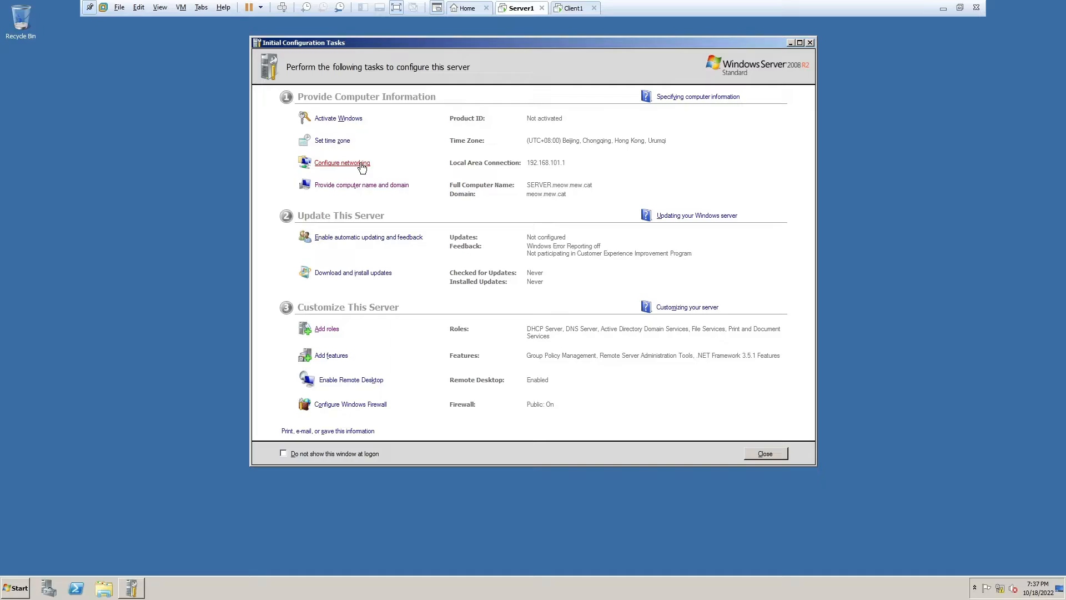
- Correct the connection's IPv4 preferred DNS server to 192.168.101.1
{"action": "left_click", "coordinate": [361, 164]}
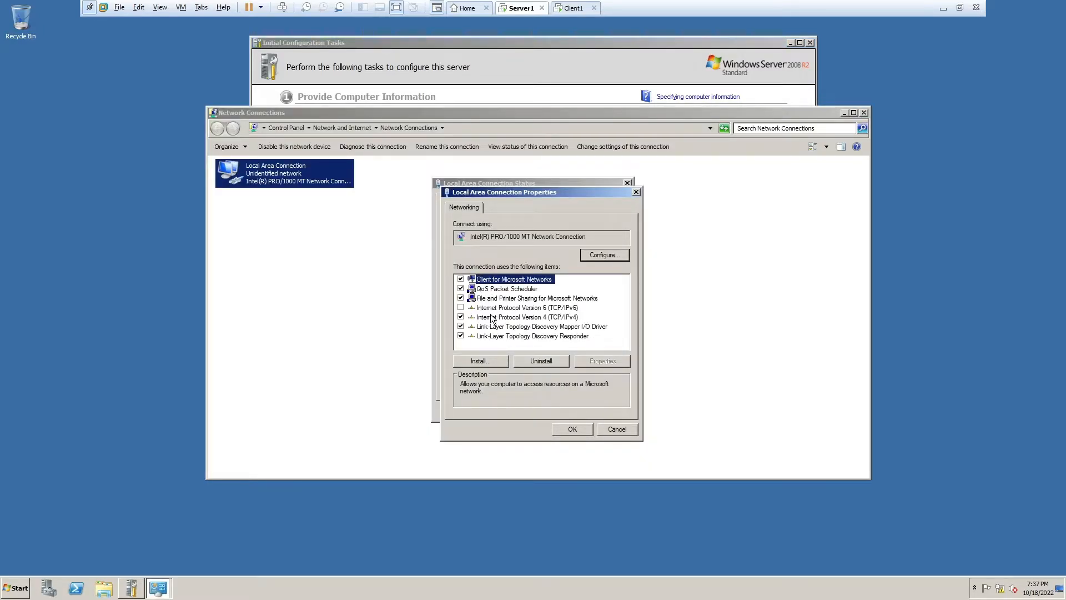
{"action": "double_click", "coordinate": [491, 317]}
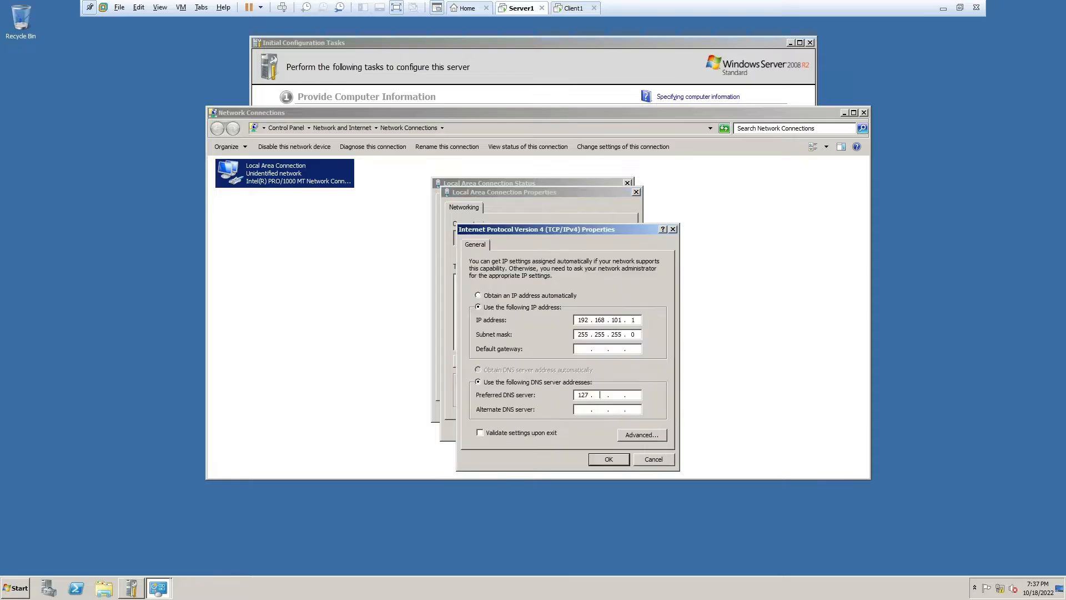
{"action": "key", "text": "BackSpace"}
{"action": "key", "text": "BackSpace"}
{"action": "type", "text": "92 . 168 . 101 . 1"}
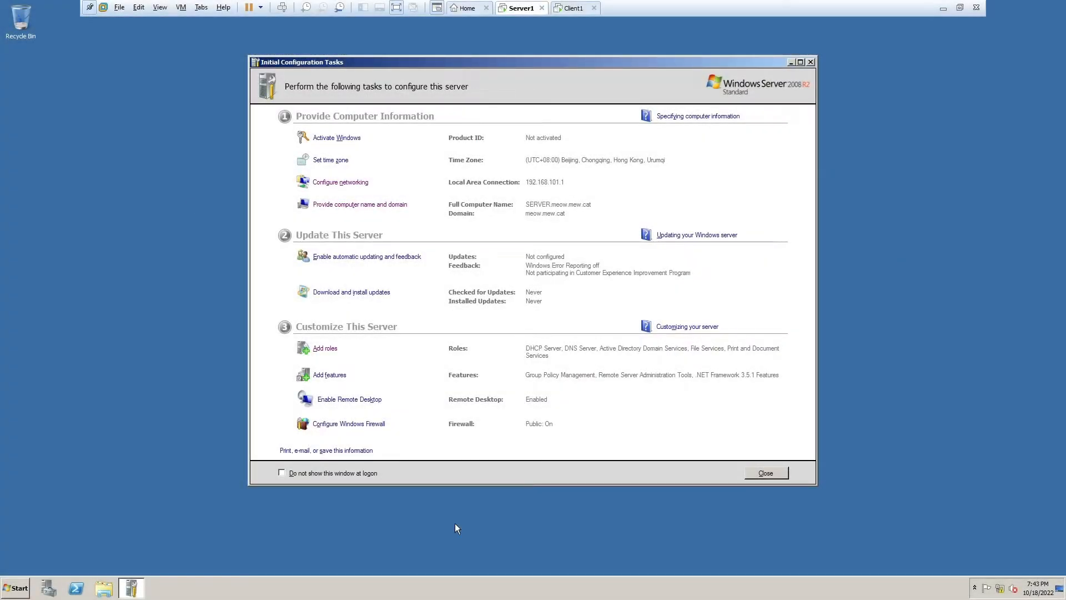
- Launch Active Directory Users and Computers from the Start menu's Administrative Tools
{"action": "left_click", "coordinate": [3, 594]}
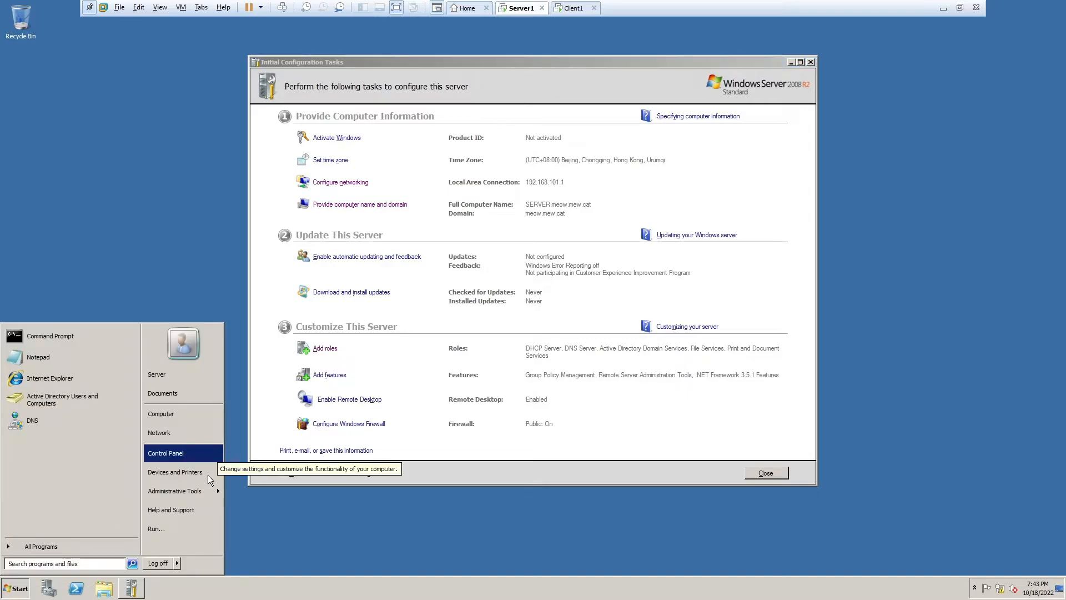
{"action": "mouse_move", "coordinate": [207, 500]}
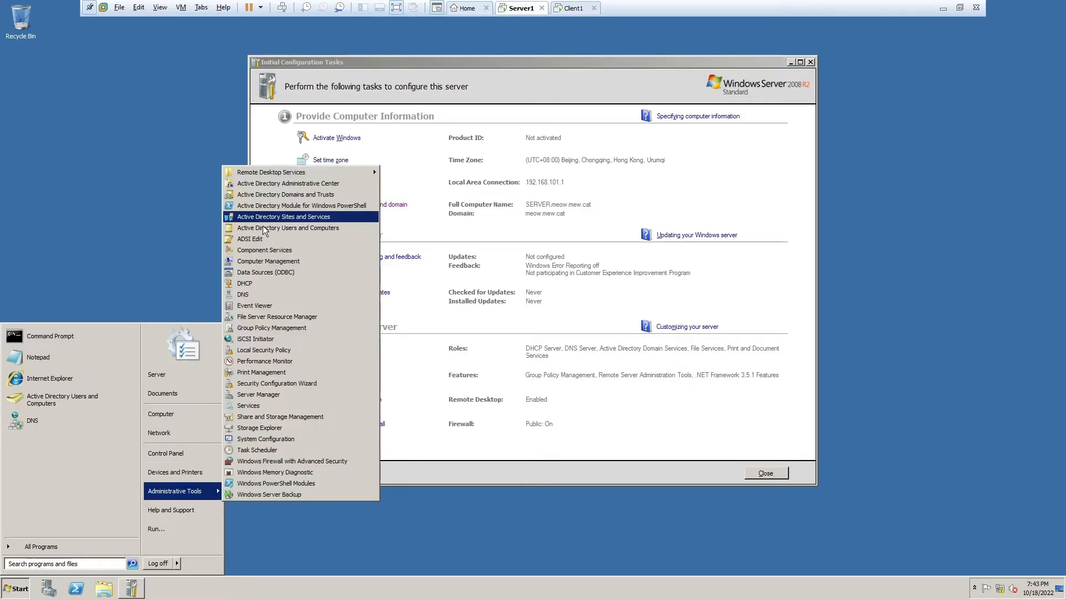
{"action": "left_click", "coordinate": [310, 228]}
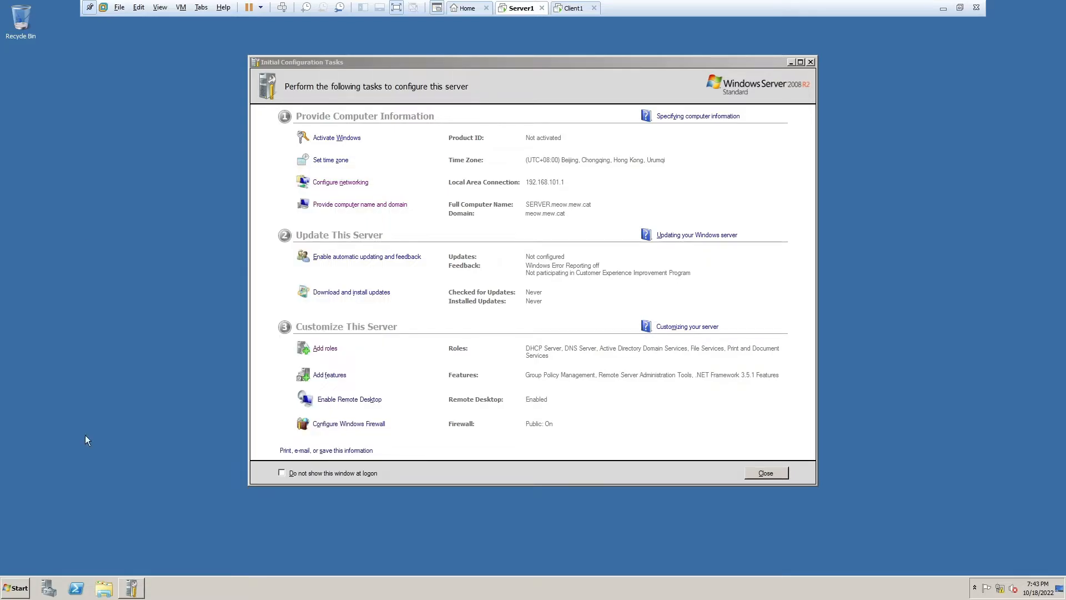
{"action": "left_click_drag", "start_coordinate": [682, 57], "coordinate": [680, 60]}
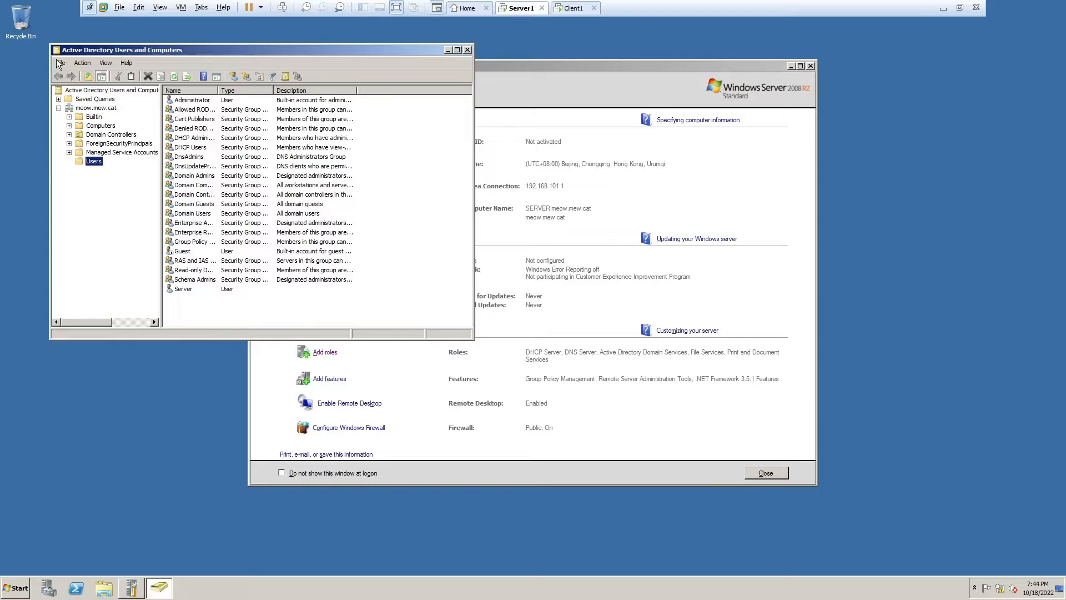
- Add a 'clients' organizational unit directly under the meow.mew.cat domain
{"action": "double_click", "coordinate": [96, 108]}
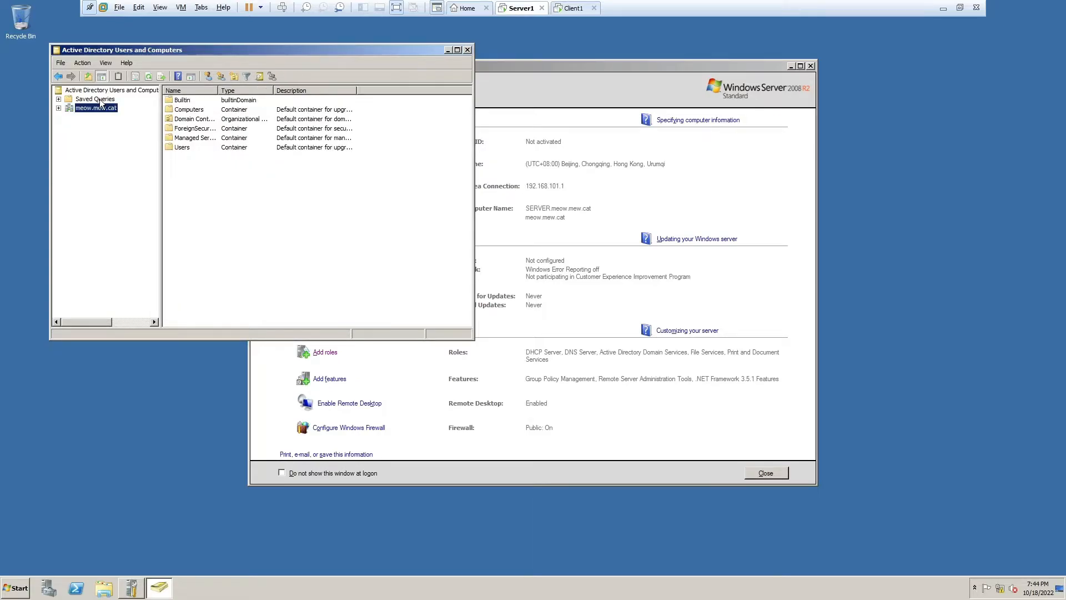
{"action": "left_click", "coordinate": [59, 109]}
{"action": "right_click", "coordinate": [96, 107]}
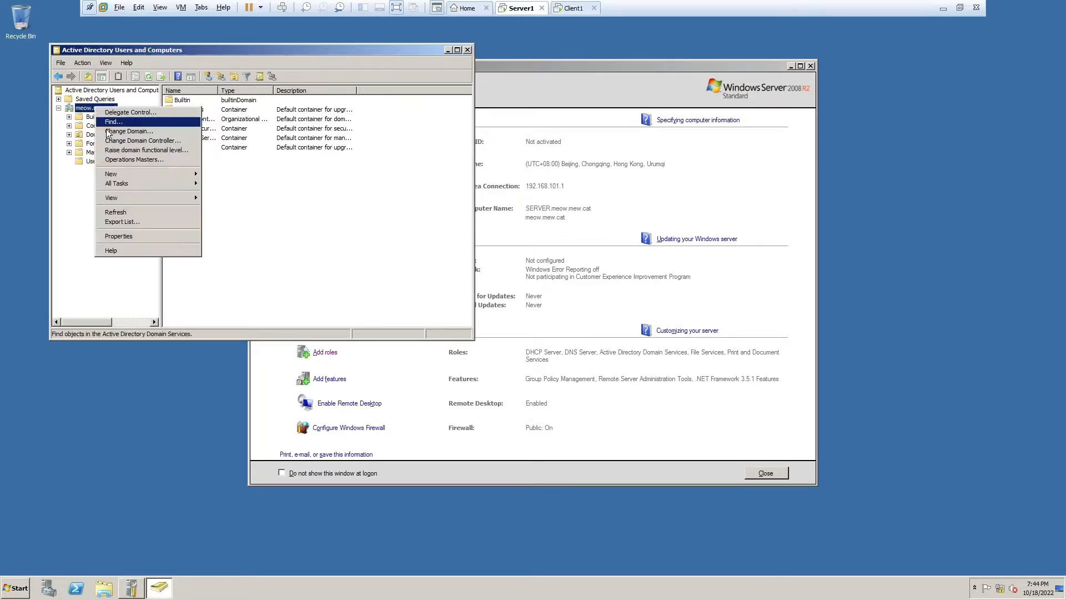
{"action": "mouse_move", "coordinate": [119, 173]}
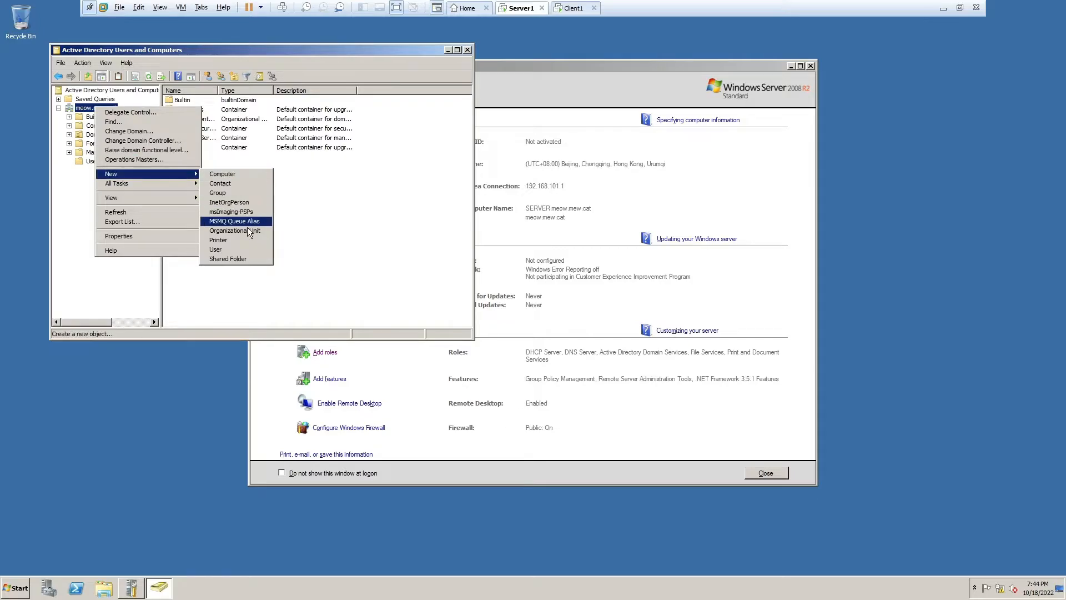
{"action": "left_click", "coordinate": [248, 230]}
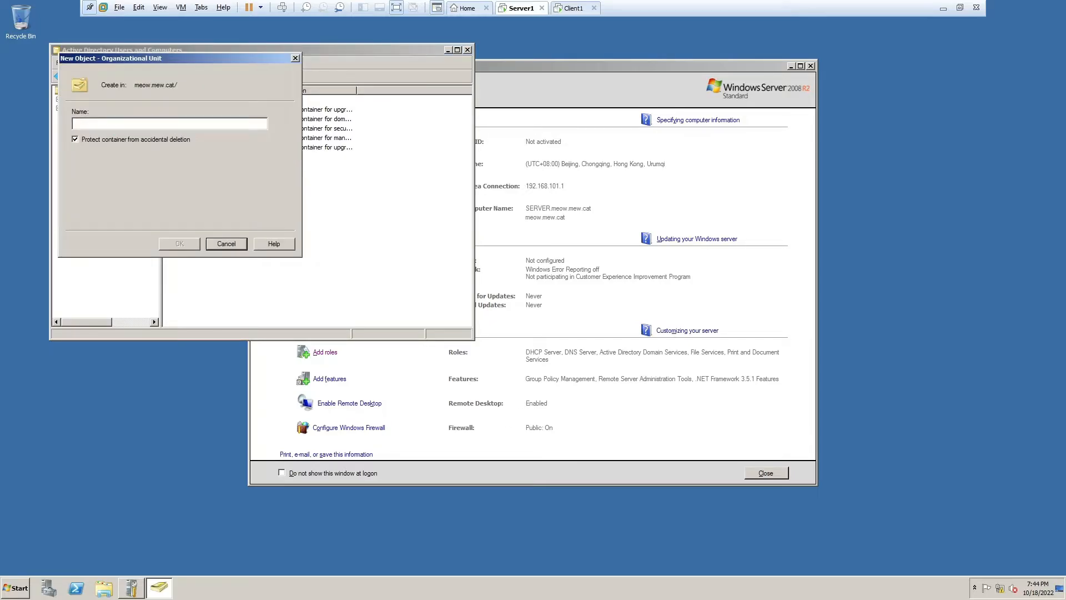
{"action": "type", "text": "clients"}
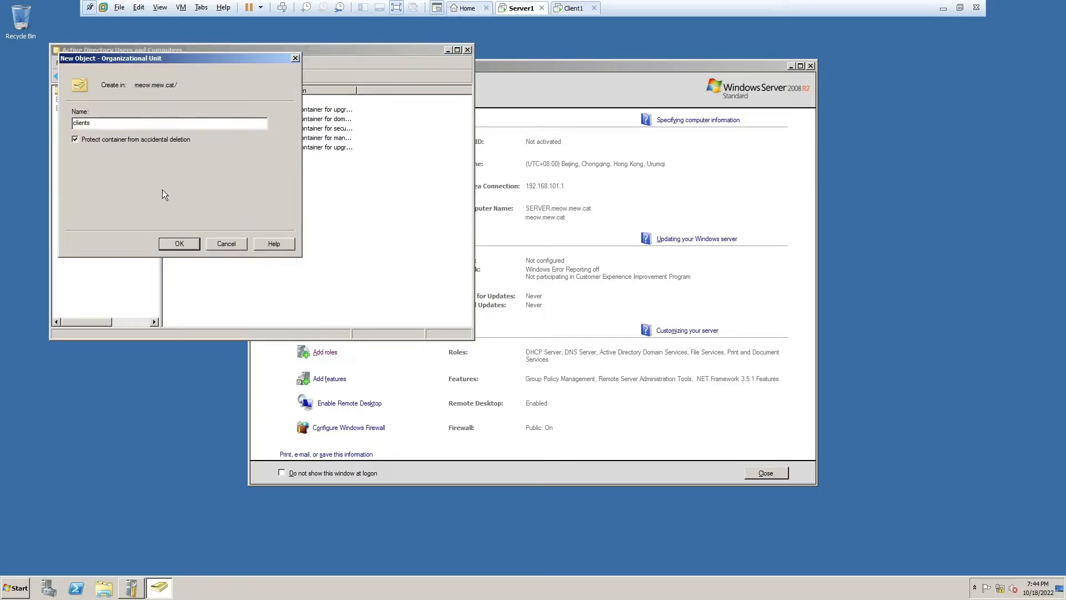
{"action": "key", "text": "Return"}
{"action": "left_click", "coordinate": [101, 169]}
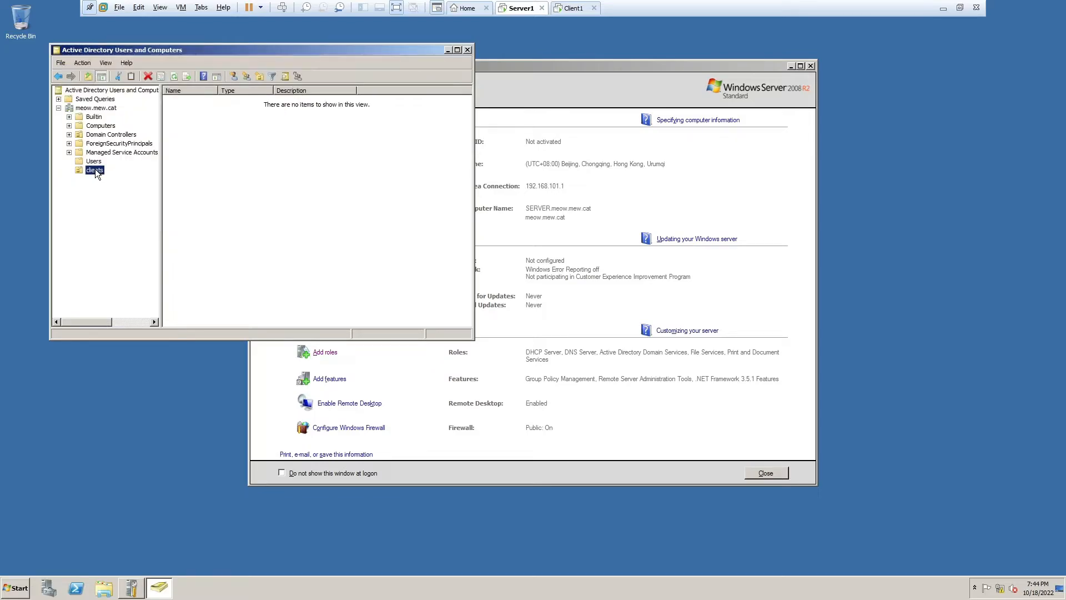
{"action": "right_click", "coordinate": [96, 171]}
{"action": "left_click", "coordinate": [242, 228]}
- Create user client1 in the clients OU with a typed password set to never expire
{"action": "right_click", "coordinate": [263, 165]}
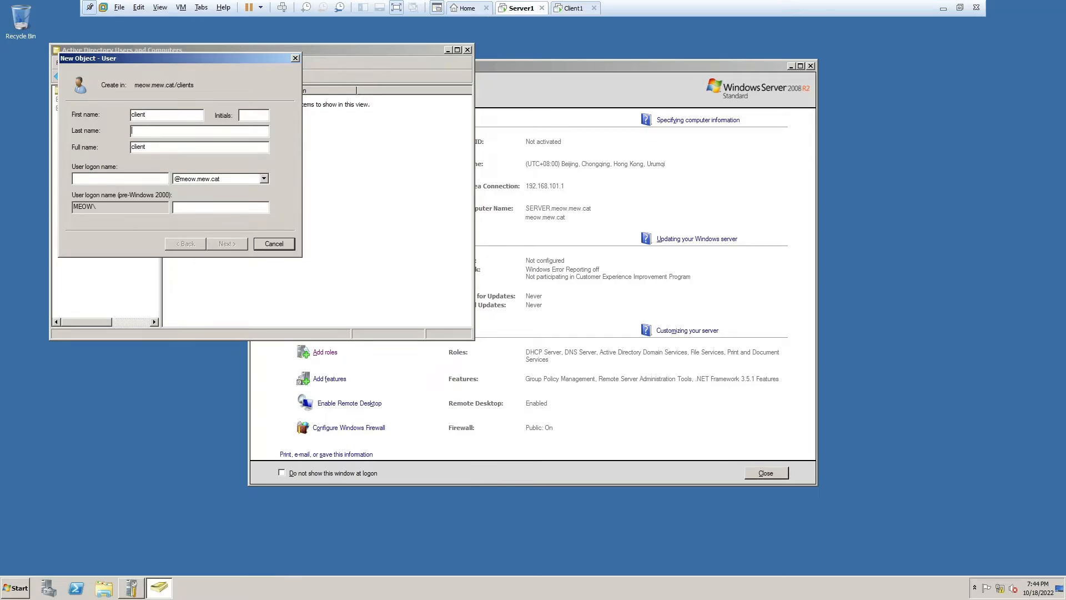
{"action": "type", "text": "client1"}
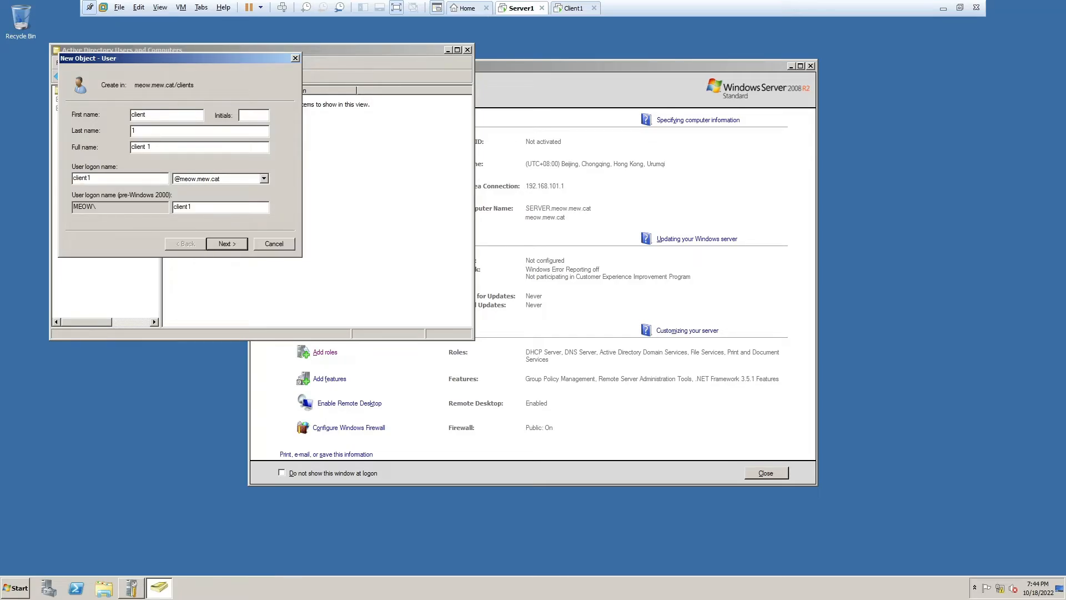
{"action": "left_click", "coordinate": [245, 241]}
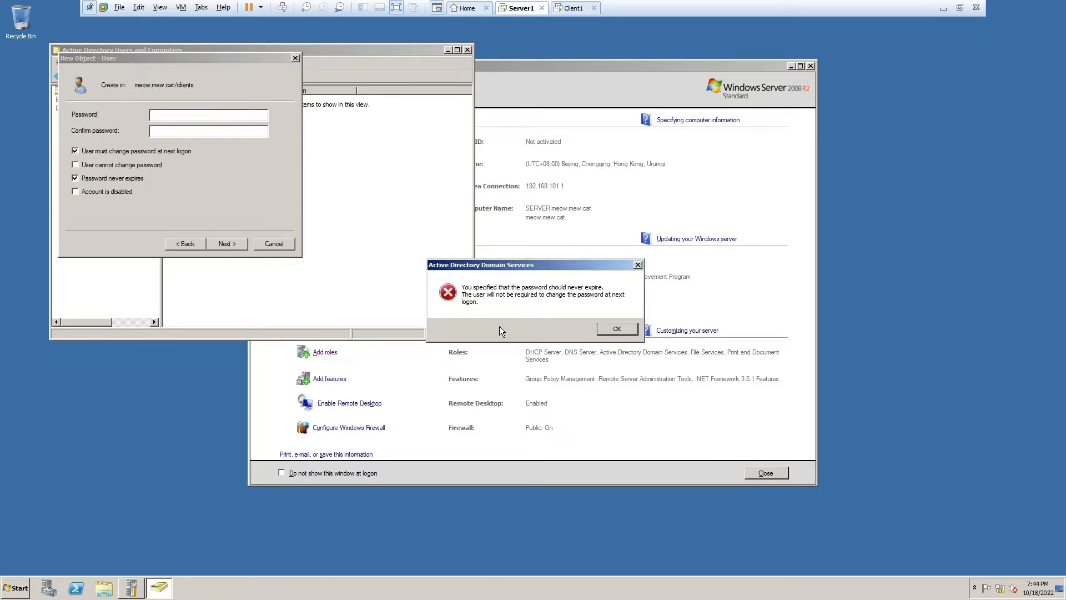
{"action": "left_click", "coordinate": [616, 328]}
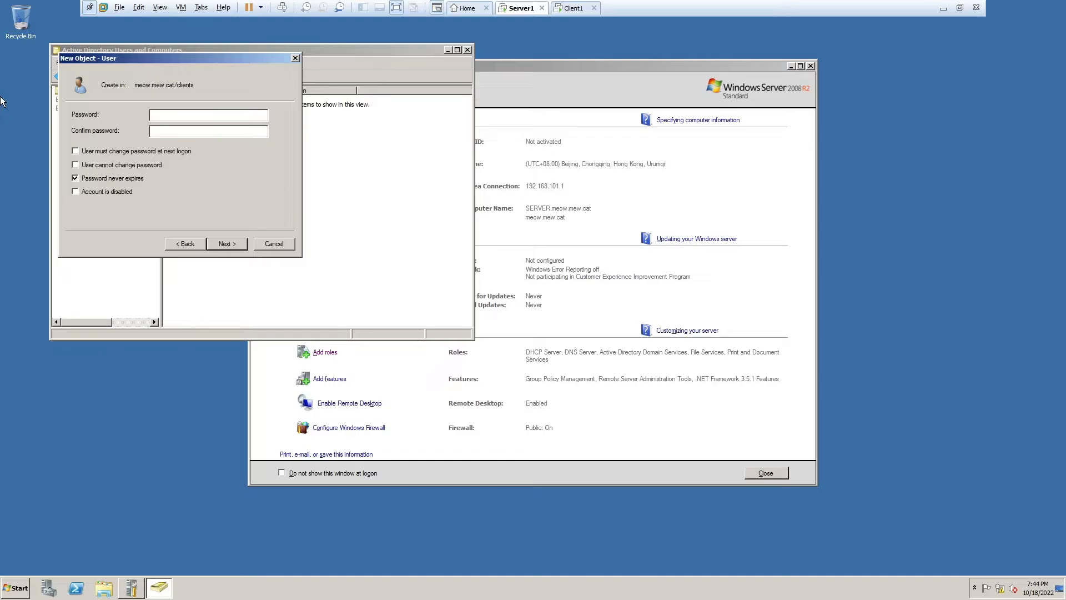
{"action": "type", "text": "Password1"}
{"action": "key", "text": "Tab"}
{"action": "type", "text": "Password1"}
{"action": "left_click", "coordinate": [229, 247]}
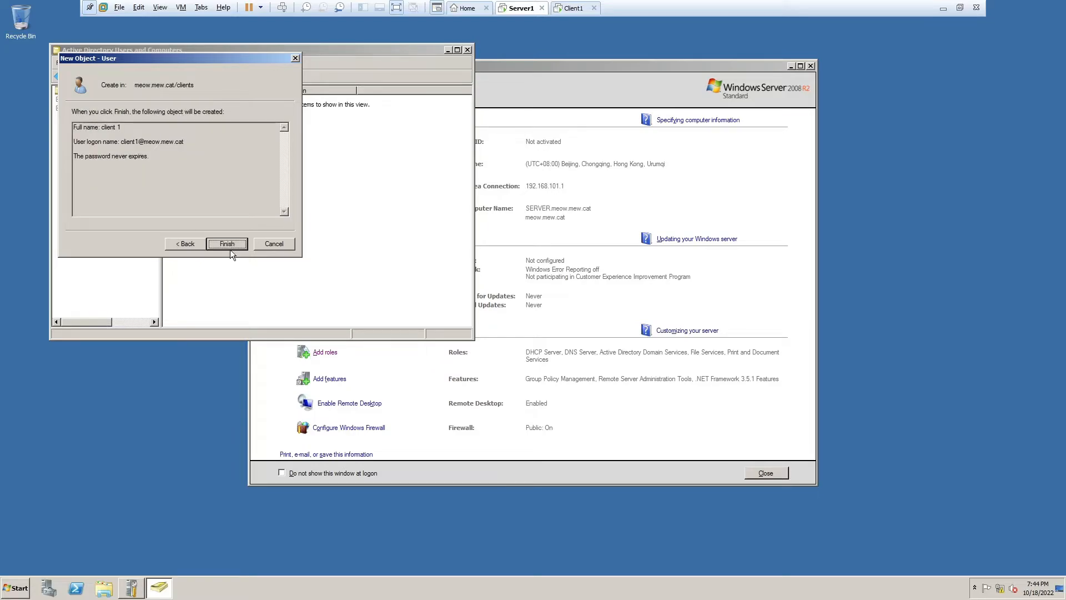
{"action": "left_click", "coordinate": [230, 245]}
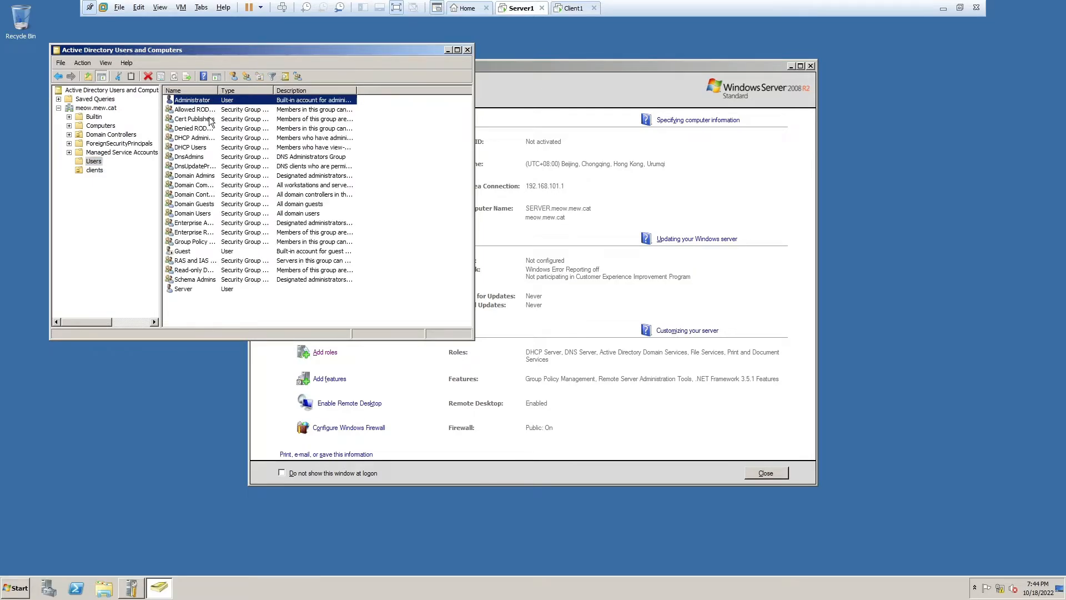
- Copy the Administrator account into new user Admin with a never-expiring password
{"action": "key", "text": "ctrl+c"}
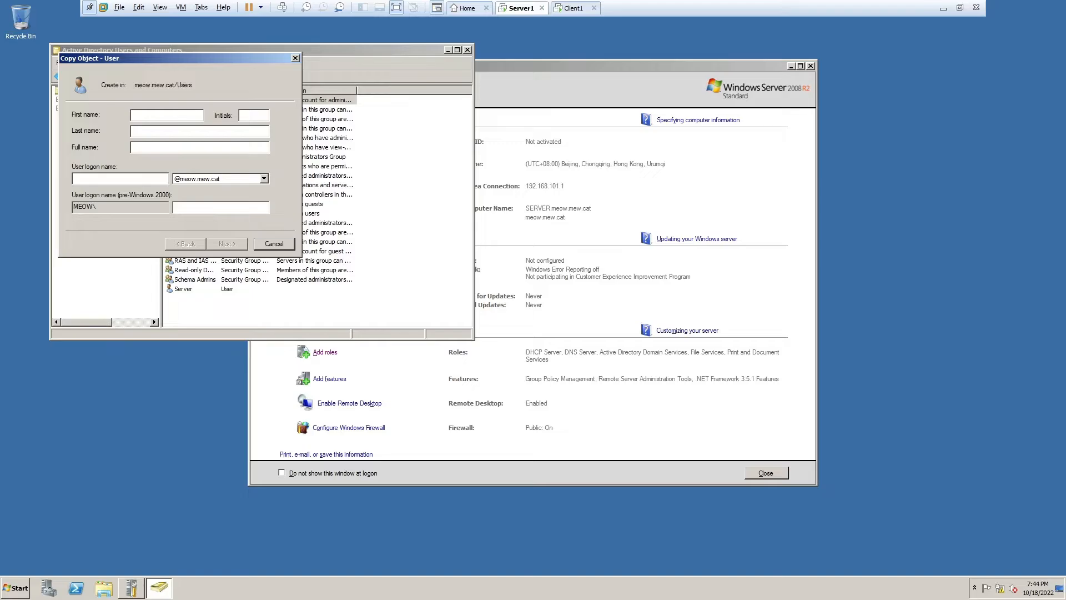
{"action": "type", "text": "Admm"}
{"action": "type", "text": "Admin"}
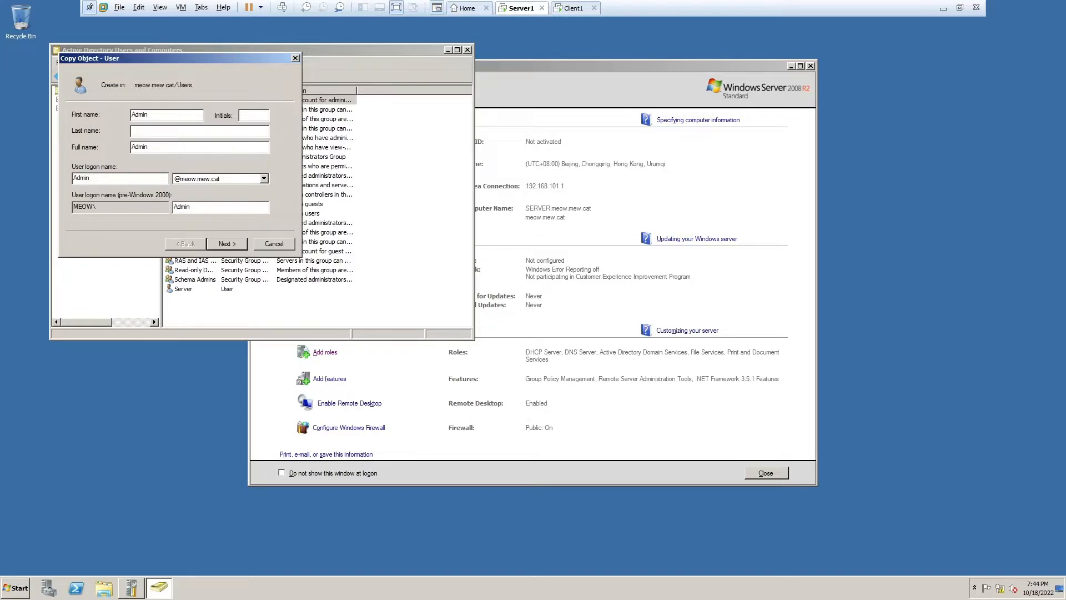
{"action": "key", "text": "Return"}
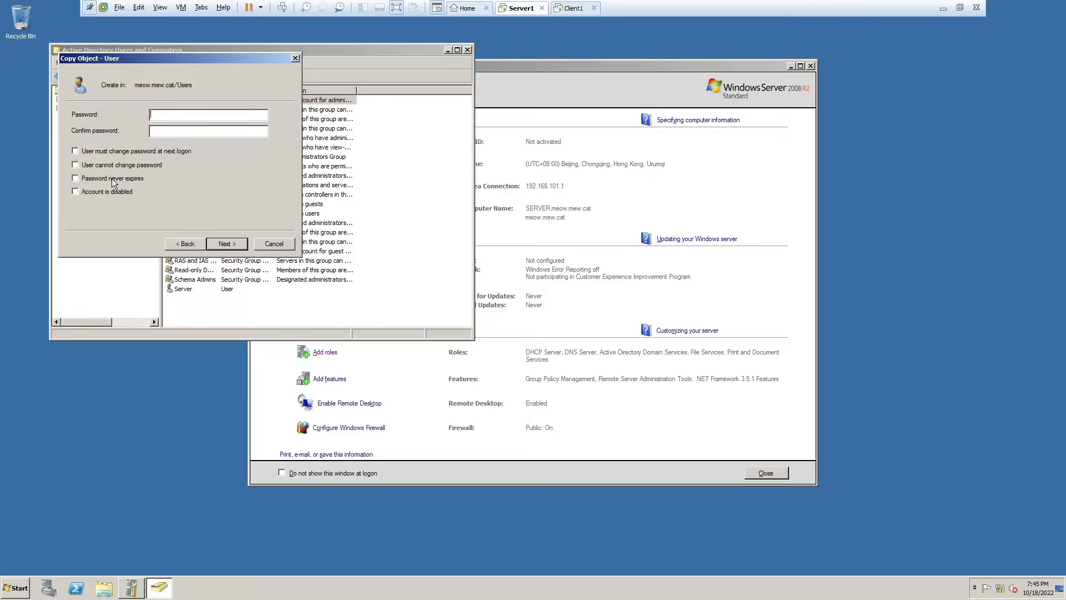
{"action": "left_click", "coordinate": [112, 178]}
{"action": "type", "text": "123456789"}
{"action": "key", "text": "Tab"}
{"action": "type", "text": "123456789"}
{"action": "left_click", "coordinate": [233, 247]}
{"action": "left_click", "coordinate": [233, 247]}
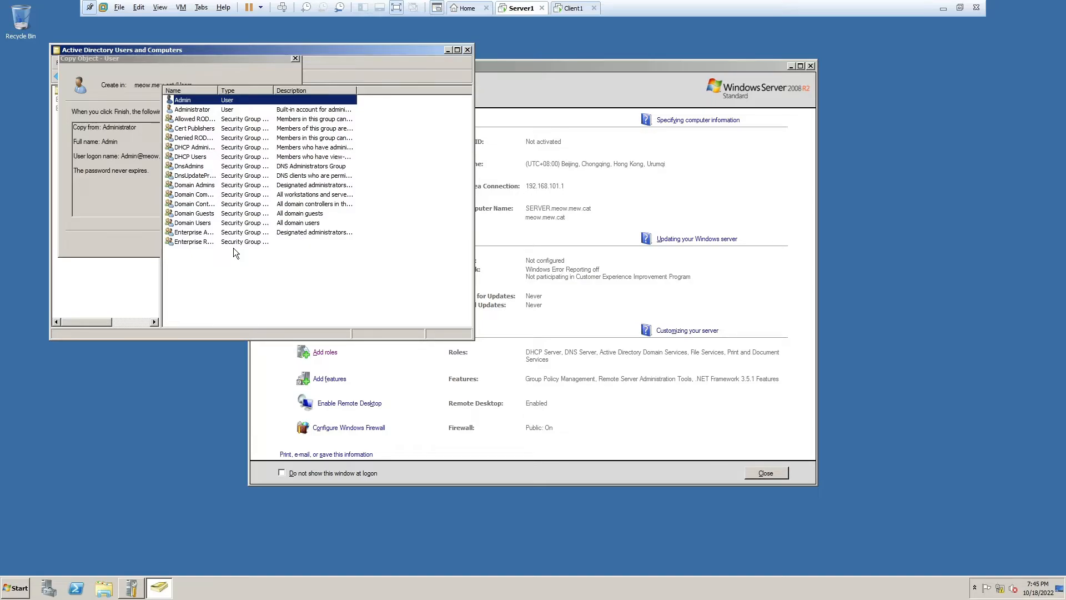
- Move the Admin user into the clients OU and review its members
{"action": "left_click_drag", "start_coordinate": [184, 100], "coordinate": [93, 171]}
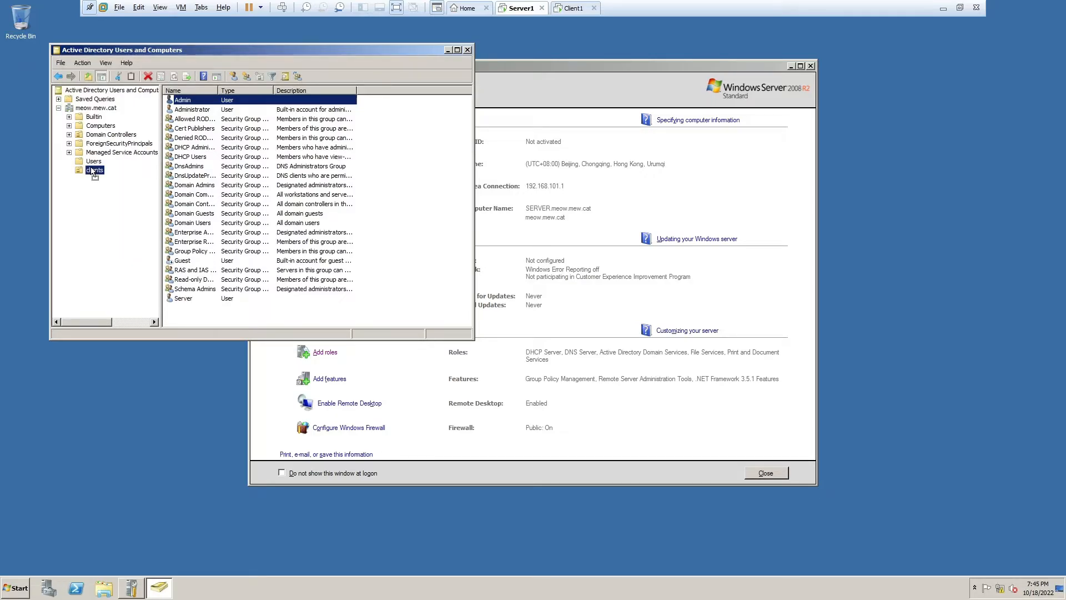
{"action": "left_click", "coordinate": [93, 171]}
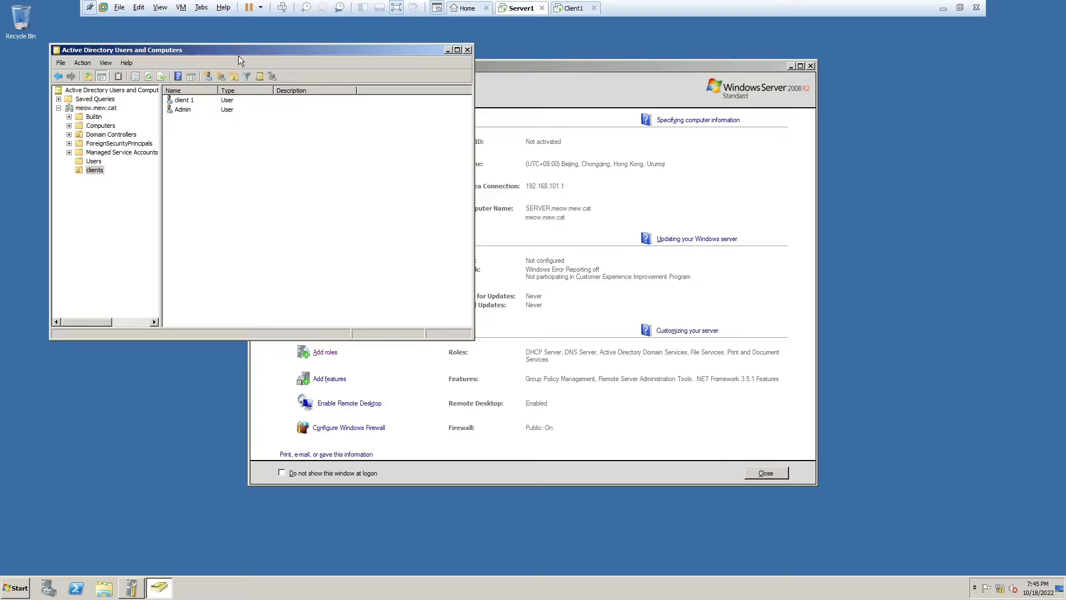
{"action": "left_click", "coordinate": [222, 100]}
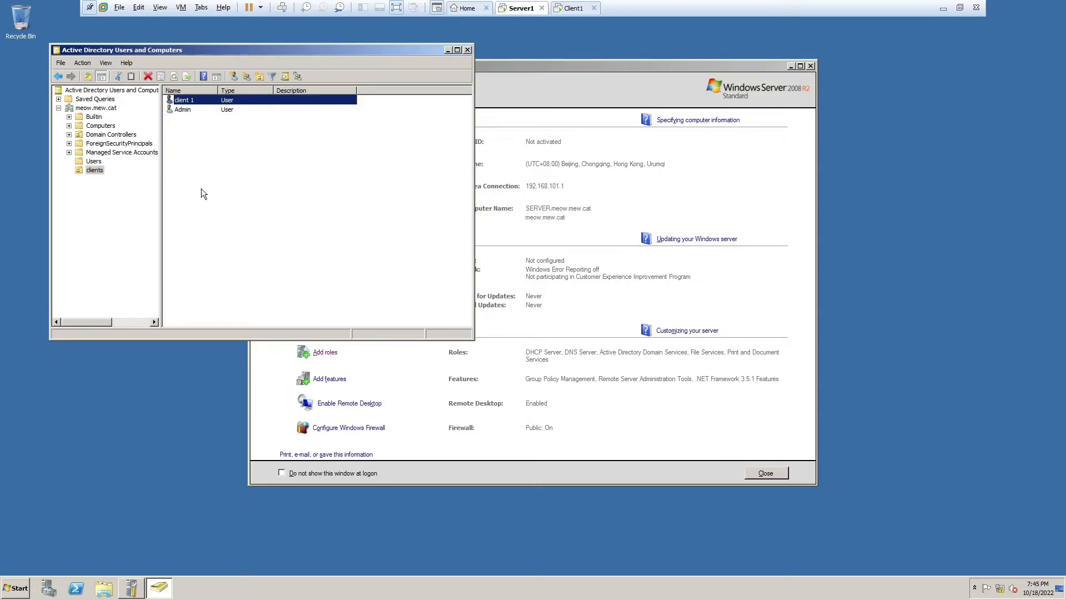
{"action": "left_click", "coordinate": [202, 190]}
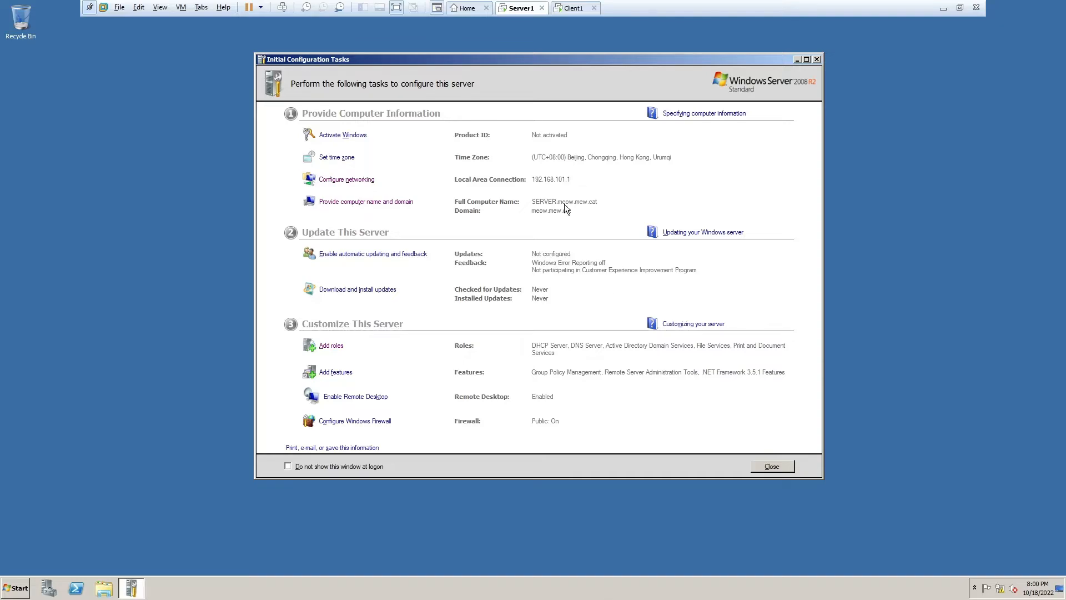
{"action": "left_click", "coordinate": [572, 8]}
- Launch Computer Management via a Start search for 'comput' and show Disk Management
{"action": "left_click", "coordinate": [527, 7]}
{"action": "key", "text": "super"}
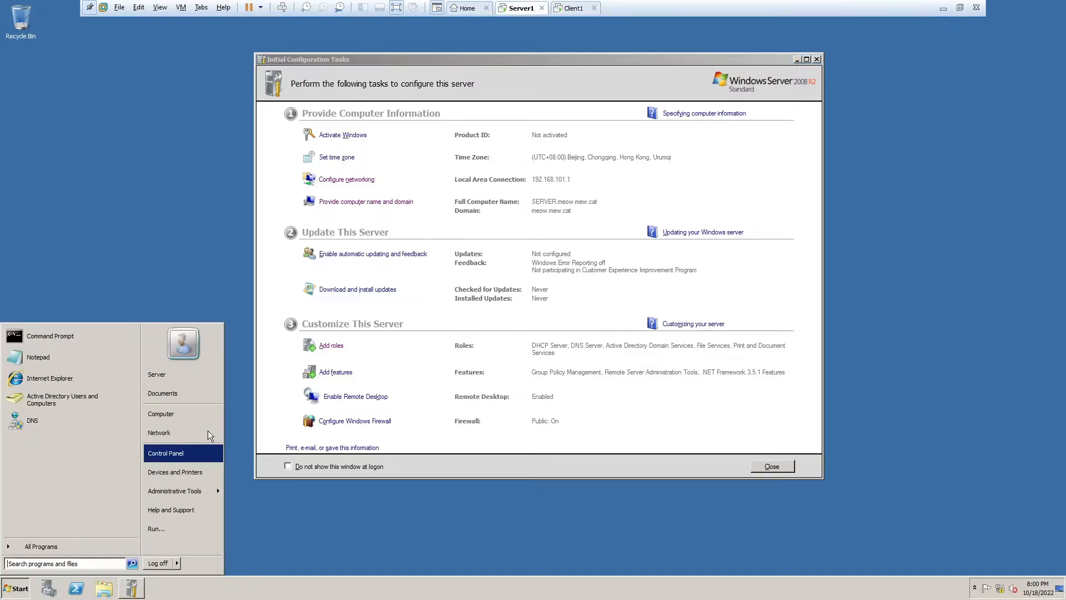
{"action": "type", "text": "computer"}
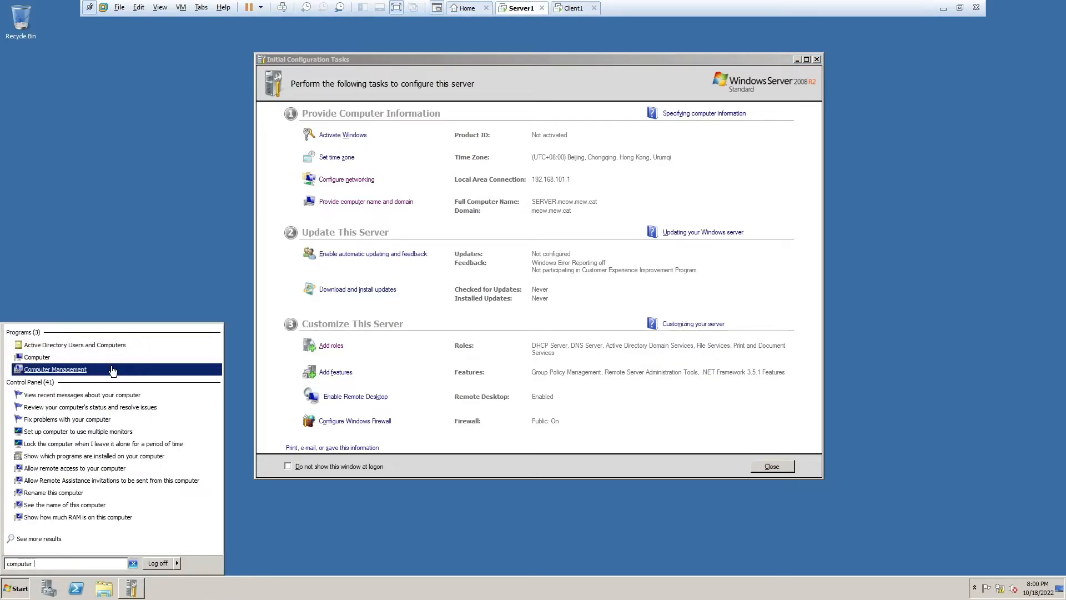
{"action": "left_click", "coordinate": [68, 371]}
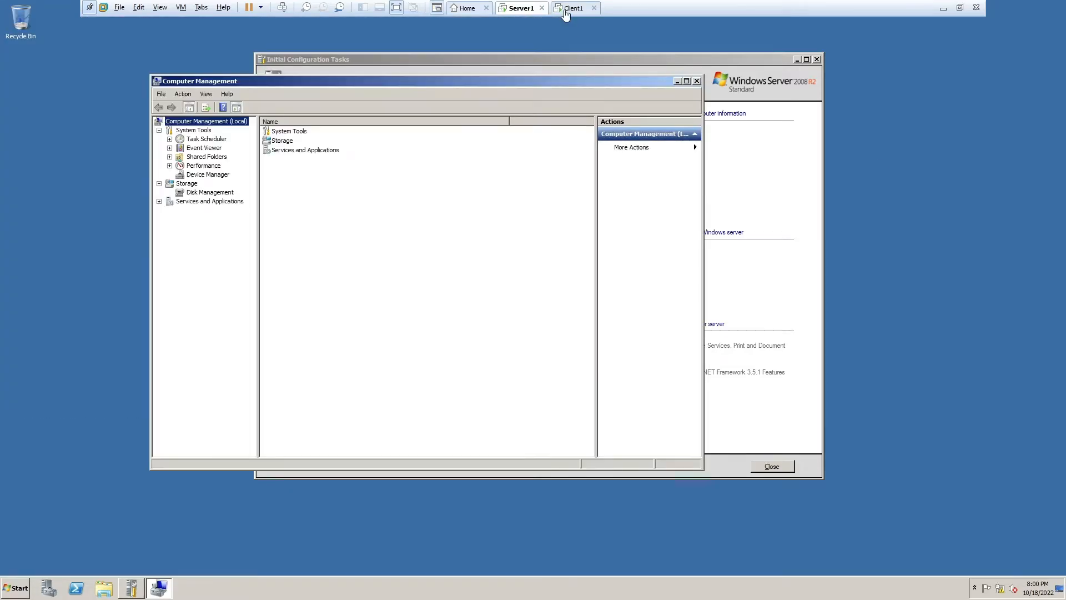
{"action": "left_click", "coordinate": [572, 8]}
{"action": "left_click", "coordinate": [524, 7]}
{"action": "left_click", "coordinate": [190, 193]}
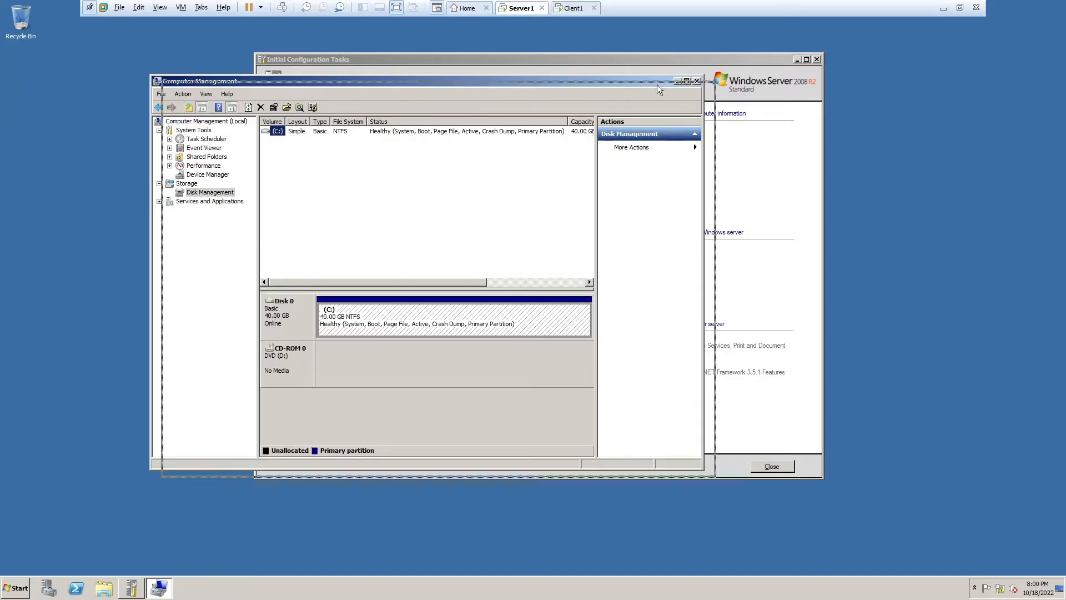
{"action": "left_click_drag", "start_coordinate": [658, 84], "coordinate": [755, 73]}
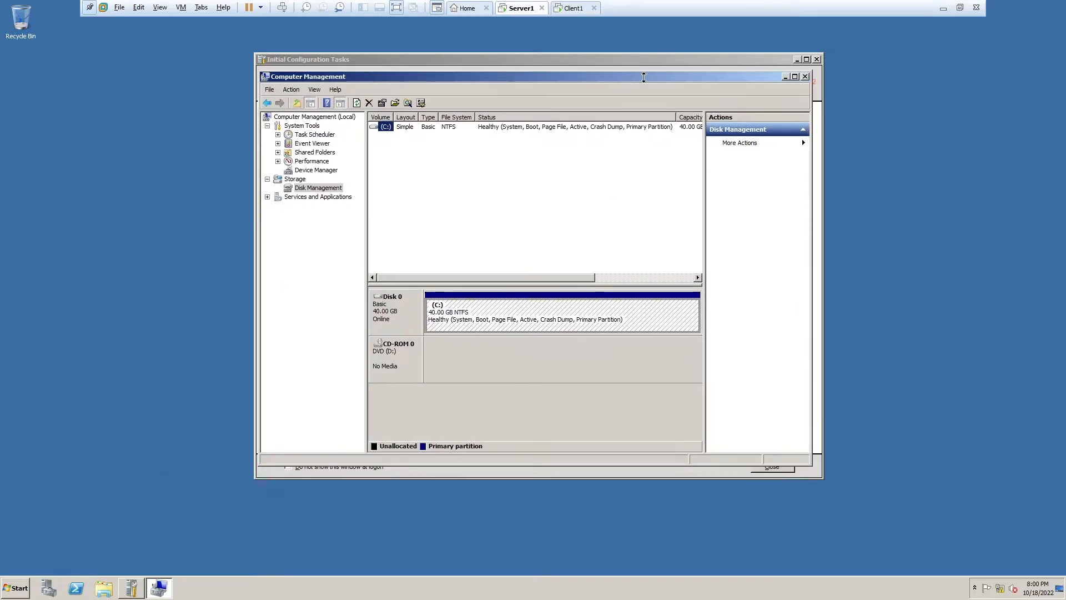
- Shrink the C: volume by 20000 MB to 20.47 GB, freeing 19.53 GB on Disk 0
{"action": "right_click", "coordinate": [388, 126]}
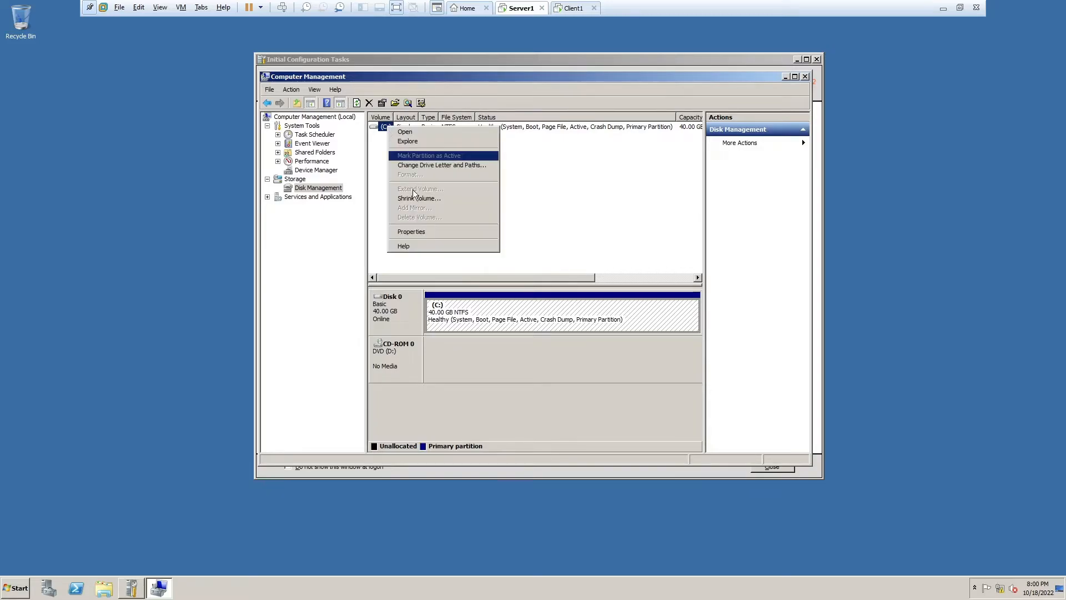
{"action": "left_click", "coordinate": [415, 199]}
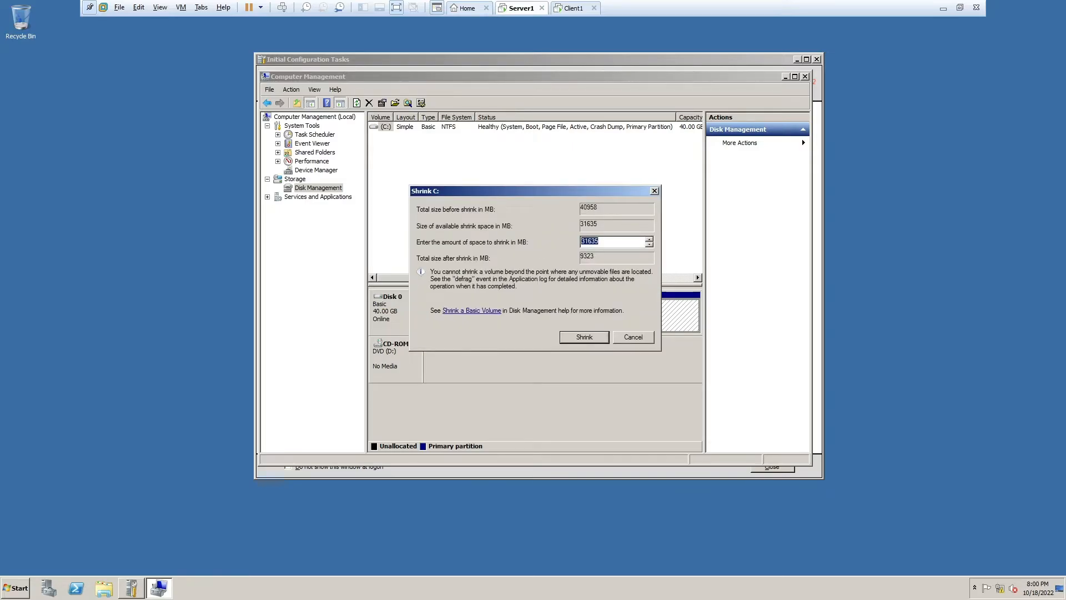
{"action": "left_click", "coordinate": [611, 242]}
{"action": "key", "text": "ctrl+a"}
{"action": "type", "text": "2000"}
{"action": "left_click", "coordinate": [584, 337]}
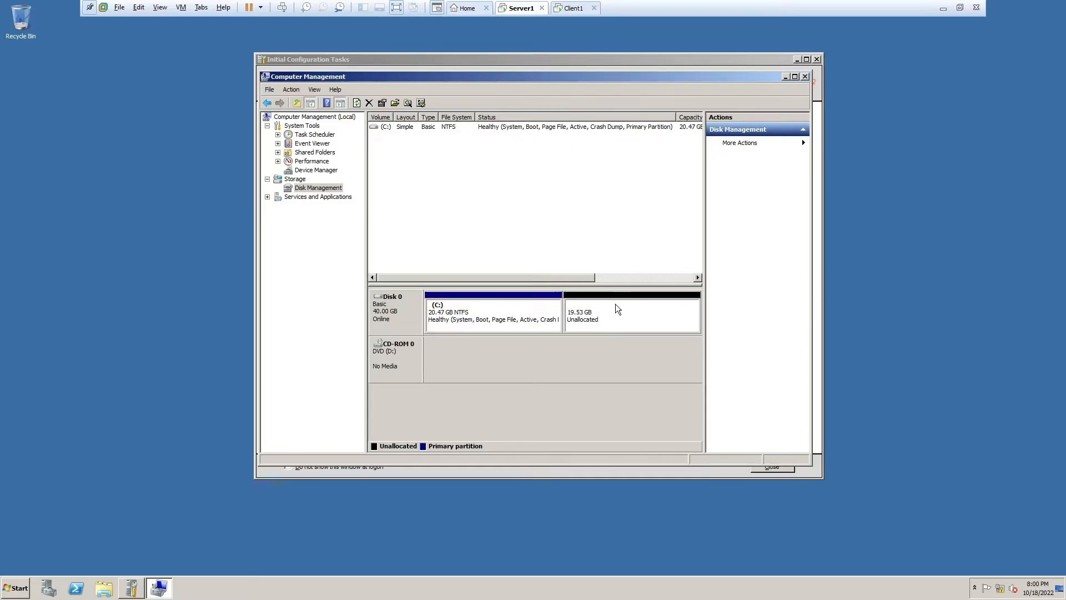
- Create a full-size NTFS simple volume E: labelled 'Redirection' in the unallocated space
{"action": "right_click", "coordinate": [605, 312]}
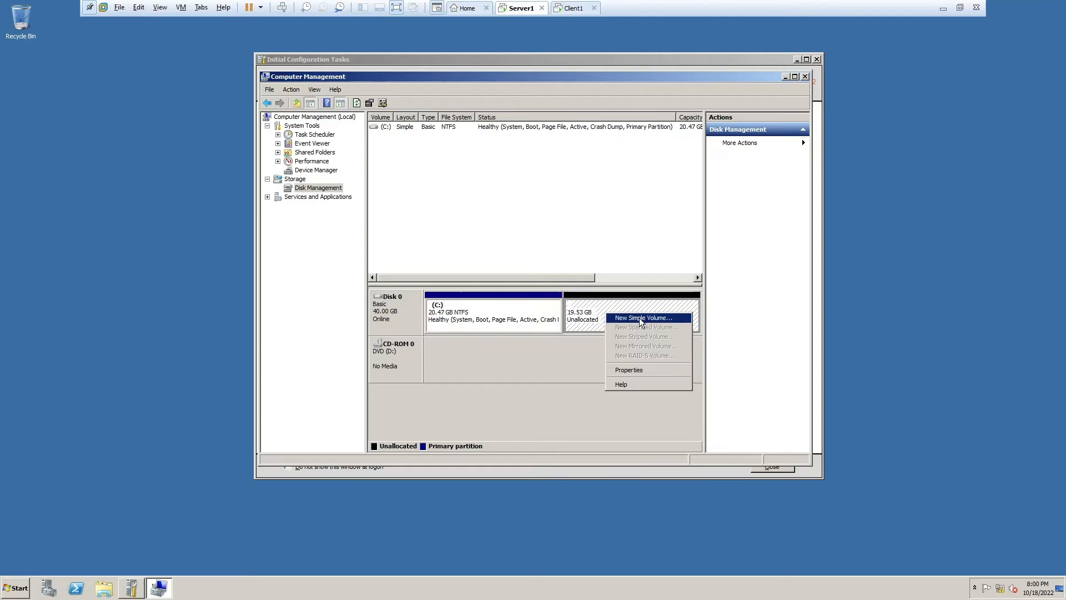
{"action": "left_click", "coordinate": [639, 317]}
{"action": "left_click", "coordinate": [578, 322]}
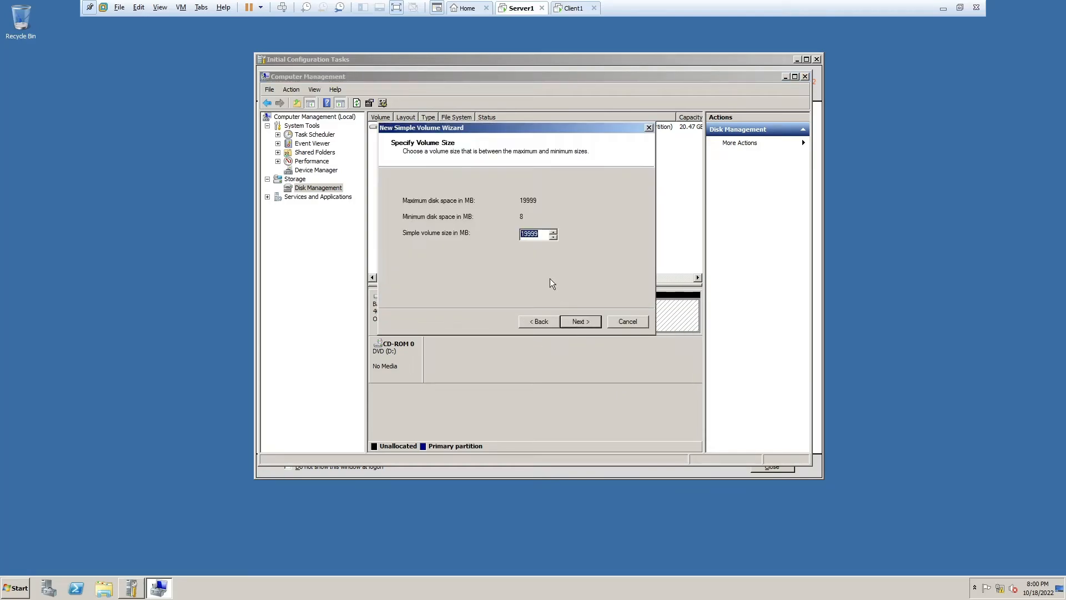
{"action": "left_click", "coordinate": [579, 322]}
{"action": "left_click", "coordinate": [580, 322]}
{"action": "left_click", "coordinate": [541, 321]}
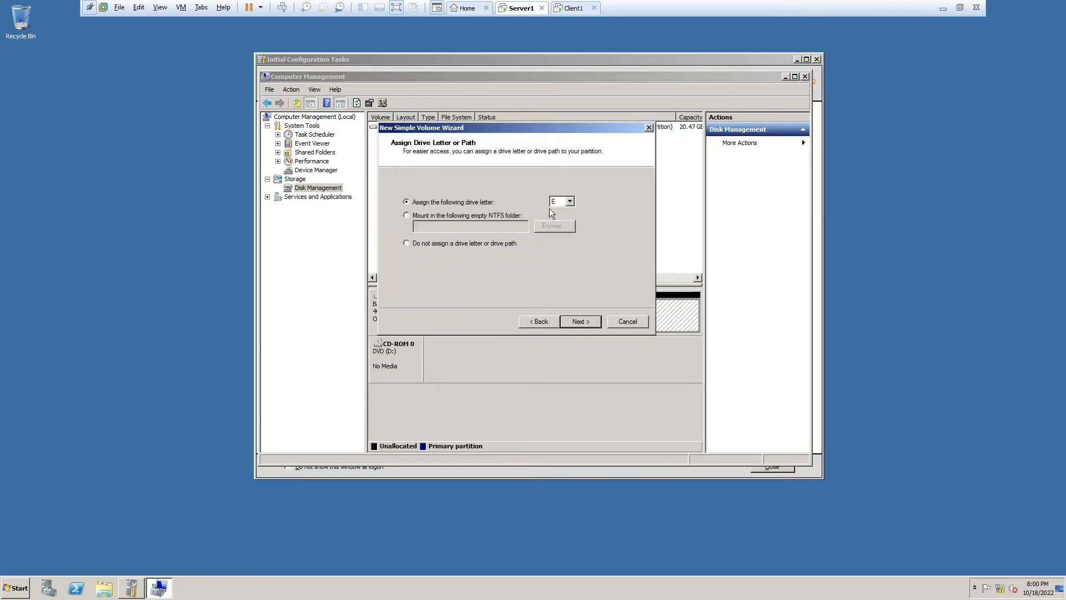
{"action": "left_click", "coordinate": [576, 323]}
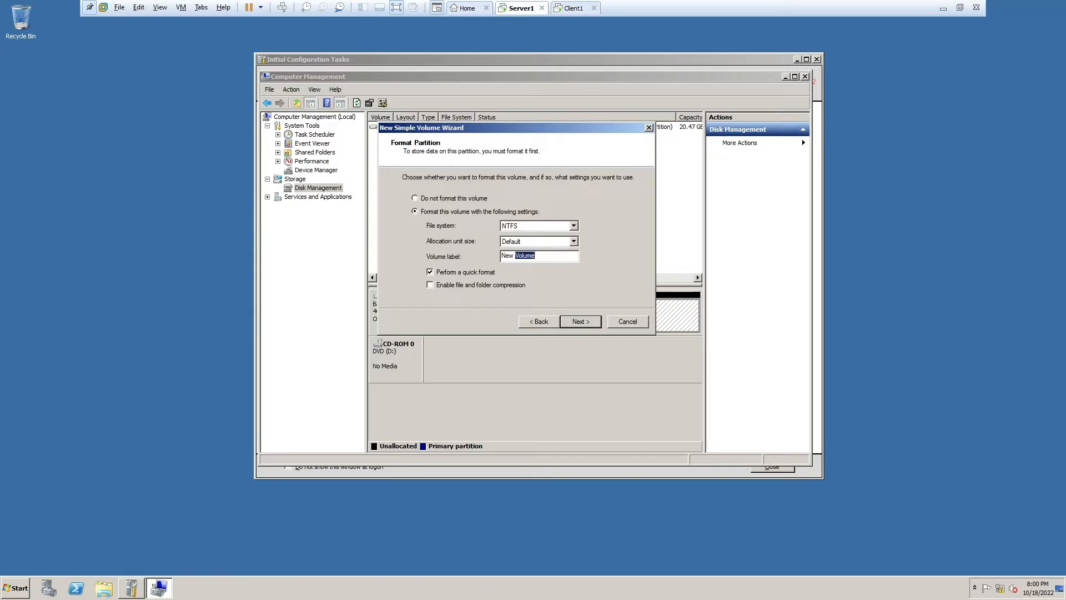
{"action": "key", "text": "Tab"}
{"action": "type", "text": "Redirection Fo"}
{"action": "left_click", "coordinate": [600, 321]}
{"action": "left_click", "coordinate": [580, 321]}
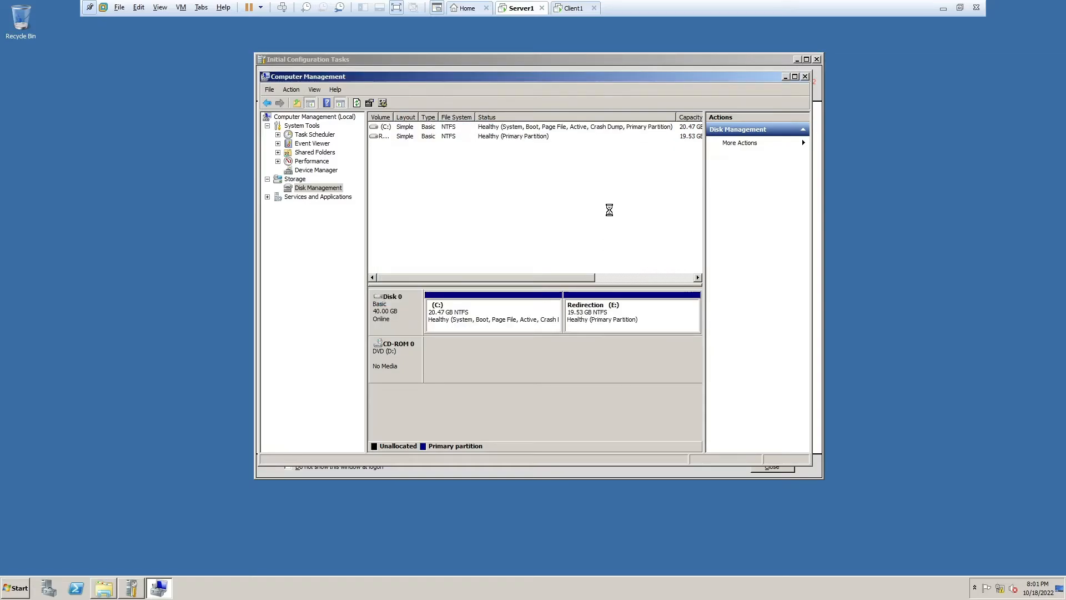
- Select the new Redirection volume in Disk Management and bring up its actions menu
{"action": "left_click", "coordinate": [383, 137]}
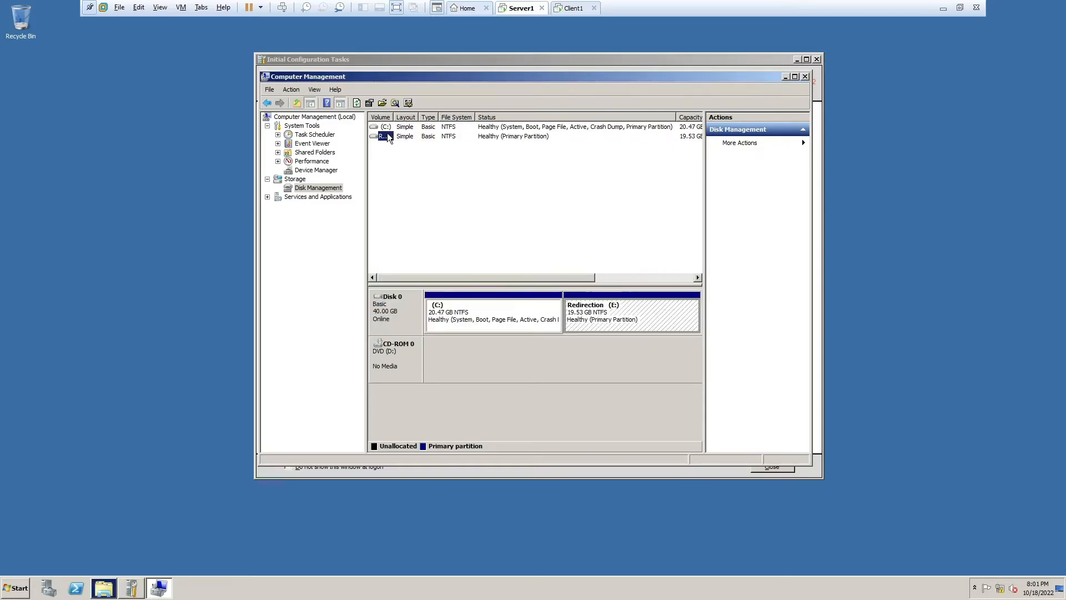
{"action": "left_click", "coordinate": [391, 127]}
{"action": "left_click", "coordinate": [390, 137]}
{"action": "right_click", "coordinate": [389, 137]}
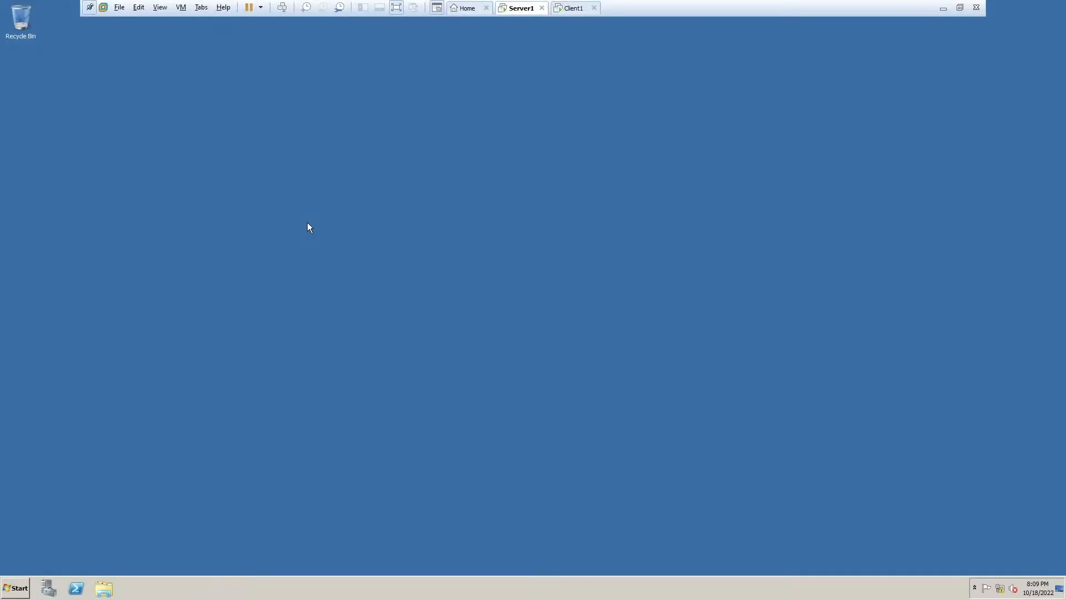
- Launch Group Policy Management and expand the forest down to the meow.mew.cat domain
{"action": "key", "text": "super"}
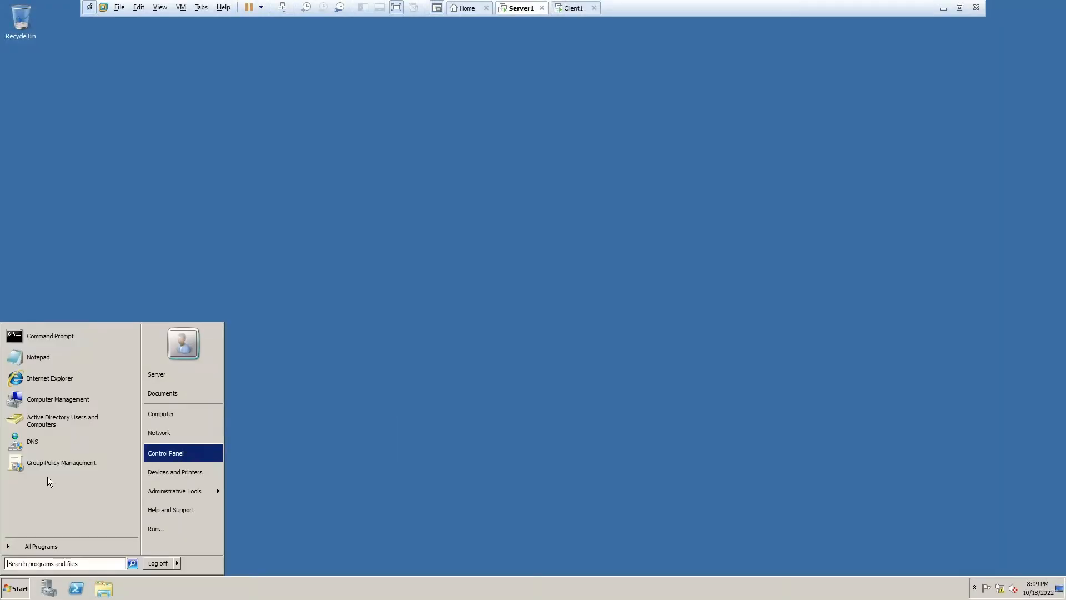
{"action": "mouse_move", "coordinate": [189, 492]}
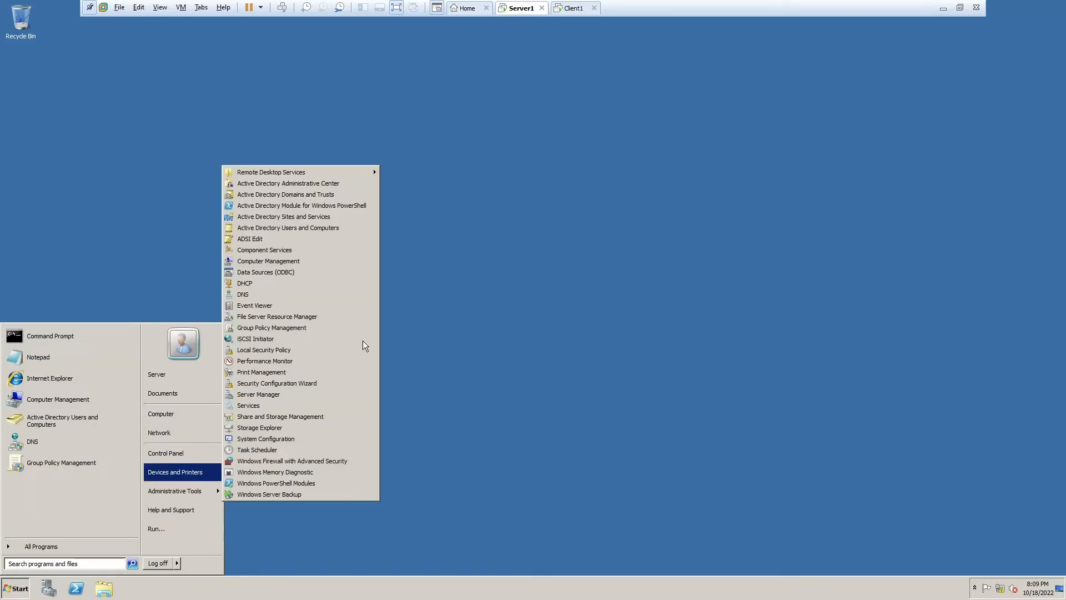
{"action": "left_click", "coordinate": [305, 317]}
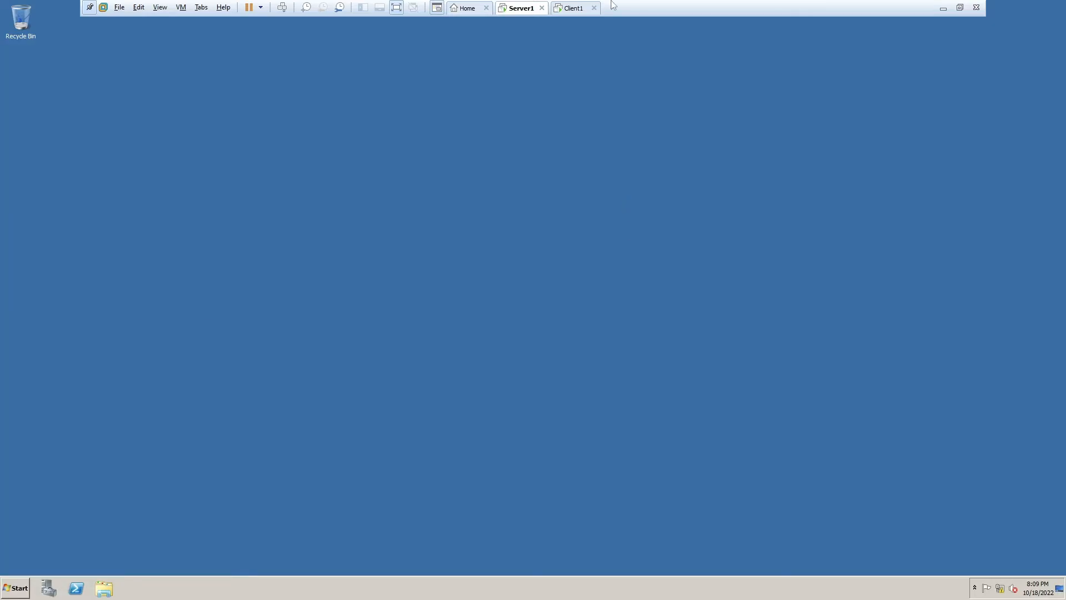
{"action": "left_click_drag", "start_coordinate": [404, 78], "coordinate": [479, 102]}
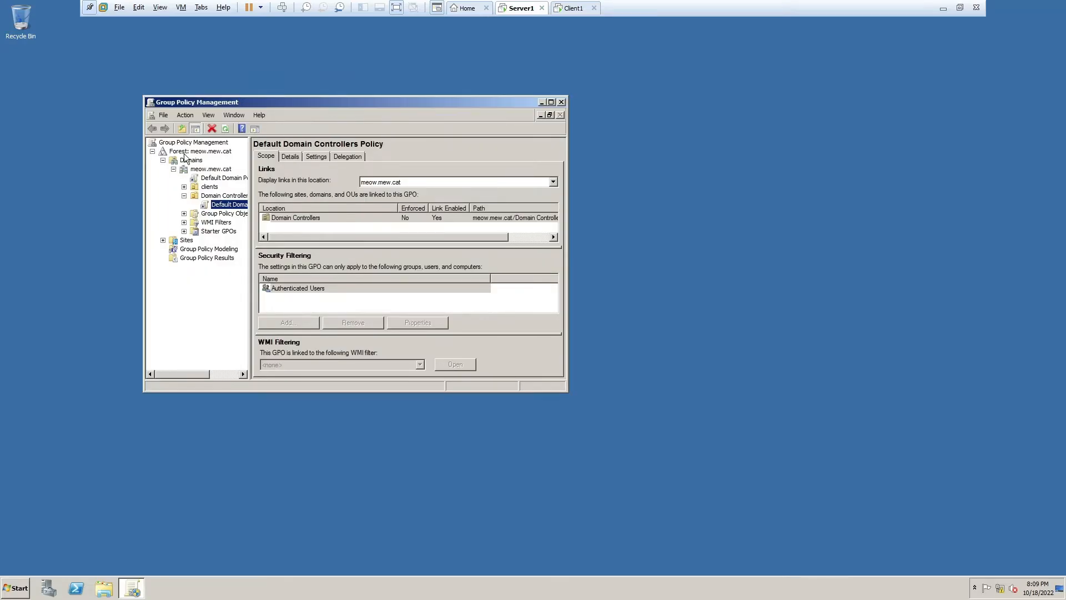
{"action": "left_click", "coordinate": [152, 151]}
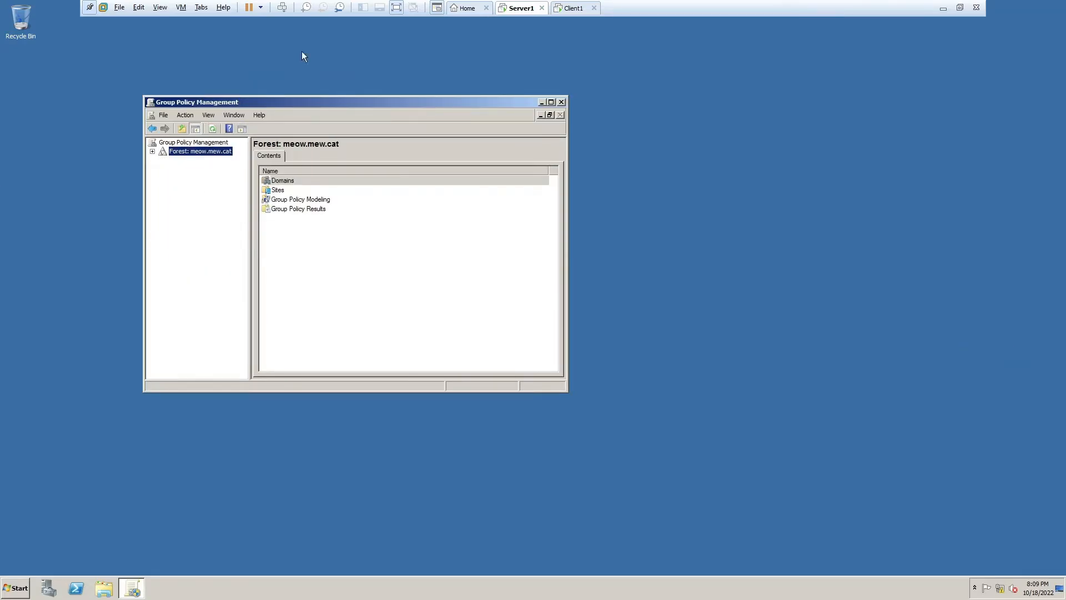
{"action": "left_click_drag", "start_coordinate": [427, 101], "coordinate": [445, 101]}
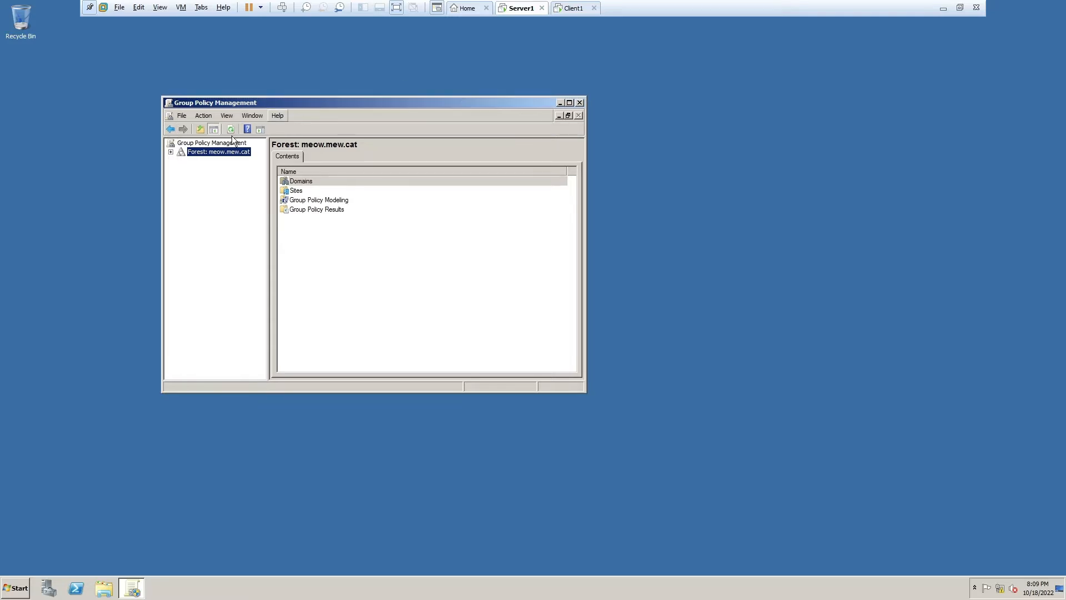
{"action": "left_click", "coordinate": [170, 152]}
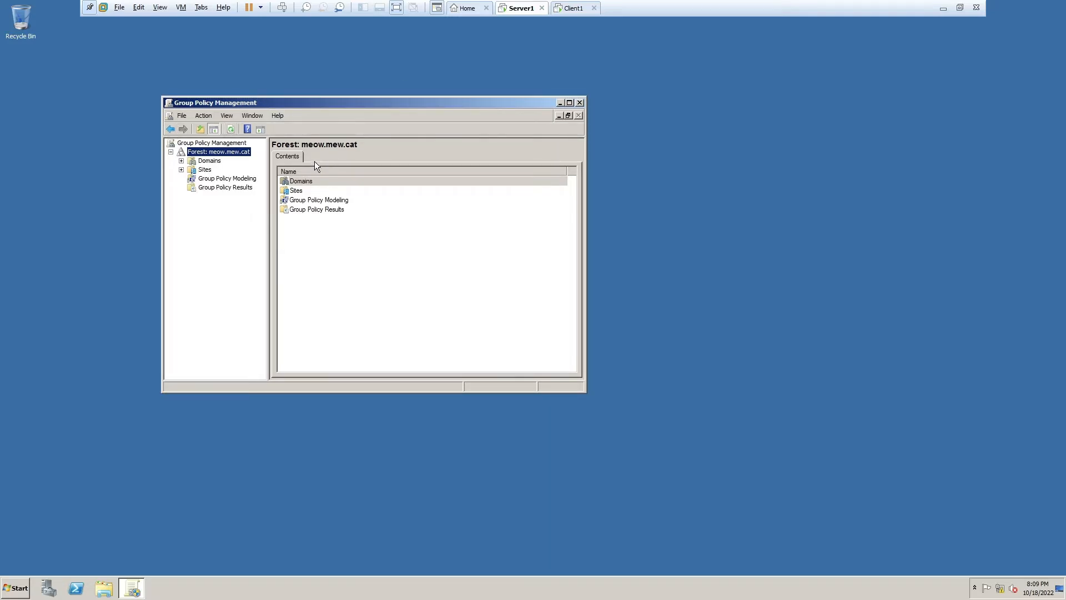
{"action": "left_click", "coordinate": [192, 169]}
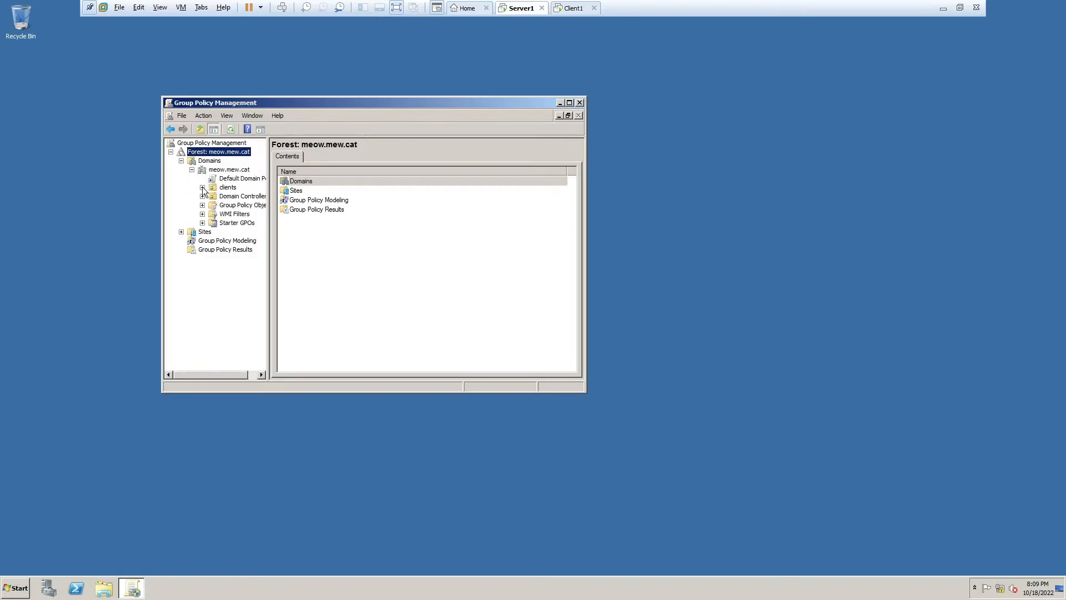
- Create a GPO named 'clients policy' linked to the clients OU
{"action": "right_click", "coordinate": [231, 187]}
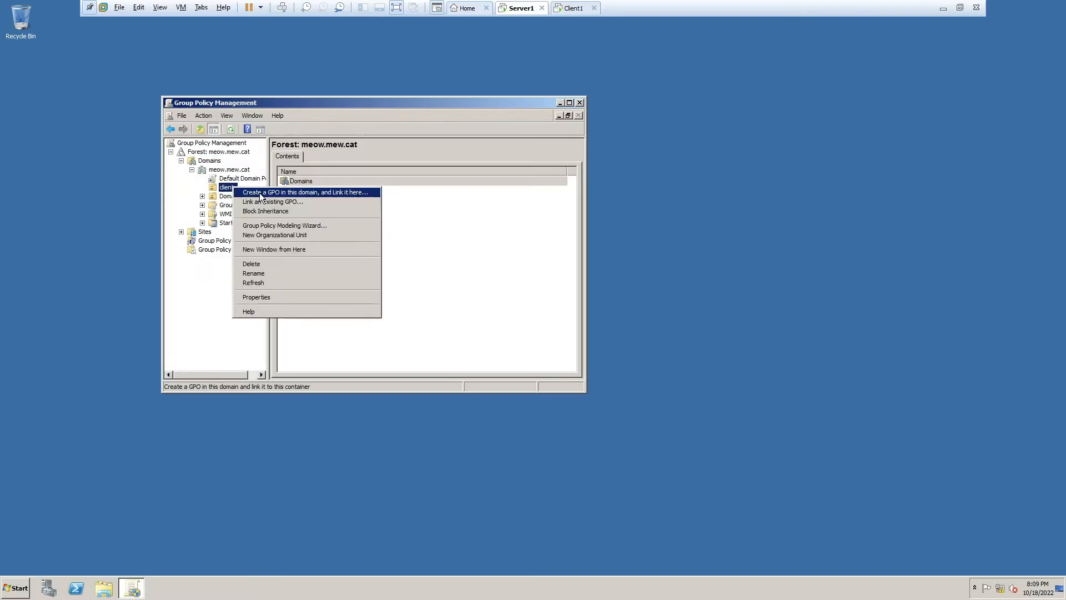
{"action": "left_click", "coordinate": [259, 192]}
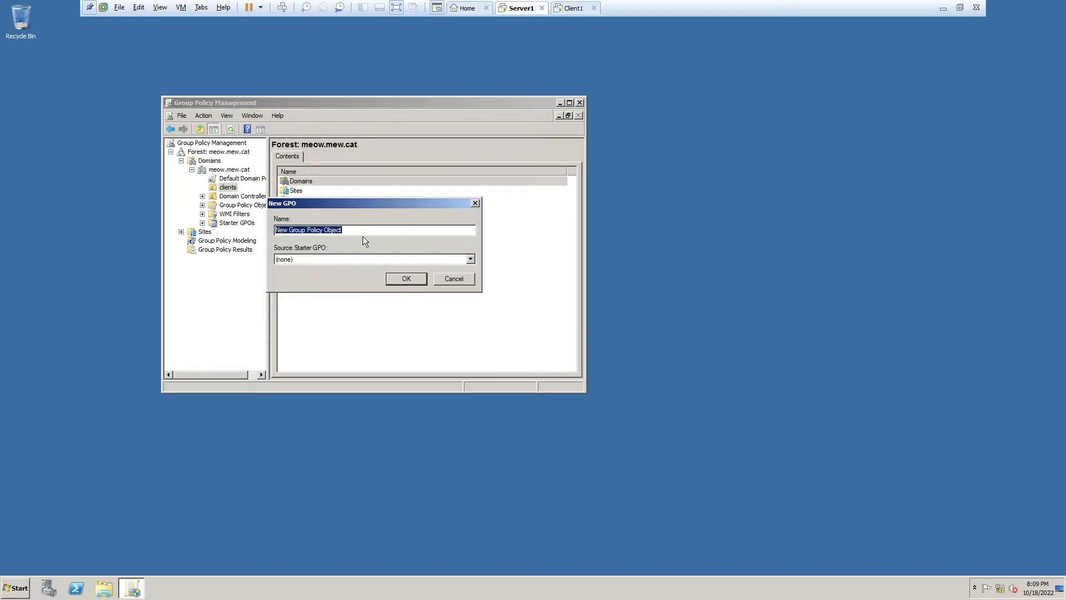
{"action": "key", "text": "End"}
{"action": "key", "text": "ctrl+a"}
{"action": "type", "text": "clients"}
{"action": "left_click", "coordinate": [406, 279]}
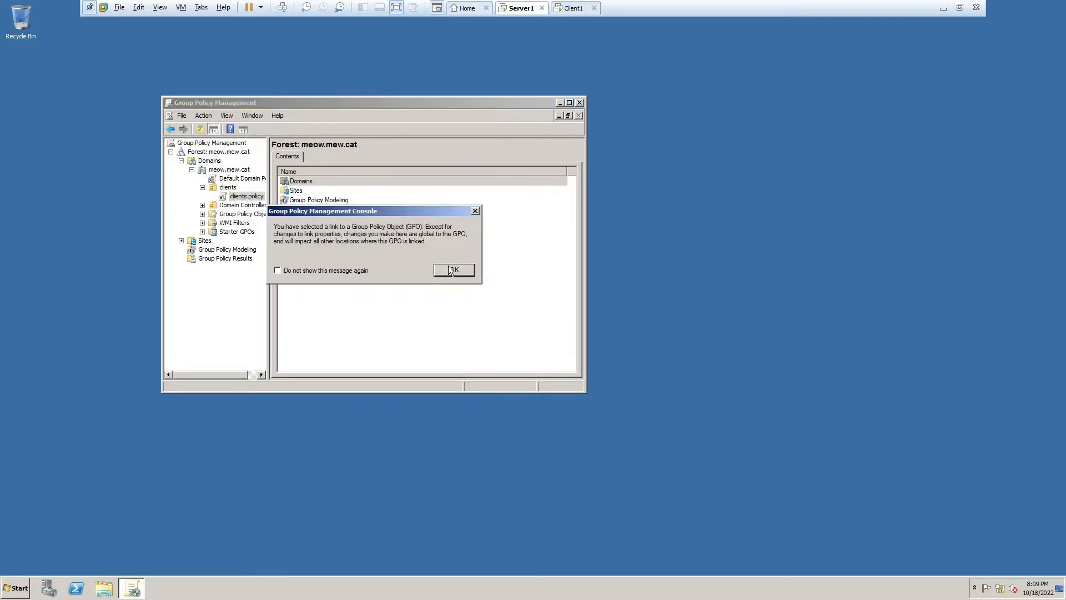
{"action": "left_click", "coordinate": [454, 269]}
- Enforce the clients policy link and edit the GPO, expanding User Configuration policies
{"action": "right_click", "coordinate": [255, 198]}
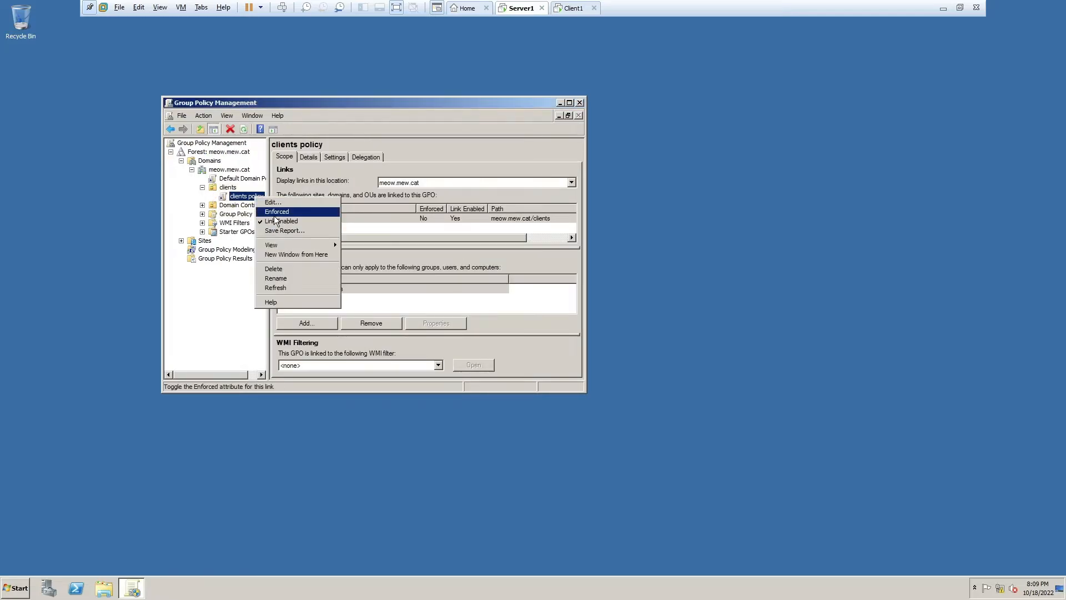
{"action": "left_click", "coordinate": [273, 212]}
{"action": "right_click", "coordinate": [240, 195]}
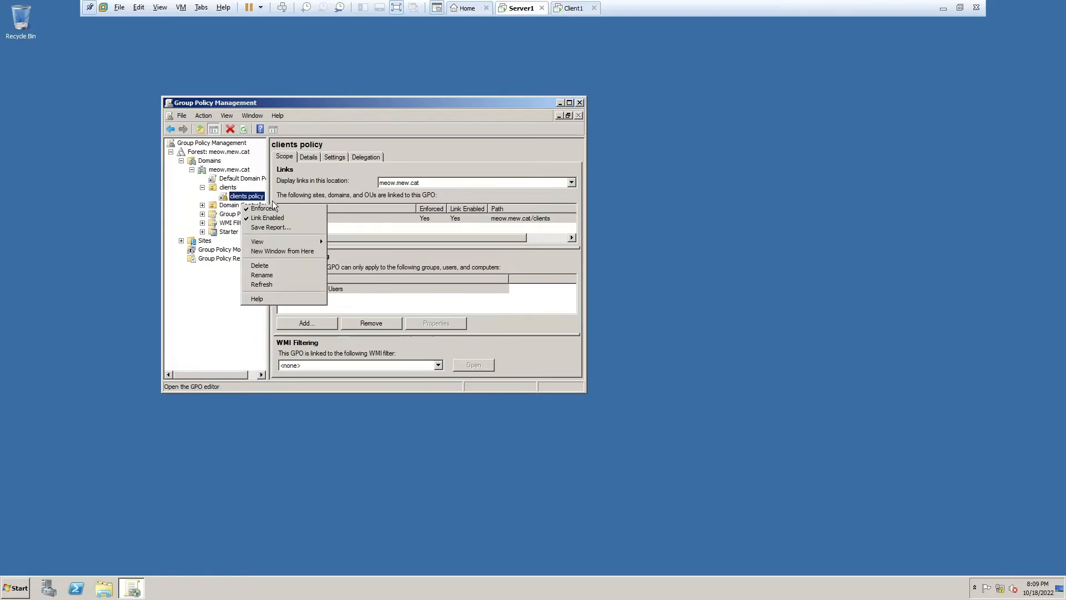
{"action": "left_click", "coordinate": [258, 199]}
{"action": "left_click", "coordinate": [67, 135]}
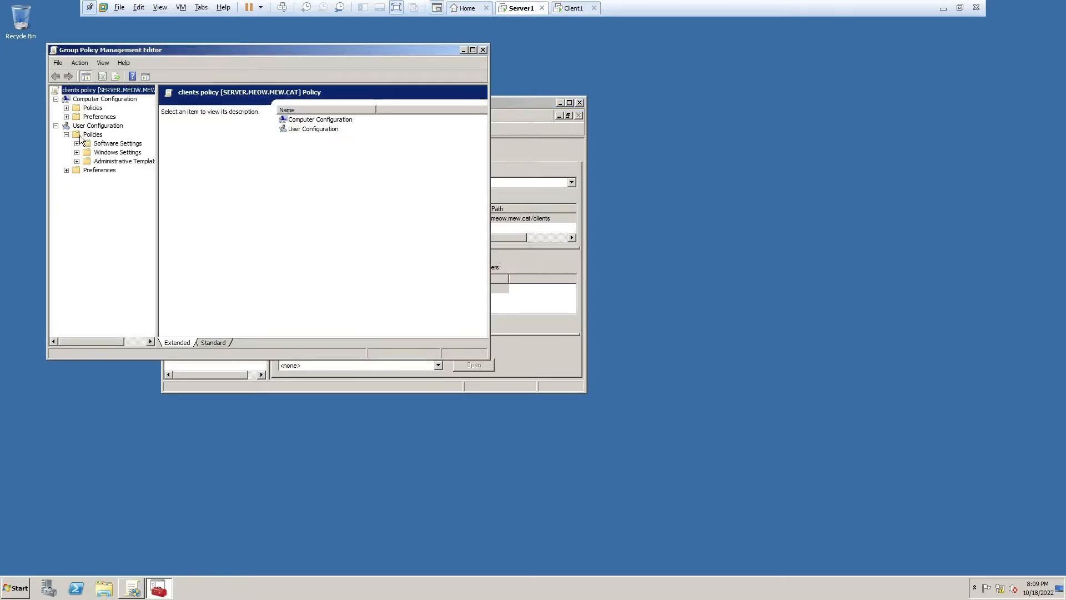
- Set Desktop folder redirection to Basic, everyone redirected under the pasted server redirection root path
{"action": "left_click", "coordinate": [77, 152]}
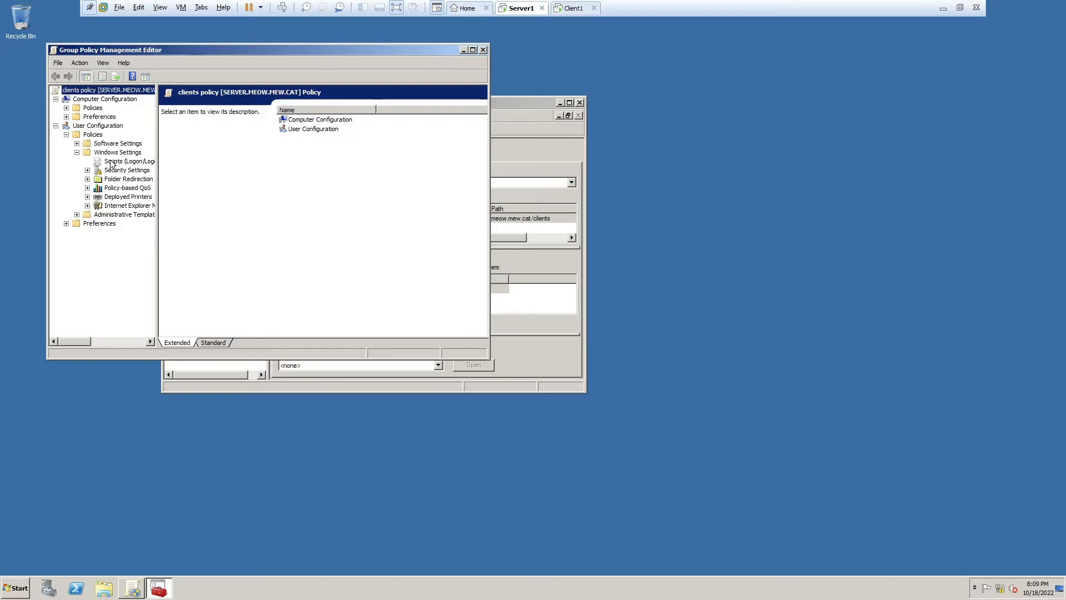
{"action": "left_click", "coordinate": [87, 179]}
{"action": "left_click", "coordinate": [119, 197]}
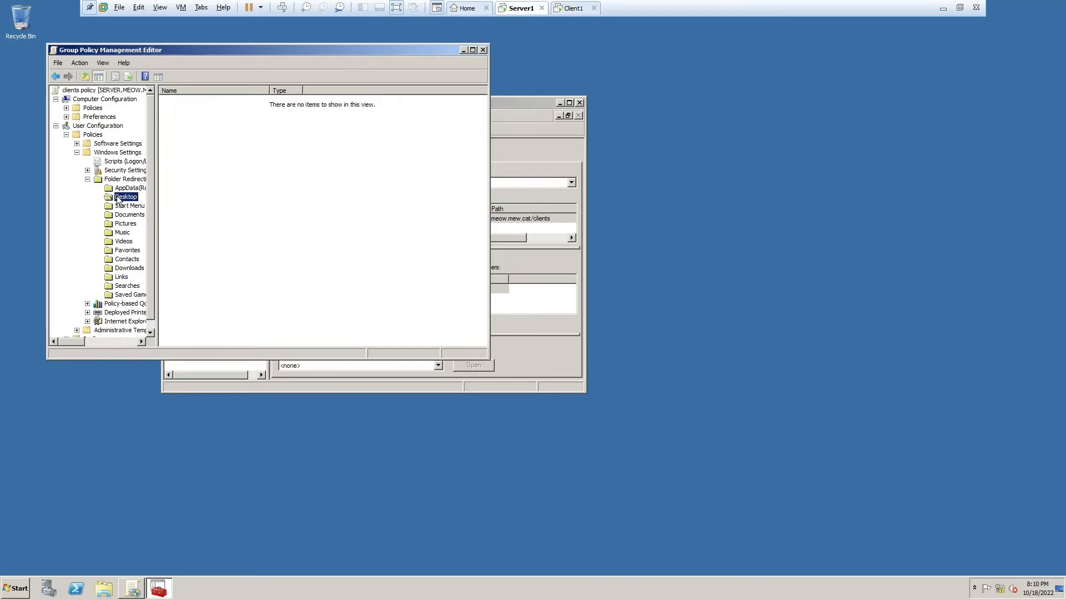
{"action": "right_click", "coordinate": [118, 196]}
{"action": "left_click", "coordinate": [141, 230]}
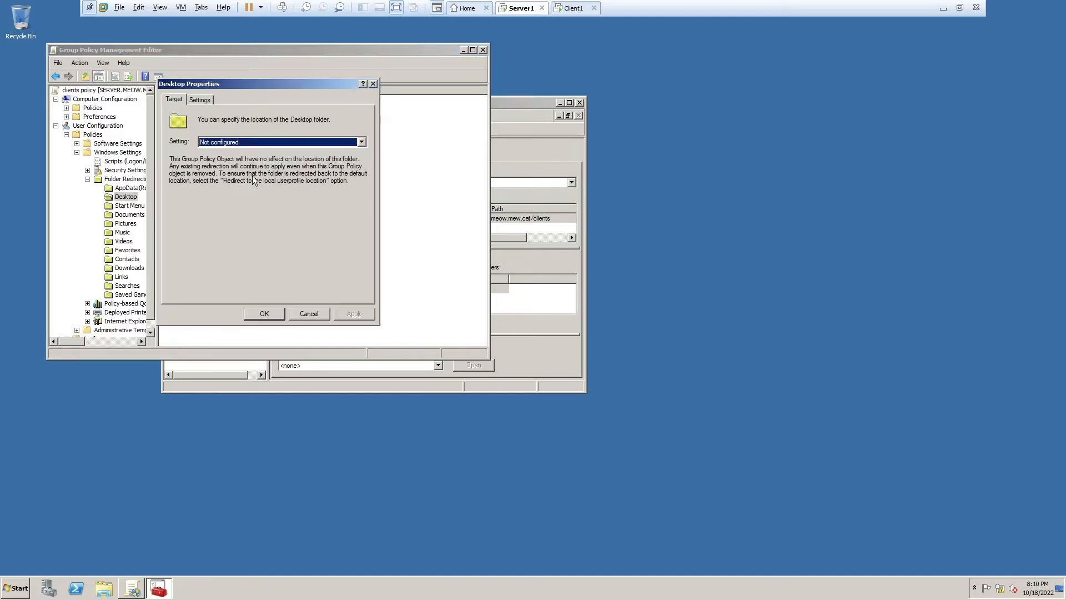
{"action": "left_click", "coordinate": [249, 142]}
{"action": "left_click", "coordinate": [261, 152]}
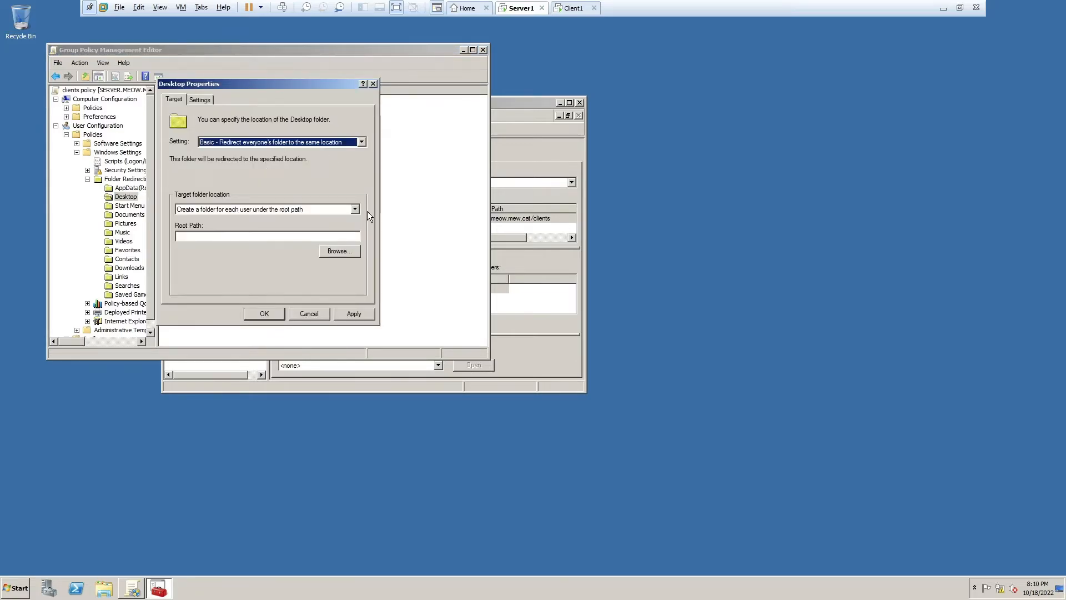
{"action": "left_click", "coordinate": [261, 237]}
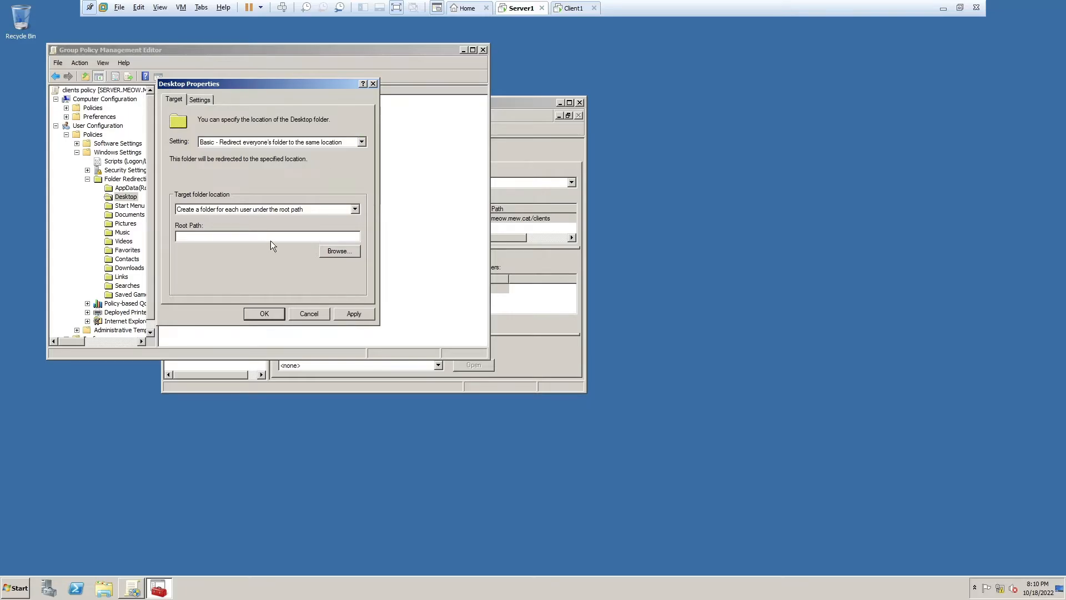
{"action": "type", "text": "\\\\SERVER\\Server Redirection Folder"}
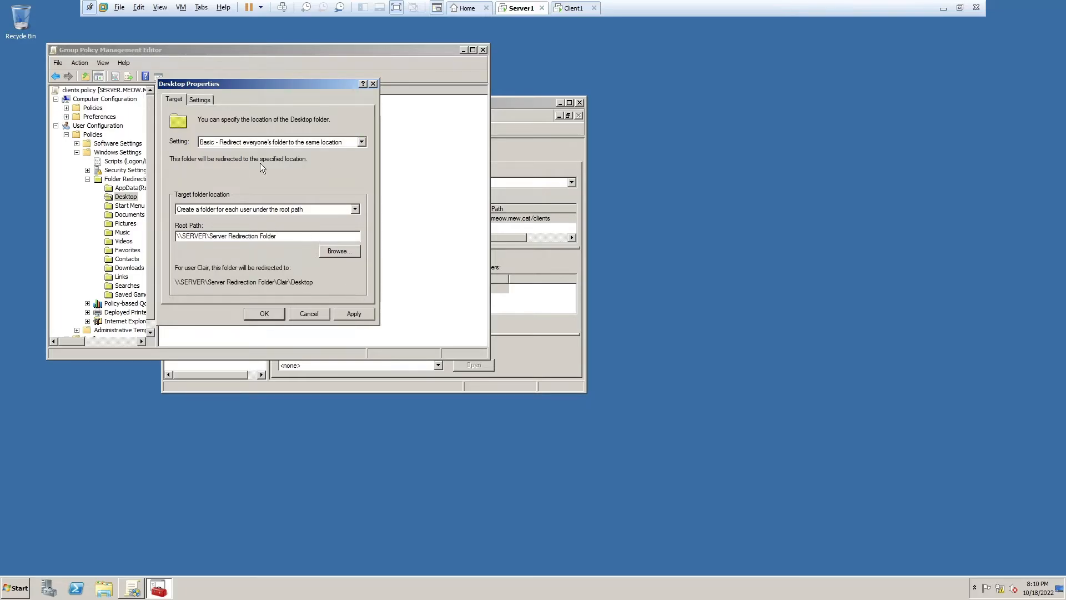
- Review the Desktop redirection settings and apply them, accepting the older-Windows compatibility warning
{"action": "left_click", "coordinate": [201, 100]}
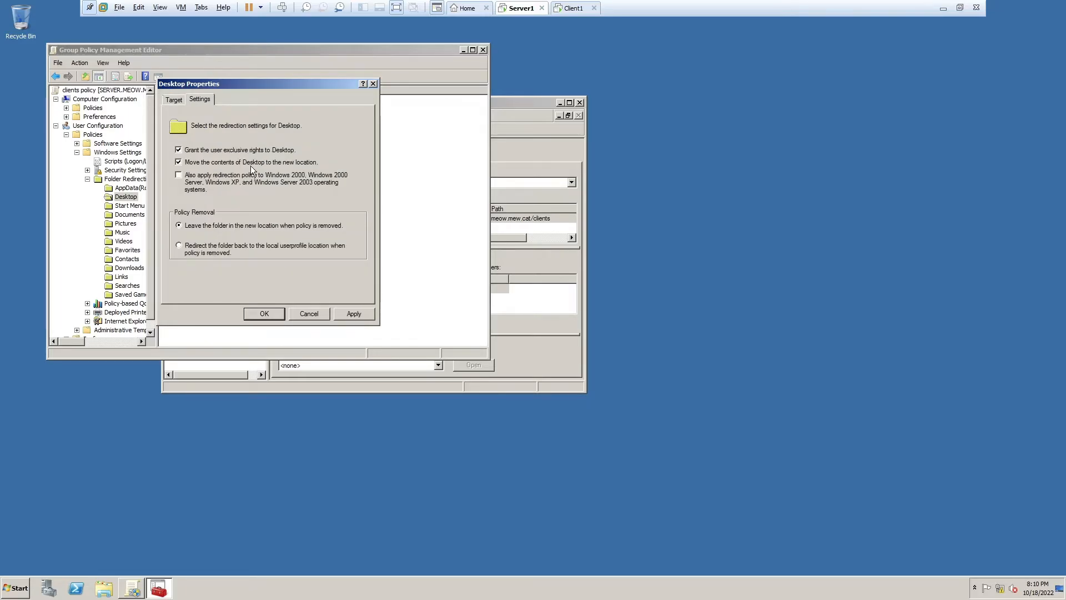
{"action": "left_click", "coordinate": [216, 163]}
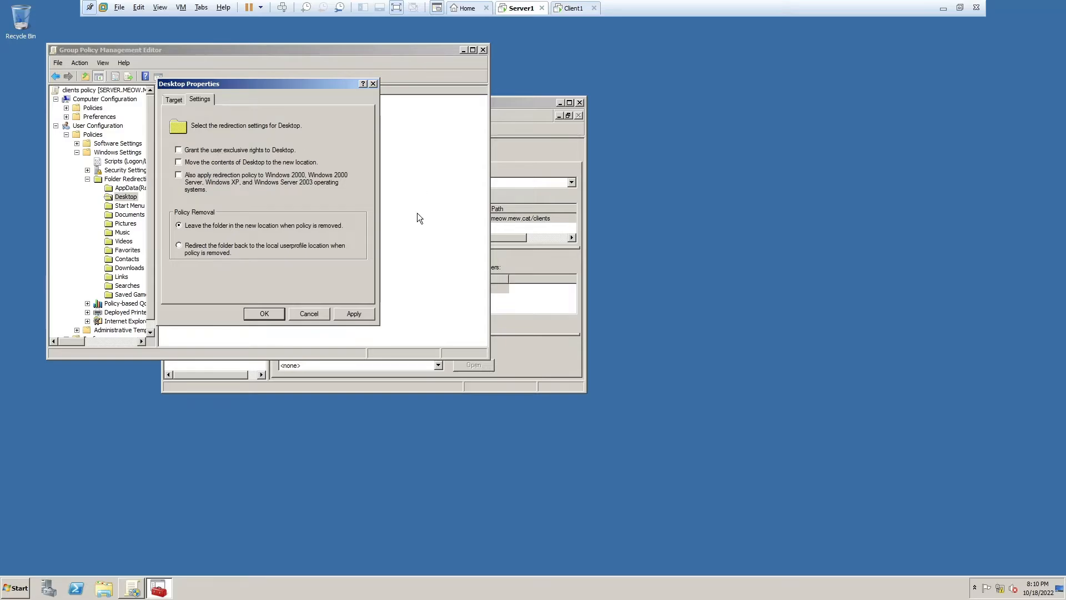
{"action": "left_click", "coordinate": [175, 99]}
{"action": "left_click", "coordinate": [356, 314]}
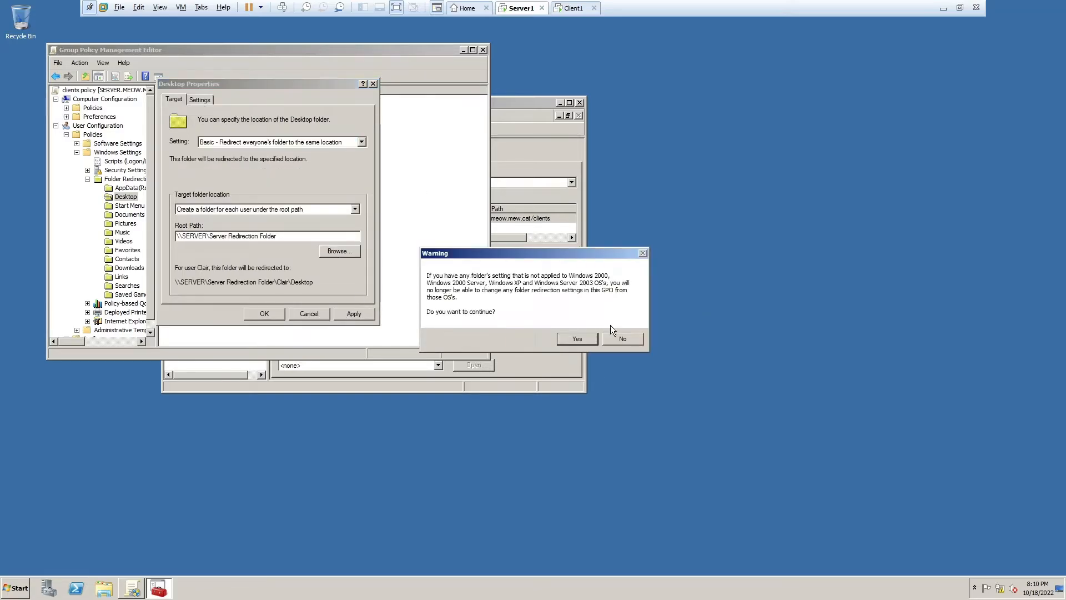
{"action": "left_click", "coordinate": [577, 339]}
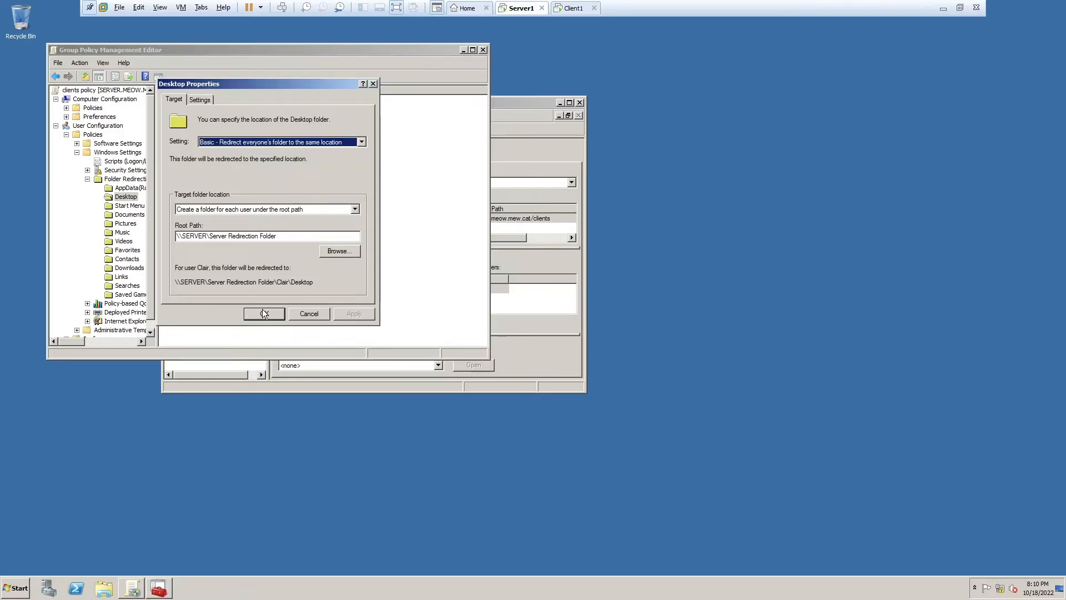
{"action": "left_click", "coordinate": [265, 313]}
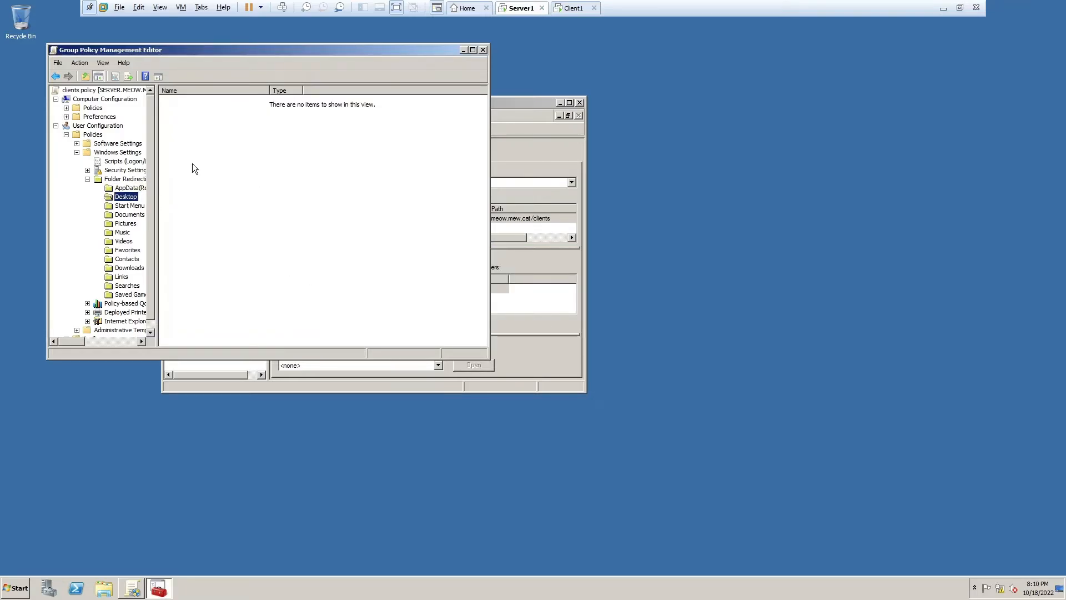
- Reopen the Desktop redirection properties to verify them, then close the policy editor
{"action": "right_click", "coordinate": [135, 197]}
{"action": "left_click", "coordinate": [175, 231]}
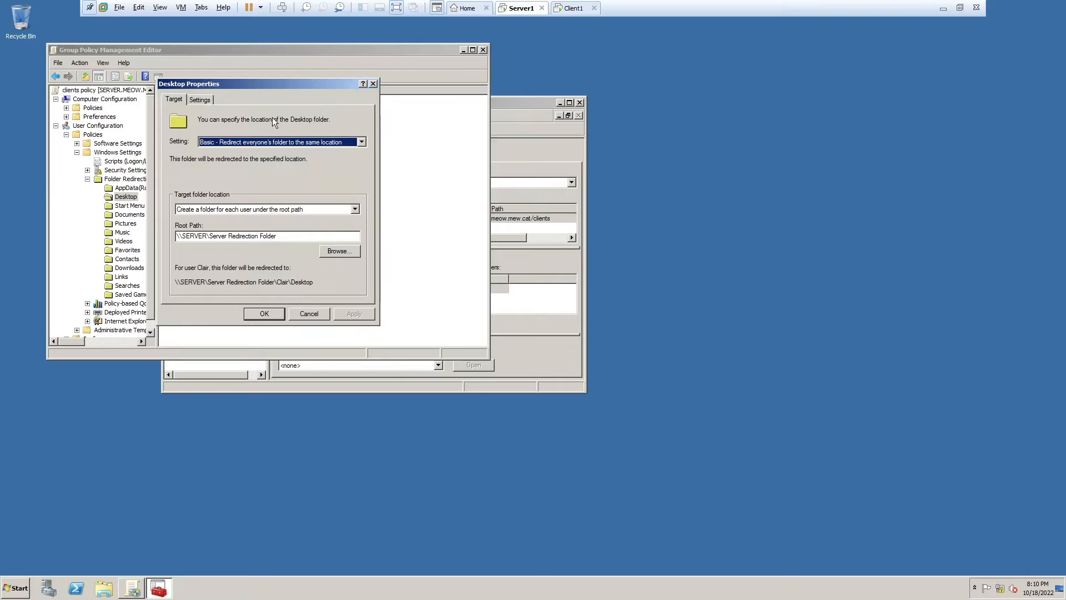
{"action": "left_click", "coordinate": [373, 84]}
{"action": "left_click", "coordinate": [483, 50]}
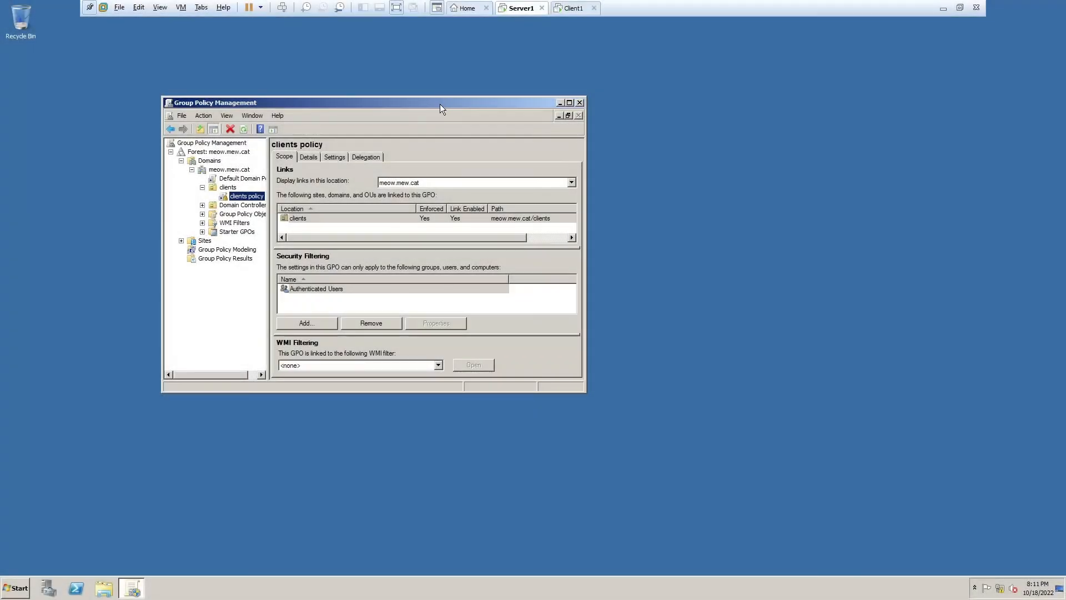
- Run gpupdate from the Start search to refresh group policy, arranging windows to show the policy tree
{"action": "left_click_drag", "start_coordinate": [440, 104], "coordinate": [536, 89]}
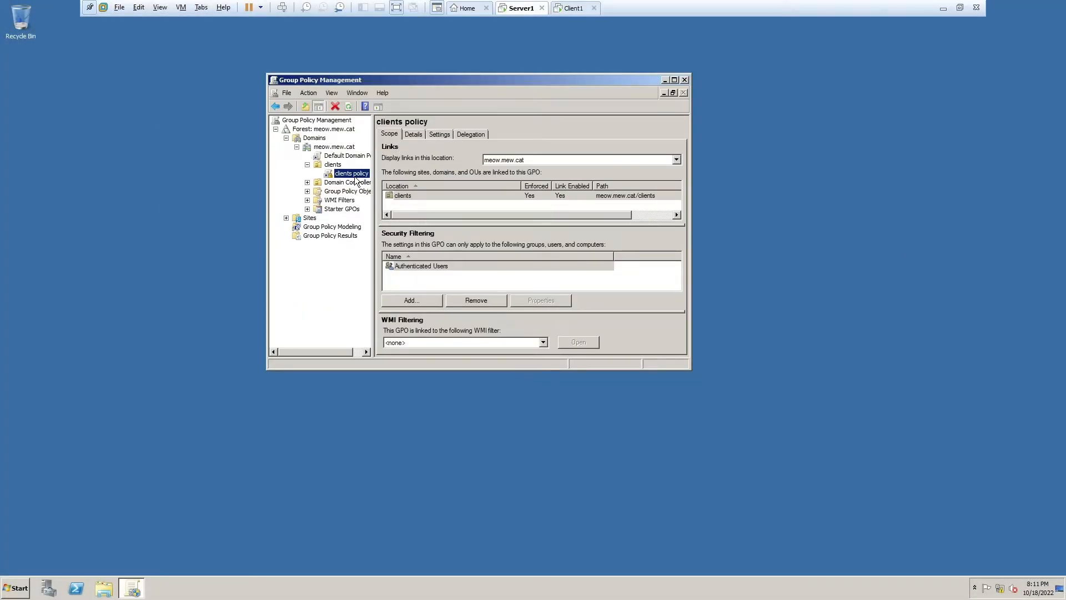
{"action": "left_click_drag", "start_coordinate": [595, 81], "coordinate": [642, 71]}
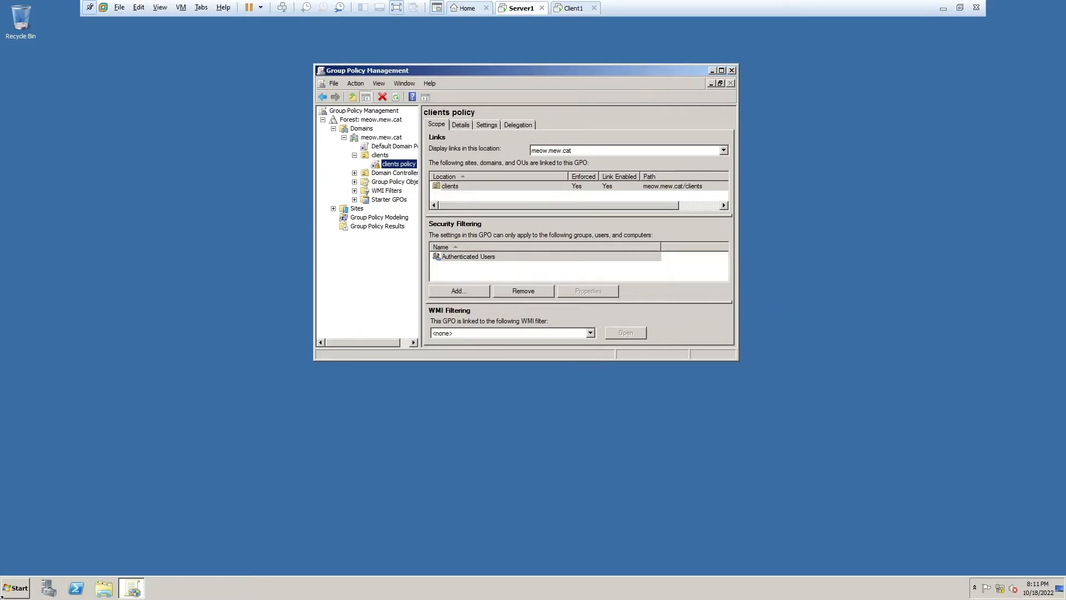
{"action": "key", "text": "super"}
{"action": "type", "text": "gpupdate"}
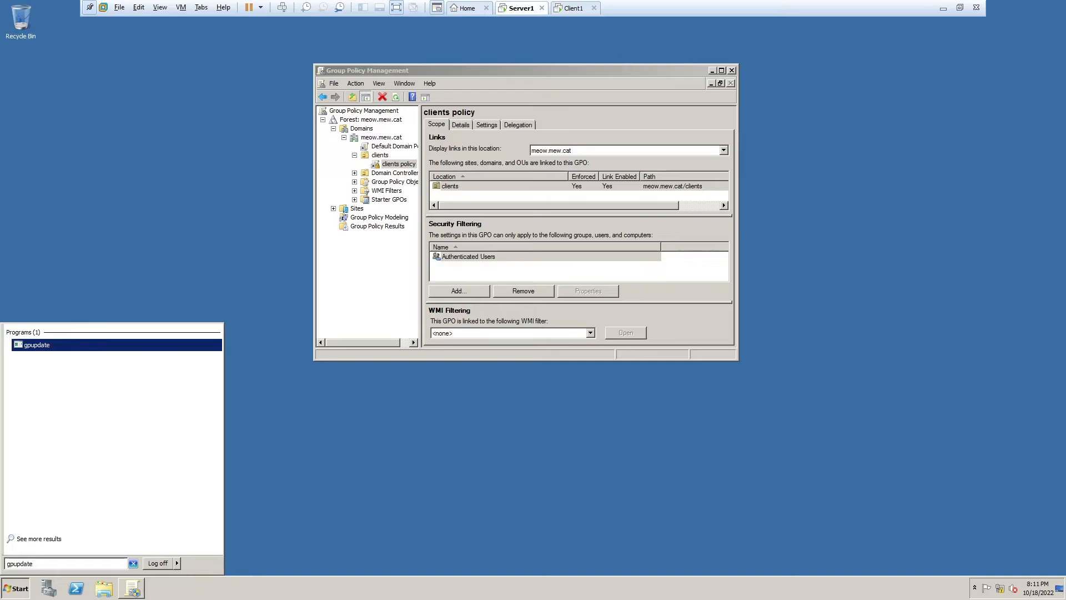
{"action": "key", "text": "Return"}
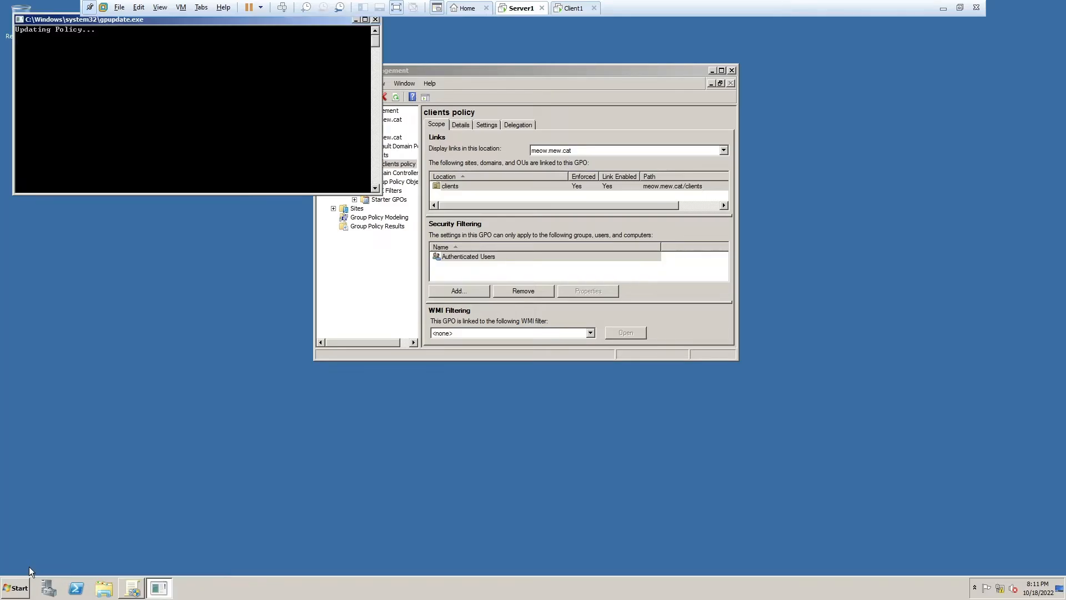
{"action": "left_click_drag", "start_coordinate": [138, 21], "coordinate": [327, 260]}
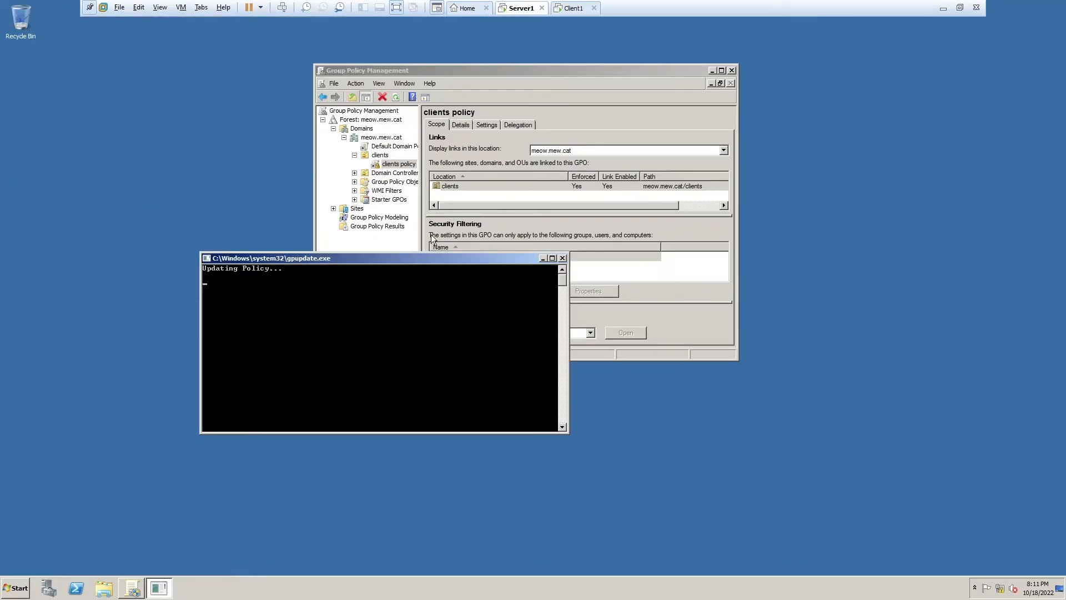
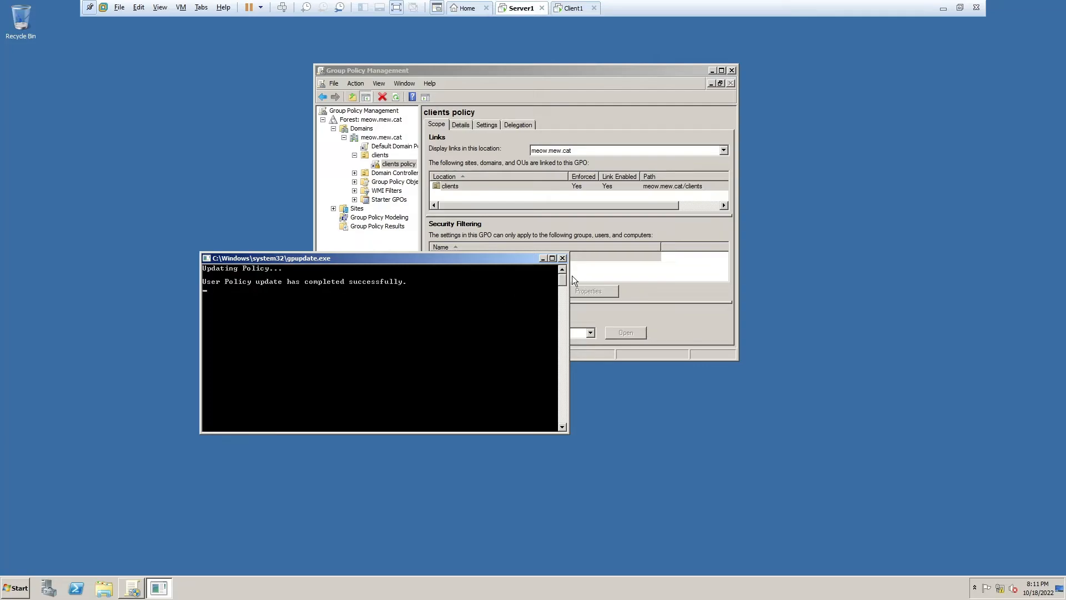
- Close the finished gpupdate console window on Server1
{"action": "left_click", "coordinate": [563, 258]}
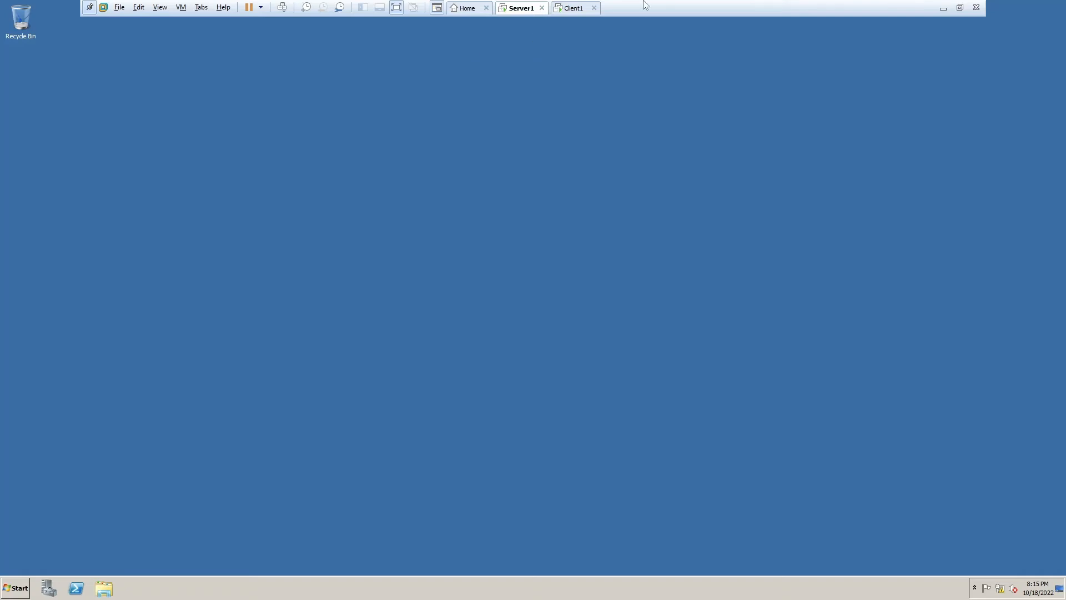
- Refresh Client1's desktop and bring up its Start menu, glancing at Server1 in between
{"action": "left_click", "coordinate": [566, 8]}
{"action": "right_click", "coordinate": [720, 281]}
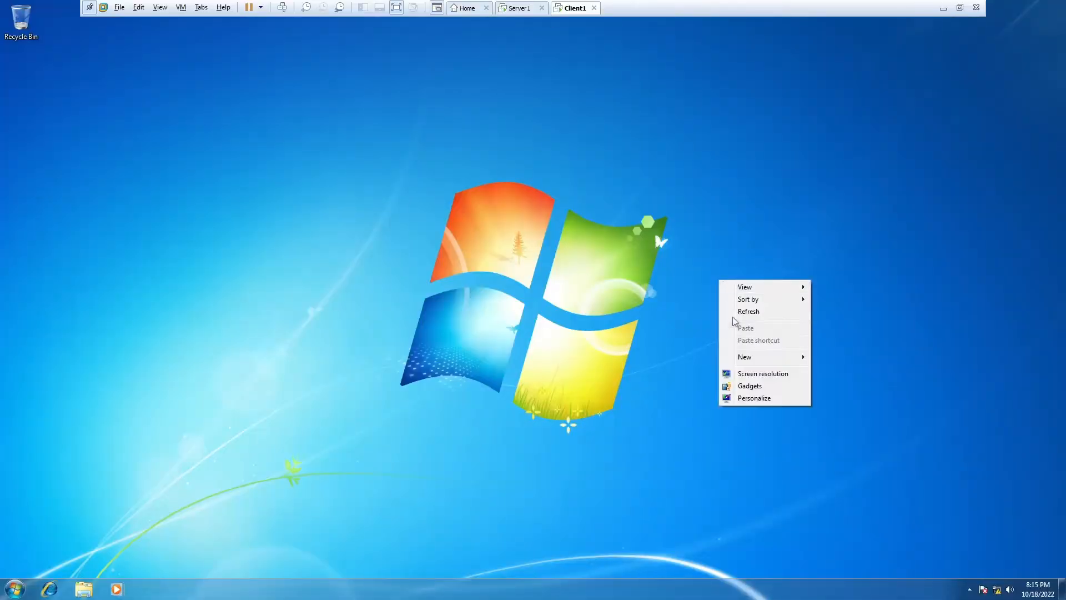
{"action": "left_click", "coordinate": [747, 312]}
{"action": "left_click", "coordinate": [517, 8]}
{"action": "left_click", "coordinate": [598, 8]}
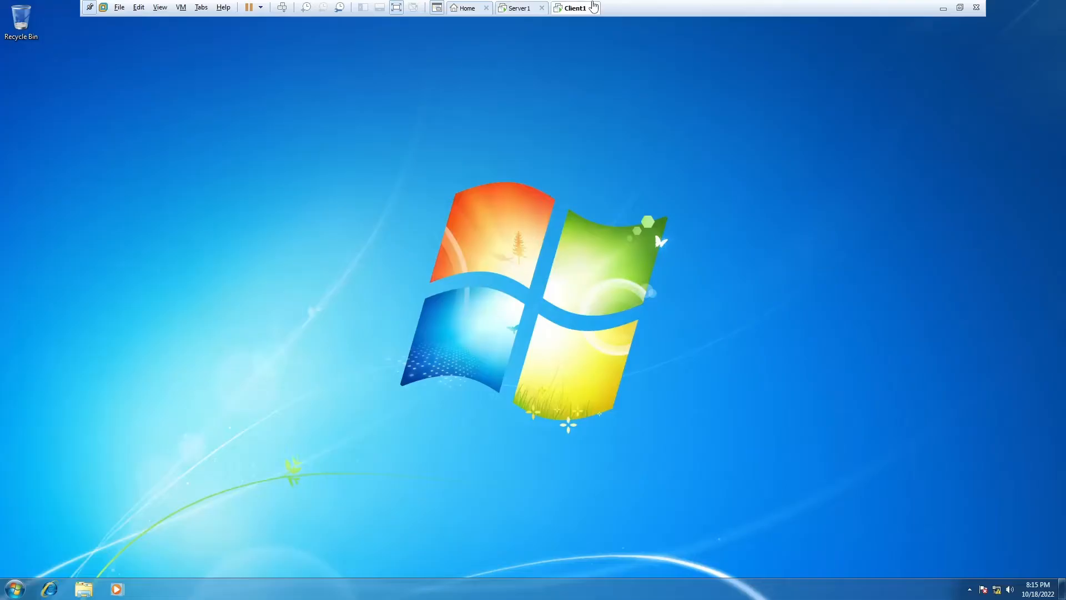
{"action": "key", "text": "super"}
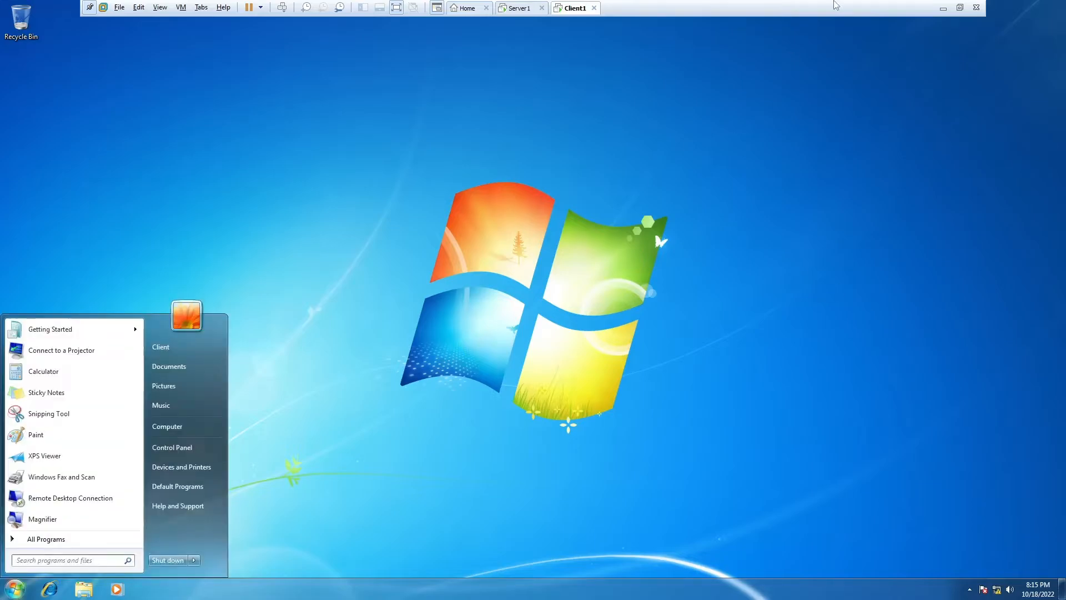
{"action": "left_click", "coordinate": [541, 7]}
{"action": "left_click", "coordinate": [571, 8]}
- From Computer's system properties, change the computer's membership to Domain
{"action": "right_click", "coordinate": [185, 428]}
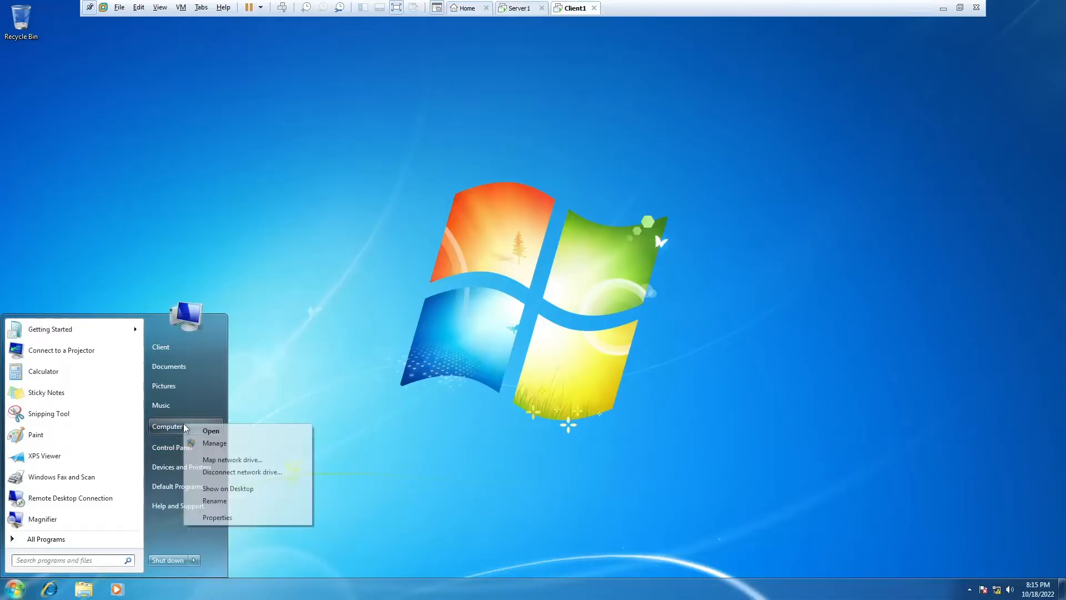
{"action": "left_click", "coordinate": [194, 429]}
{"action": "right_click", "coordinate": [446, 269]}
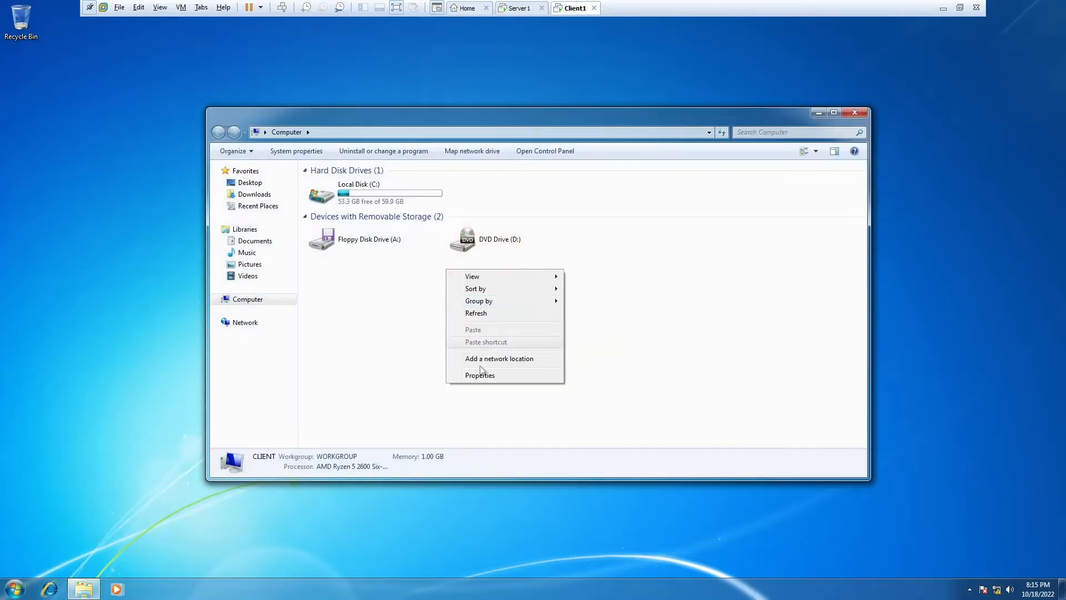
{"action": "left_click", "coordinate": [482, 382]}
{"action": "left_click", "coordinate": [849, 396]}
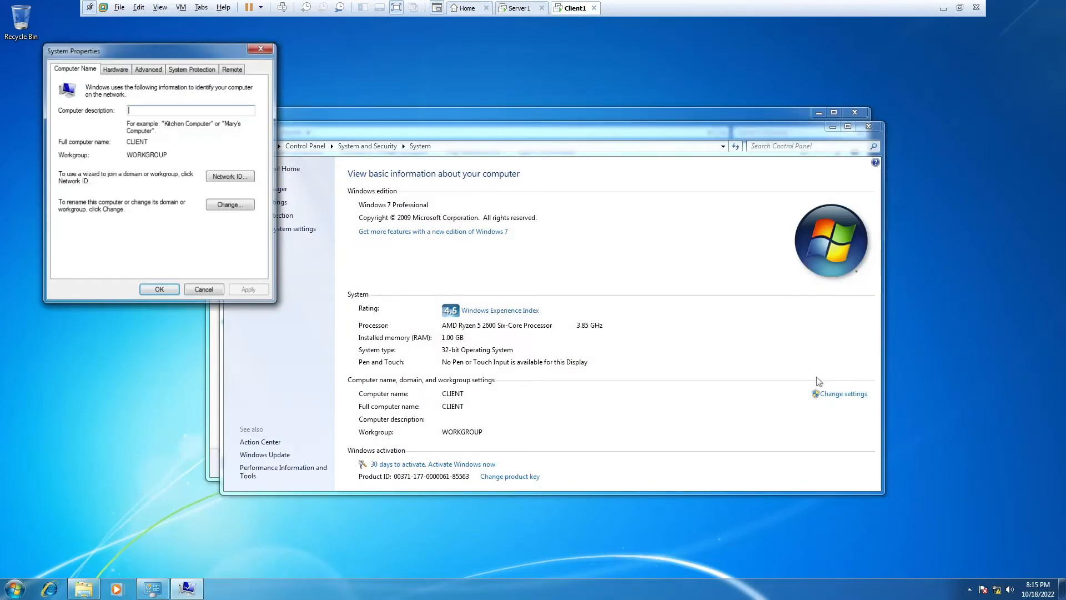
{"action": "left_click", "coordinate": [221, 206]}
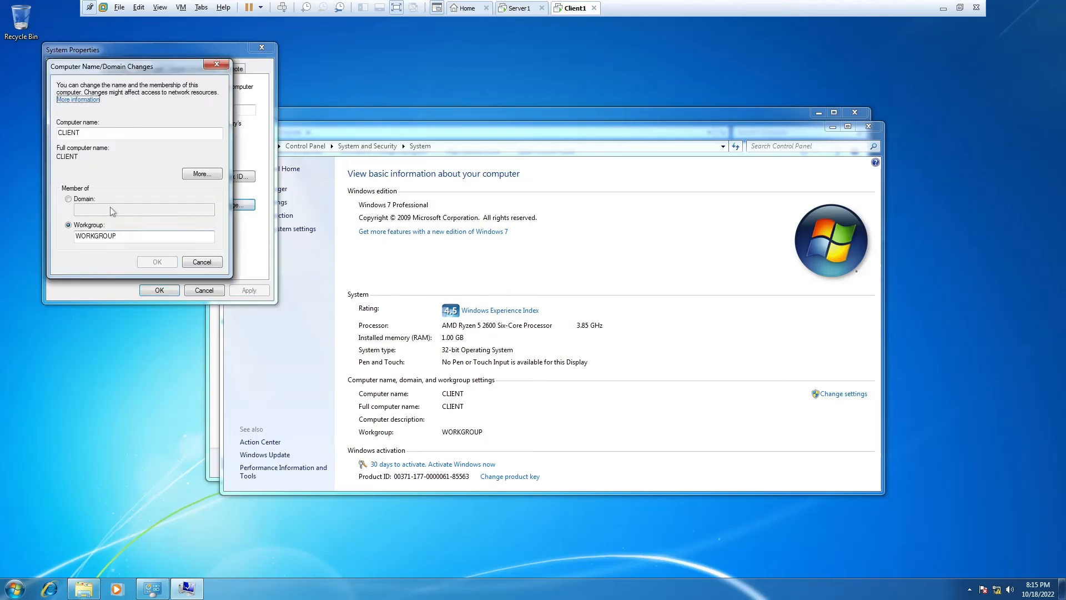
{"action": "left_click", "coordinate": [84, 200]}
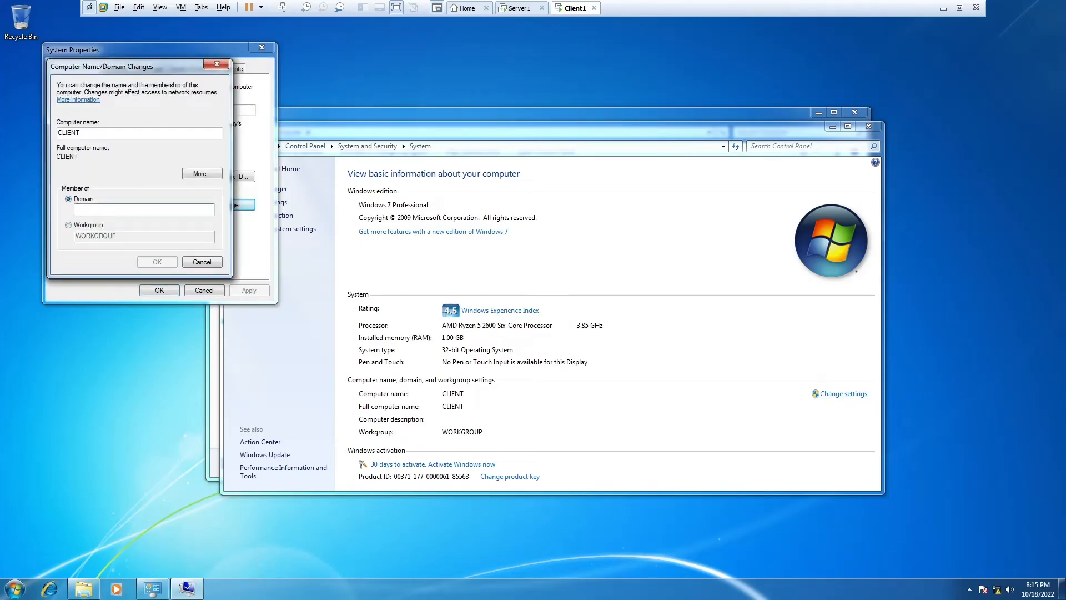
- Submit the domain meow.mew.cat and enter the administrator user name at the credentials prompt
{"action": "type", "text": "meow.mew.c"}
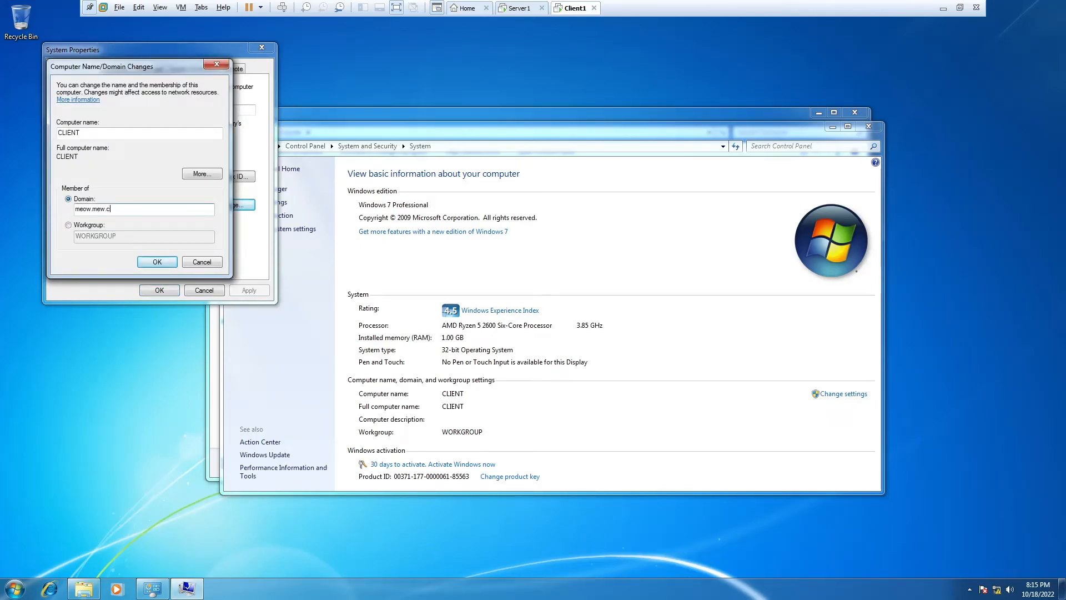
{"action": "type", "text": "at"}
{"action": "key", "text": "Return"}
{"action": "type", "text": "ADmi"}
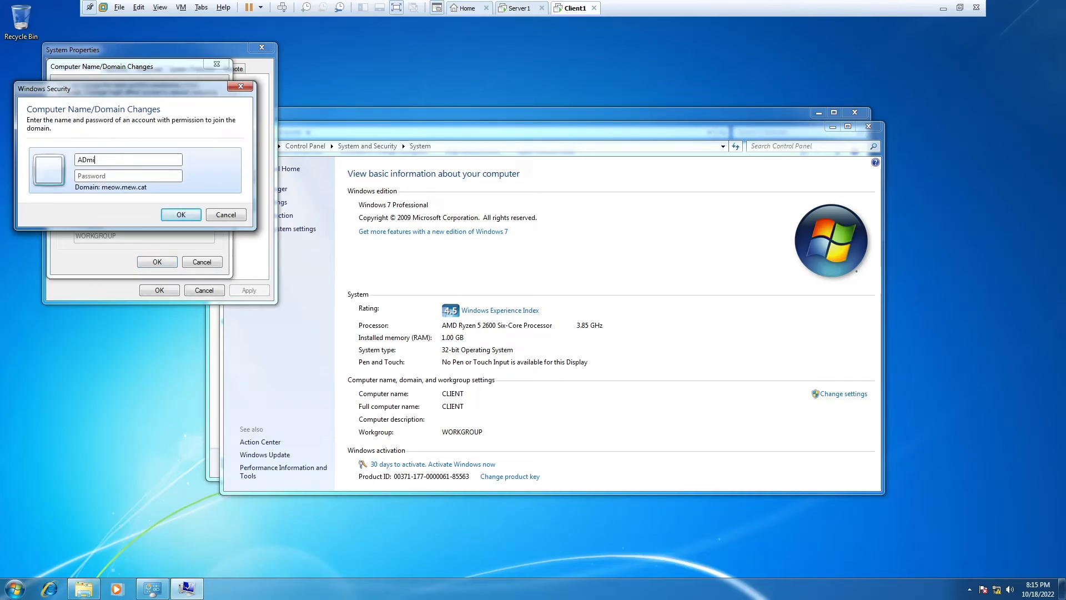
{"action": "key", "text": "shift+Home"}
{"action": "type", "text": "Admi"}
- On Server1, launch Active Directory Users and Computers from Administrative Tools, then return to Client1
{"action": "left_click", "coordinate": [516, 8]}
{"action": "left_click", "coordinate": [3, 591]}
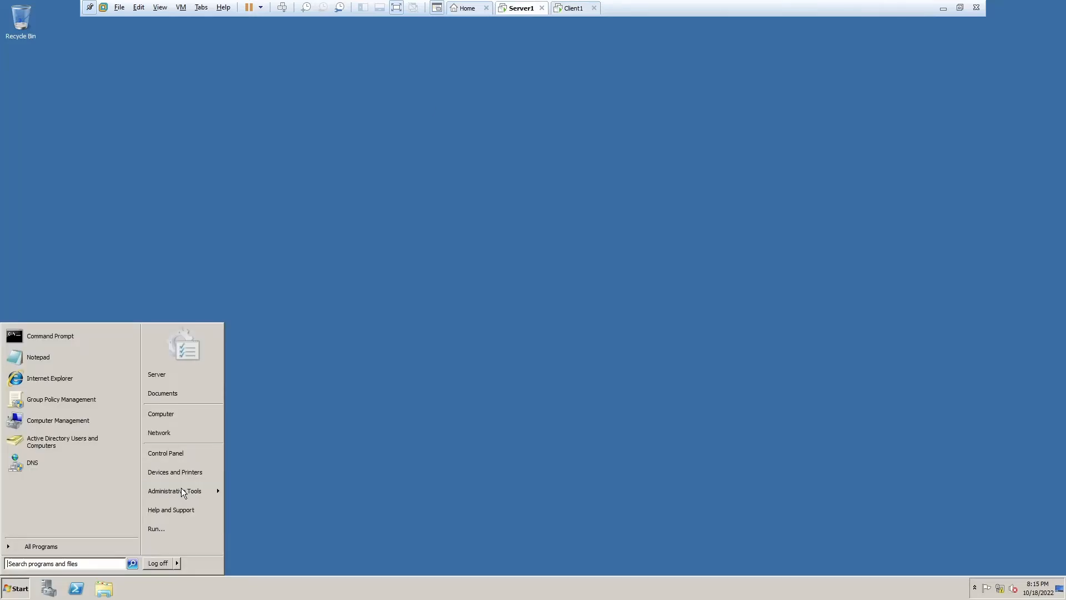
{"action": "left_click", "coordinate": [185, 490]}
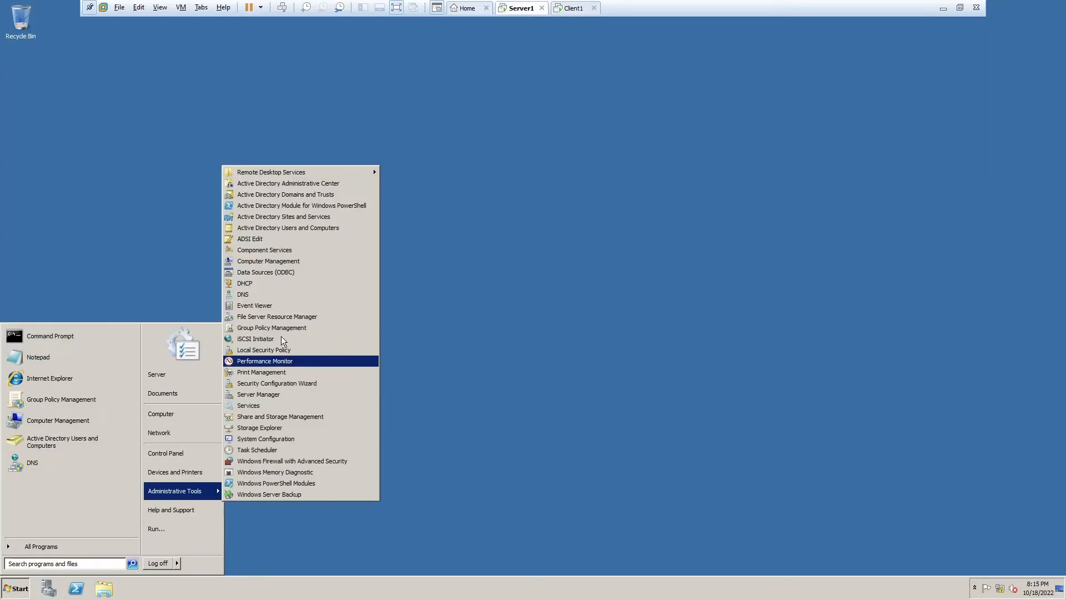
{"action": "left_click", "coordinate": [292, 225]}
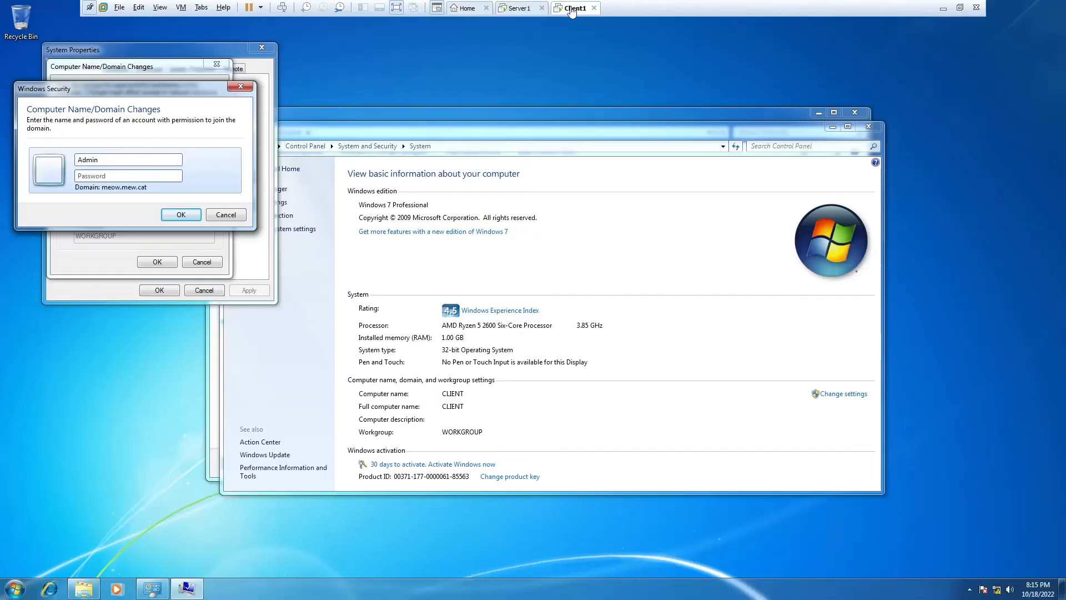
{"action": "left_click", "coordinate": [572, 7]}
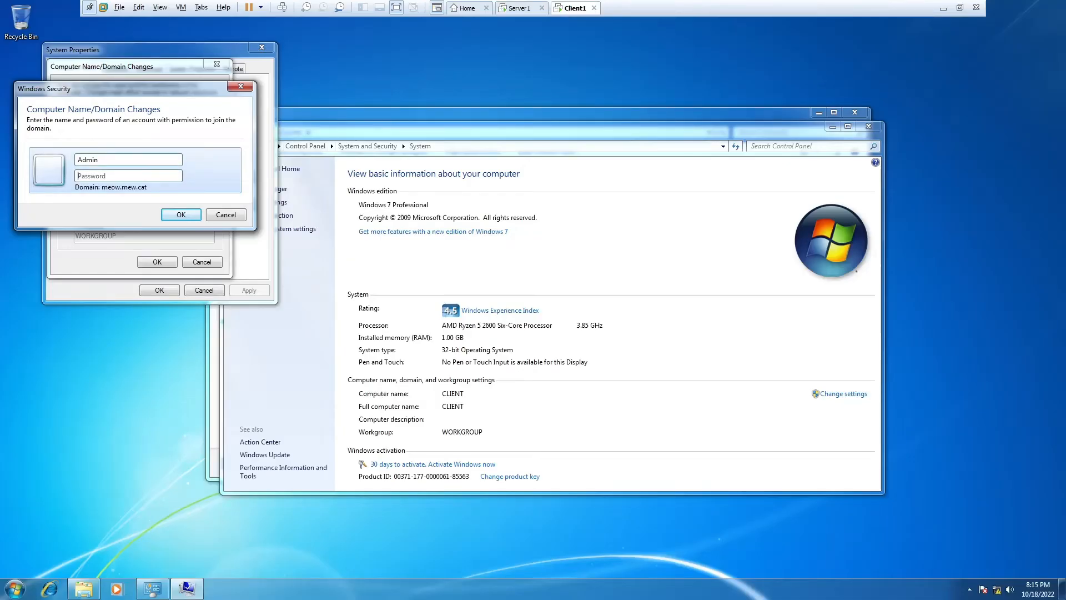
- Submit the domain administrator password and dismiss the meow.mew.cat welcome message
{"action": "left_click", "coordinate": [120, 179]}
{"action": "type", "text": "******"}
{"action": "left_click", "coordinate": [179, 215]}
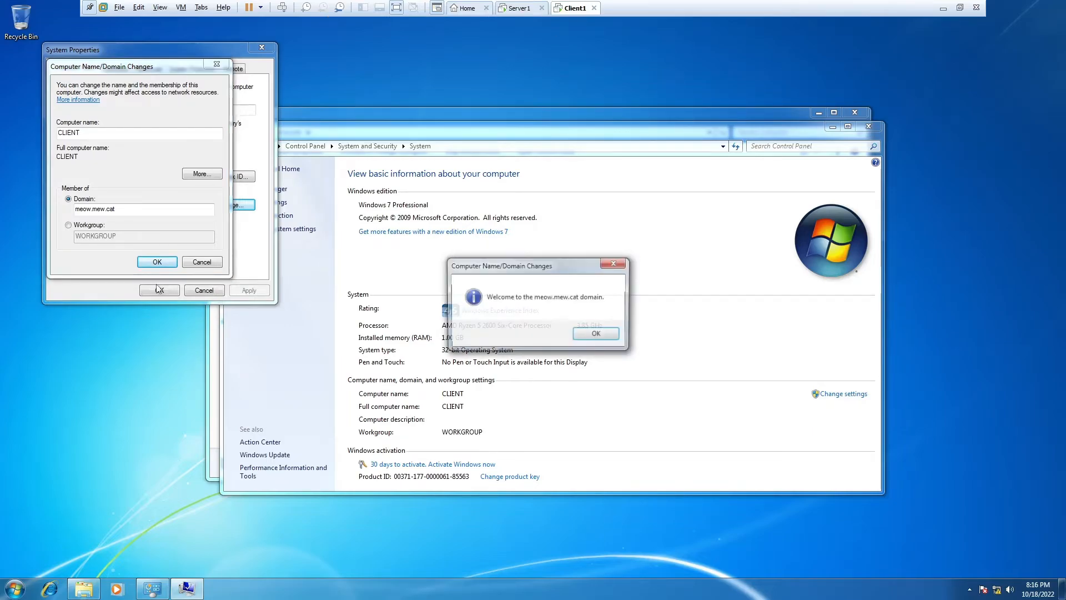
{"action": "key", "text": "Return"}
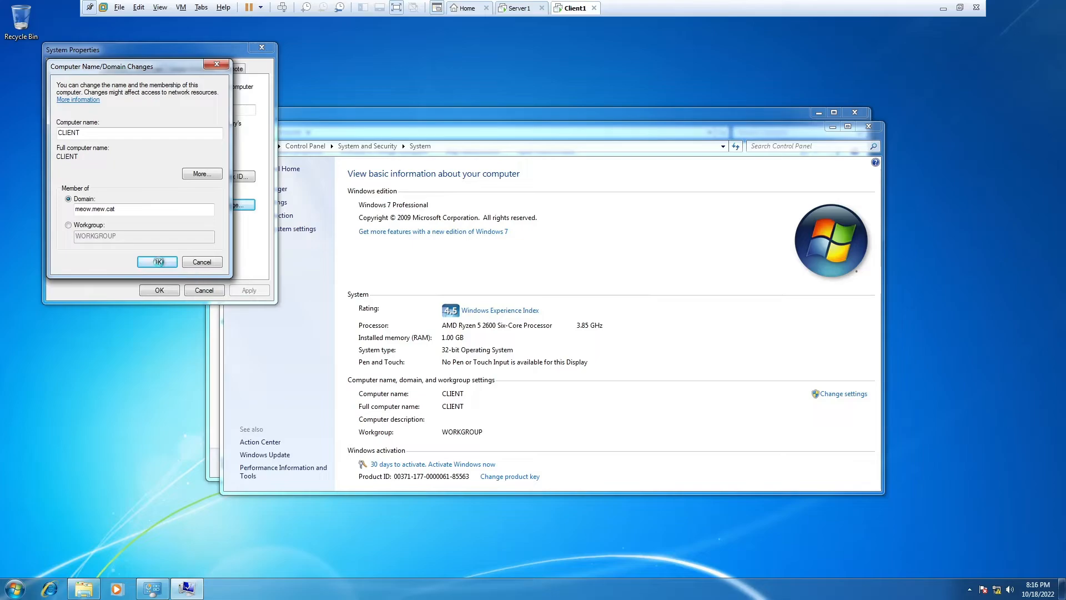
- Confirm the membership change, close System Properties and restart Client1 now
{"action": "left_click", "coordinate": [157, 261]}
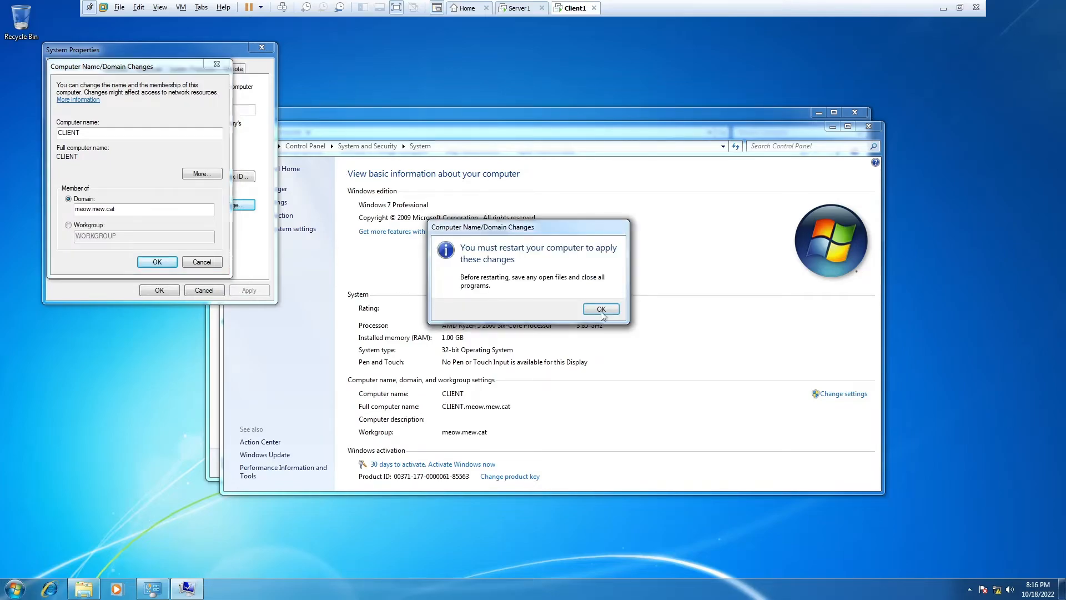
{"action": "left_click", "coordinate": [601, 310]}
{"action": "left_click", "coordinate": [176, 291]}
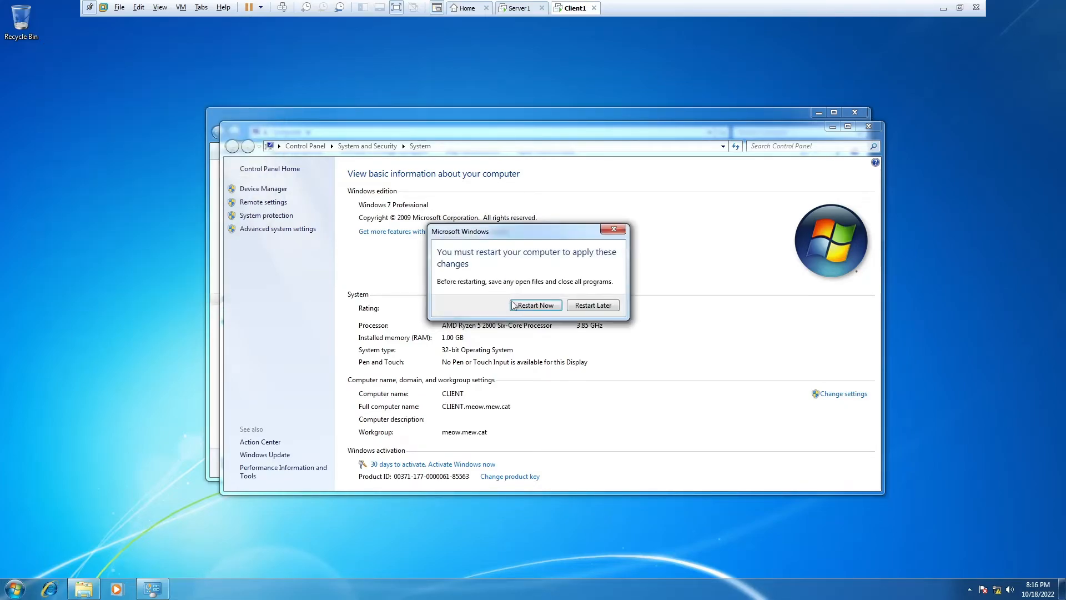
{"action": "left_click", "coordinate": [513, 305]}
- On Server1, check the administrator account in the clients OU, then close Active Directory Users and Computers
{"action": "left_click", "coordinate": [519, 8]}
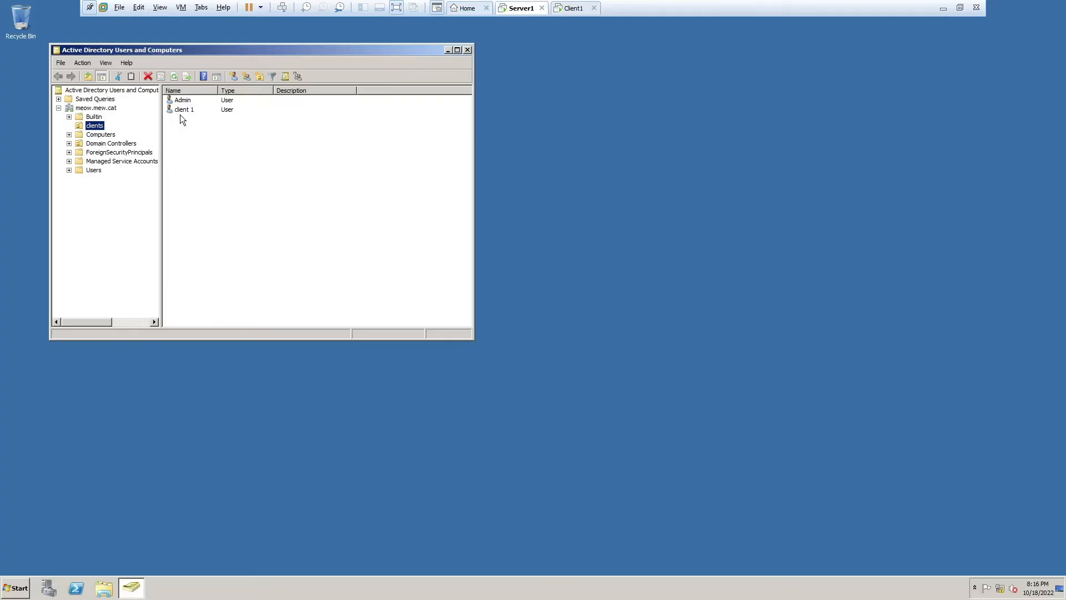
{"action": "left_click", "coordinate": [189, 101]}
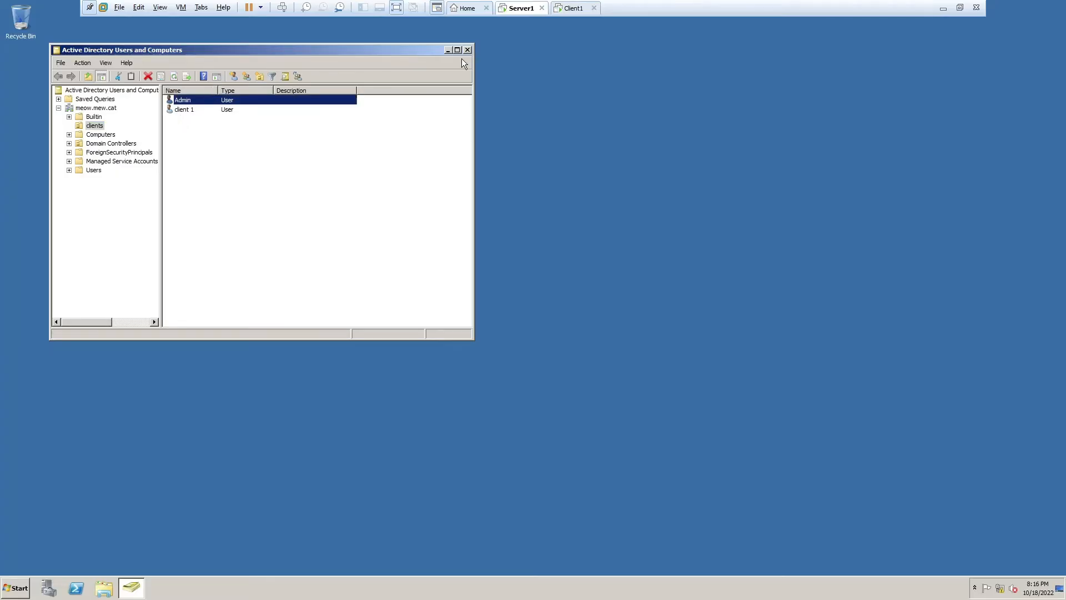
{"action": "right_click", "coordinate": [626, 69]}
{"action": "left_click", "coordinate": [583, 82]}
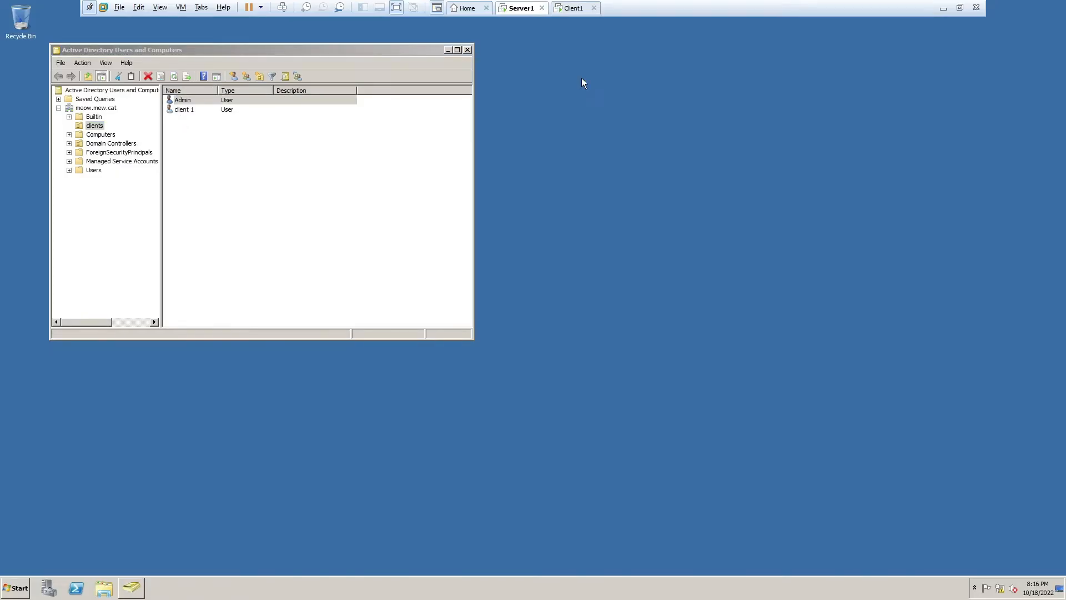
{"action": "left_click", "coordinate": [471, 49]}
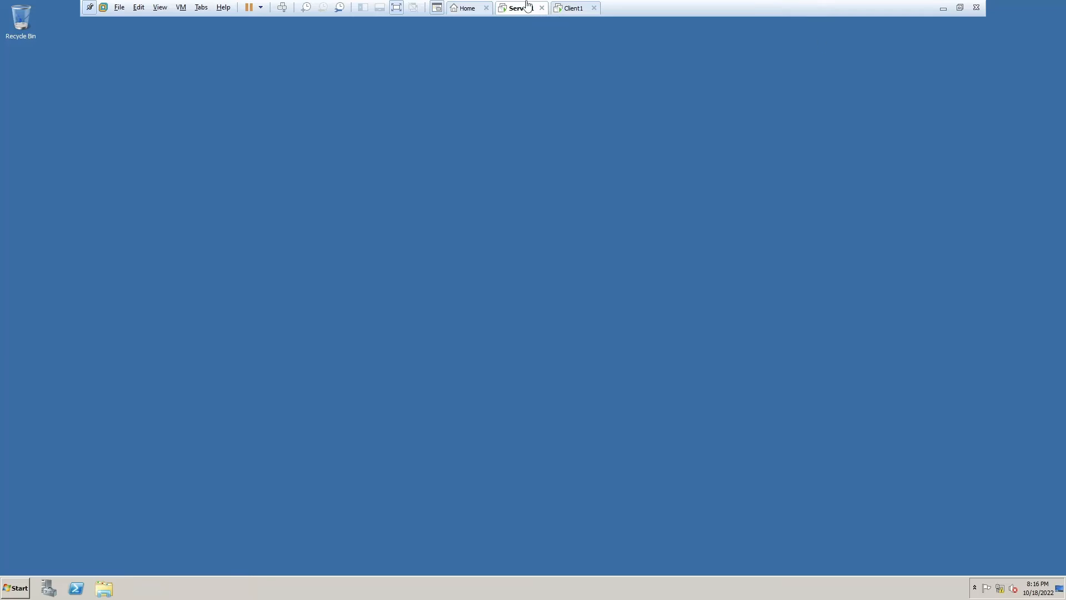
{"action": "key", "text": "ctrl+Tab"}
{"action": "left_click", "coordinate": [518, 12]}
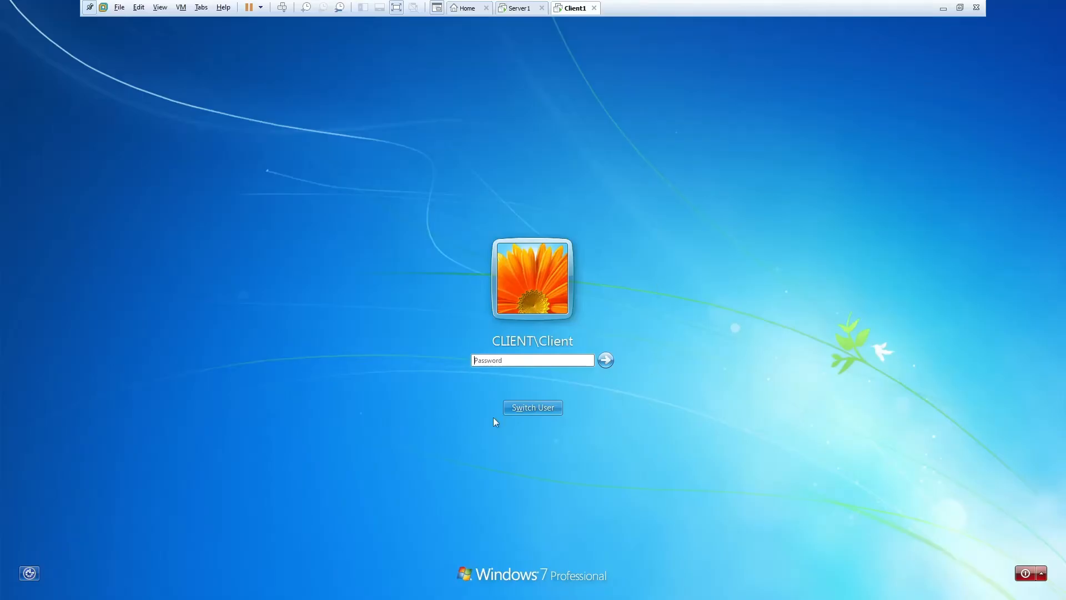
- Log on to Client1 as Other User with the administrator user name and password
{"action": "left_click", "coordinate": [542, 407]}
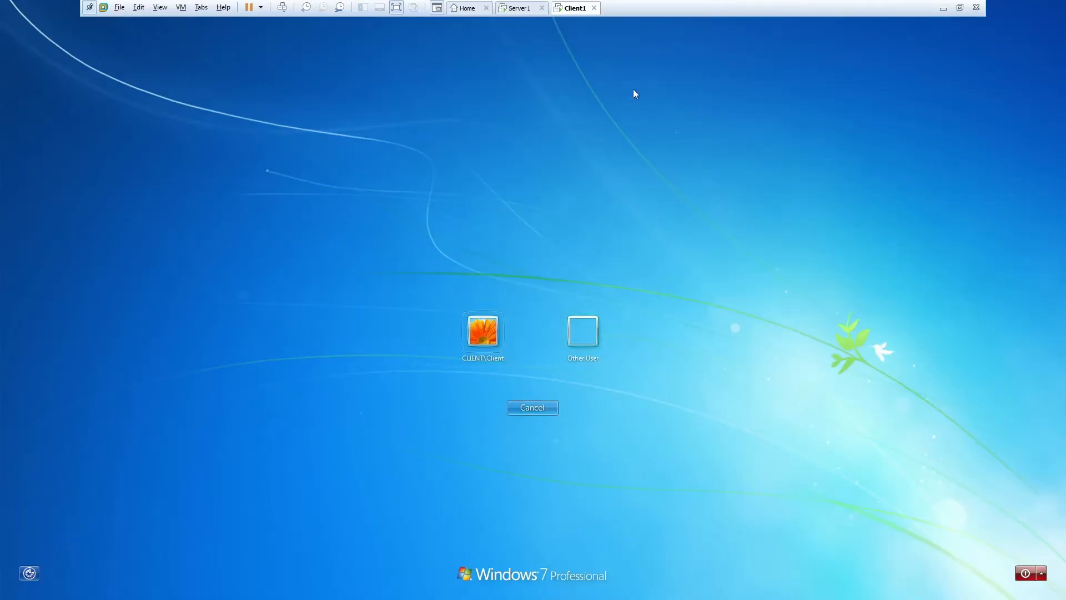
{"action": "left_click", "coordinate": [512, 328]}
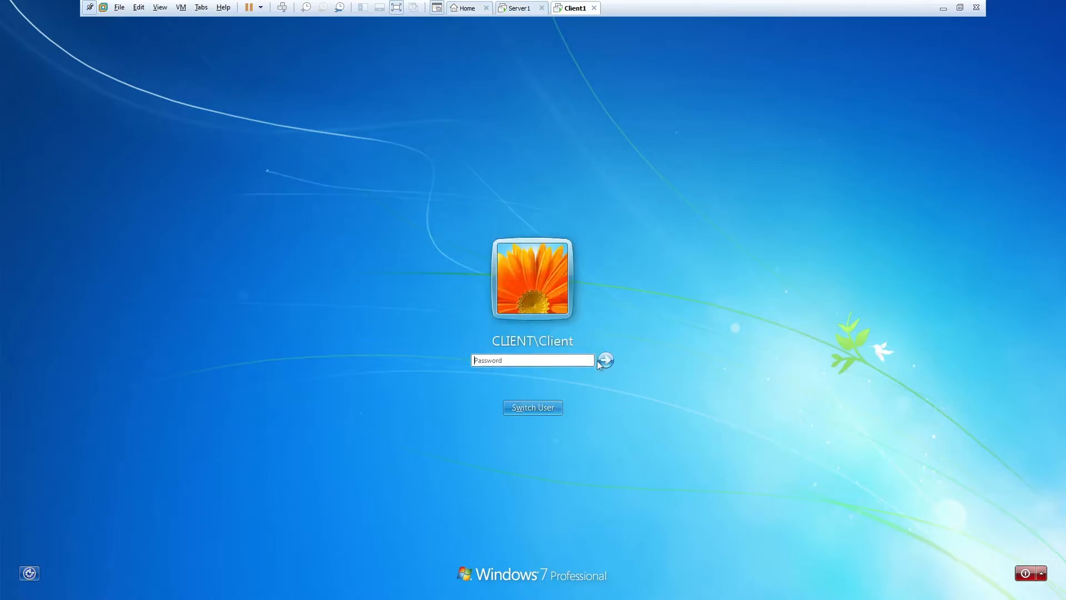
{"action": "left_click", "coordinate": [523, 415]}
{"action": "left_click", "coordinate": [582, 332]}
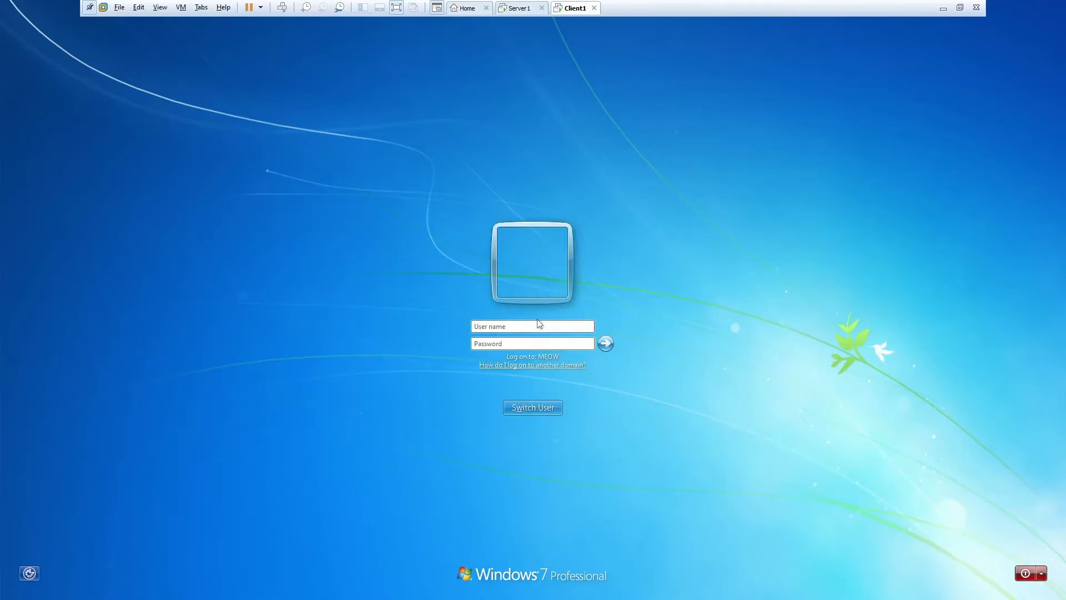
{"action": "type", "text": "Admin"}
{"action": "key", "text": "Tab"}
{"action": "type", "text": "Pa$$w0rd"}
{"action": "key", "text": "Return"}
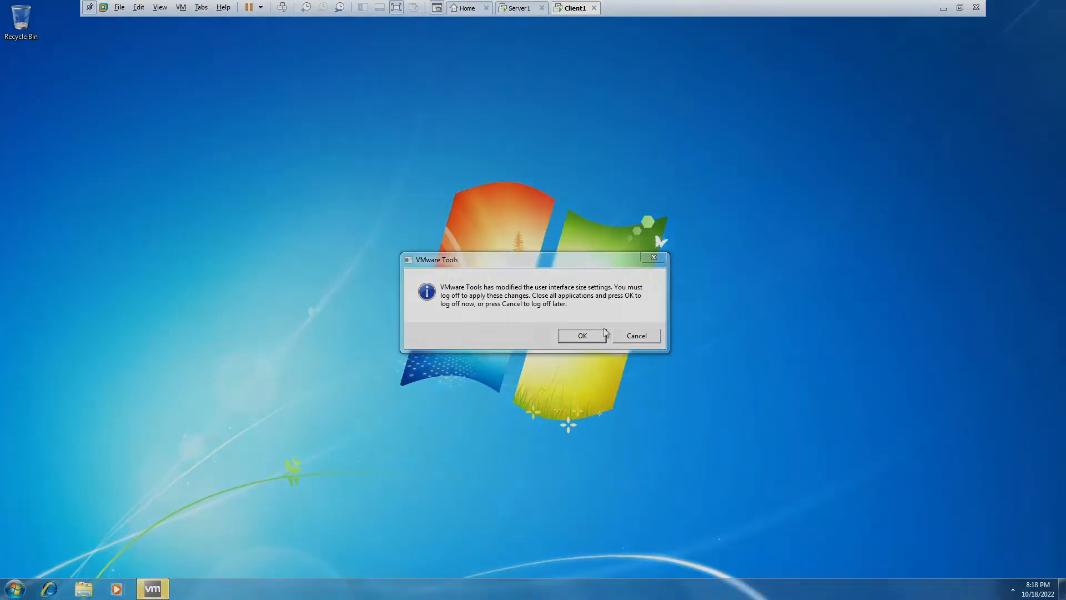
- Dismiss the interface size notice on Client1's desktop and switch to Server1
{"action": "left_click", "coordinate": [599, 335]}
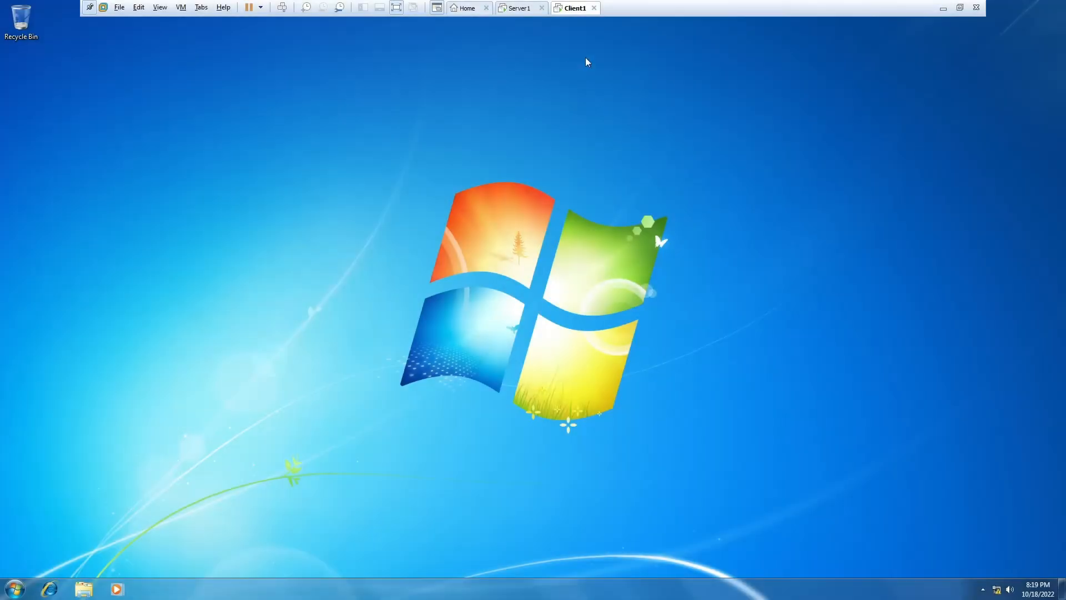
{"action": "right_click", "coordinate": [782, 295]}
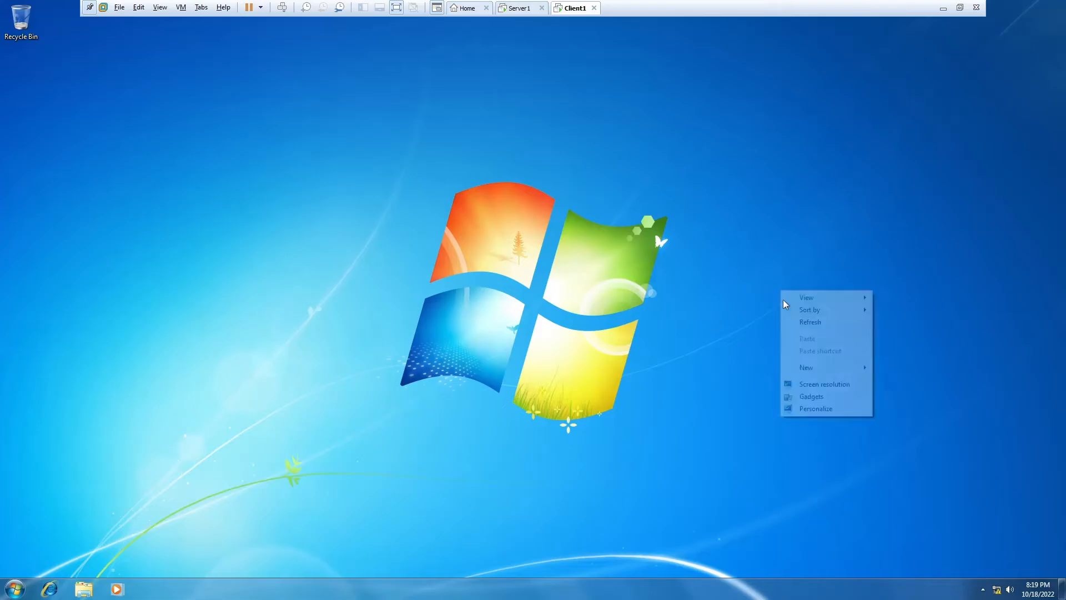
{"action": "left_click", "coordinate": [527, 7]}
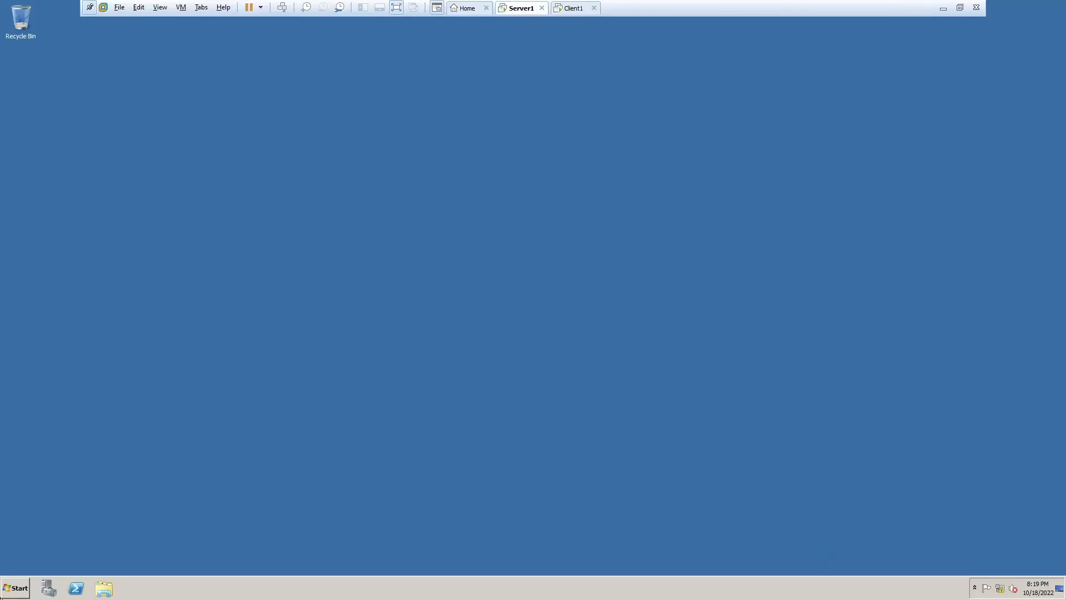
- Open Remote Desktop Connection options with computer 192.168.101.2 and the administrator user name
{"action": "left_click", "coordinate": [2, 597]}
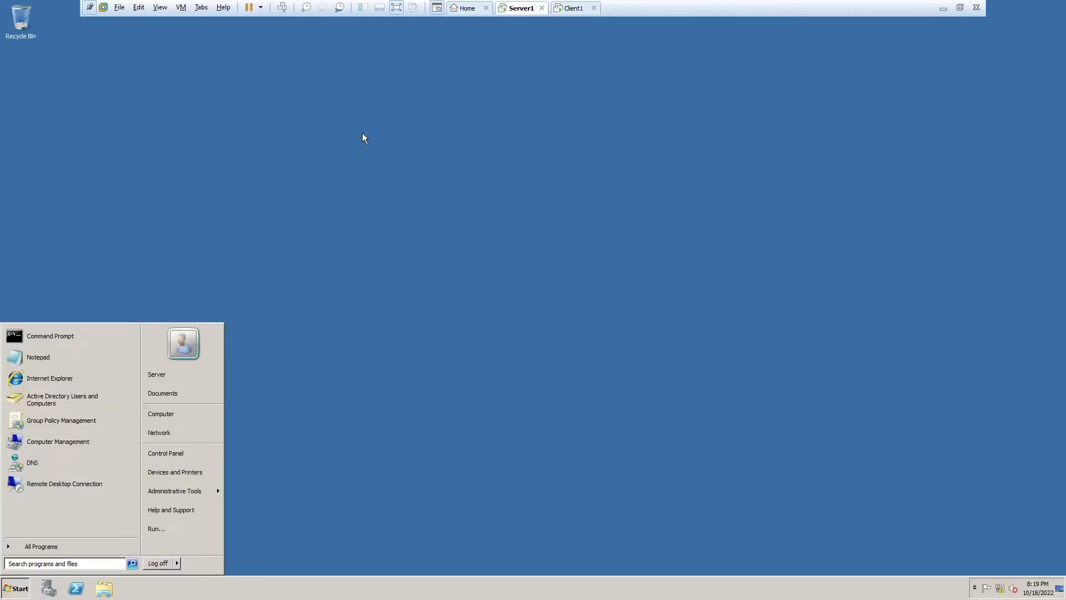
{"action": "left_click", "coordinate": [81, 492]}
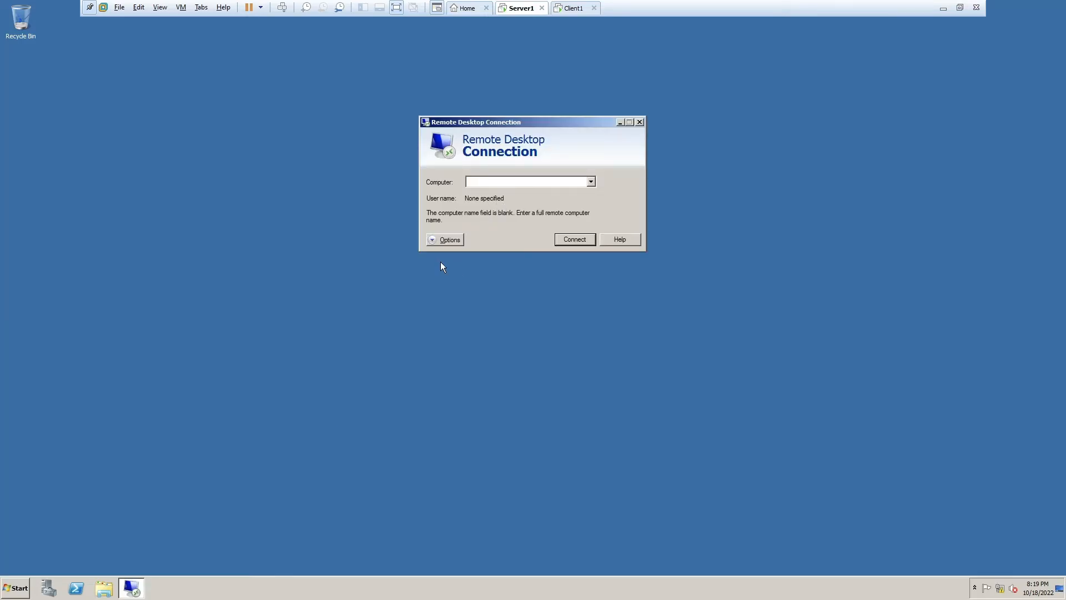
{"action": "left_click", "coordinate": [446, 239]}
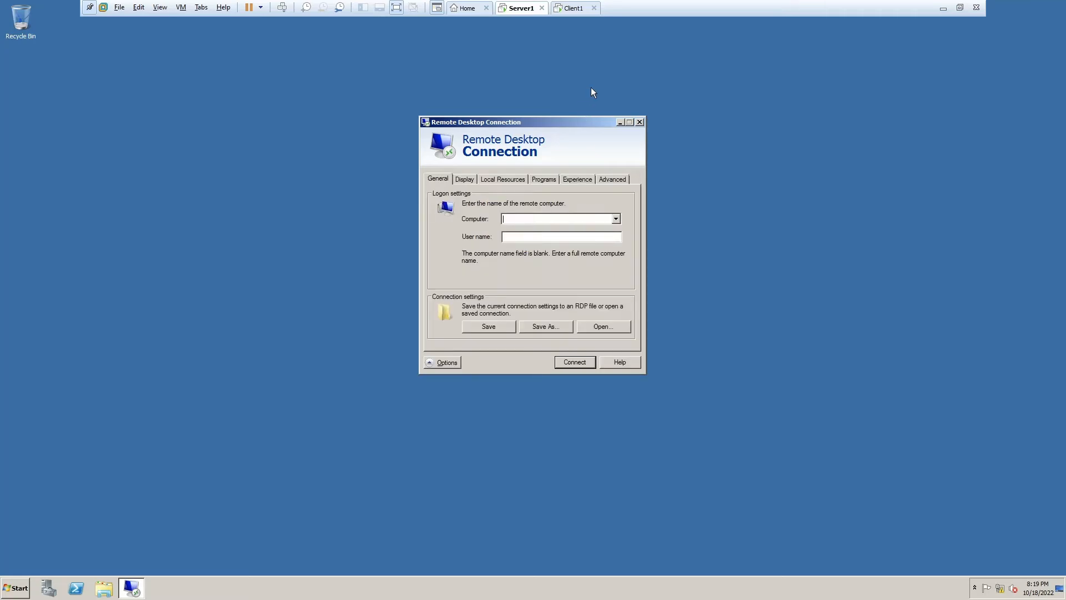
{"action": "left_click", "coordinate": [562, 8]}
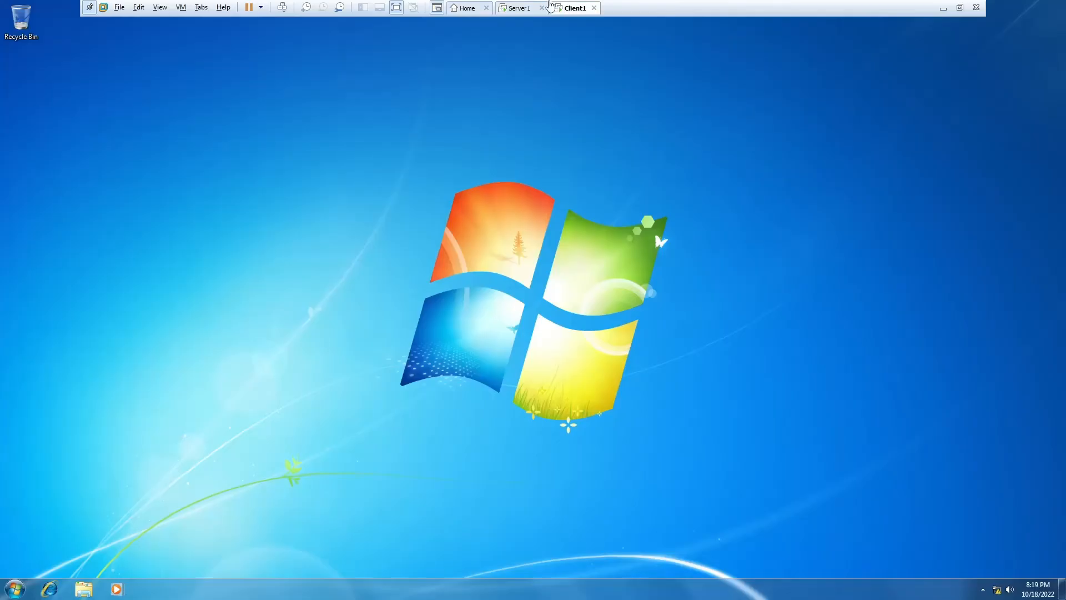
{"action": "left_click", "coordinate": [523, 8]}
{"action": "type", "text": "192.168"}
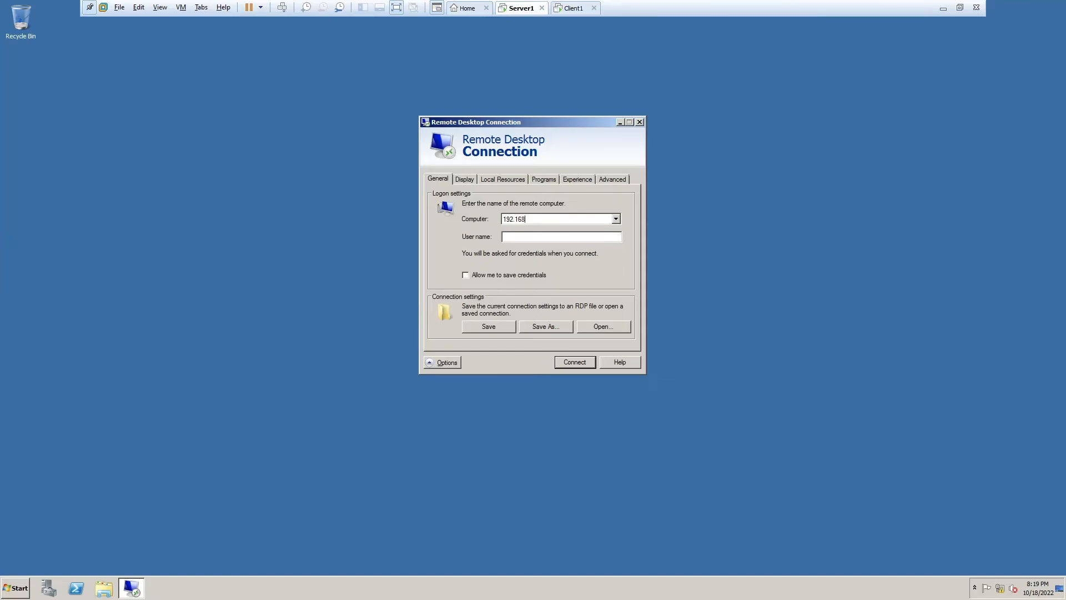
{"action": "type", "text": ".101.2"}
{"action": "key", "text": "Tab"}
{"action": "type", "text": "Admin"}
- Set the connection speed on the Experience tab to LAN
{"action": "left_click", "coordinate": [465, 179]}
{"action": "left_click", "coordinate": [503, 178]}
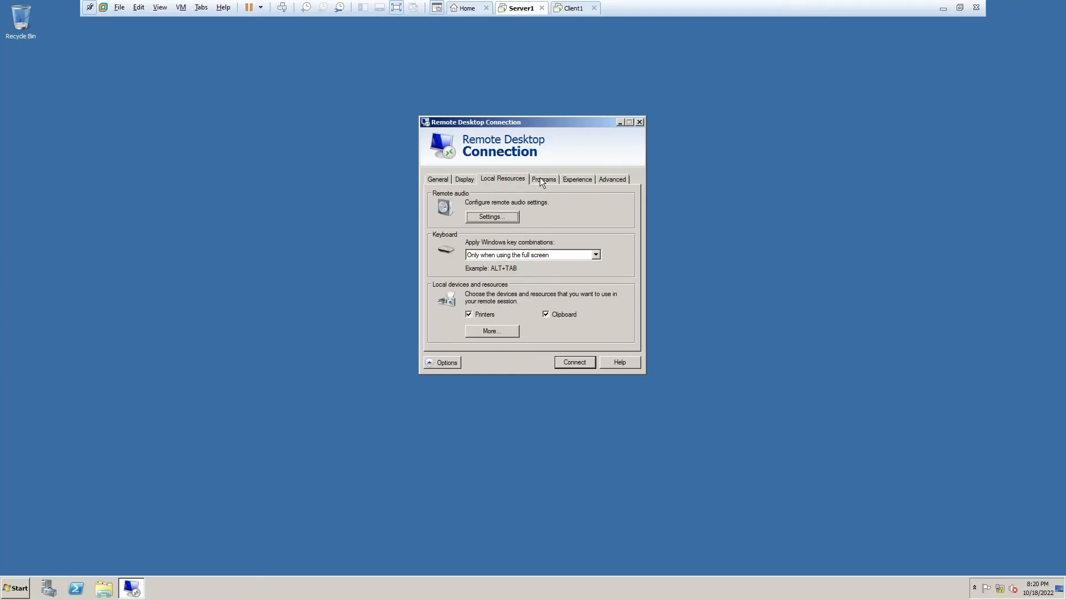
{"action": "left_click", "coordinate": [543, 178]}
{"action": "left_click", "coordinate": [575, 180]}
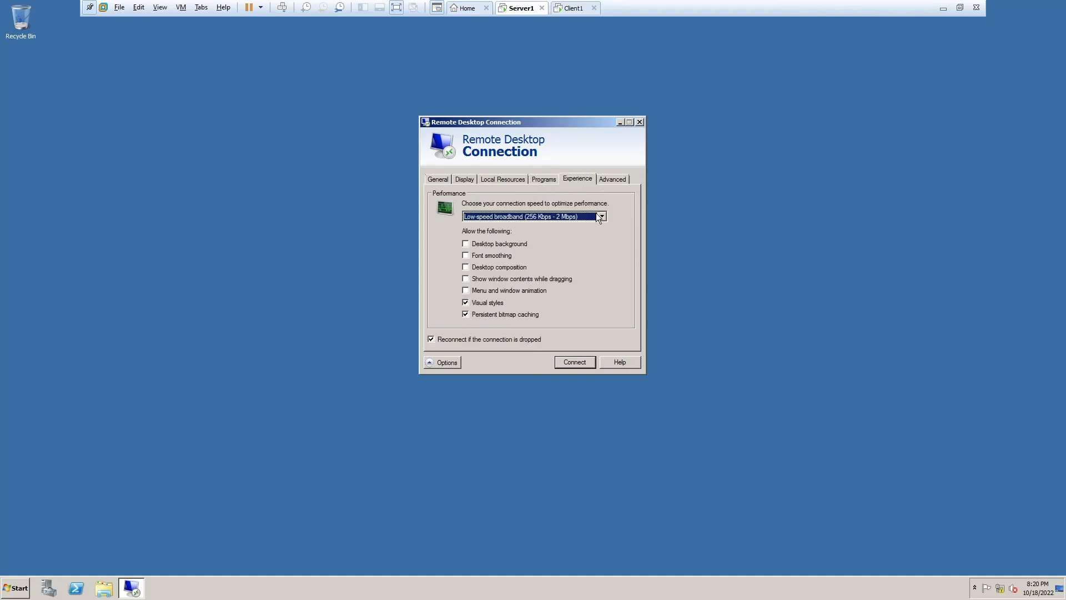
{"action": "left_click", "coordinate": [600, 216]}
{"action": "left_click", "coordinate": [568, 259]}
{"action": "left_click", "coordinate": [615, 181]}
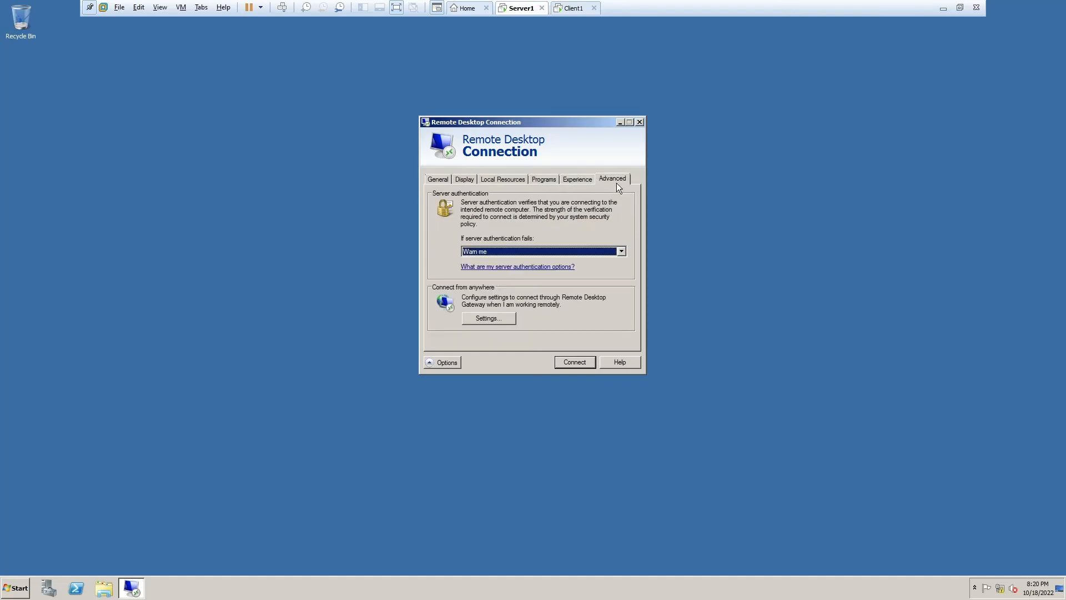
{"action": "left_click", "coordinate": [588, 177]}
{"action": "left_click", "coordinate": [599, 178]}
{"action": "left_click", "coordinate": [444, 179]}
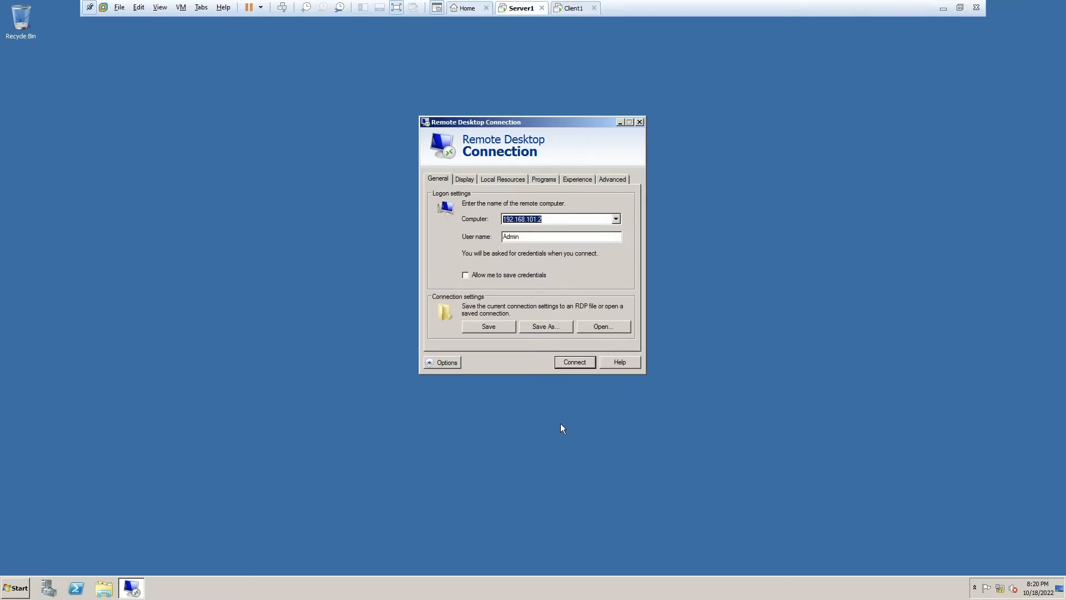
- Connect, entering the account password when prompted
{"action": "left_click", "coordinate": [581, 363]}
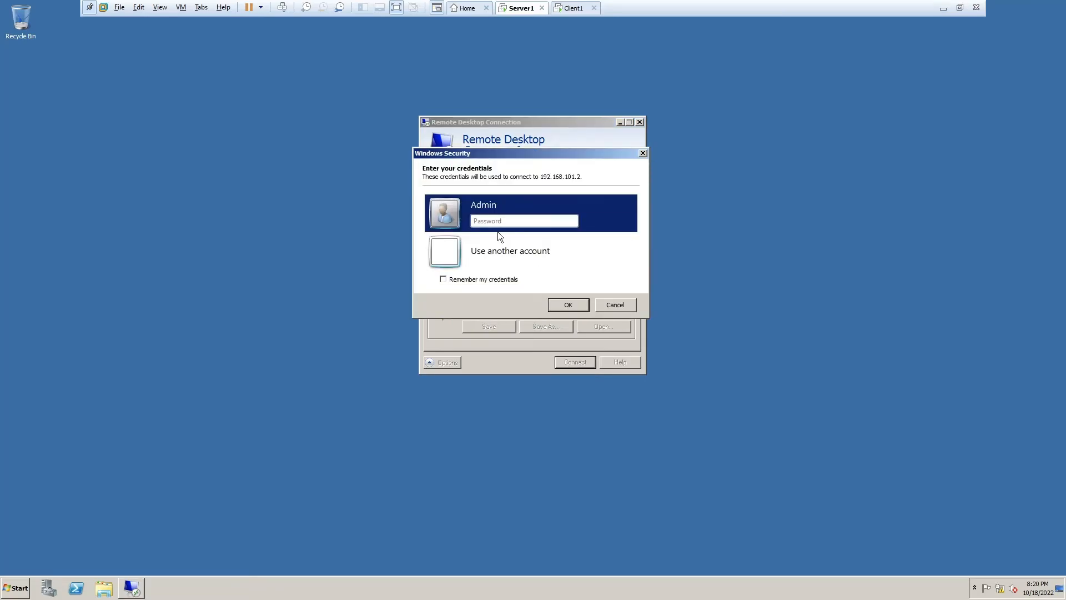
{"action": "type", "text": "••••••••"}
{"action": "key", "text": "Return"}
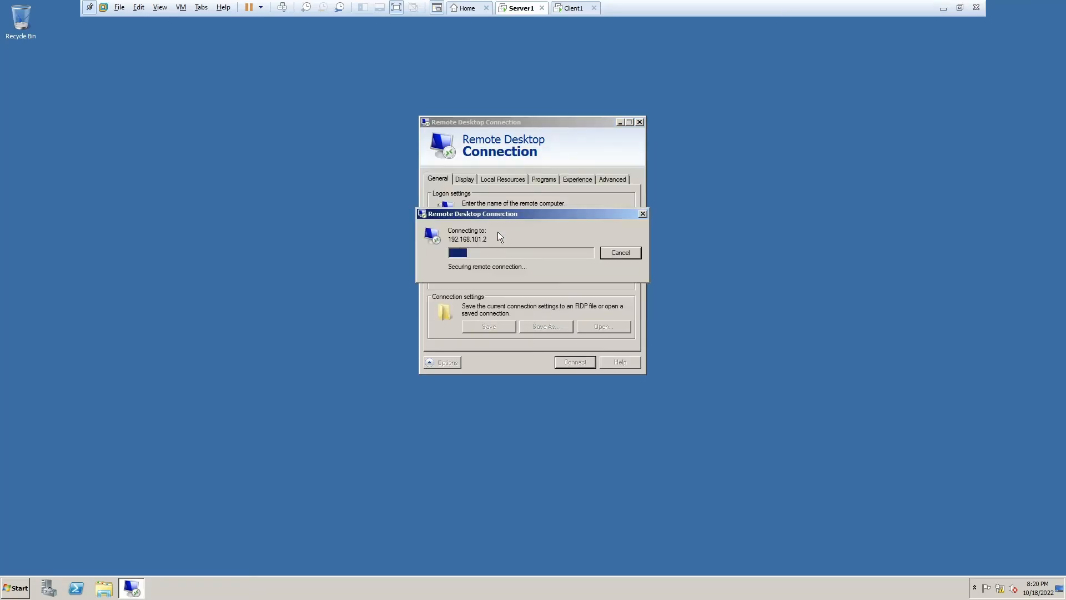
- Refresh the remote desktop, checking on Client1 in between
{"action": "left_click", "coordinate": [572, 8]}
{"action": "left_click", "coordinate": [533, 8]}
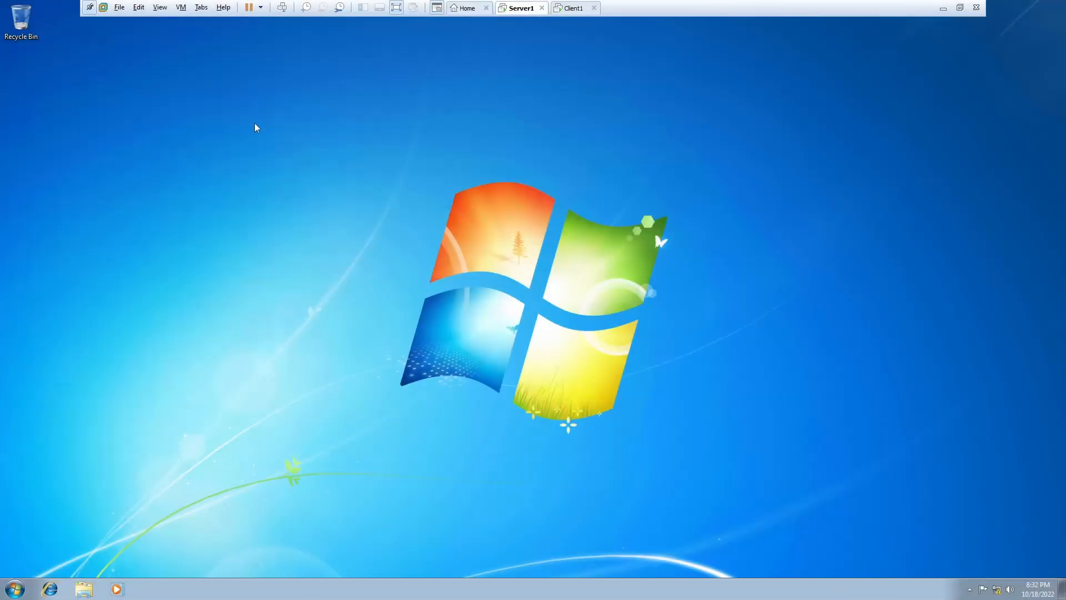
{"action": "right_click", "coordinate": [255, 123]}
{"action": "left_click", "coordinate": [292, 160]}
{"action": "left_click", "coordinate": [572, 8]}
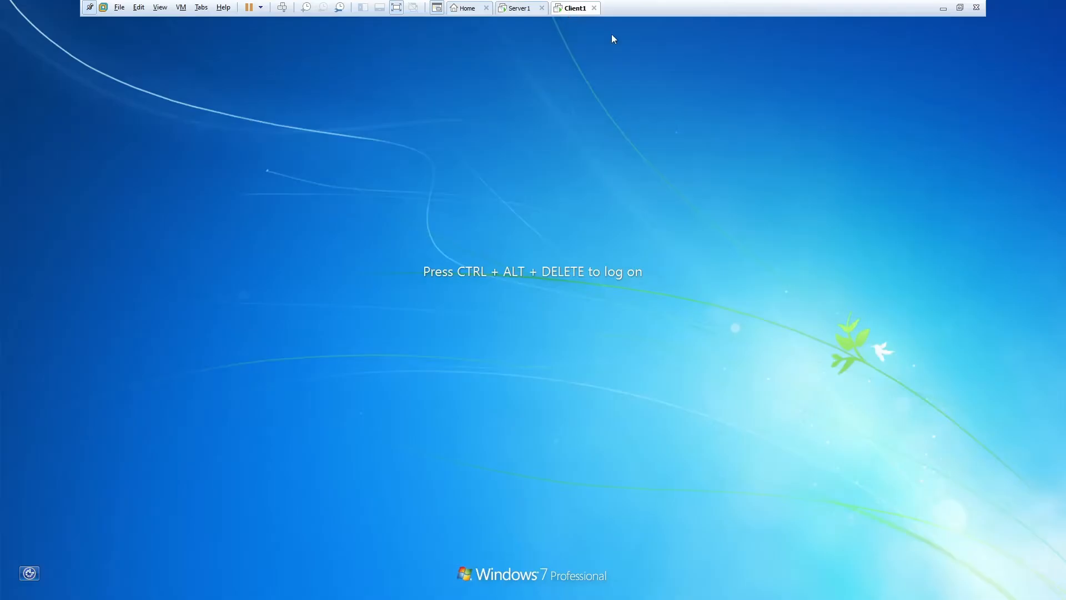
{"action": "left_click", "coordinate": [531, 7]}
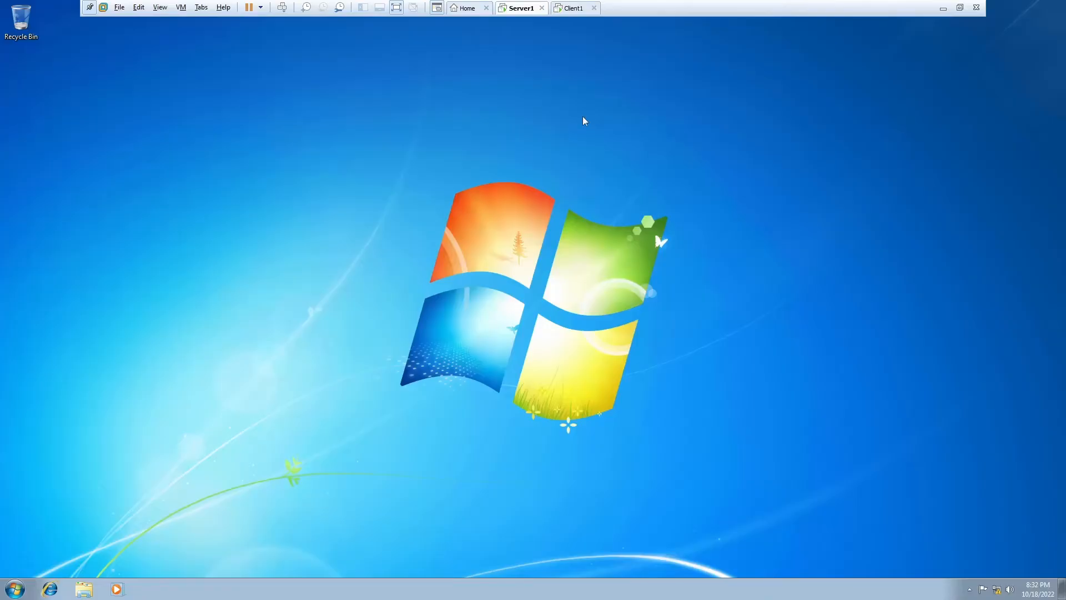
- Create two new desktop folders named 'aaaaa' and 'brown fat cat'
{"action": "right_click", "coordinate": [27, 73]}
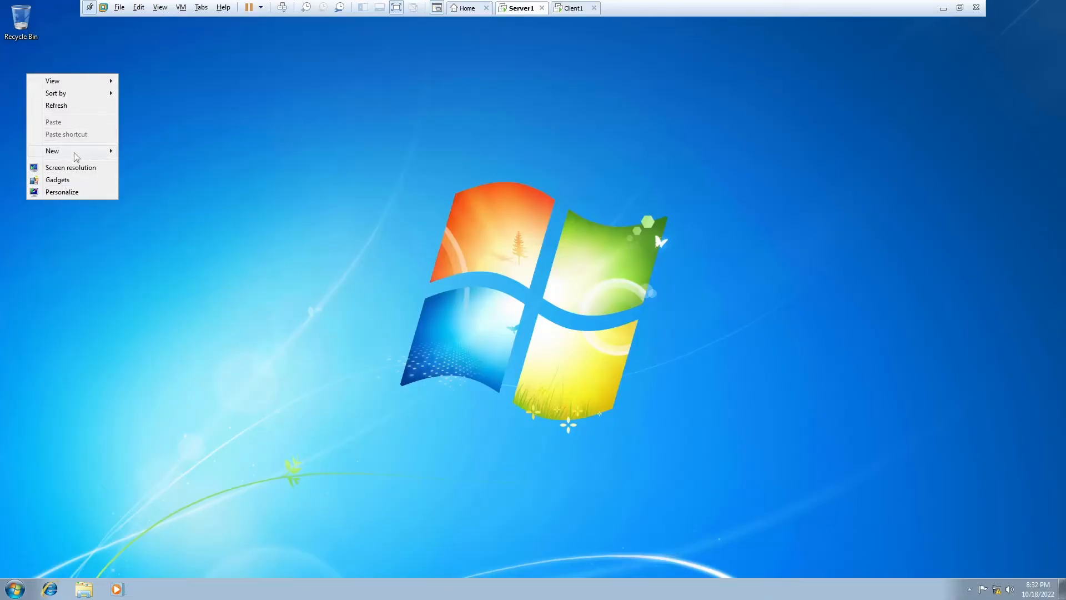
{"action": "mouse_move", "coordinate": [75, 152]}
{"action": "left_click", "coordinate": [137, 155]}
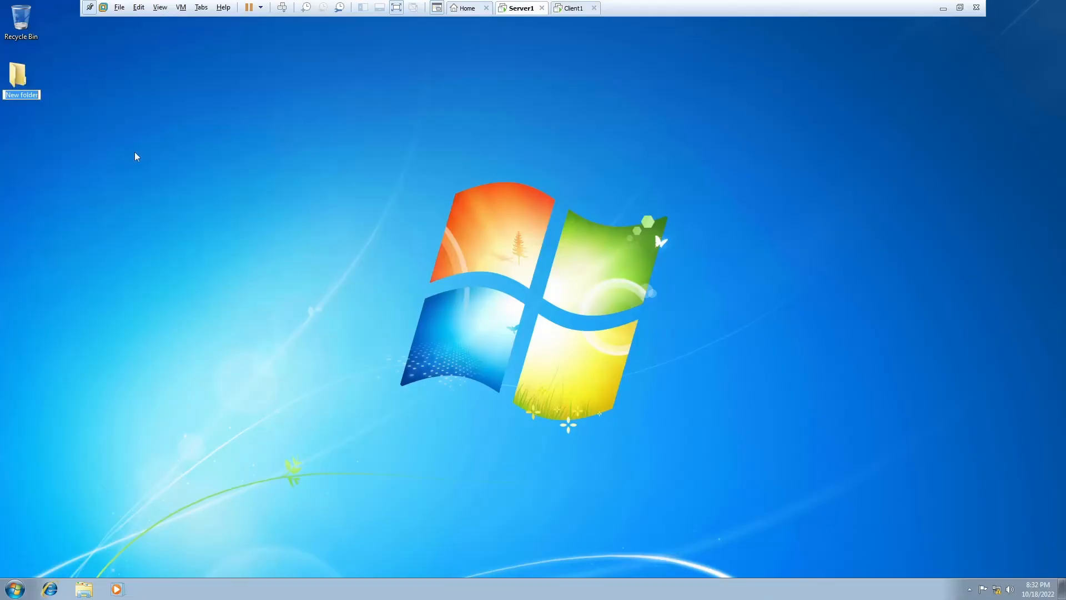
{"action": "type", "text": "aaaaa"}
{"action": "key", "text": "Return"}
{"action": "left_click", "coordinate": [24, 128]}
{"action": "right_click", "coordinate": [22, 125]}
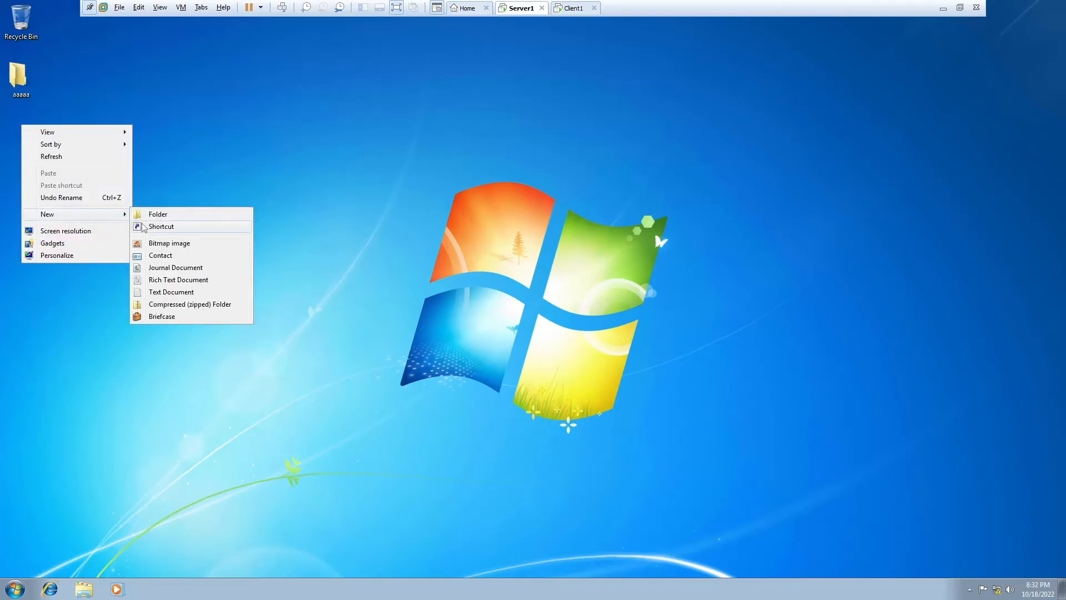
{"action": "left_click", "coordinate": [148, 217]}
{"action": "type", "text": "brown fat ca"}
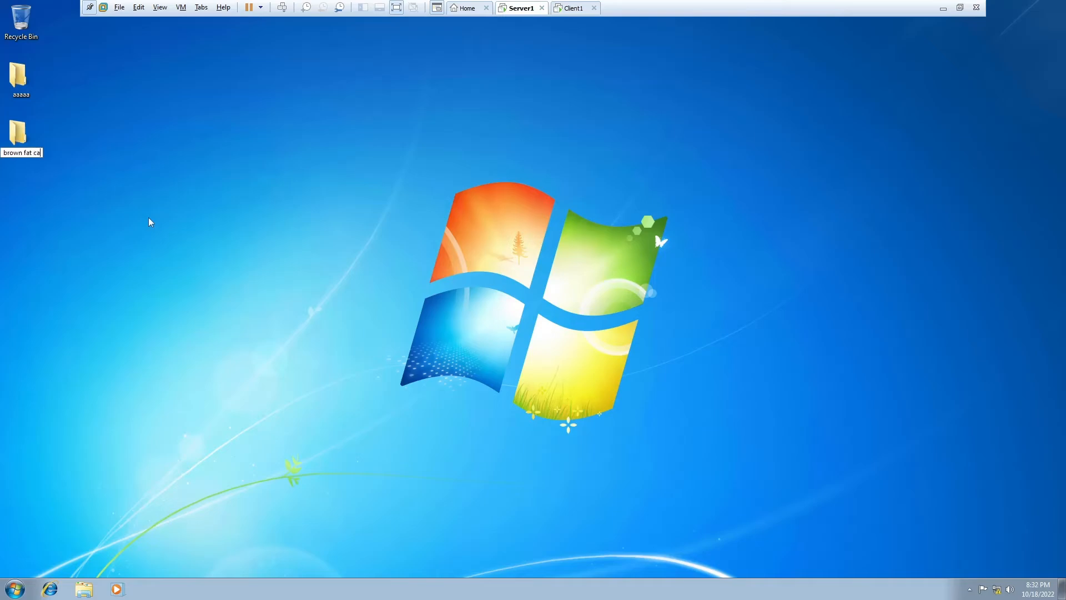
{"action": "type", "text": "t"}
{"action": "key", "text": "Return"}
{"action": "left_click", "coordinate": [930, 166]}
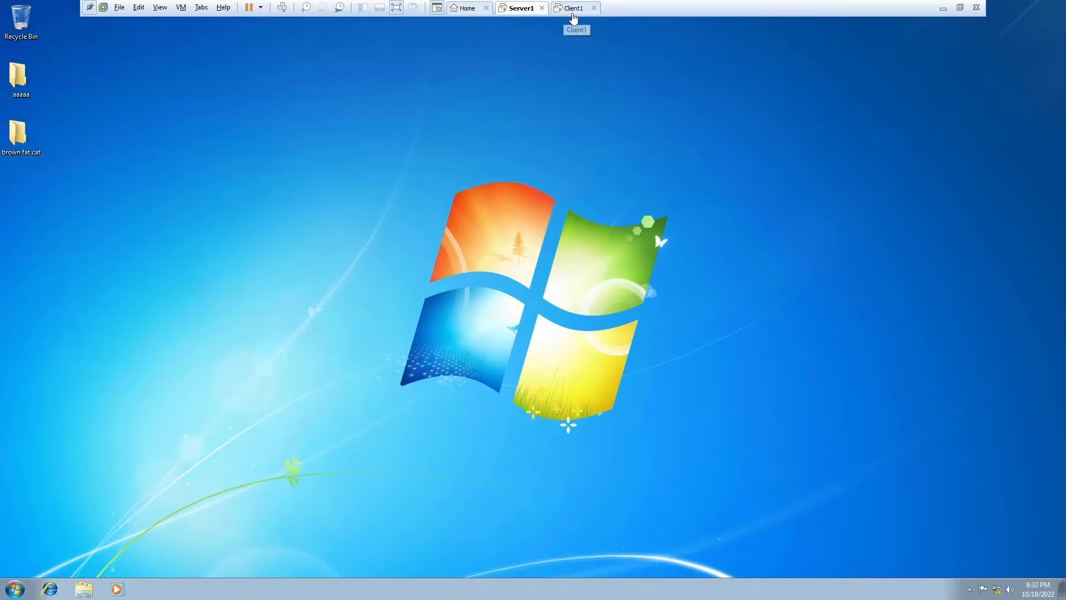
- Glance at Client1's logon screen, then bring up the Start menu on Server1 to log off
{"action": "right_click", "coordinate": [593, 67]}
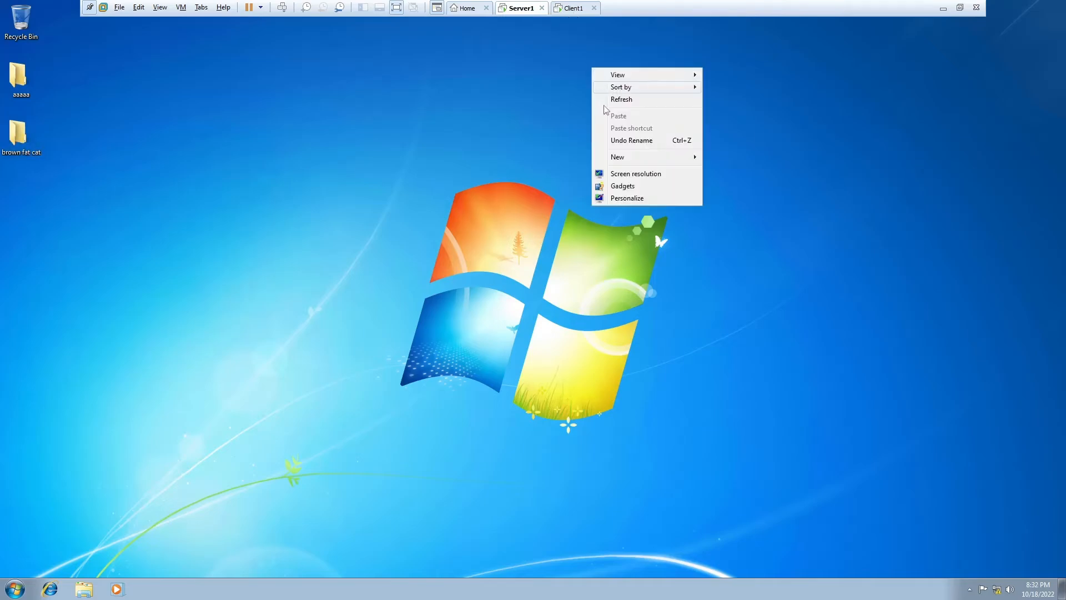
{"action": "left_click", "coordinate": [572, 9]}
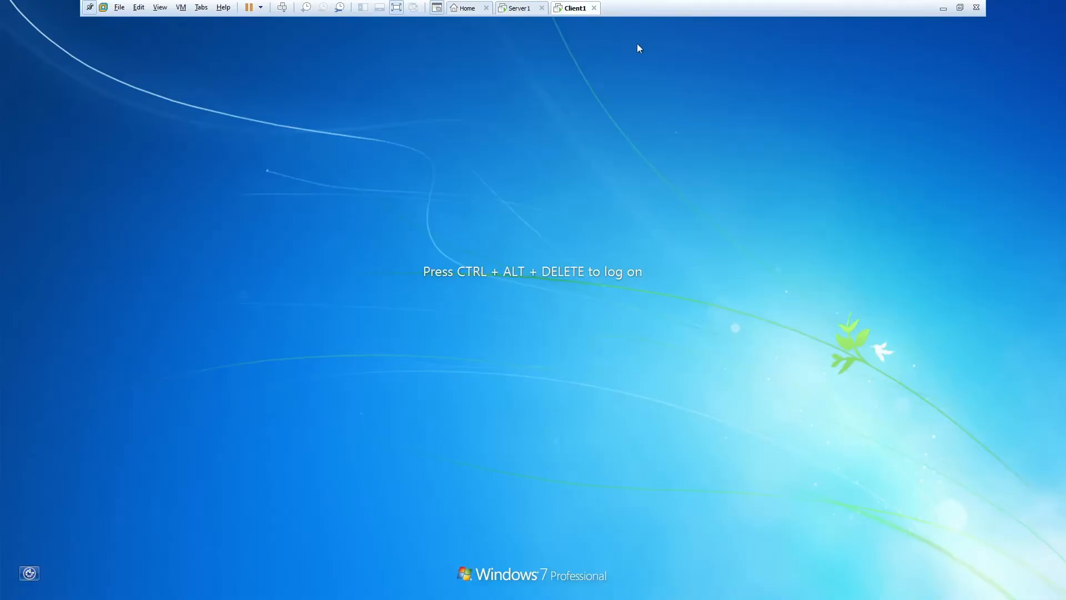
{"action": "key", "text": "ctrl+shift+Tab"}
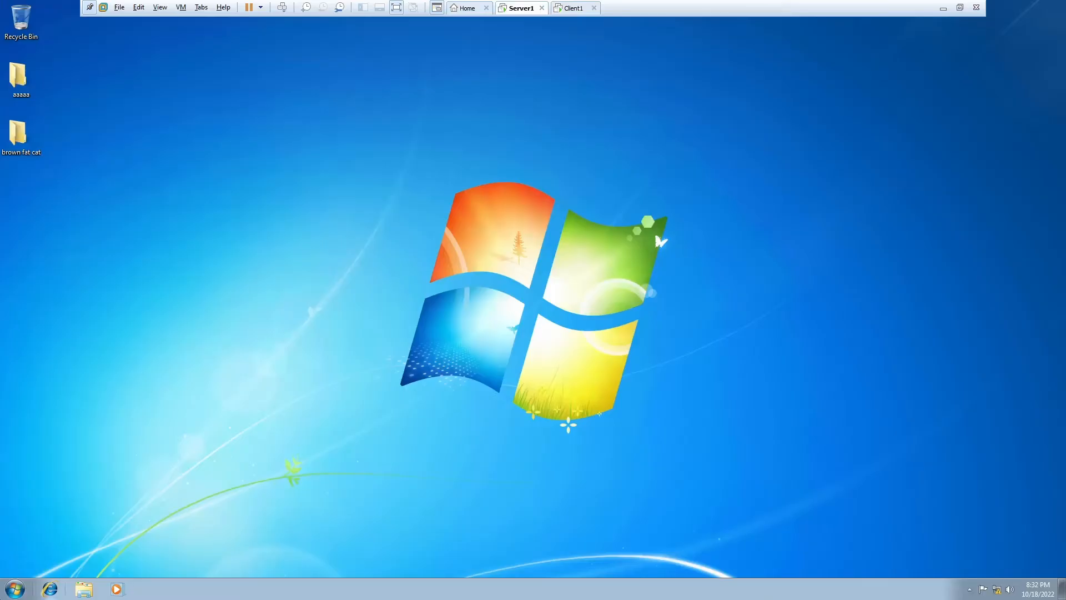
{"action": "key", "text": "super"}
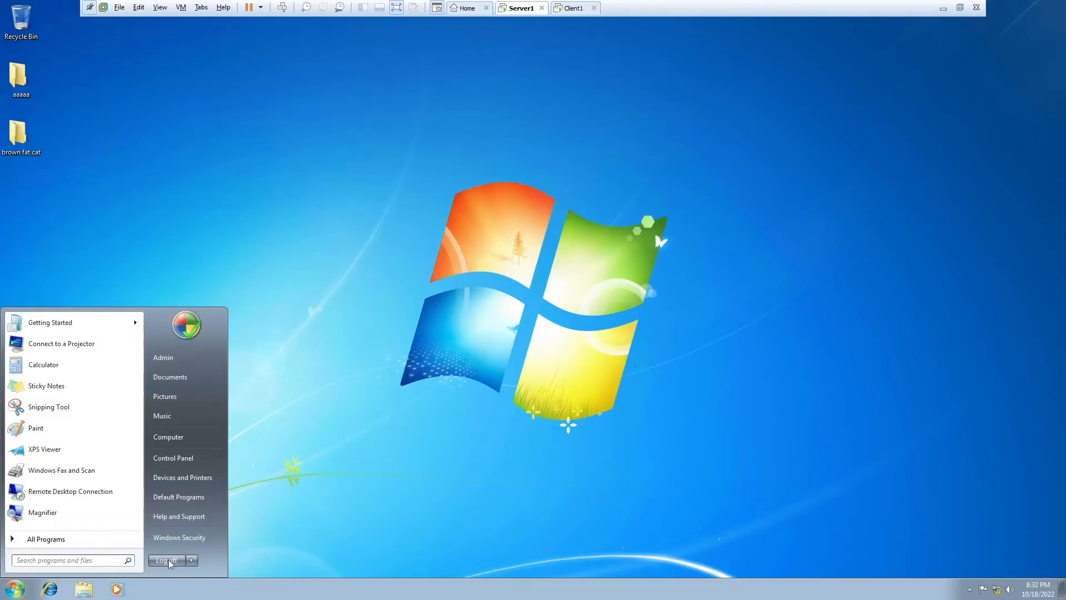
- On Client1's logon screen, open and then close the Ease of Access options
{"action": "left_click", "coordinate": [566, 10]}
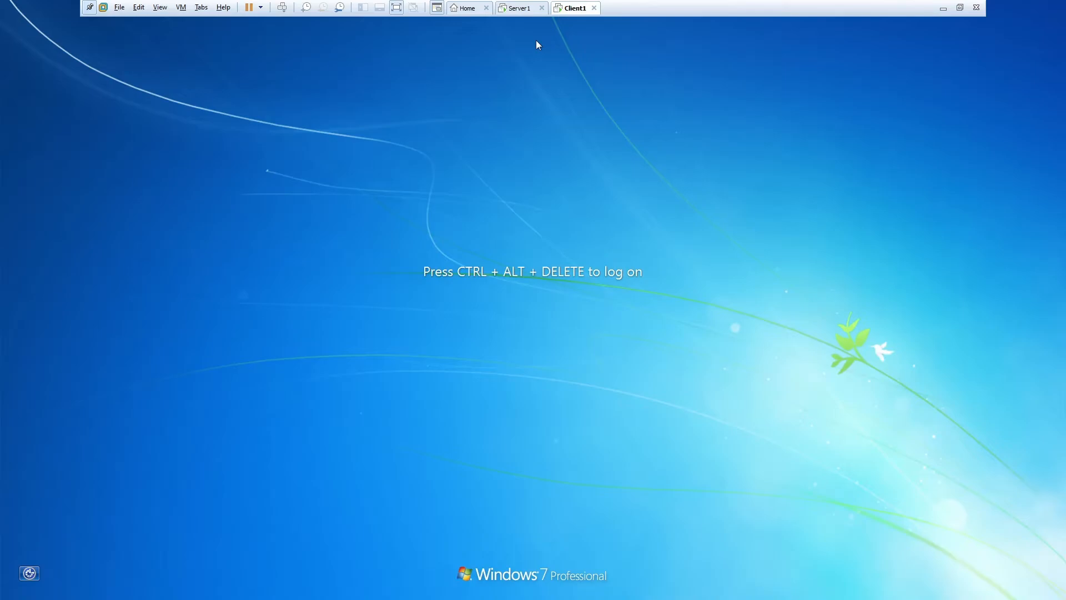
{"action": "left_click", "coordinate": [29, 573]}
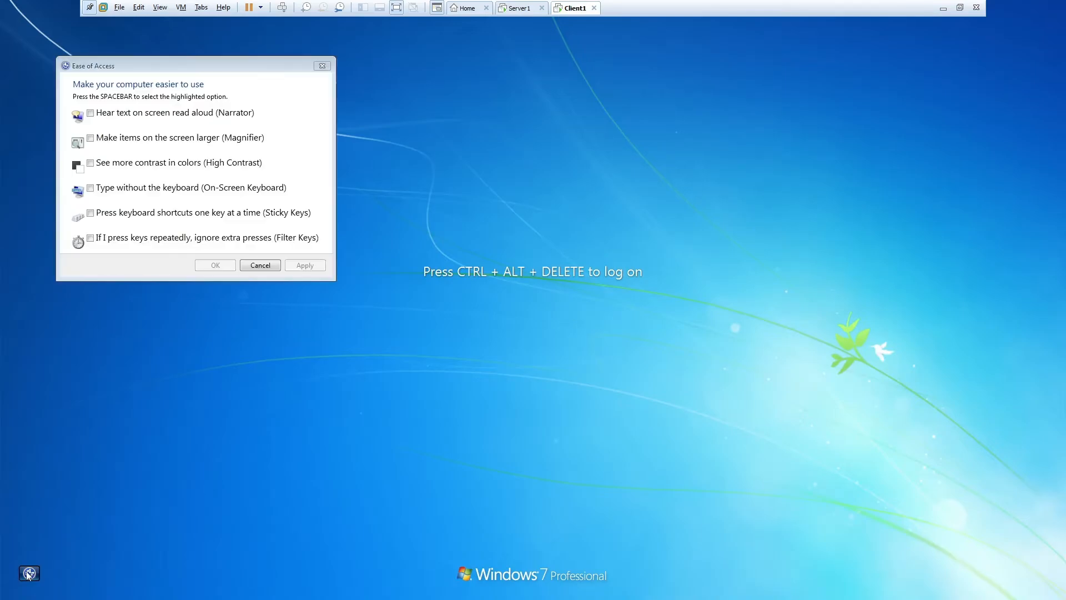
{"action": "left_click", "coordinate": [29, 573]}
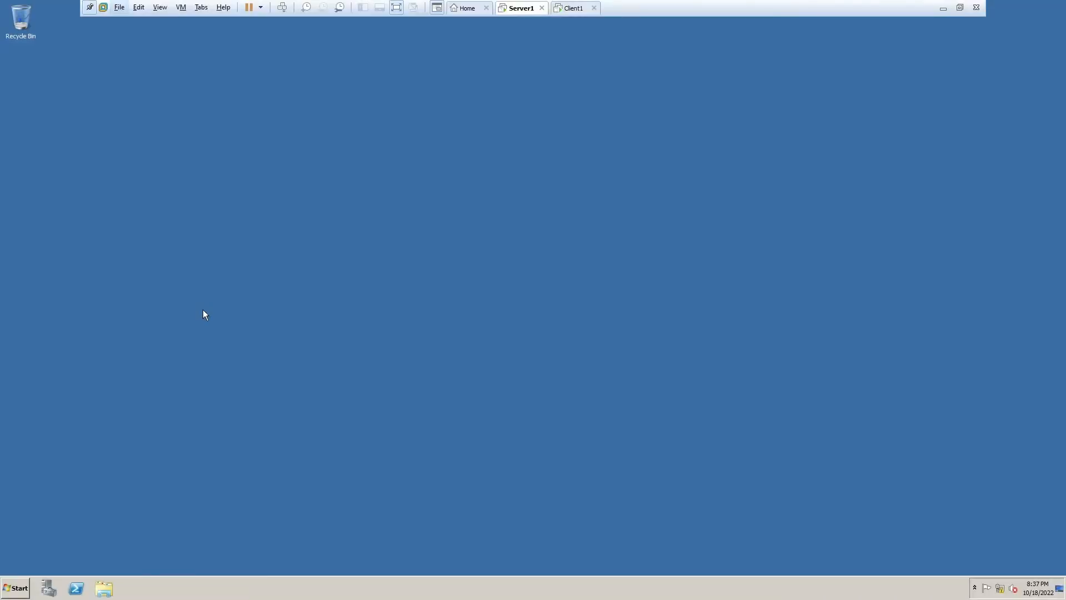
- Search 'oobe' on Server1 and launch Initial Configuration Tasks, briefly checking Client1
{"action": "left_click", "coordinate": [1, 579]}
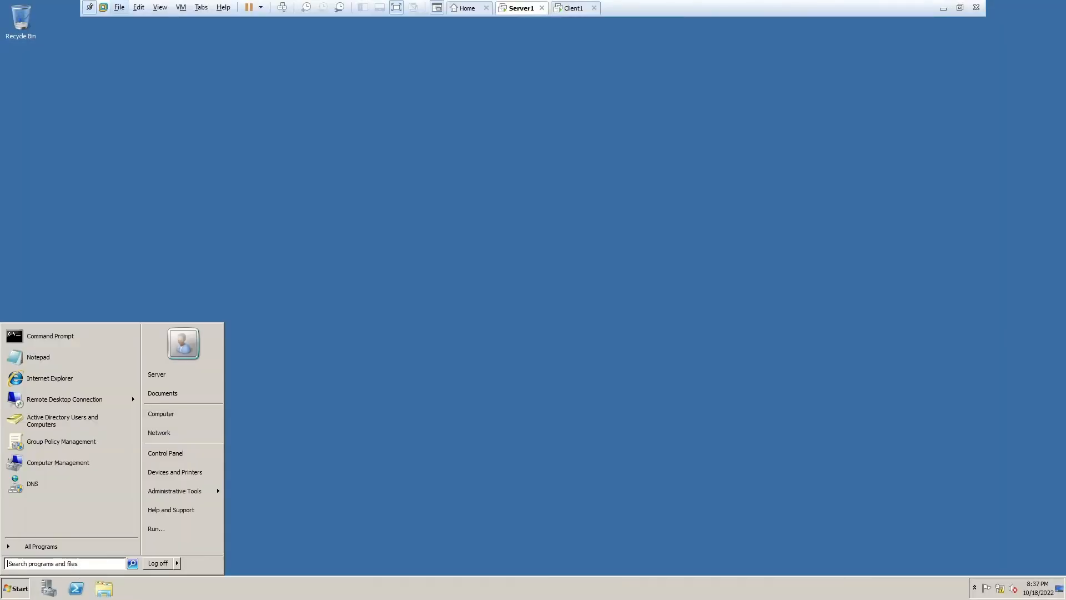
{"action": "type", "text": "oobe"}
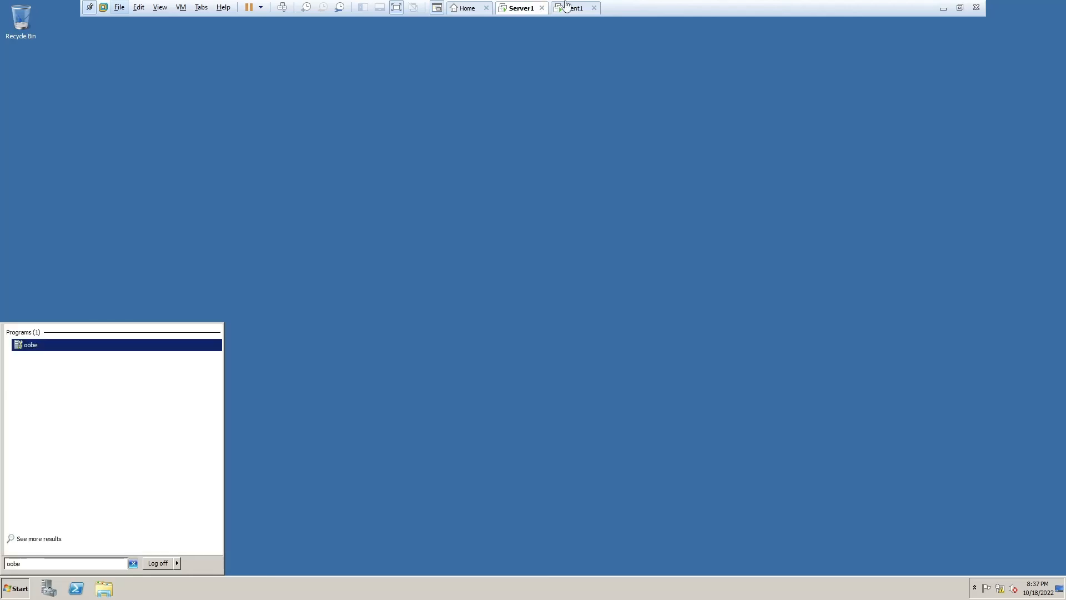
{"action": "left_click", "coordinate": [566, 4]}
{"action": "right_click", "coordinate": [382, 100]}
{"action": "left_click", "coordinate": [431, 136]}
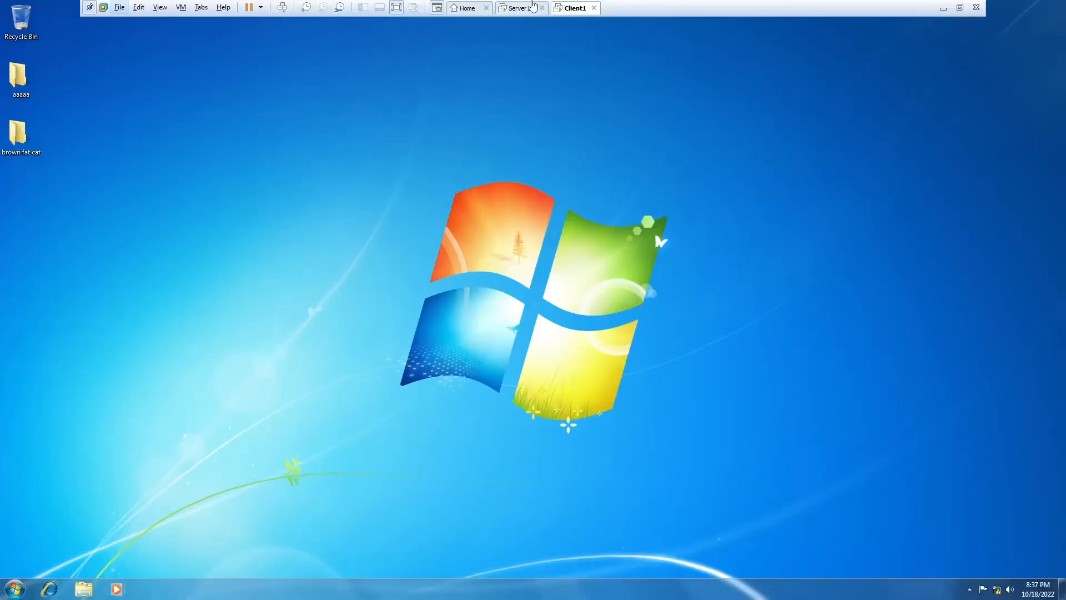
{"action": "left_click", "coordinate": [533, 7]}
{"action": "left_click", "coordinate": [569, 8]}
{"action": "left_click", "coordinate": [514, 8]}
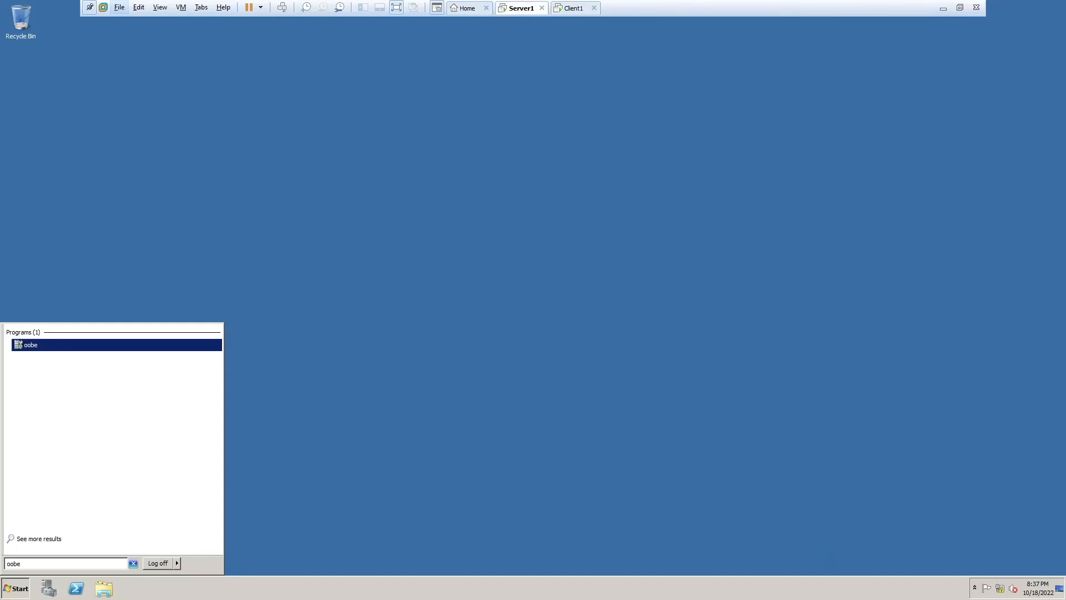
{"action": "left_click", "coordinate": [33, 341]}
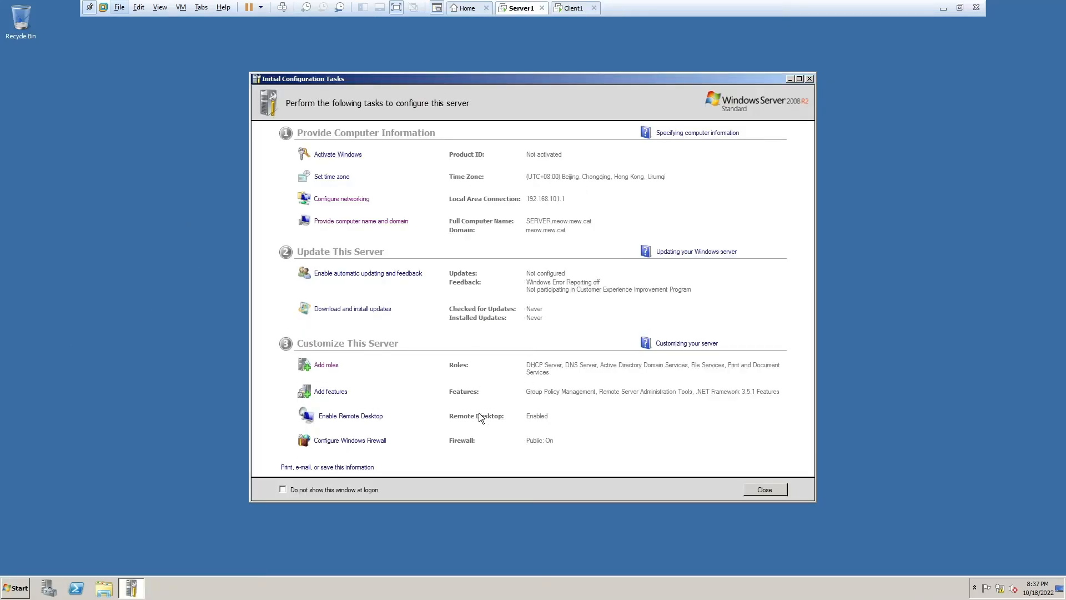
- Add and install the Windows Server Backup Features feature
{"action": "left_click", "coordinate": [331, 392]}
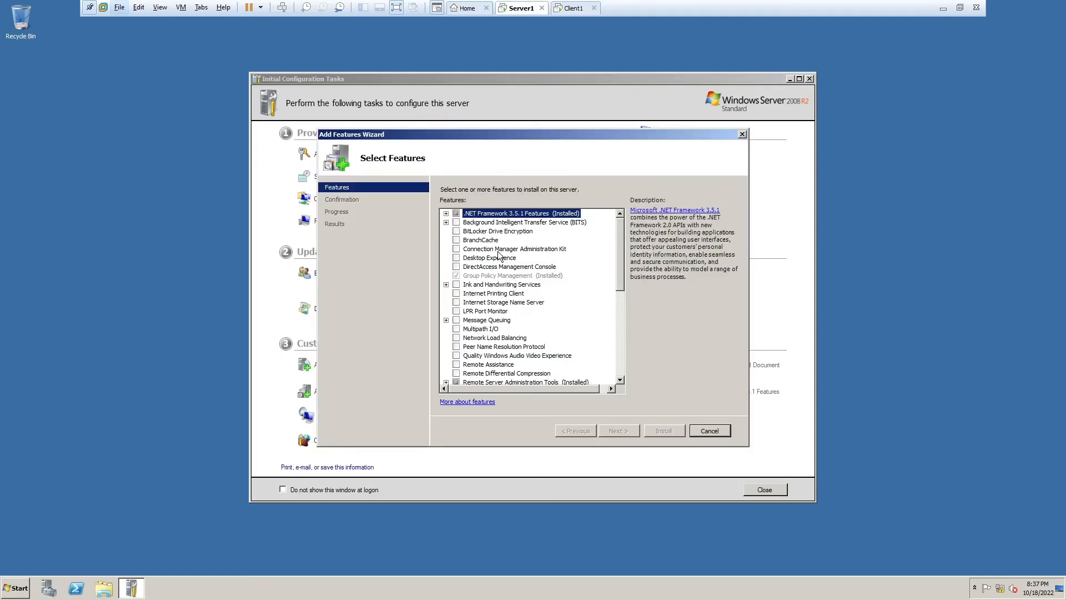
{"action": "scroll", "coordinate": [499, 257], "scroll_direction": "down", "scroll_amount": 10}
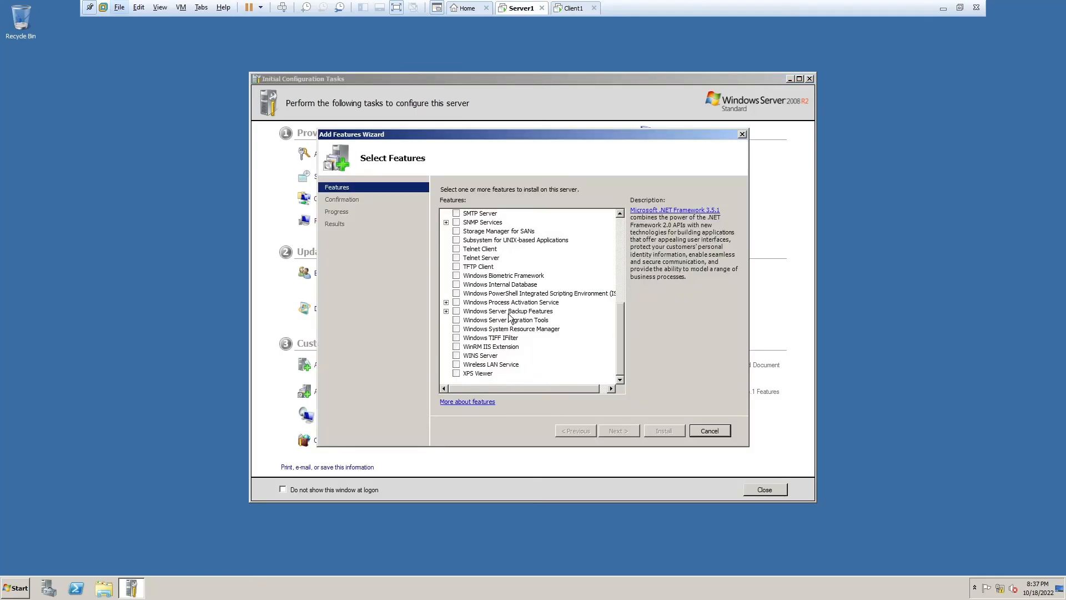
{"action": "left_click", "coordinate": [455, 311]}
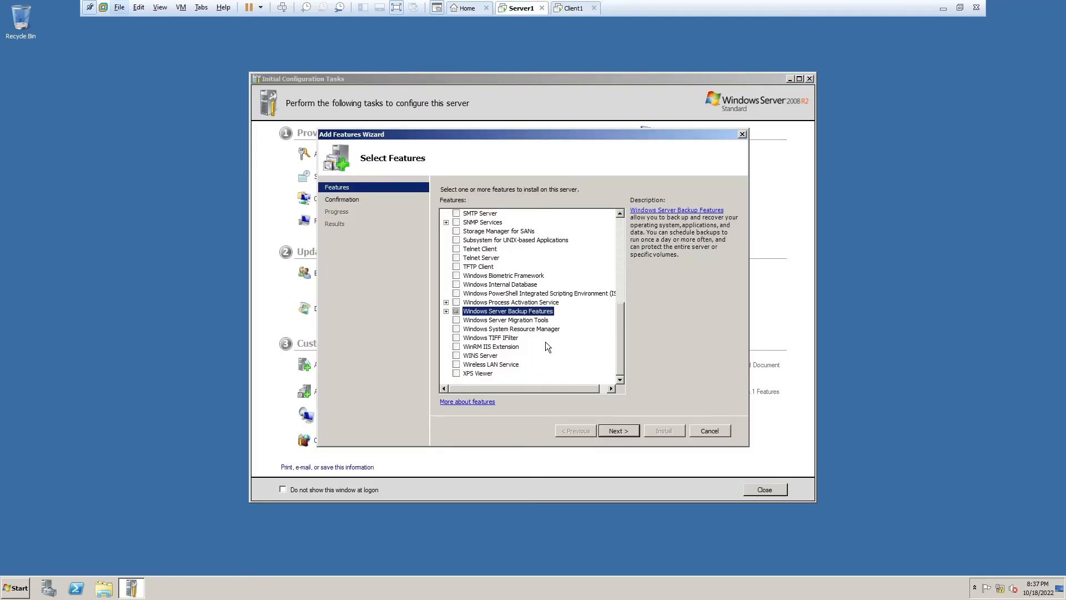
{"action": "left_click", "coordinate": [628, 428]}
{"action": "left_click", "coordinate": [660, 430]}
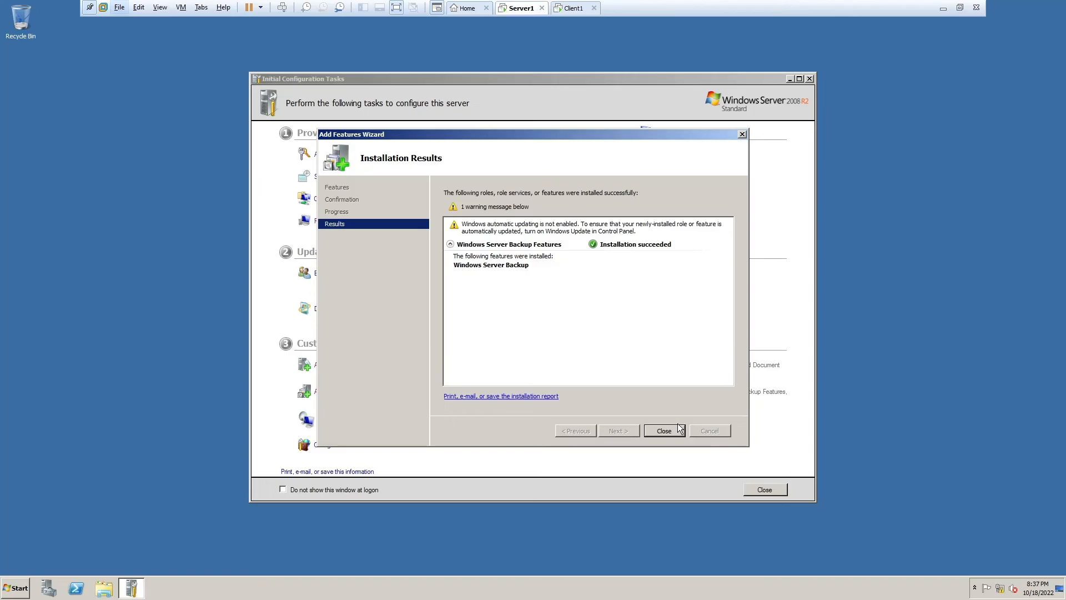
{"action": "left_click", "coordinate": [678, 427]}
{"action": "left_click", "coordinate": [16, 587]}
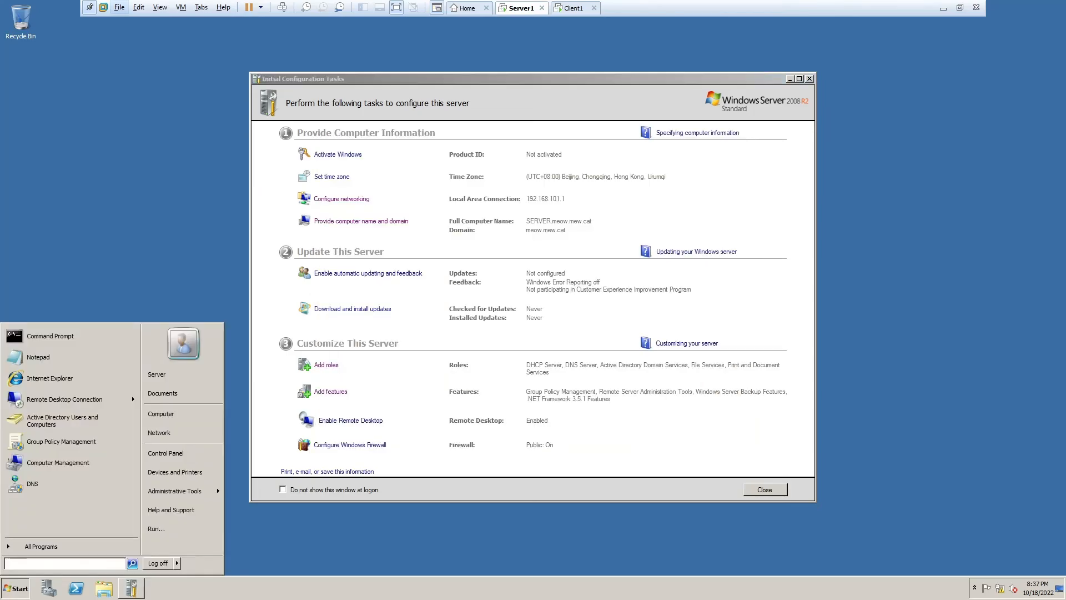
- Launch Windows Server Backup on Server1 by searching 'back' from the Start menu
{"action": "type", "text": "back"}
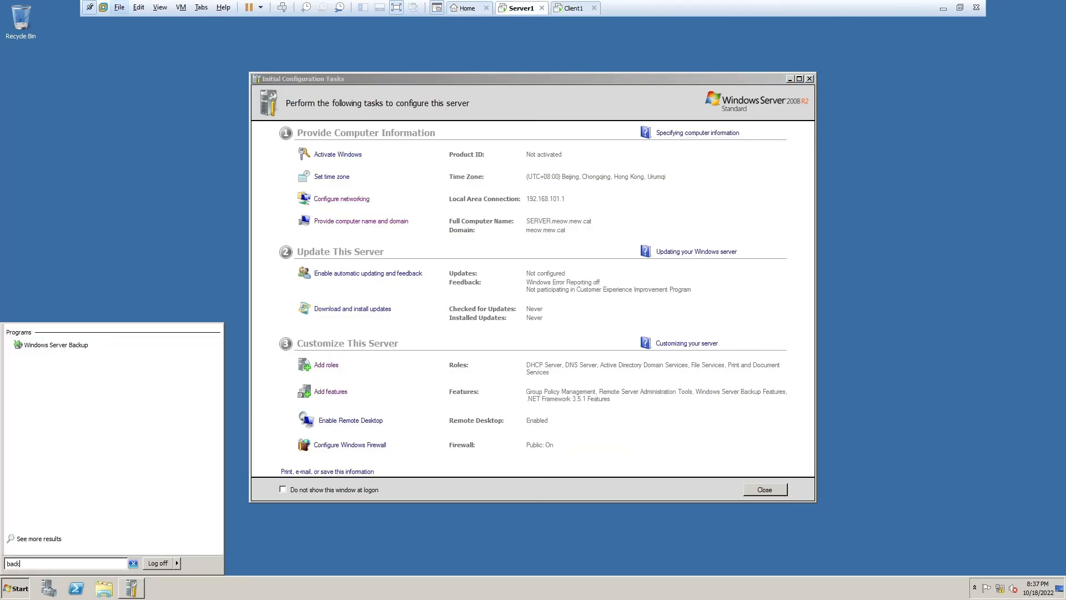
{"action": "key", "text": "Return"}
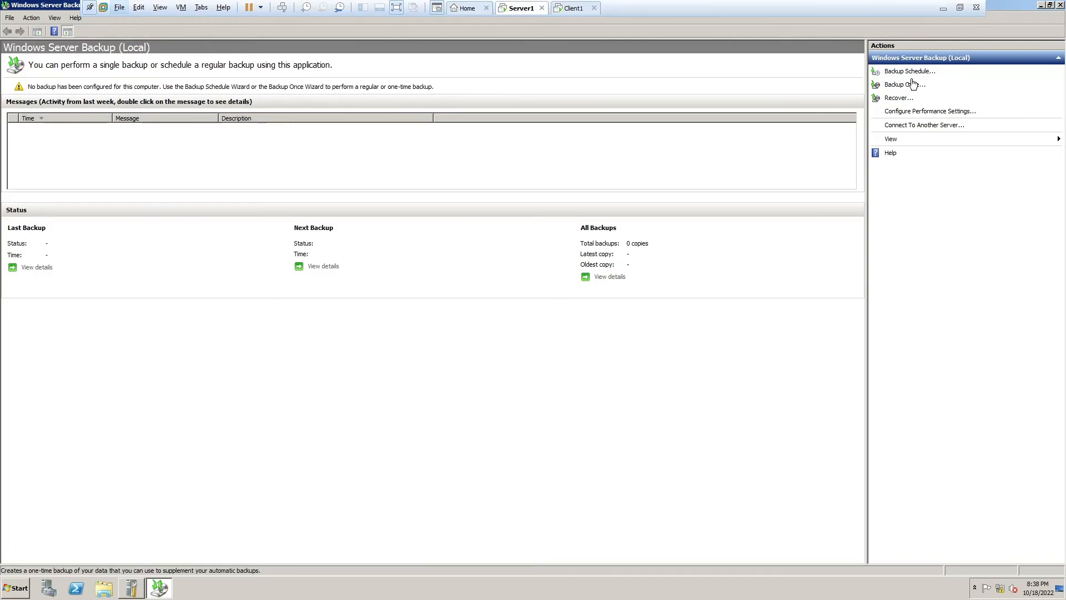
- Start a one-time custom backup that includes the Redirection (E:) drive
{"action": "left_click", "coordinate": [913, 84]}
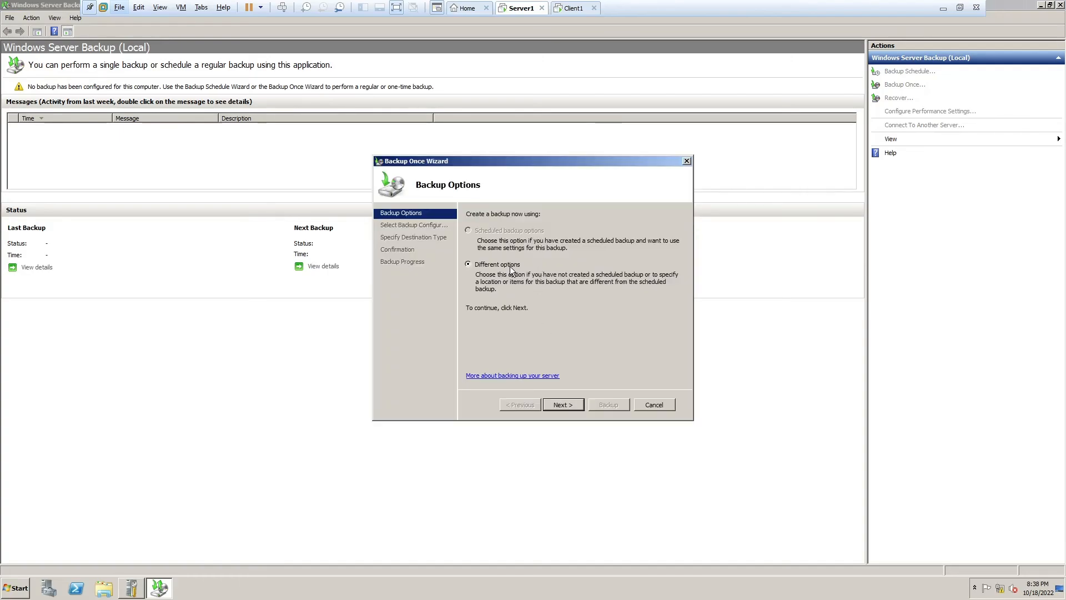
{"action": "left_click", "coordinate": [566, 405]}
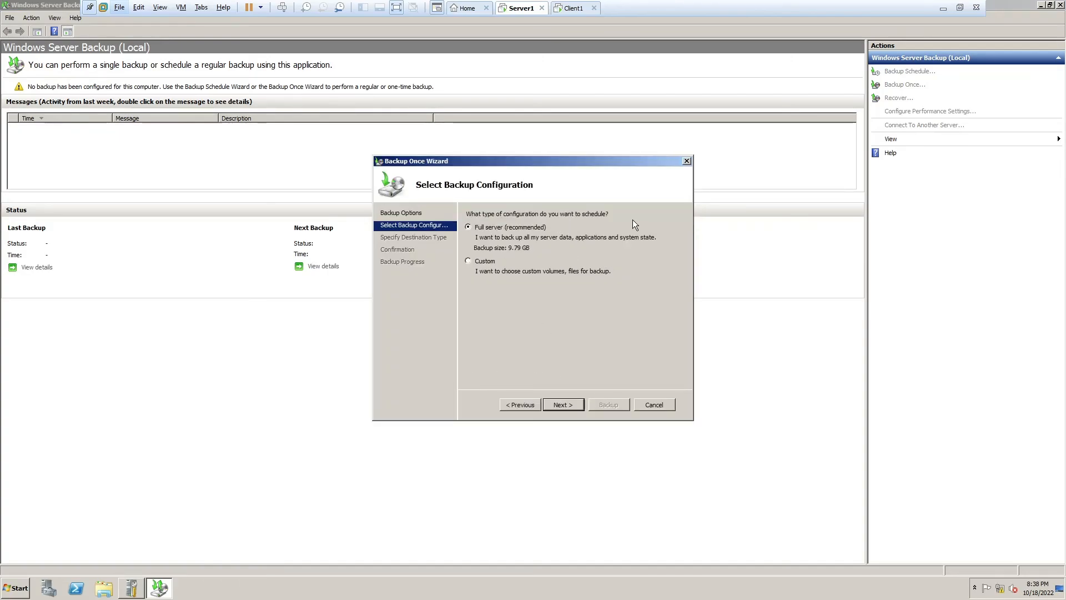
{"action": "left_click", "coordinate": [483, 261]}
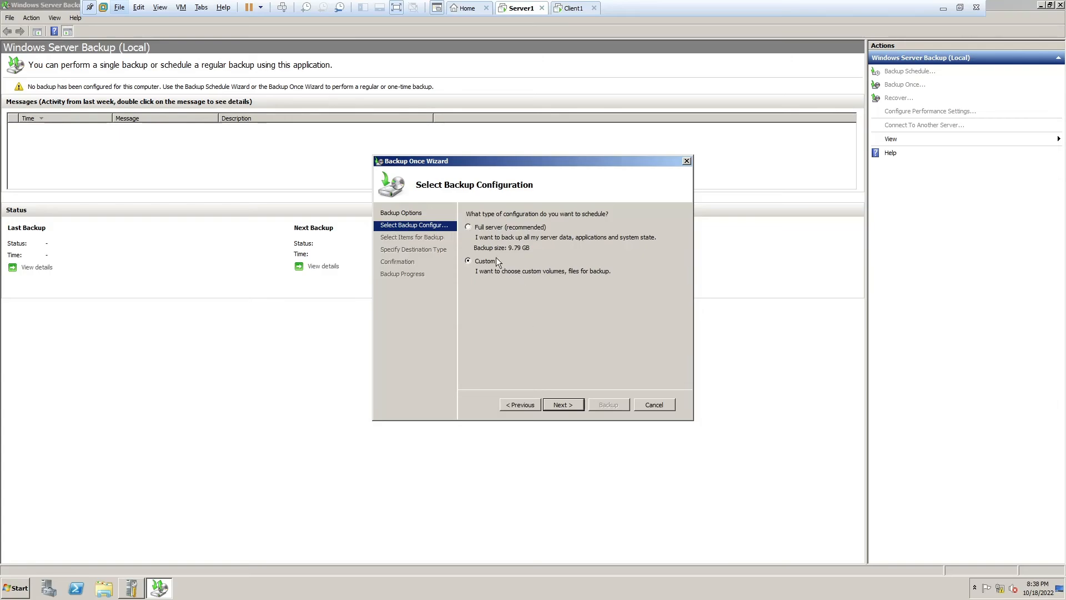
{"action": "left_click", "coordinate": [578, 405]}
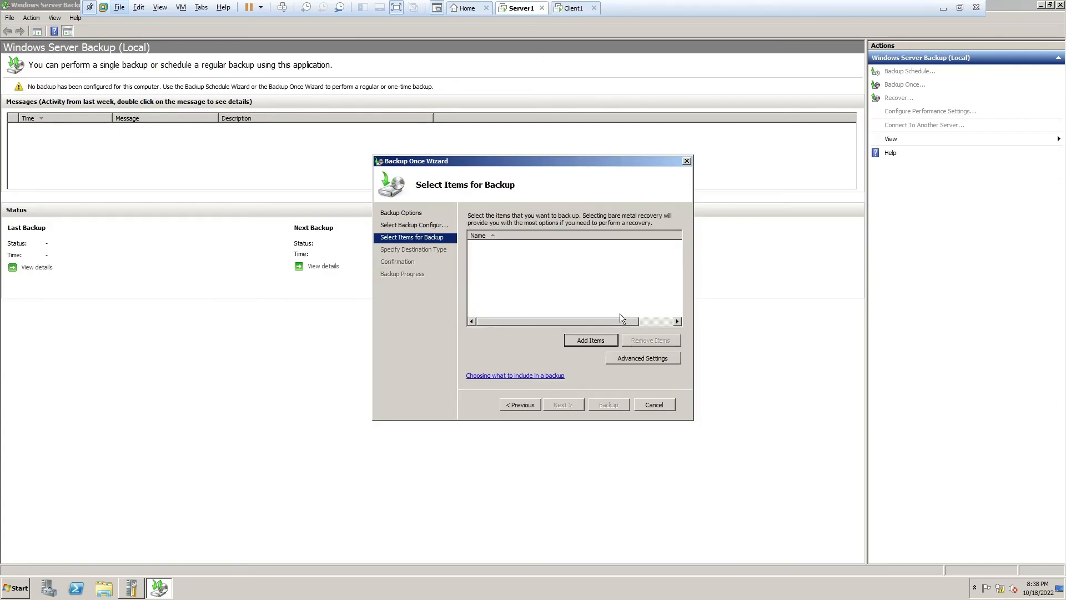
{"action": "left_click", "coordinate": [590, 340]}
{"action": "left_click", "coordinate": [405, 247]}
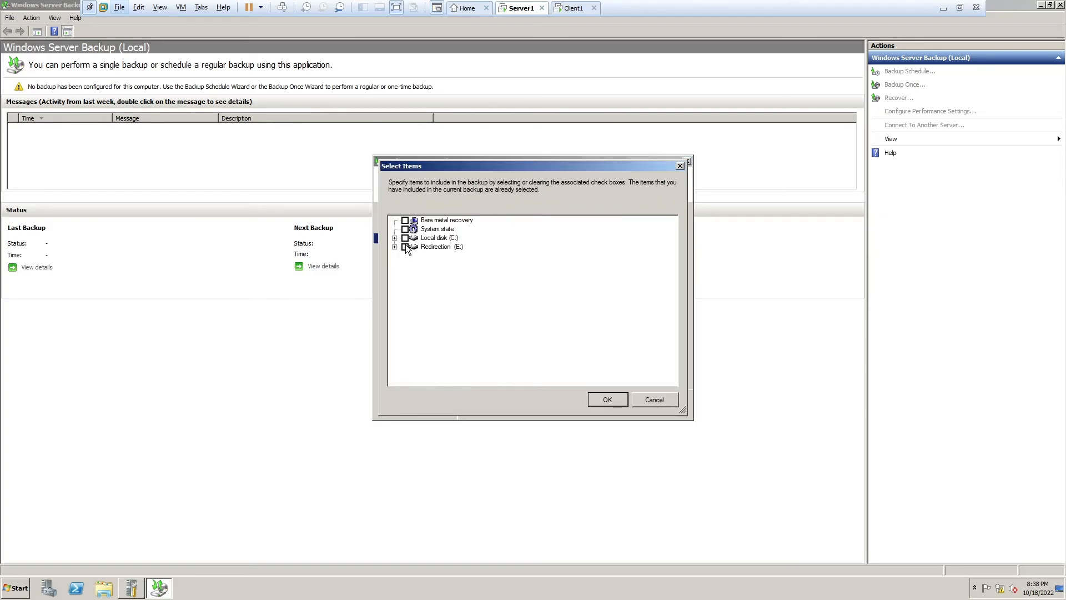
{"action": "left_click", "coordinate": [620, 401]}
- Send the backup to the Server Redirection Folder remote share and run it to completion
{"action": "left_click", "coordinate": [579, 403]}
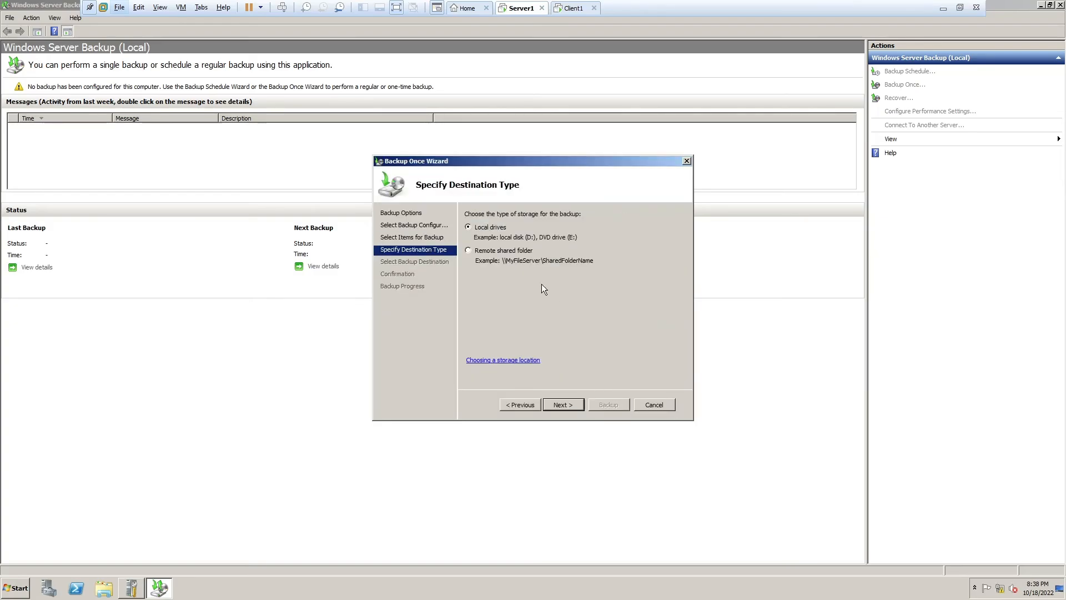
{"action": "left_click", "coordinate": [481, 251]}
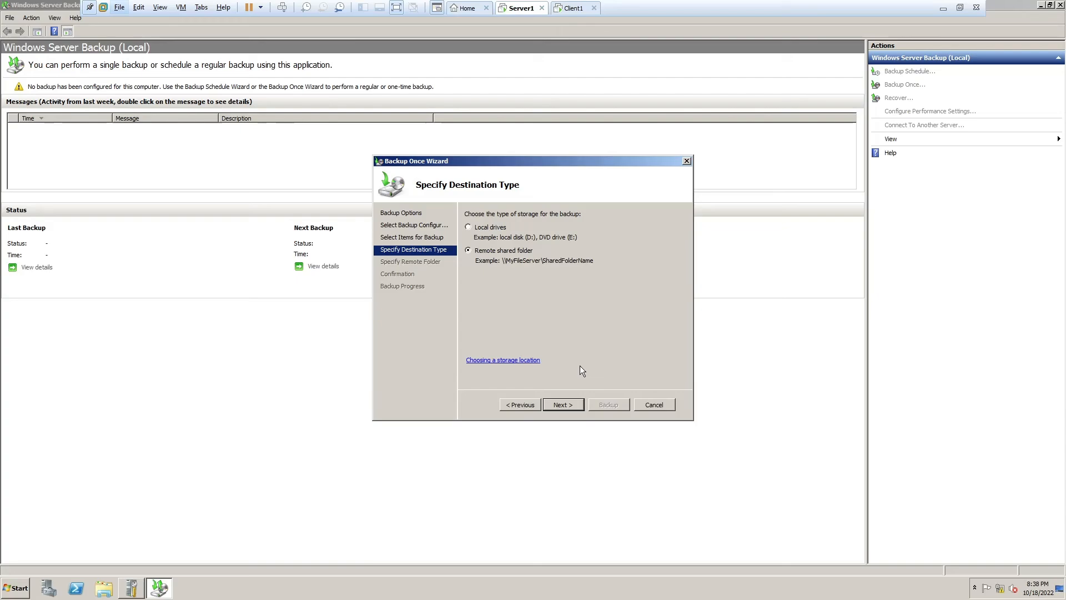
{"action": "left_click", "coordinate": [576, 405]}
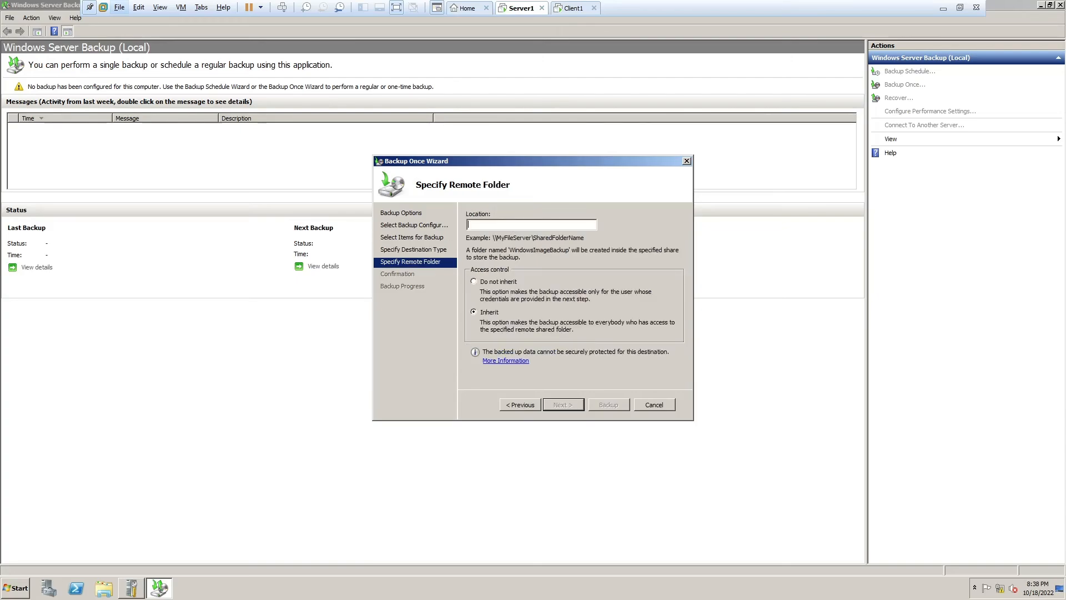
{"action": "type", "text": "\\\\SERVER\\Server Redirection Folder"}
{"action": "left_click", "coordinate": [578, 404]}
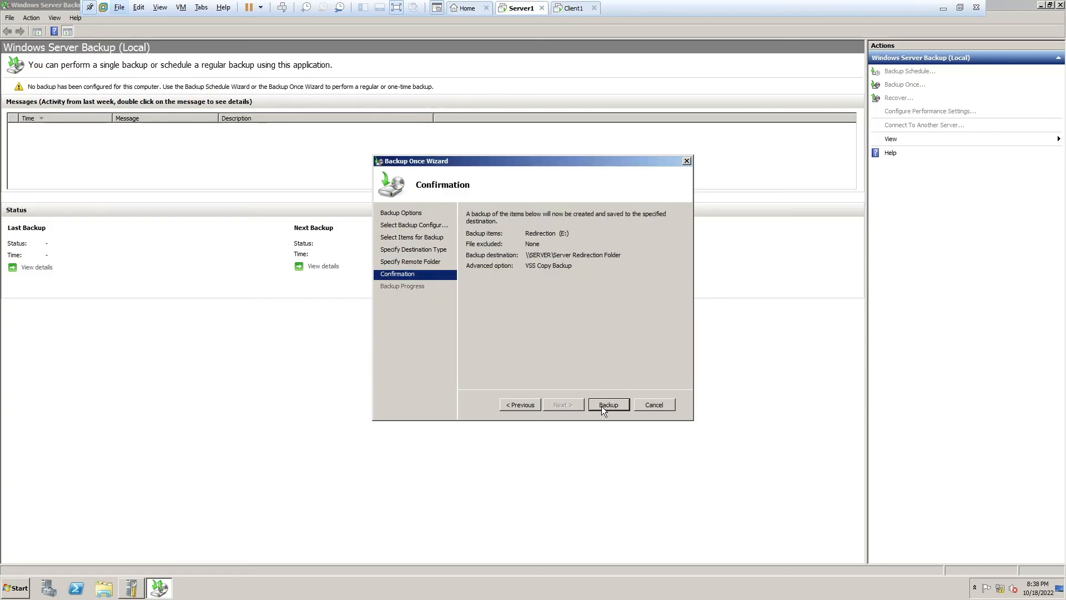
{"action": "left_click", "coordinate": [608, 403]}
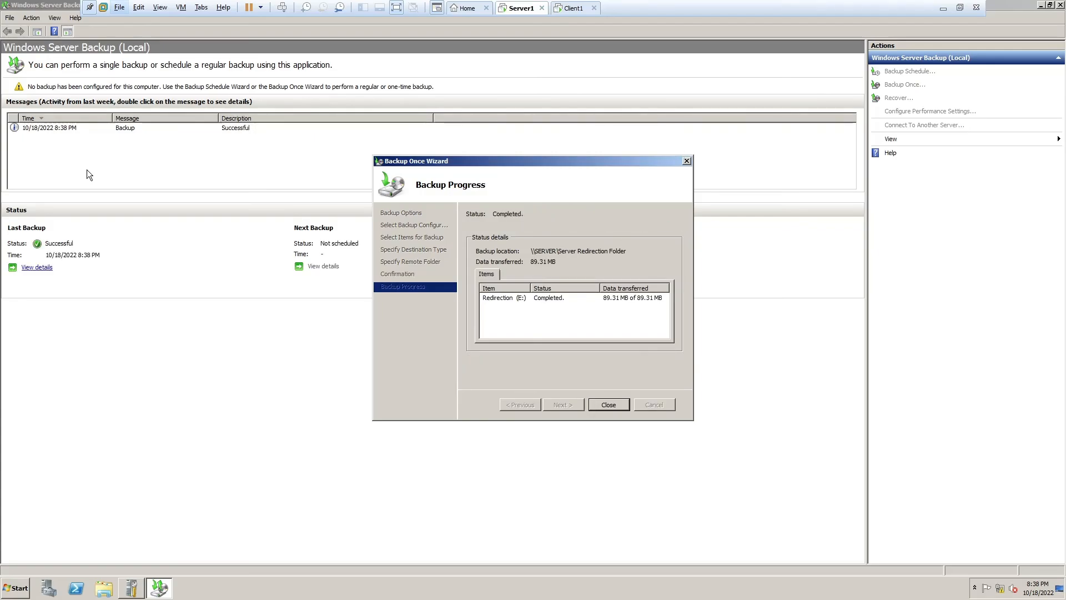
{"action": "left_click", "coordinate": [608, 405]}
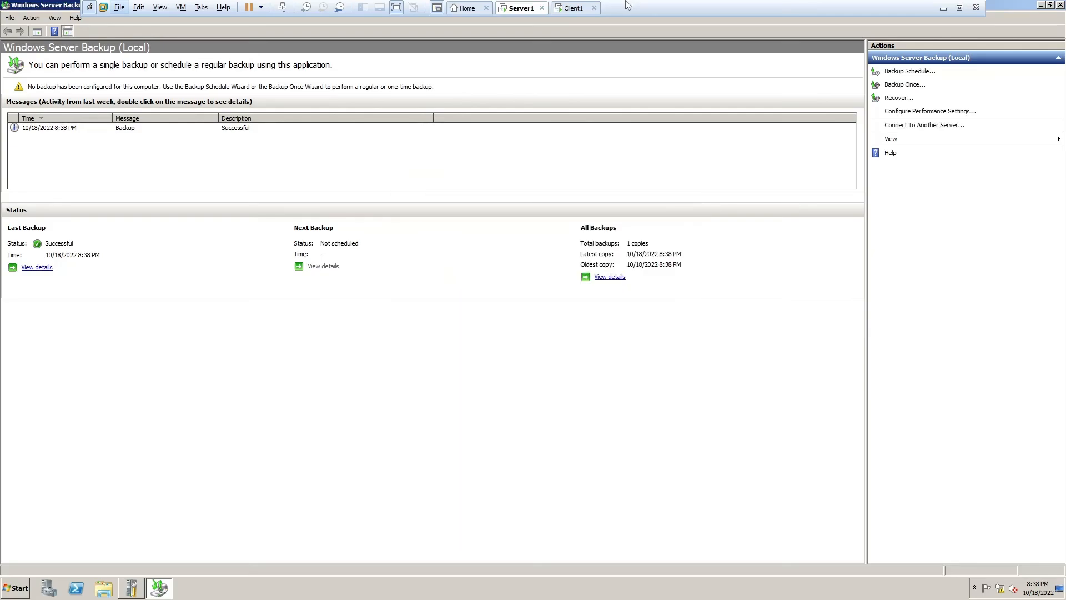
- Delete the aaaaa and brown fat cat folders from Client1's desktop, then return to Server1
{"action": "left_click", "coordinate": [572, 8]}
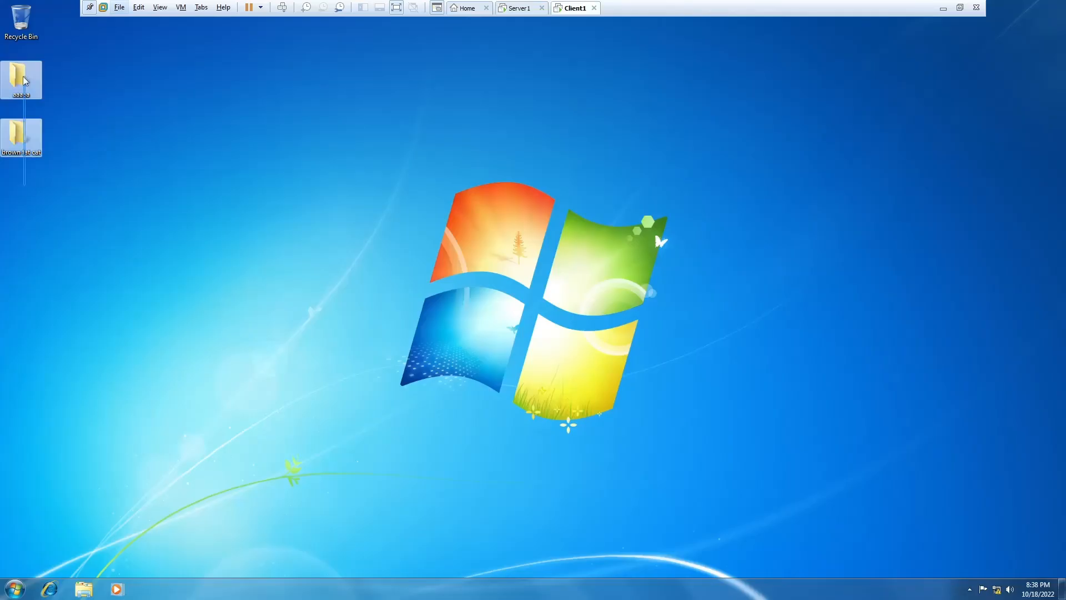
{"action": "key", "text": "Delete"}
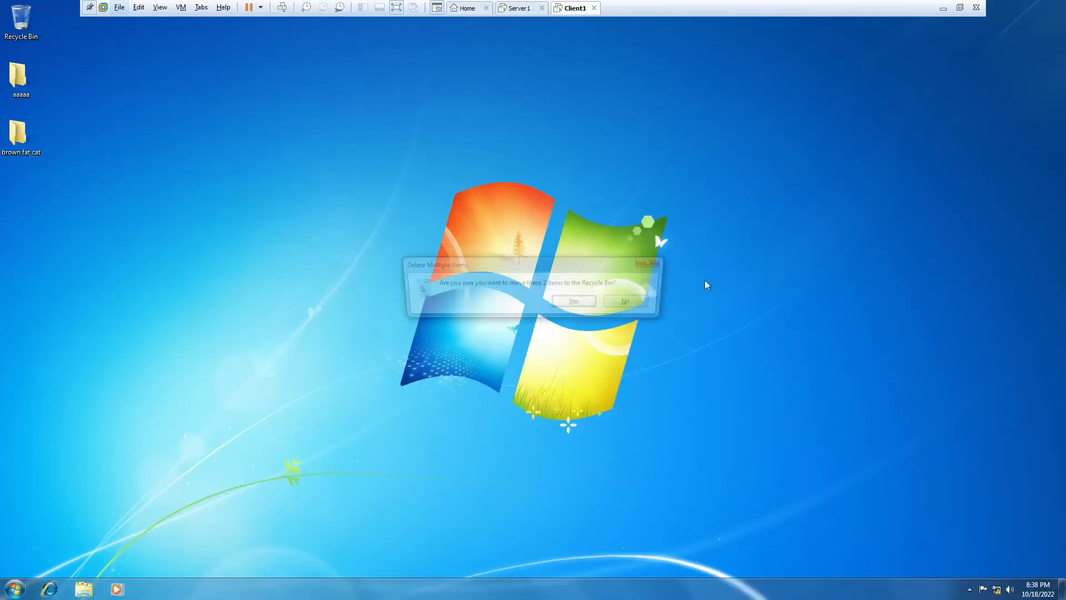
{"action": "key", "text": "Return"}
{"action": "right_click", "coordinate": [710, 207]}
{"action": "left_click", "coordinate": [631, 239]}
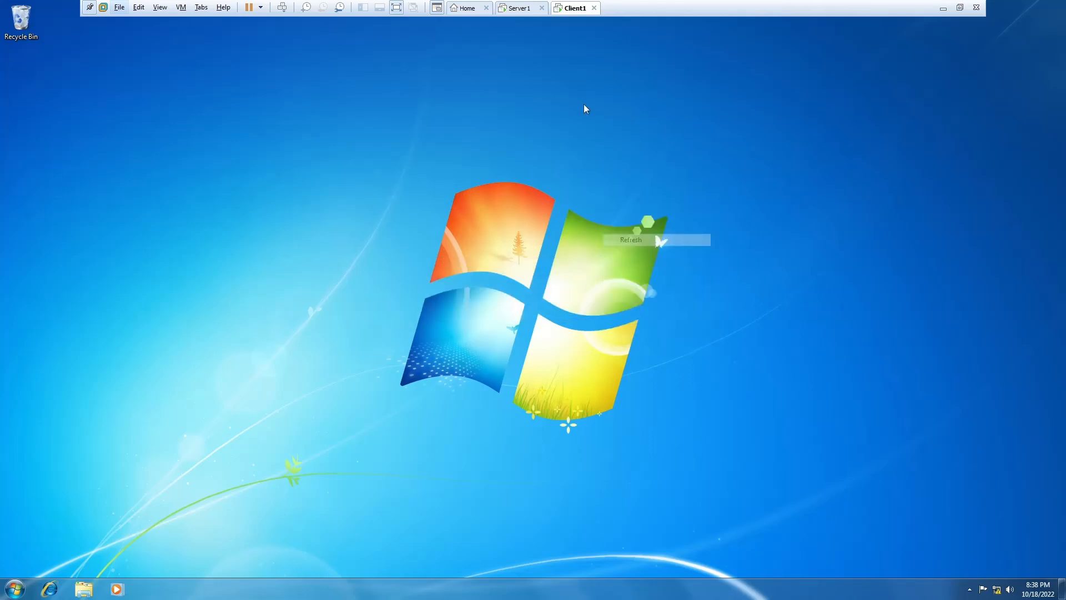
{"action": "left_click", "coordinate": [520, 8]}
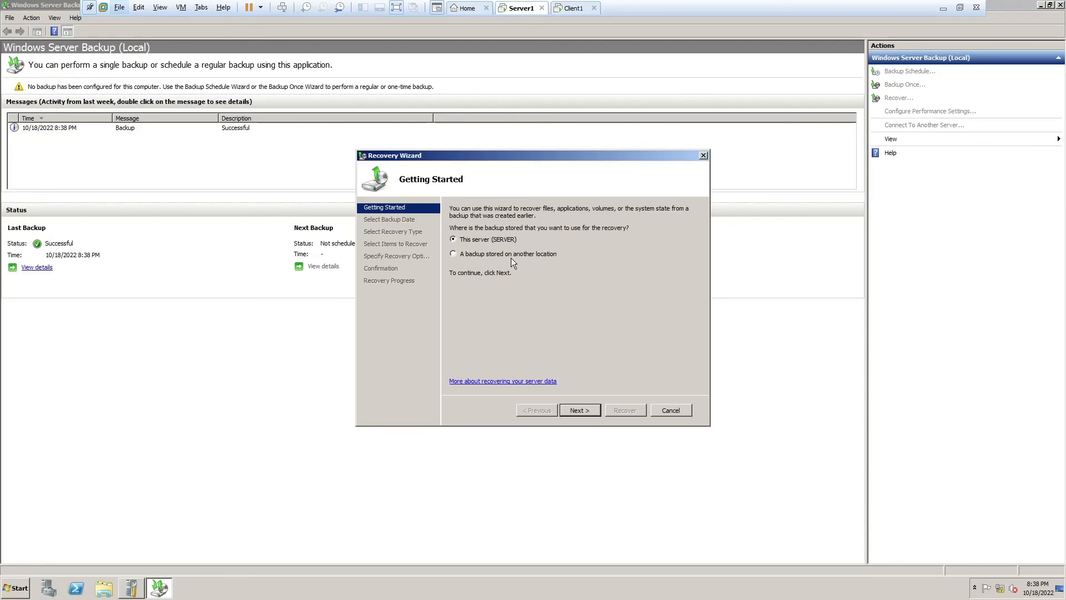
- Pick this server's 8:38 PM backup and select Server Redirection Folder > Admin > Desktop for file recovery
{"action": "key", "text": "Return"}
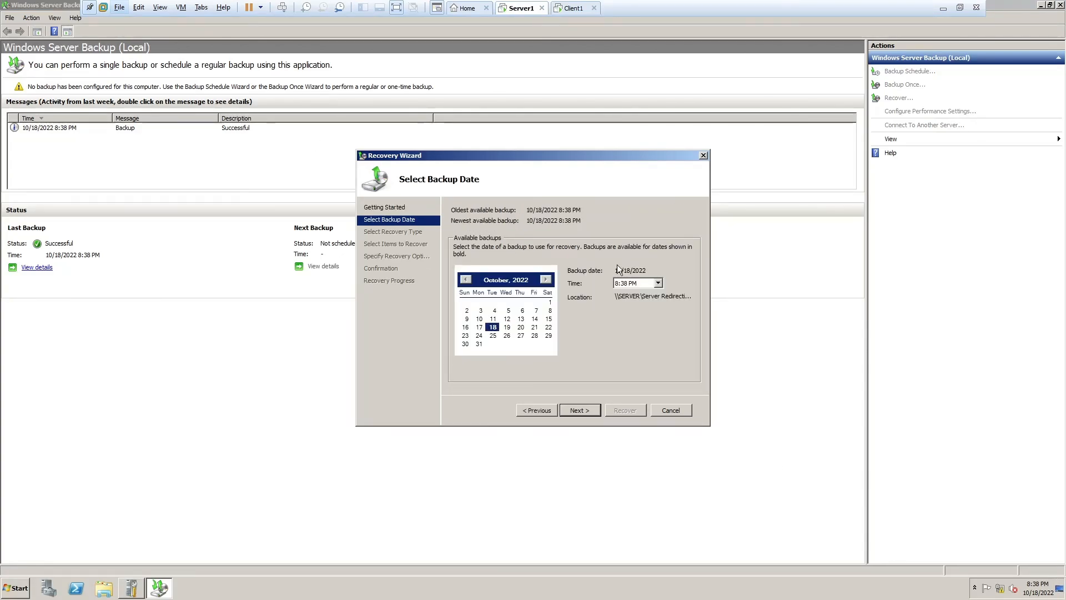
{"action": "key", "text": "Return"}
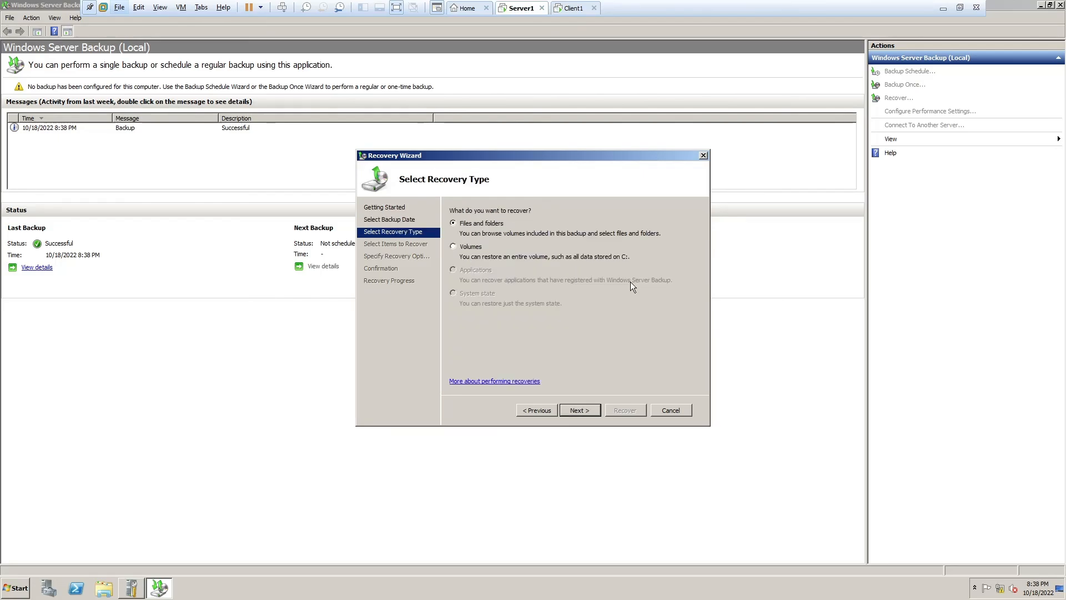
{"action": "key", "text": "Return"}
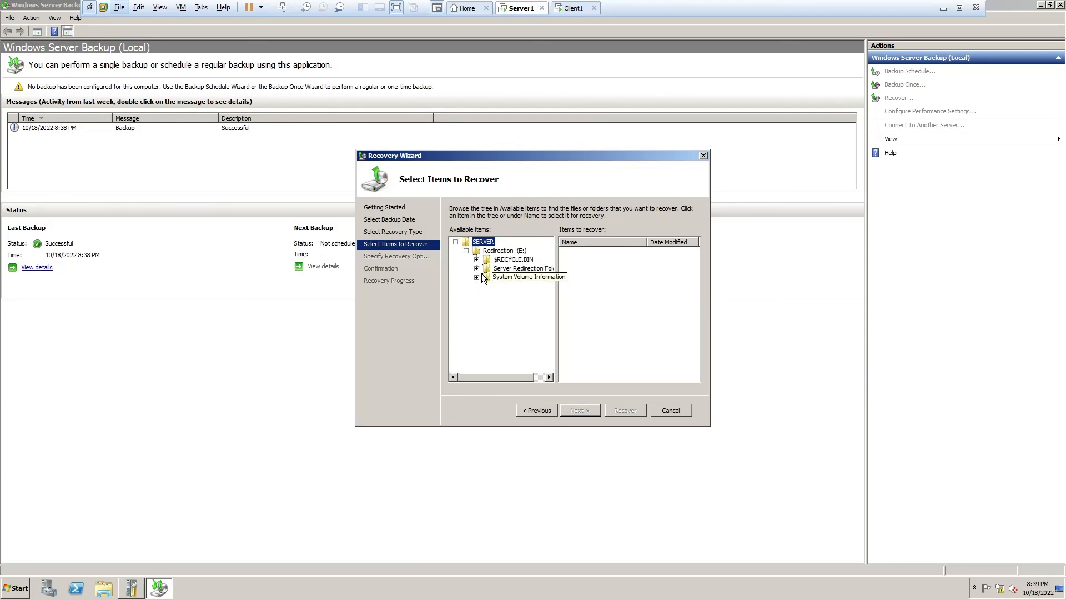
{"action": "left_click", "coordinate": [476, 268]}
{"action": "left_click", "coordinate": [487, 277]}
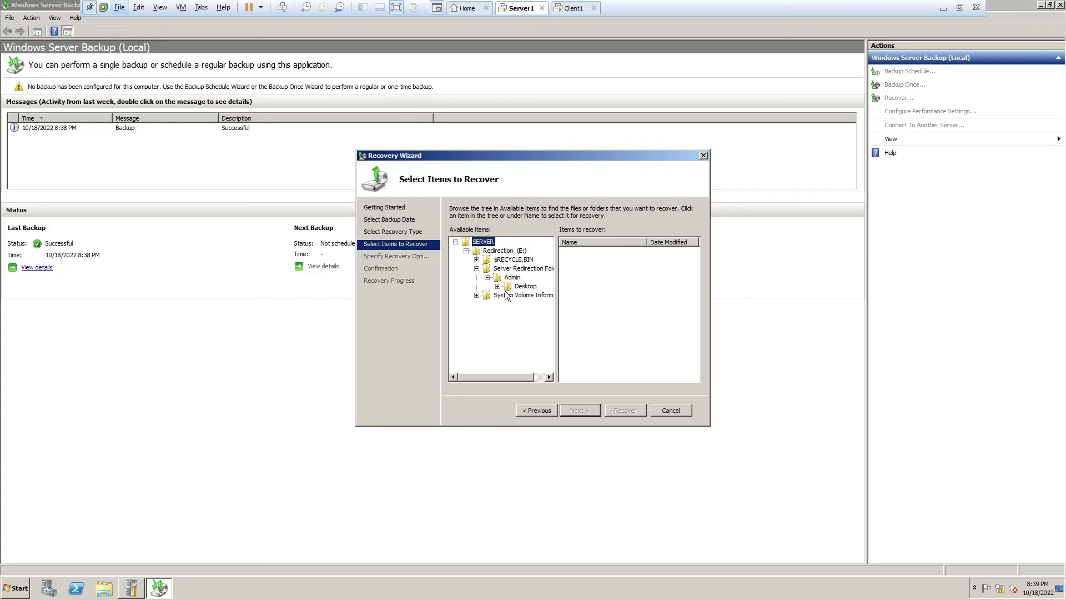
{"action": "left_click", "coordinate": [525, 286]}
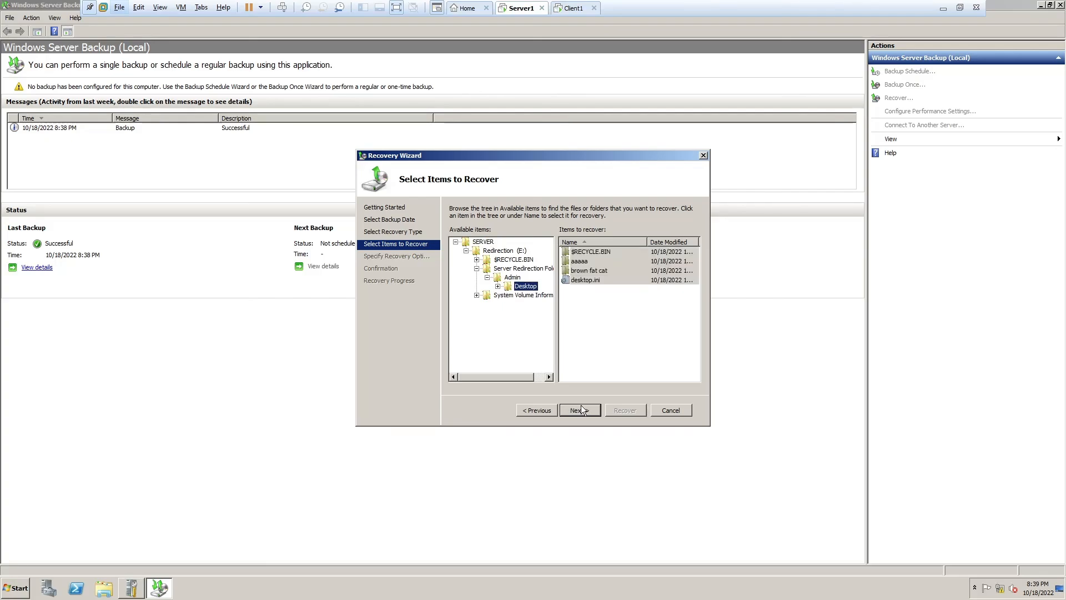
{"action": "left_click", "coordinate": [581, 411]}
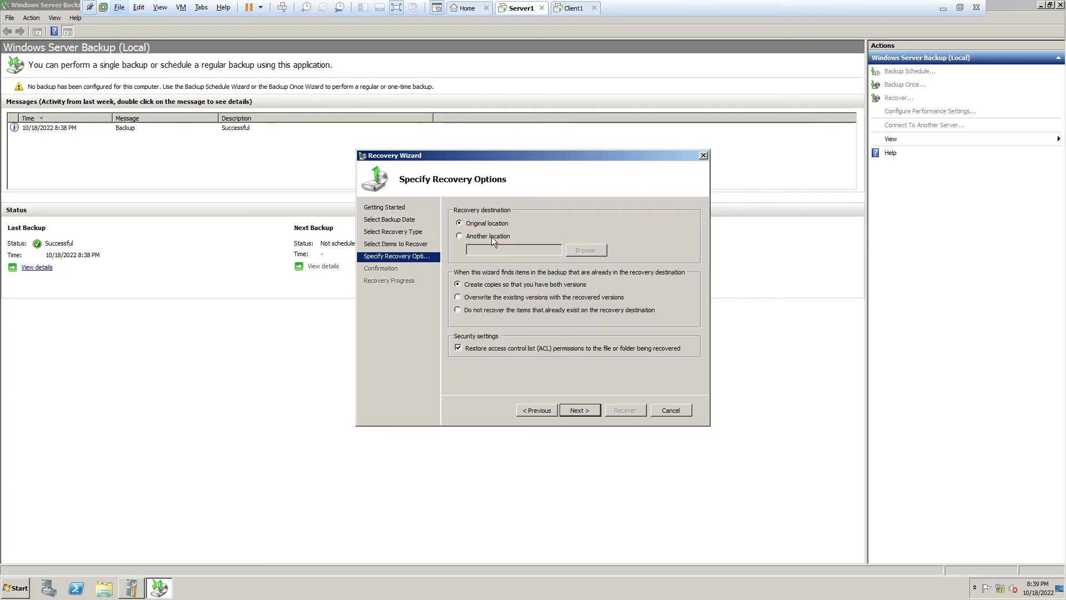
- Set the recovery destination to E:\Server Redirection Folder\Admin\Desktop
{"action": "left_click", "coordinate": [492, 237]}
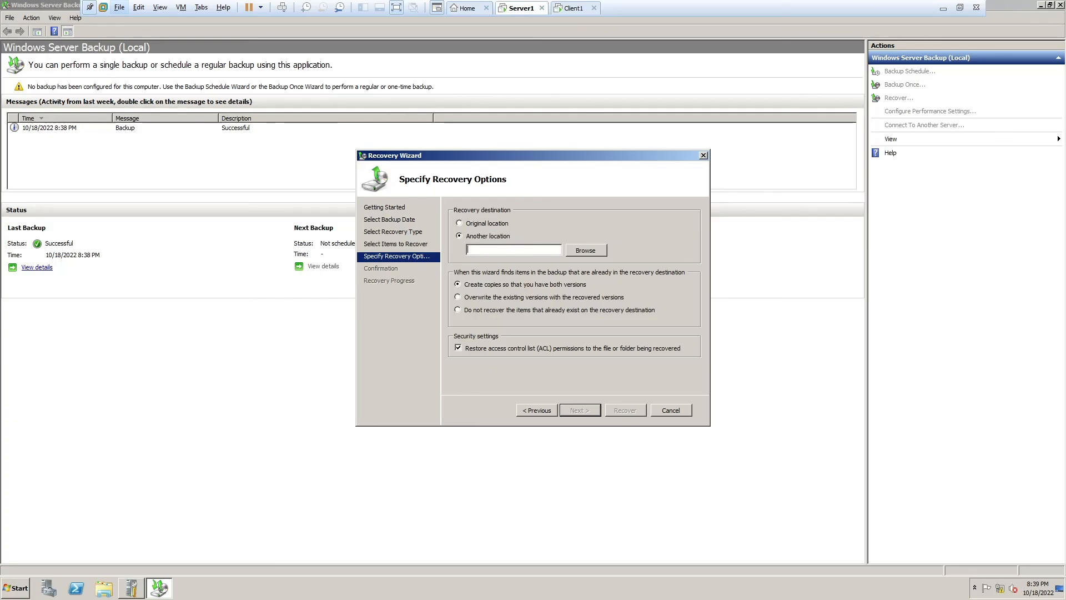
{"action": "type", "text": "\\\\SERVER\\Server Redirection Folder"}
{"action": "left_click", "coordinate": [588, 250]}
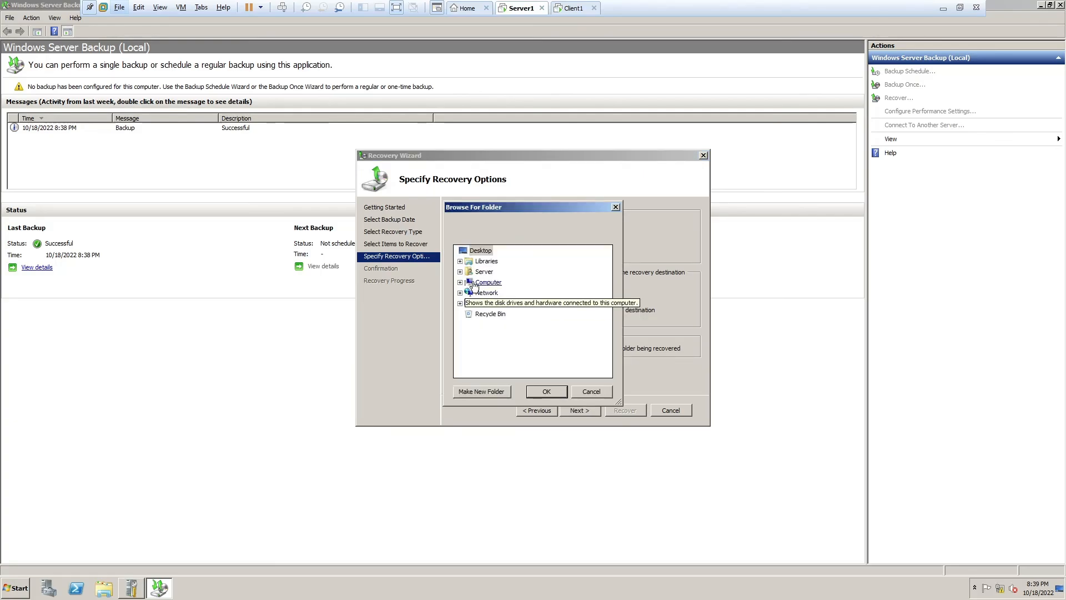
{"action": "left_click", "coordinate": [459, 282]}
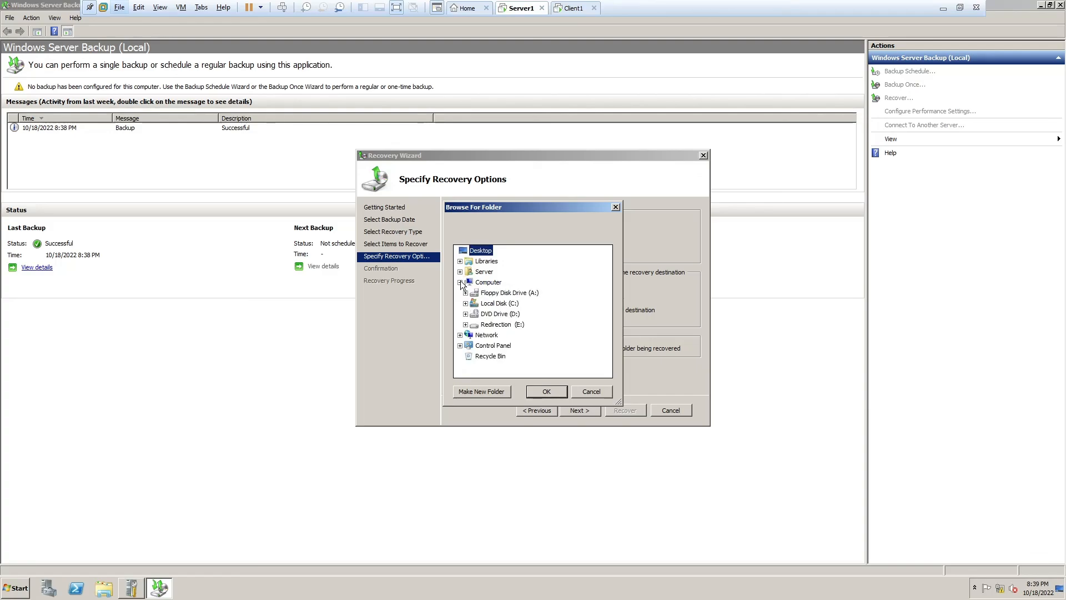
{"action": "left_click", "coordinate": [466, 324]}
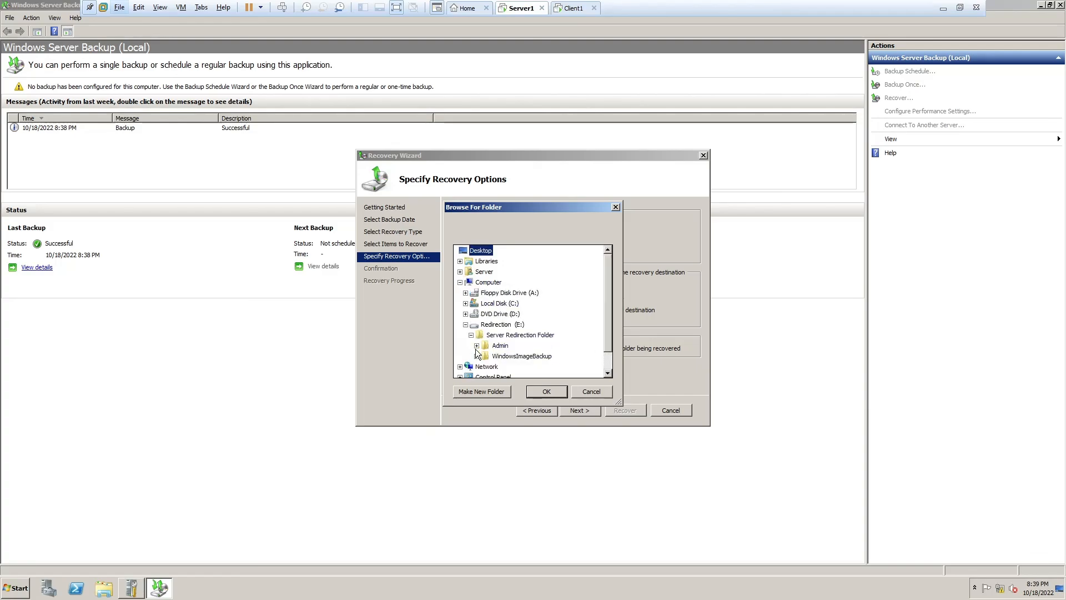
{"action": "left_click", "coordinate": [499, 346]}
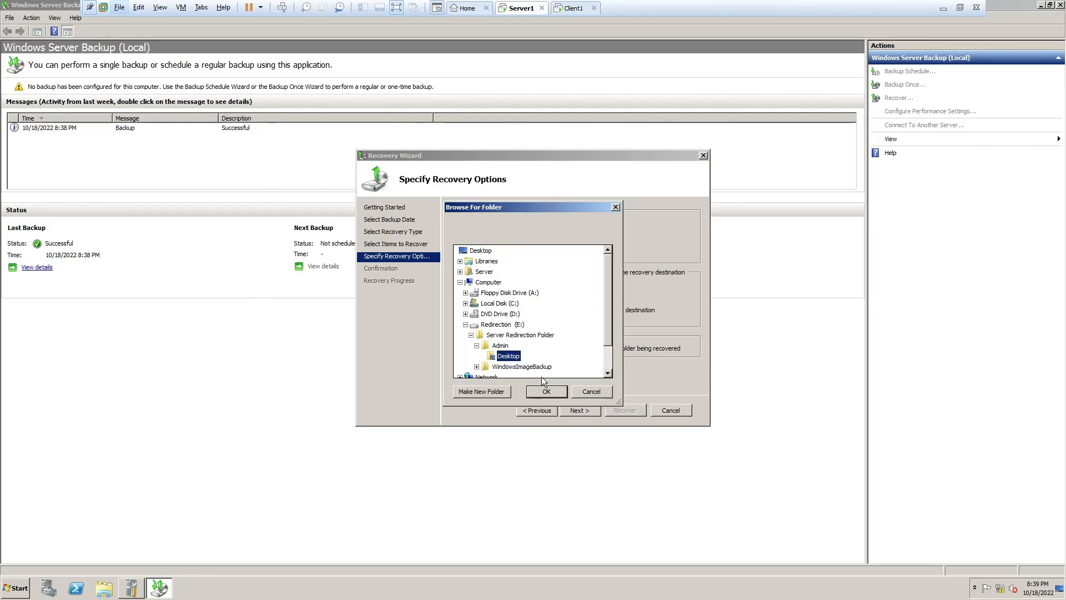
{"action": "left_click", "coordinate": [546, 391]}
- Run the file recovery, then bring up Client1's desktop
{"action": "left_click", "coordinate": [588, 411]}
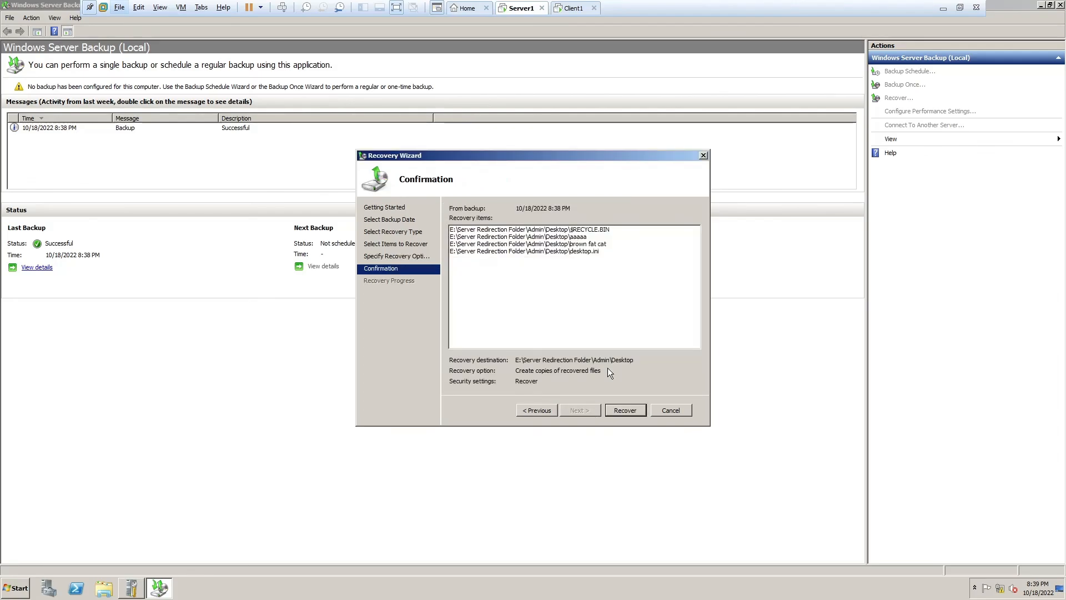
{"action": "left_click", "coordinate": [623, 409]}
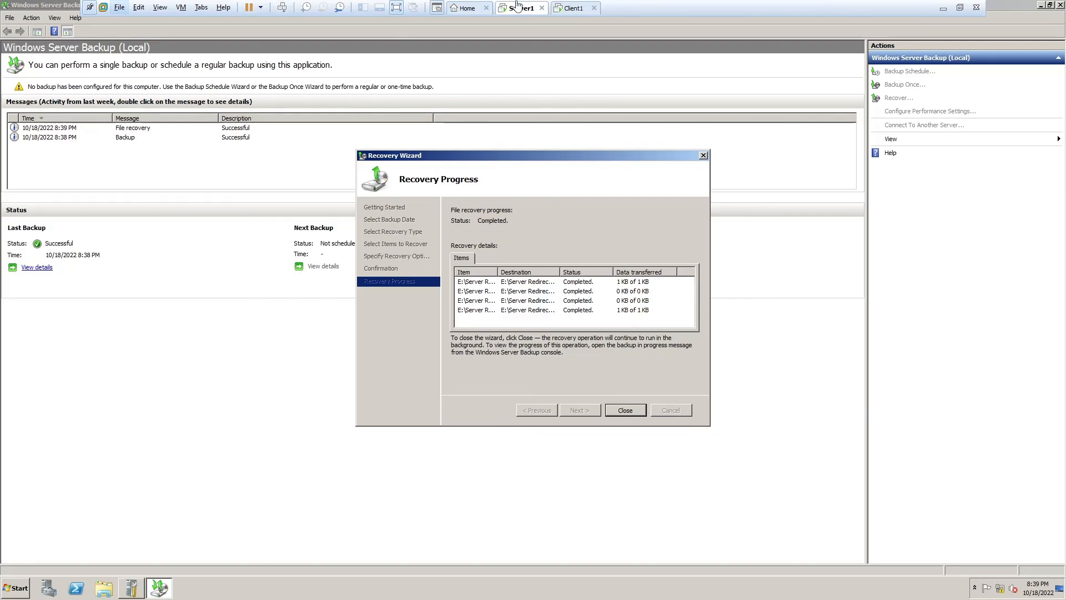
{"action": "left_click", "coordinate": [572, 8]}
- Check Client1's desktop for the restored folders, then return to Server1's completed recovery
{"action": "right_click", "coordinate": [203, 91]}
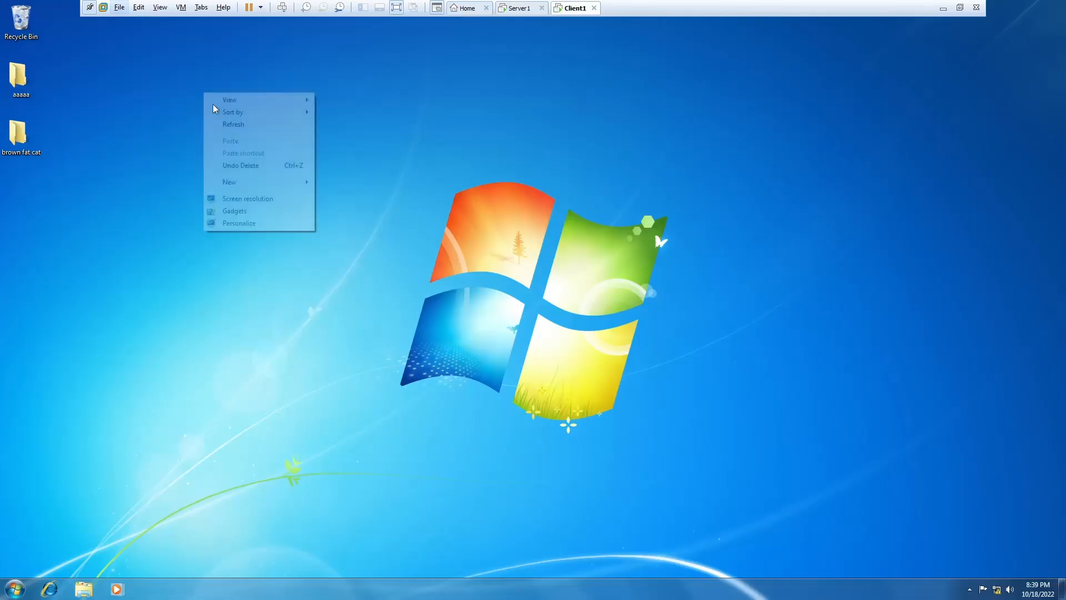
{"action": "key", "text": "Escape"}
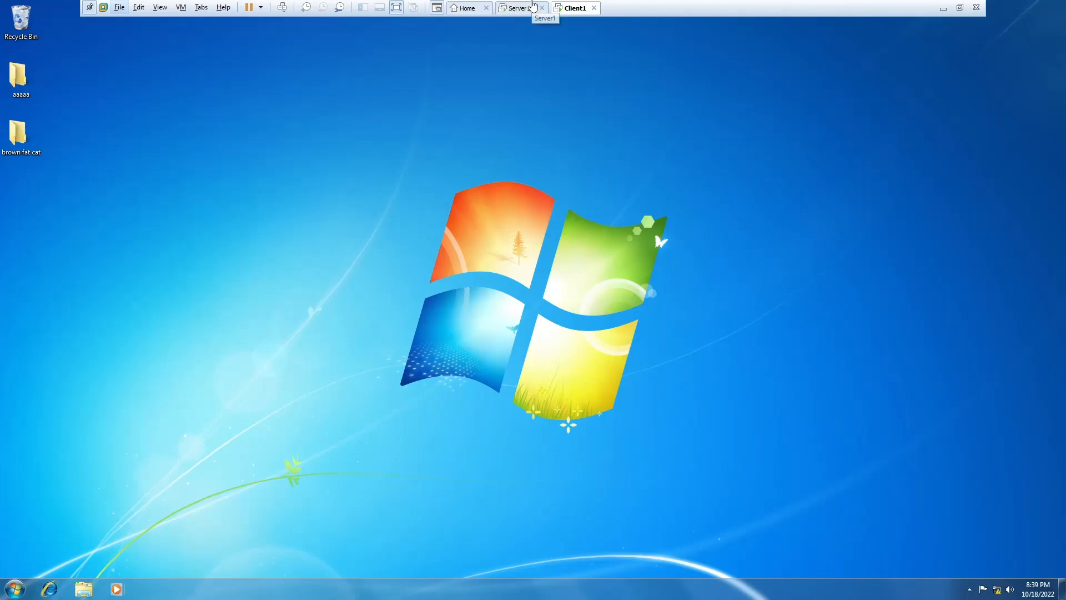
{"action": "left_click", "coordinate": [519, 8]}
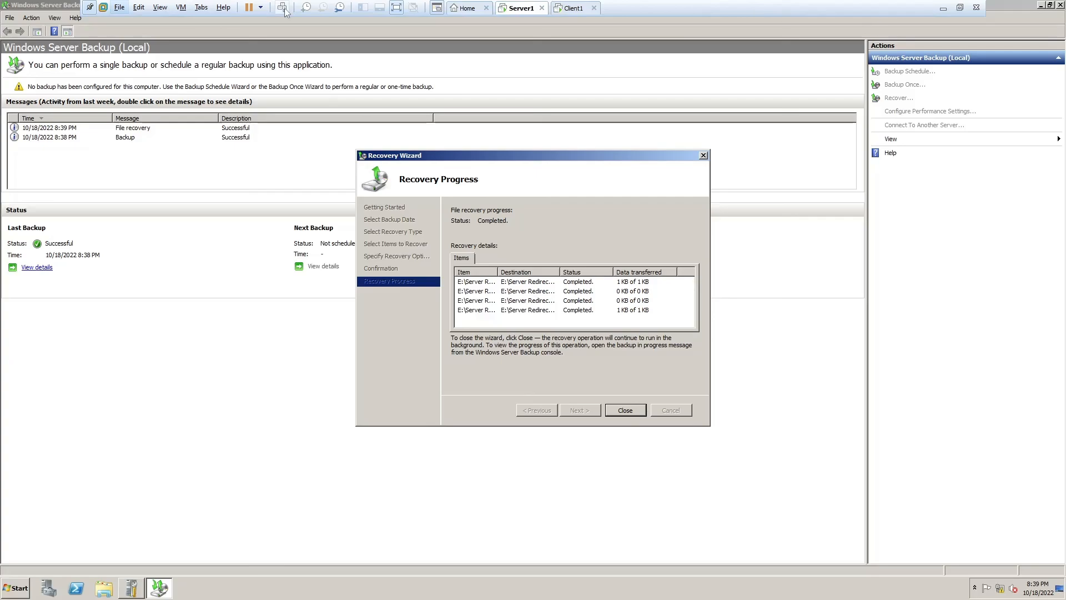